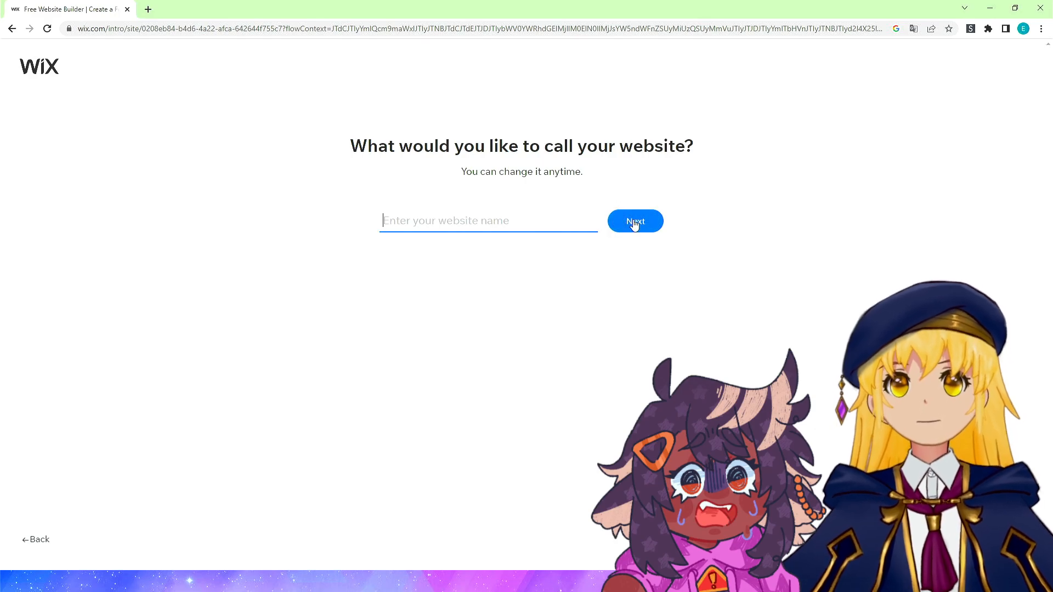
Name the website with the owner's name followed by "site" and continue.
{"action": "type", "text": "Er"}
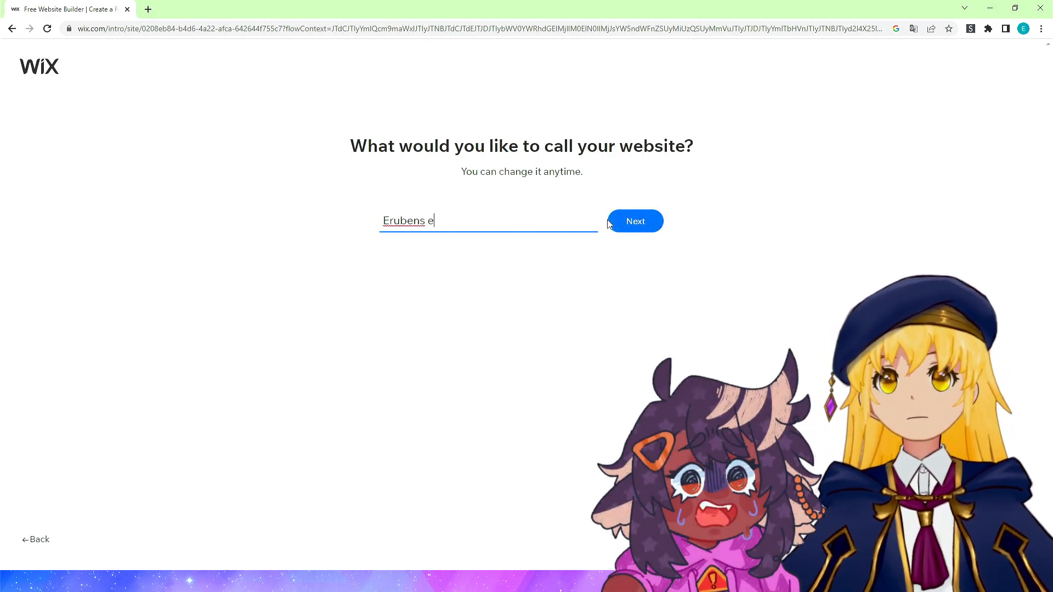
{"action": "type", "text": "ubens site"}
{"action": "key", "text": "BackSpace"}
{"action": "type", "text": "site"}
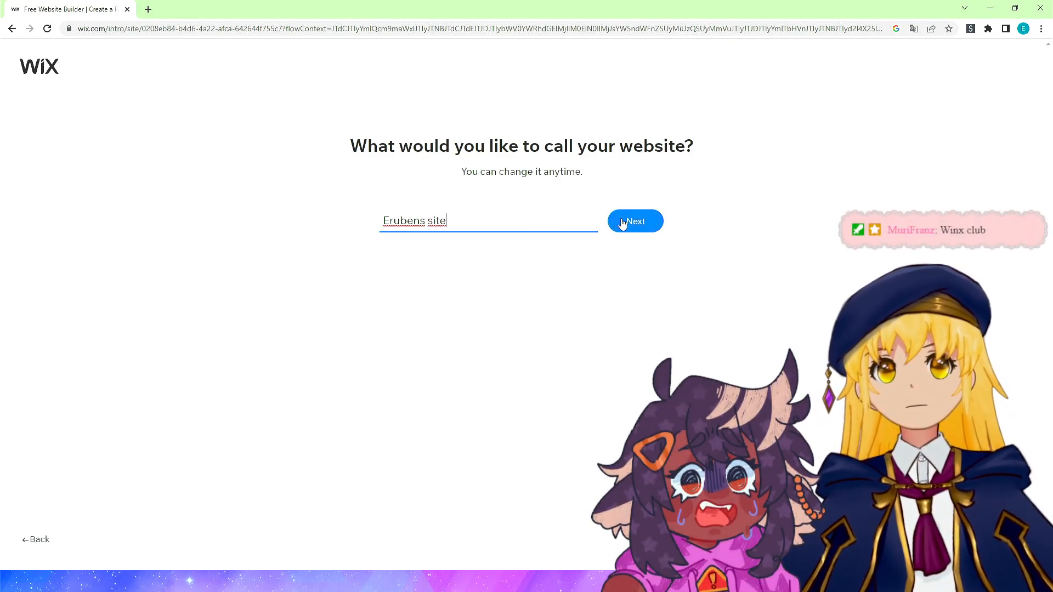
{"action": "left_click", "coordinate": [623, 224]}
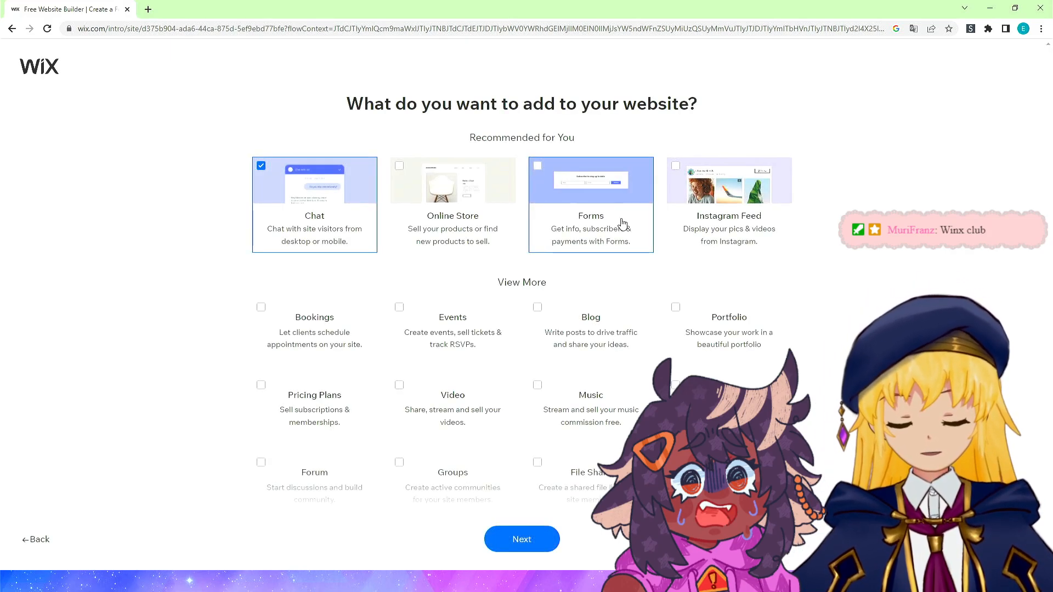
Deselect Chat, select Portfolio as the feature to add to the website, and continue.
{"action": "left_click", "coordinate": [301, 220]}
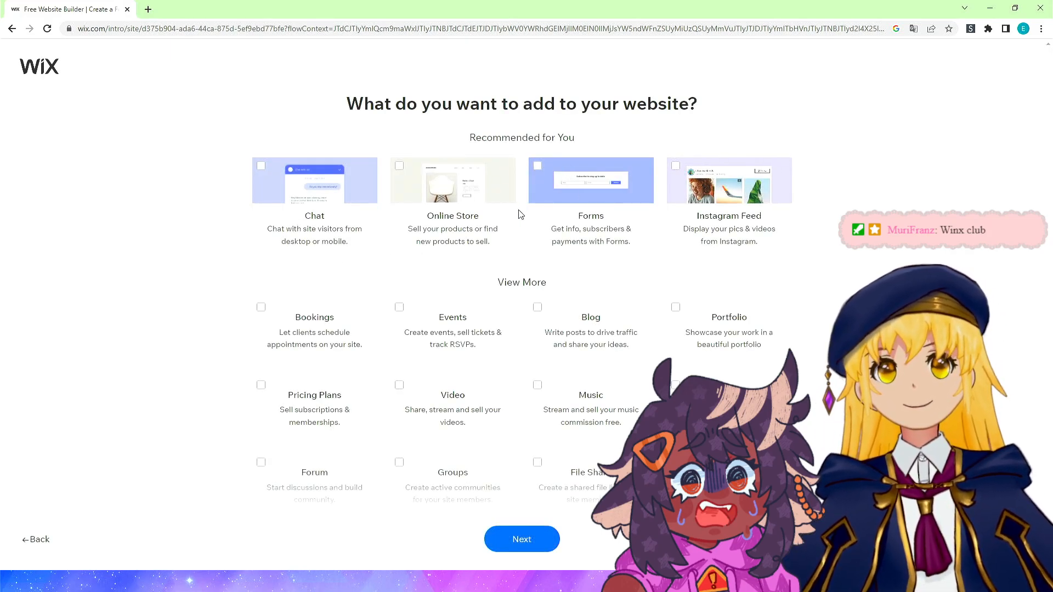
{"action": "left_click", "coordinate": [706, 351]}
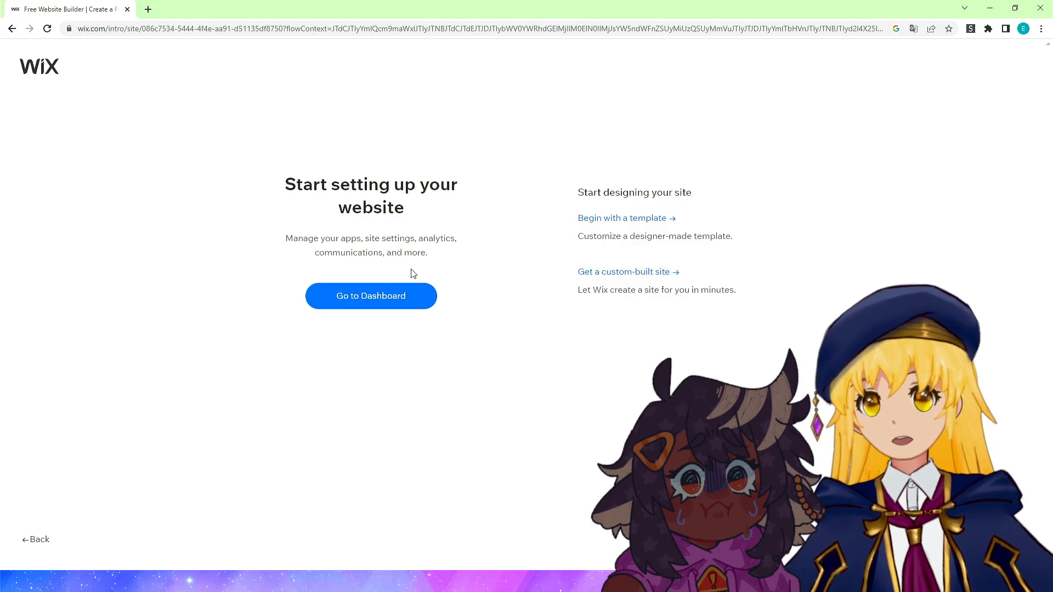
Go to the site's dashboard and scroll through its welcome page.
{"action": "left_click", "coordinate": [413, 297]}
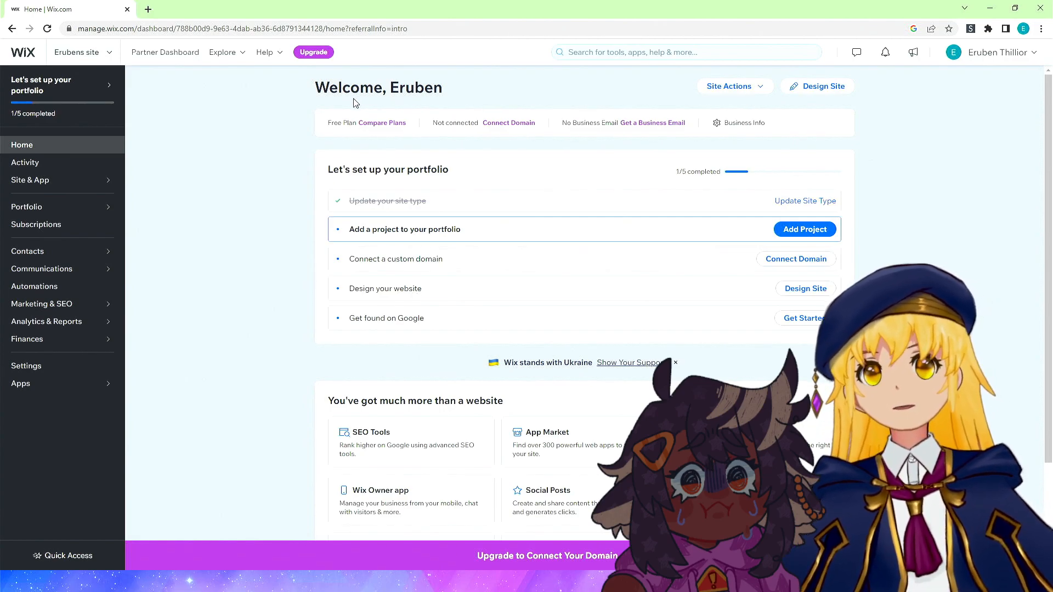
{"action": "scroll", "coordinate": [242, 212], "scroll_direction": "down", "scroll_amount": 2}
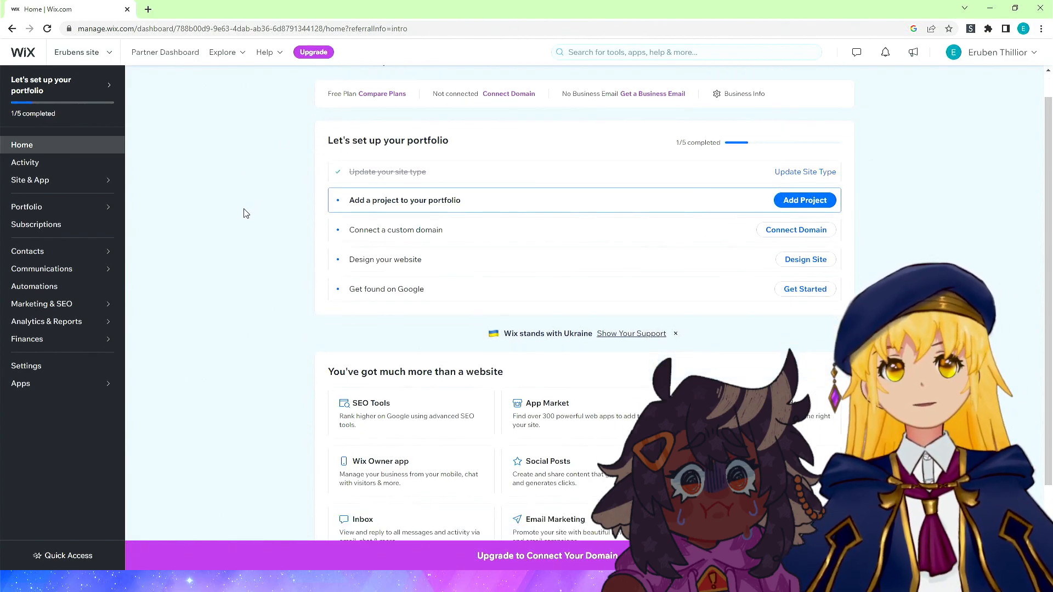
{"action": "scroll", "coordinate": [242, 212], "scroll_direction": "up", "scroll_amount": 2}
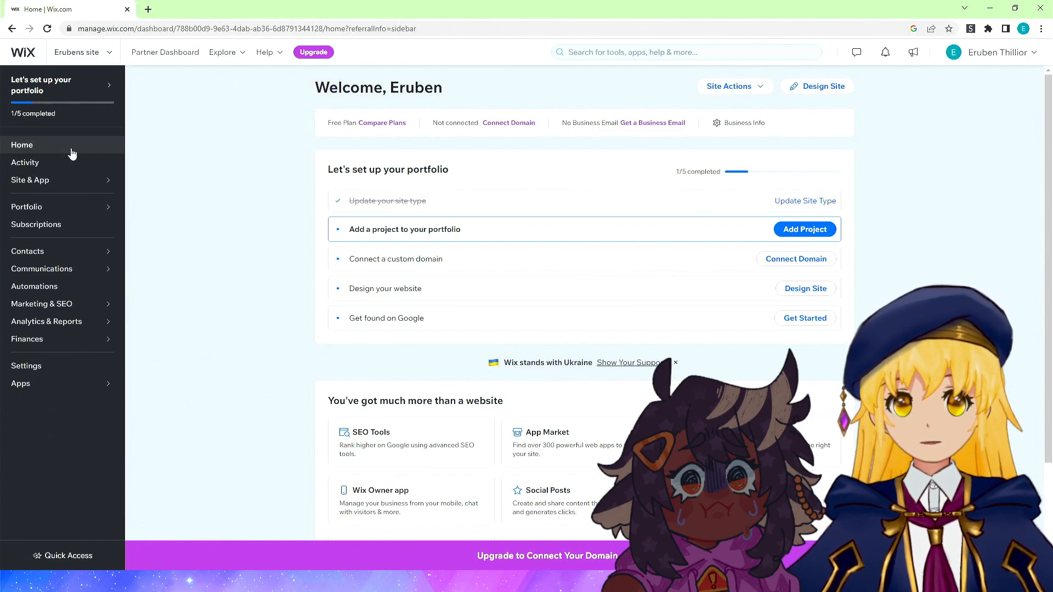
Open the Portfolio collection to review its info and projects, returning to the dashboard home.
{"action": "left_click", "coordinate": [73, 207]}
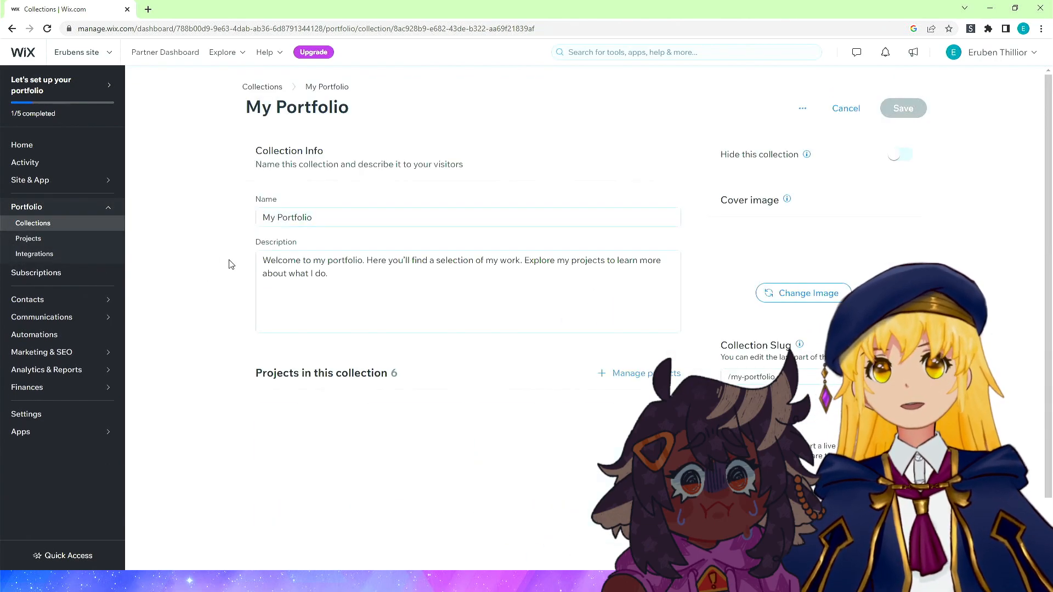
{"action": "scroll", "coordinate": [245, 220], "scroll_direction": "down", "scroll_amount": 1}
{"action": "scroll", "coordinate": [244, 221], "scroll_direction": "up", "scroll_amount": 1}
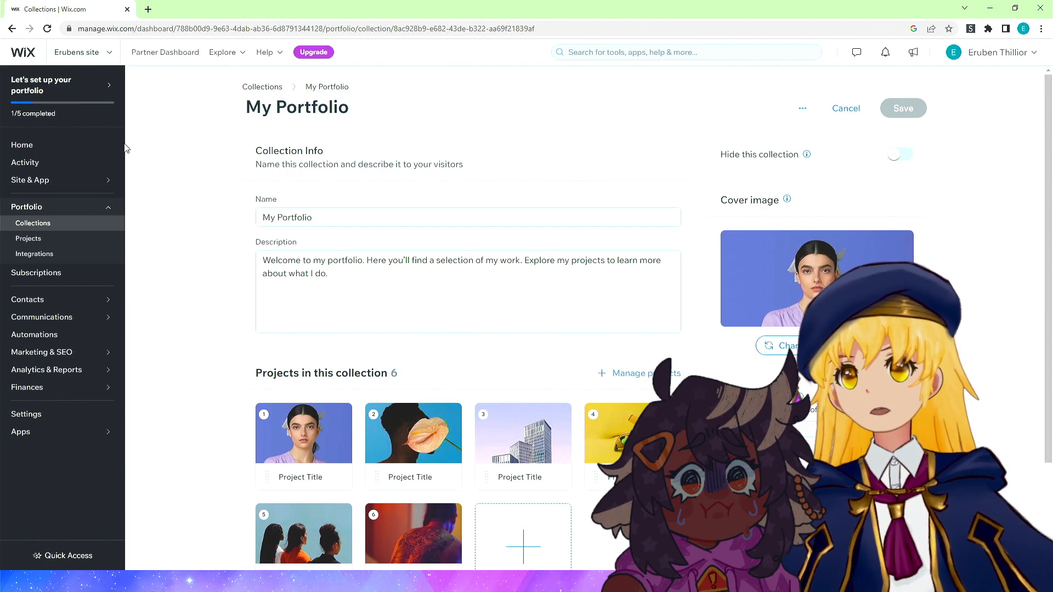
{"action": "left_click", "coordinate": [60, 145]}
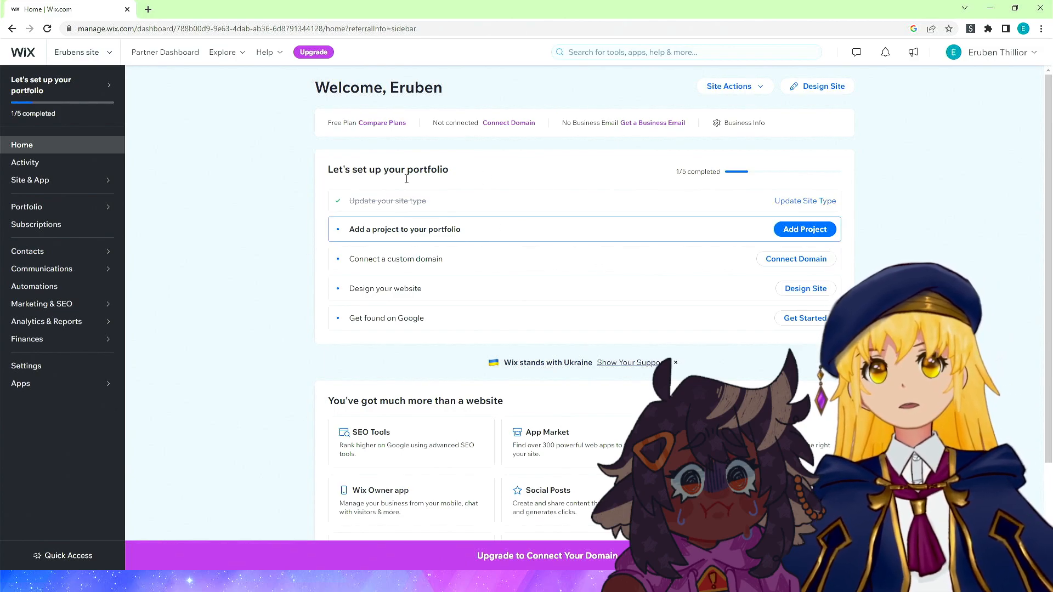
Examine the dashboard home page's setup checklist and tool suggestions in full-screen view.
{"action": "scroll", "coordinate": [296, 284], "scroll_direction": "down", "scroll_amount": 2}
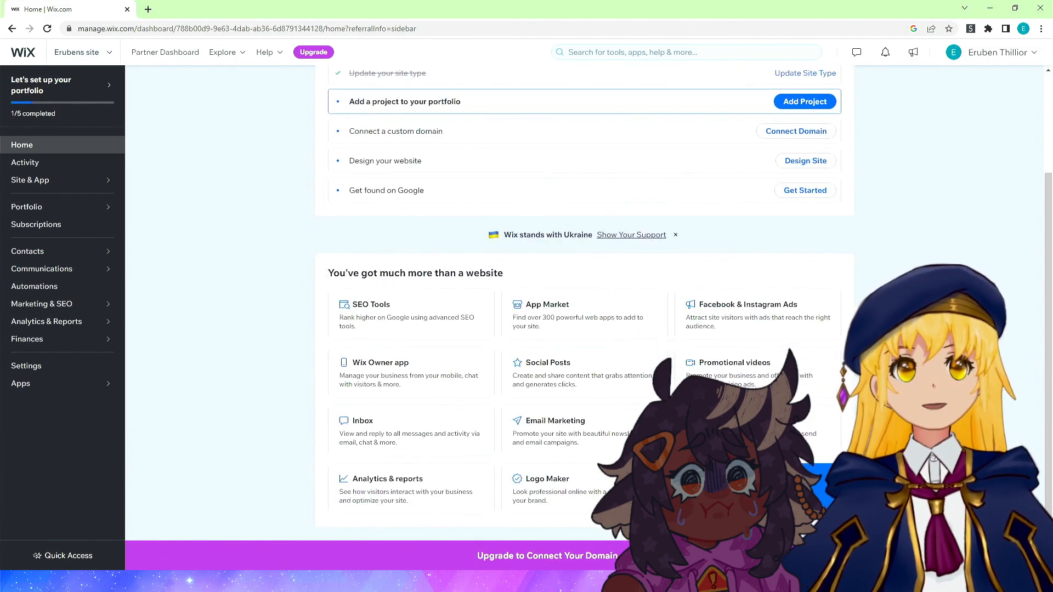
{"action": "scroll", "coordinate": [239, 340], "scroll_direction": "up", "scroll_amount": 2}
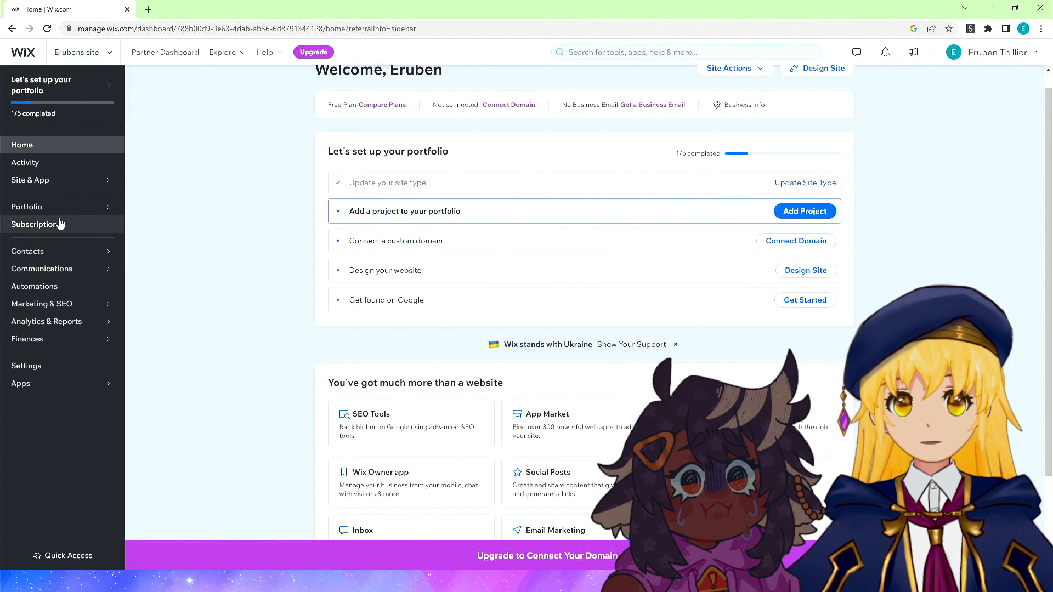
{"action": "scroll", "coordinate": [812, 211], "scroll_direction": "up", "scroll_amount": 1}
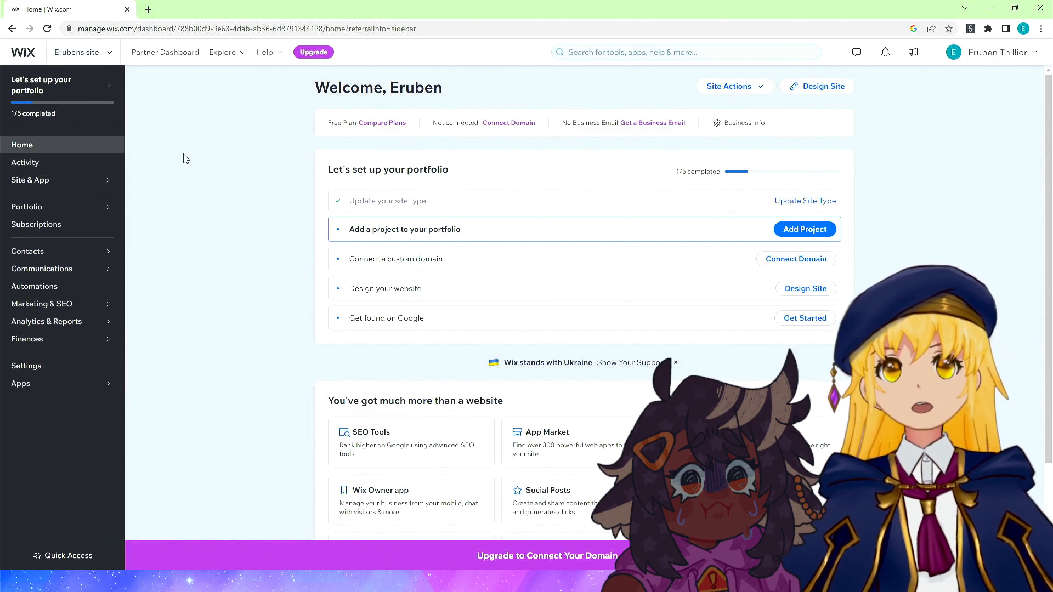
{"action": "scroll", "coordinate": [188, 176], "scroll_direction": "down", "scroll_amount": 3}
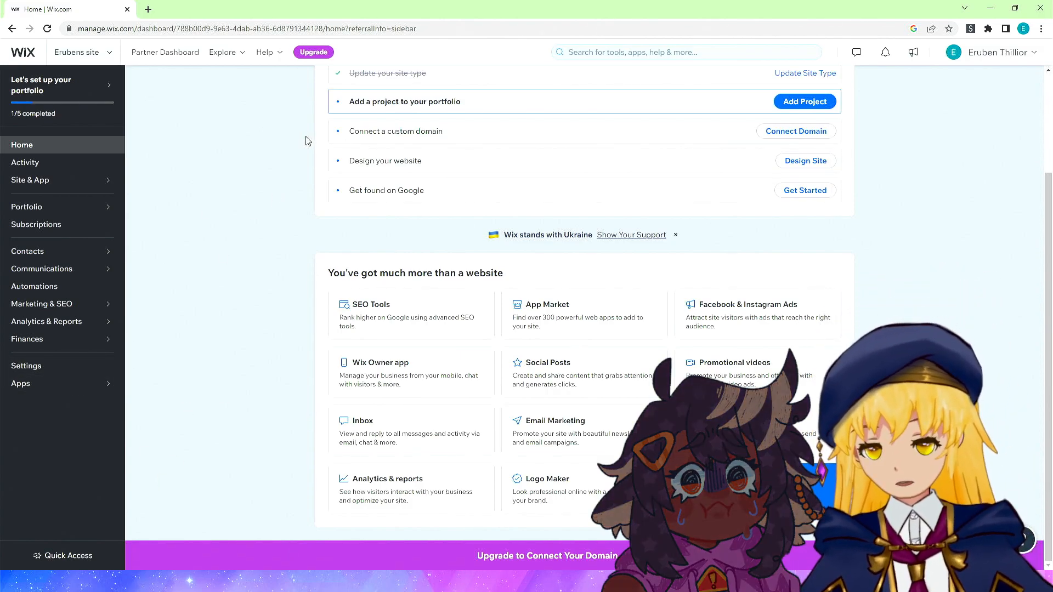
{"action": "key", "text": "F11"}
{"action": "scroll", "coordinate": [245, 235], "scroll_direction": "up", "scroll_amount": 2}
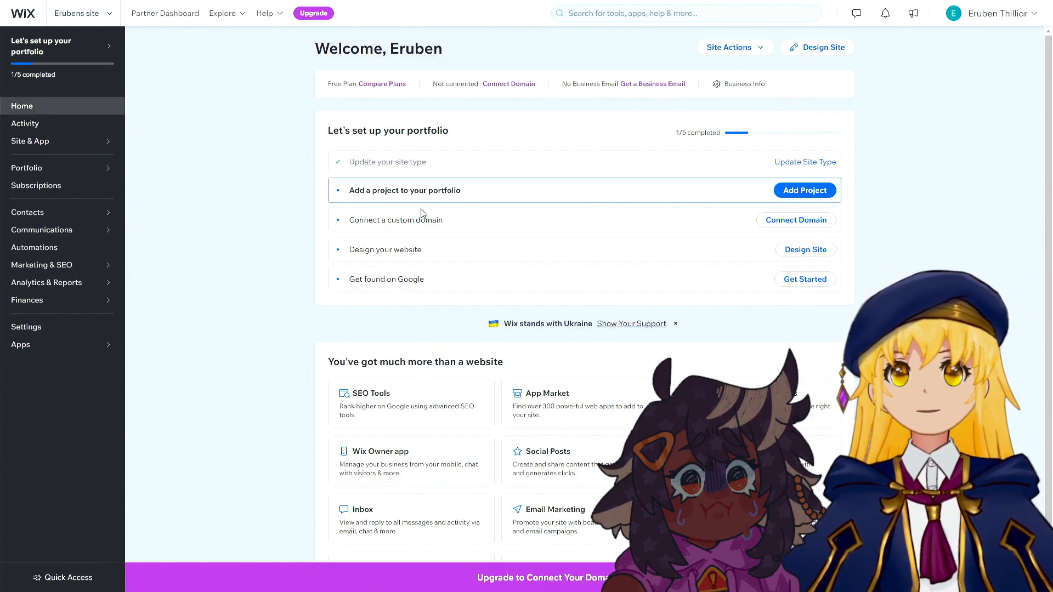
{"action": "scroll", "coordinate": [539, 261], "scroll_direction": "down", "scroll_amount": 2}
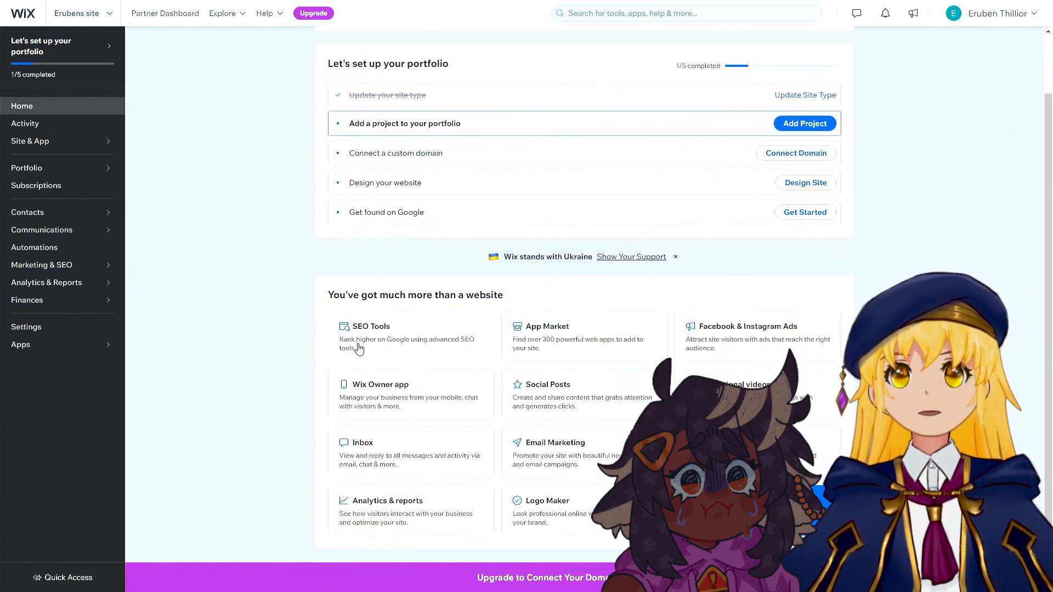
{"action": "scroll", "coordinate": [244, 339], "scroll_direction": "up", "scroll_amount": 2}
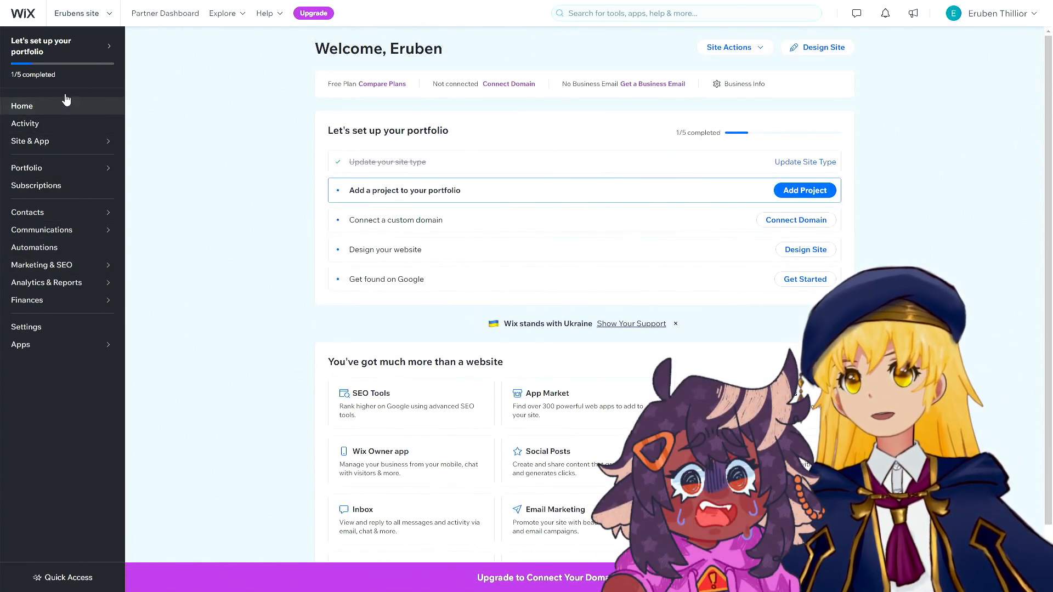
Preview the portfolio setup checklist and the SEO Tools page before returning to the dashboard home.
{"action": "left_click", "coordinate": [76, 67]}
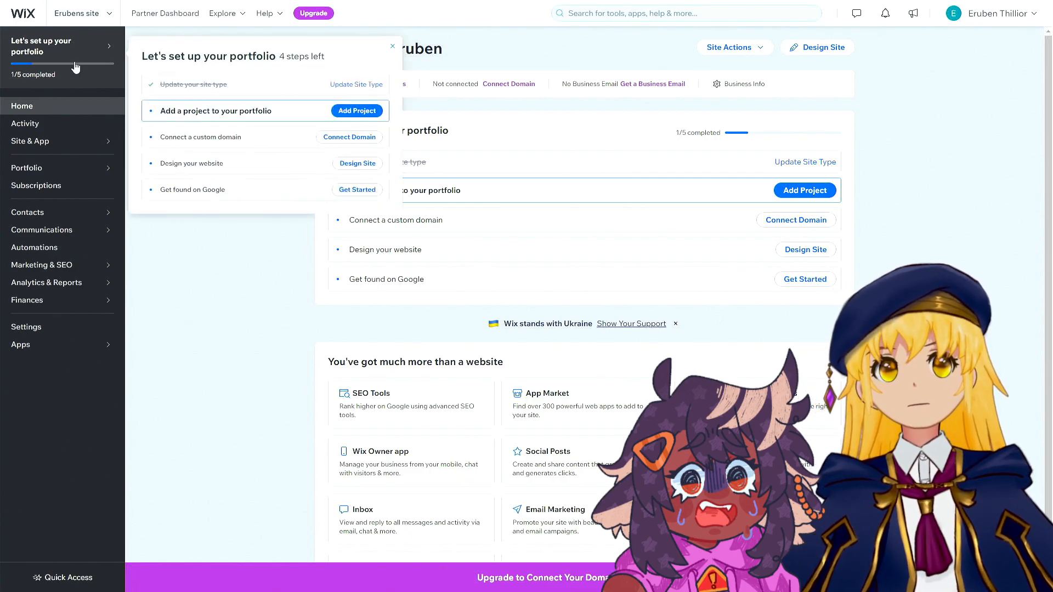
{"action": "left_click", "coordinate": [188, 306]}
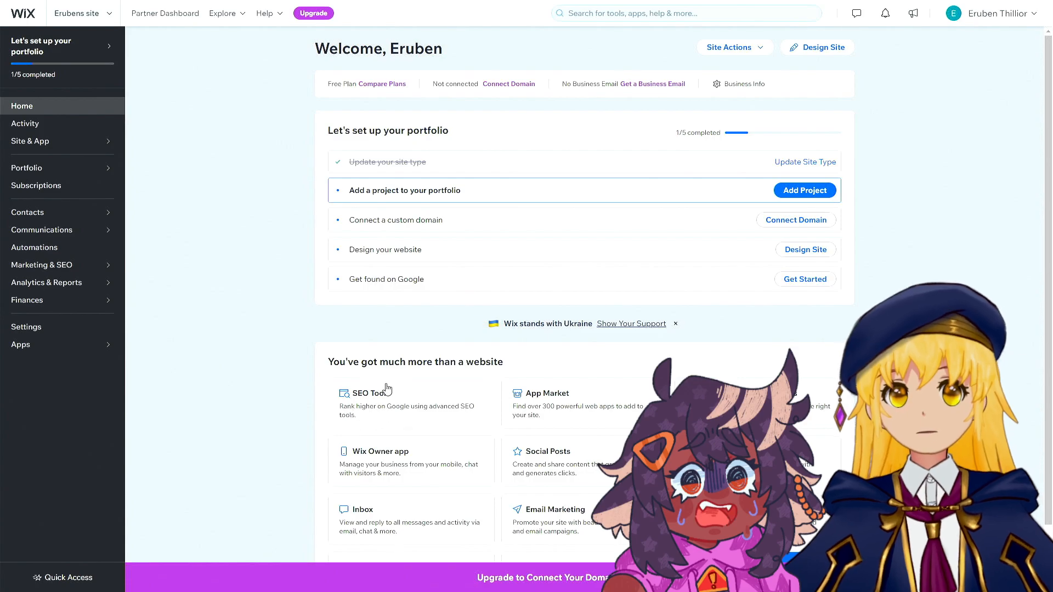
{"action": "left_click", "coordinate": [363, 402]}
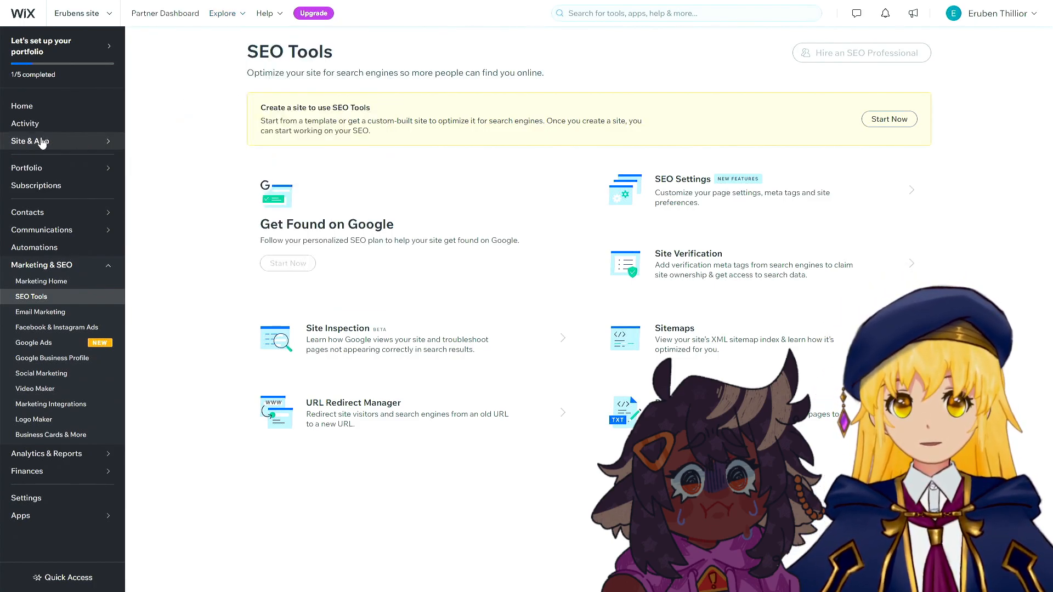
{"action": "left_click", "coordinate": [33, 107]}
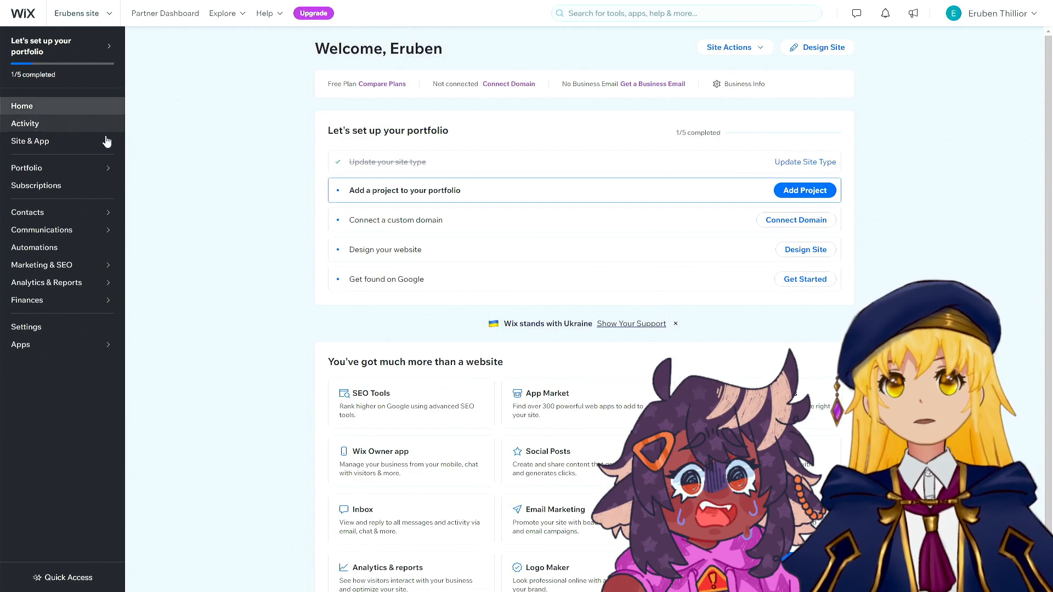
{"action": "left_click", "coordinate": [816, 191]}
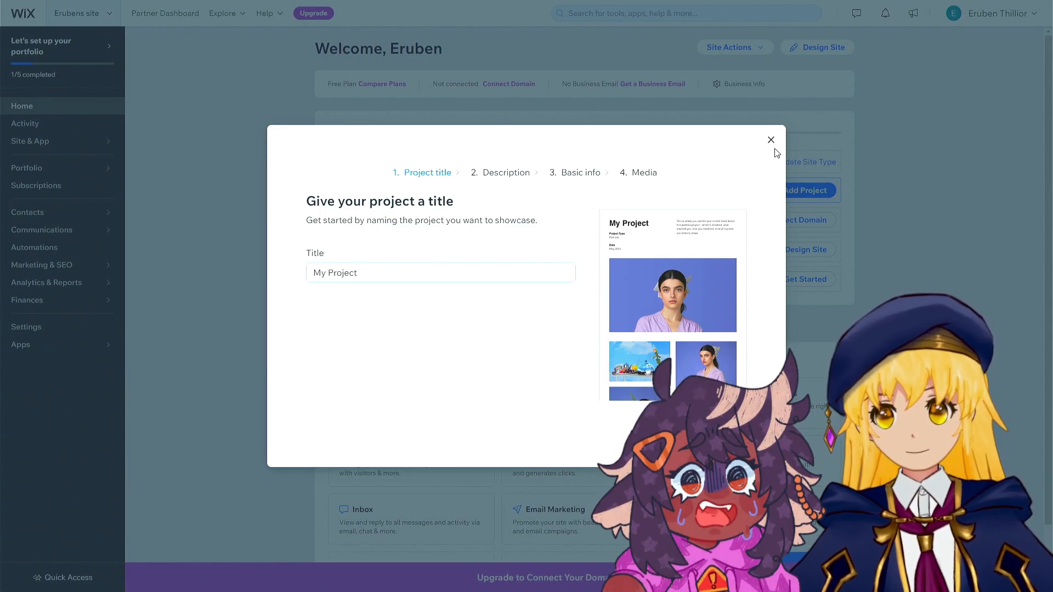
{"action": "left_click", "coordinate": [771, 140]}
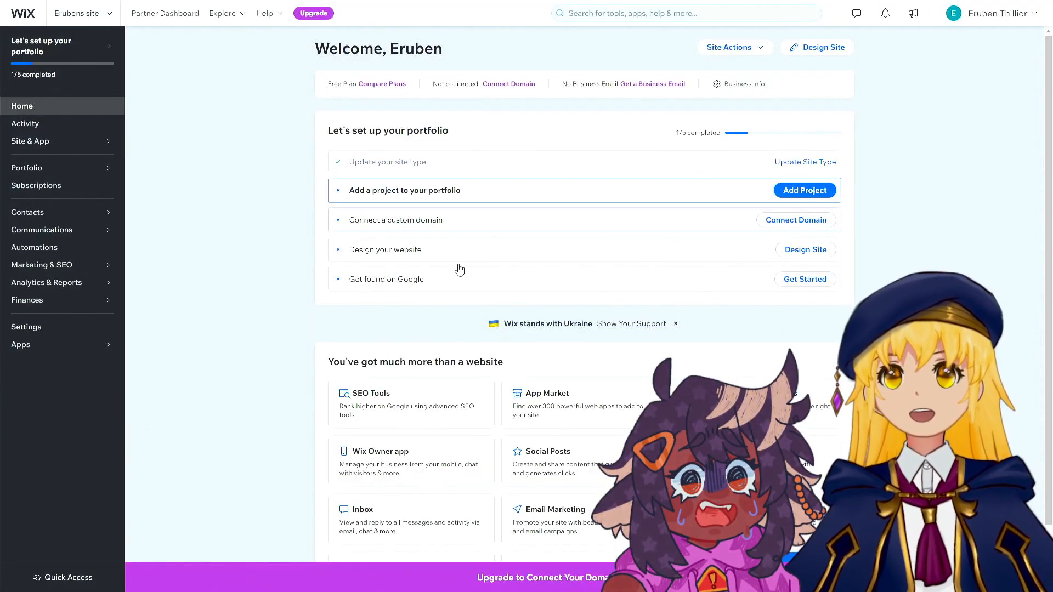
{"action": "scroll", "coordinate": [450, 283], "scroll_direction": "down", "scroll_amount": 1}
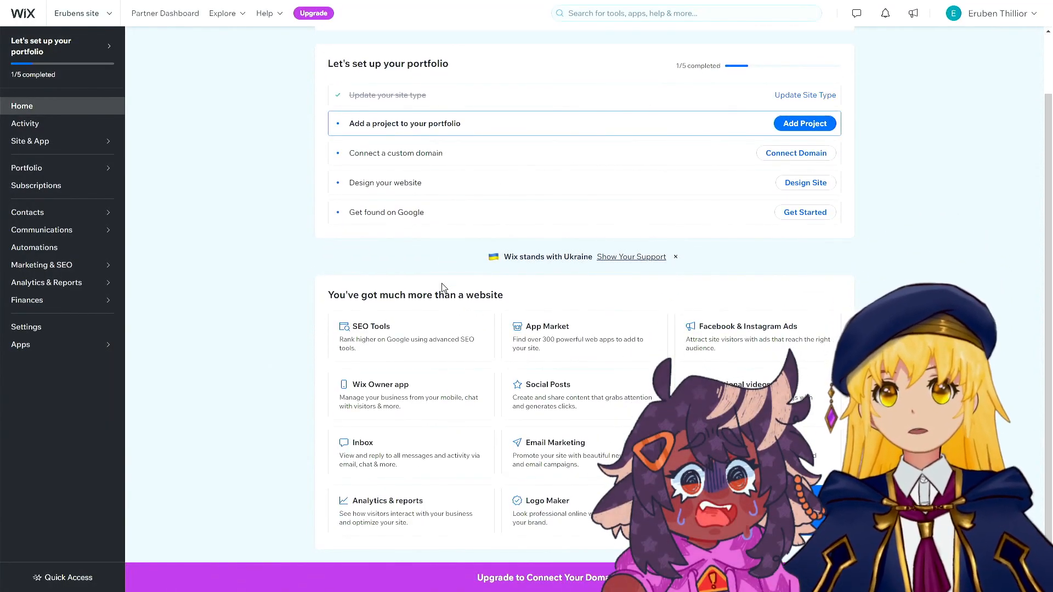
{"action": "scroll", "coordinate": [451, 320], "scroll_direction": "up", "scroll_amount": 1}
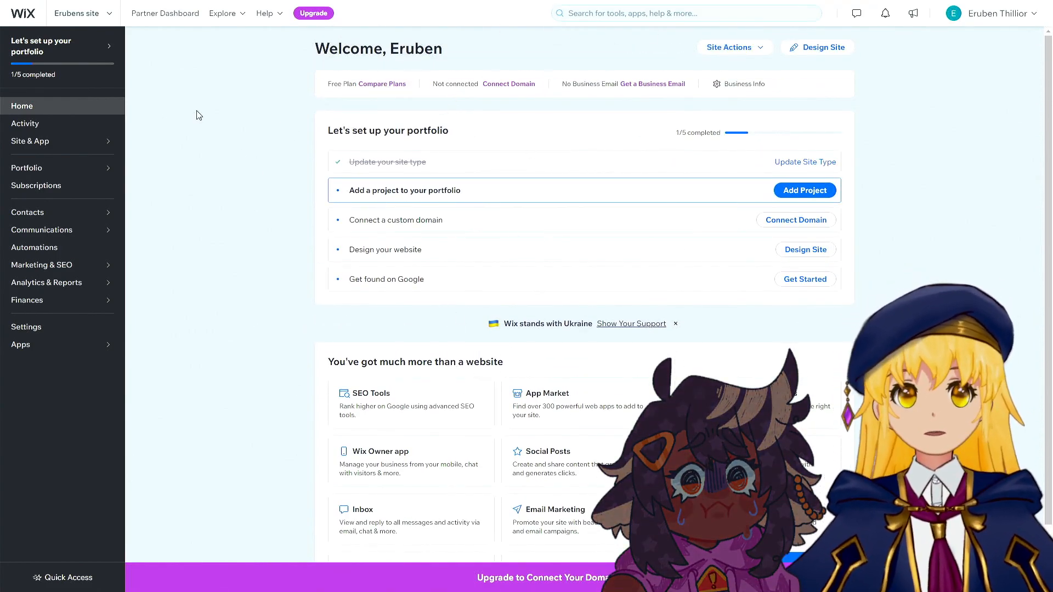
Check the site switcher menu and open the Activity page to review site activity.
{"action": "left_click", "coordinate": [102, 16]}
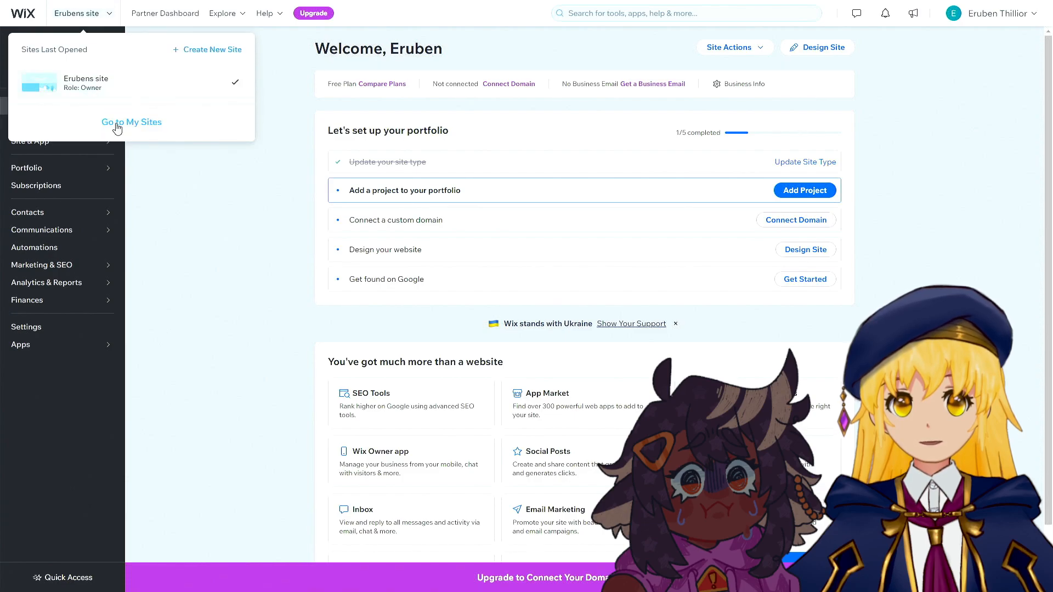
{"action": "left_click", "coordinate": [92, 91]}
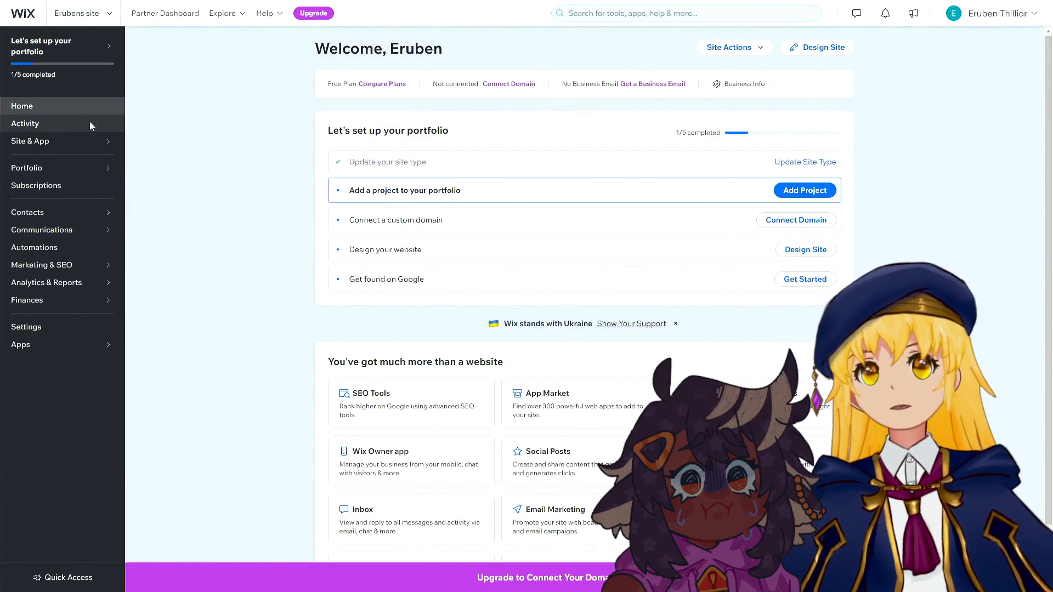
{"action": "left_click", "coordinate": [74, 131]}
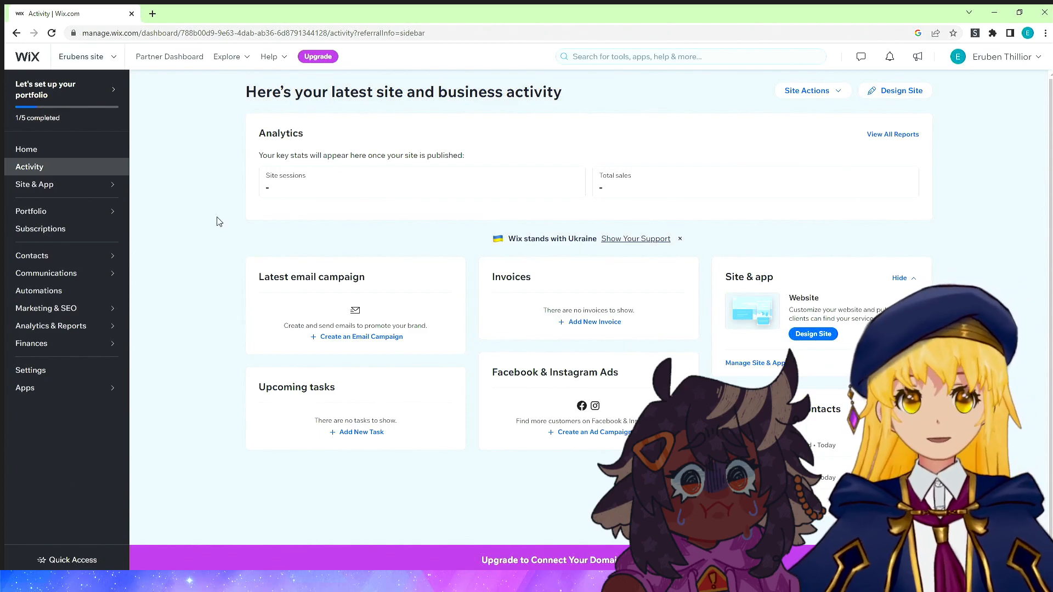
Start designing the site, choosing to let Wix create the site for you.
{"action": "left_click", "coordinate": [72, 216]}
{"action": "left_click", "coordinate": [64, 189]}
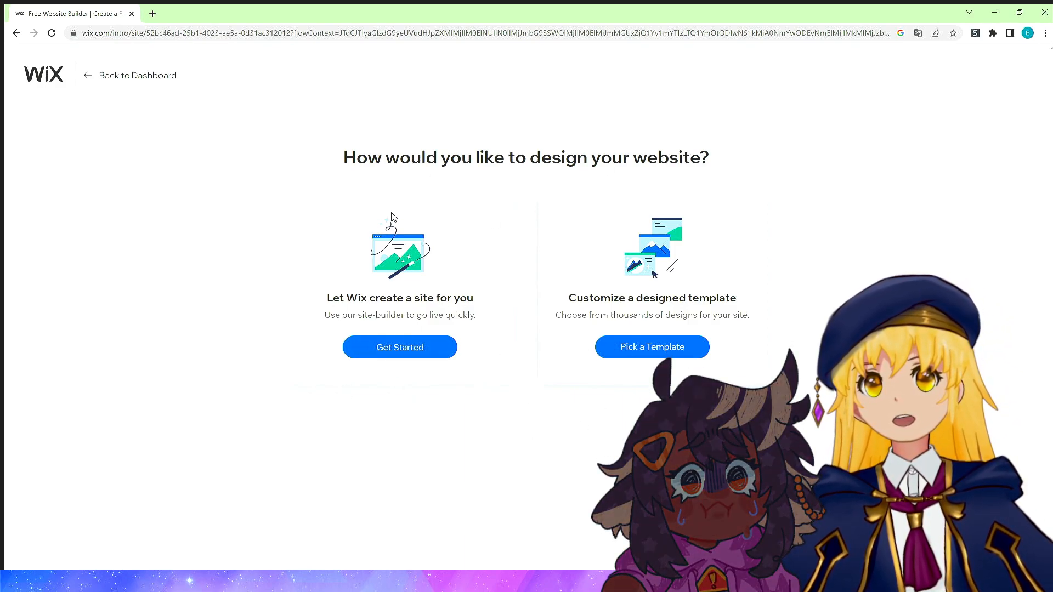
{"action": "left_click", "coordinate": [357, 351]}
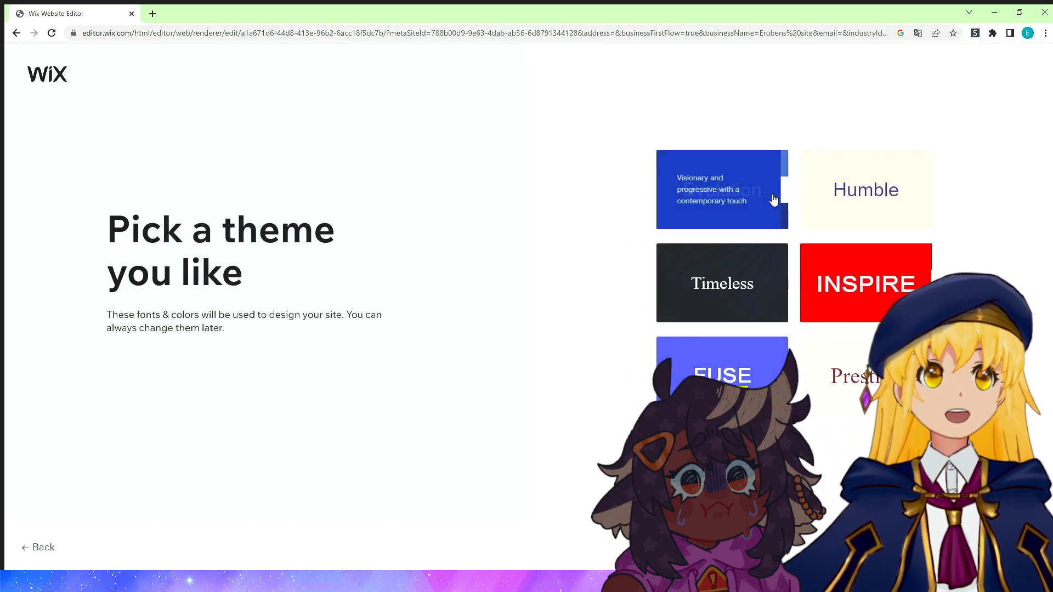
Pick the Timeless theme and the dark "About" homepage design.
{"action": "left_click", "coordinate": [743, 278]}
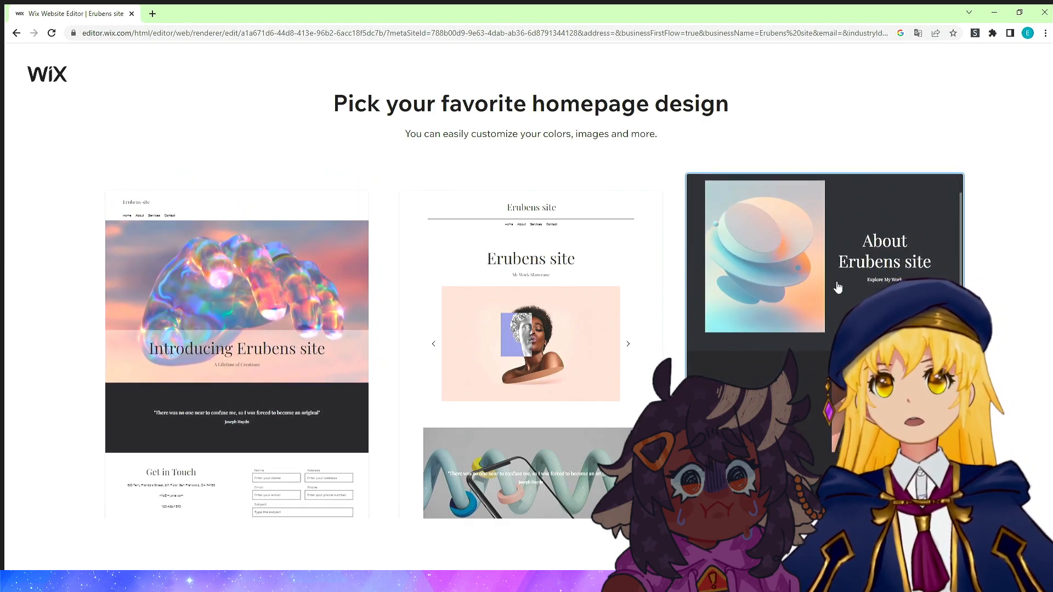
{"action": "left_click", "coordinate": [817, 300]}
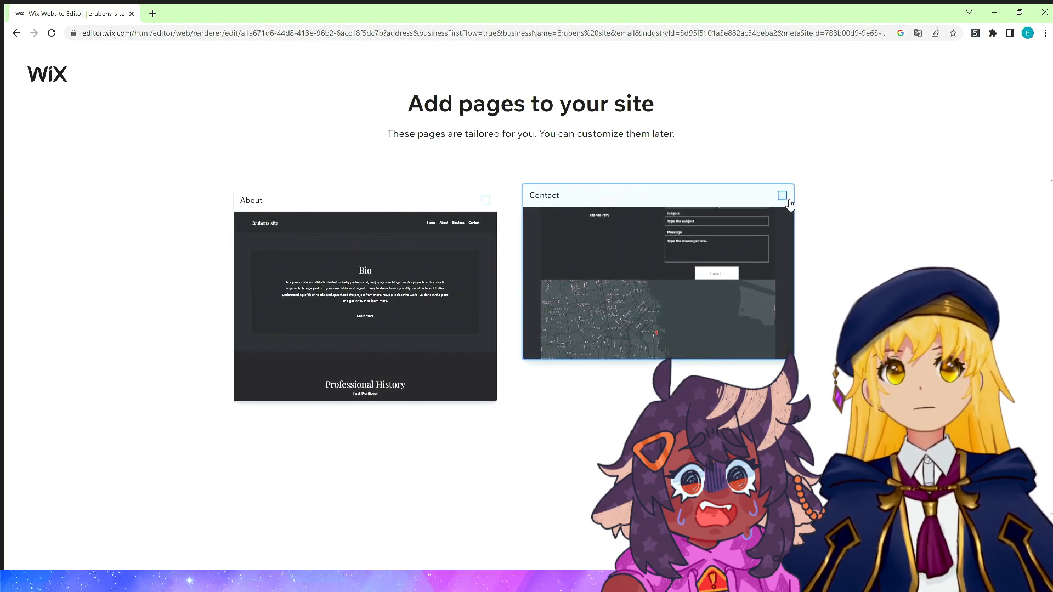
Add the Contact page to the site, finish setup, and open the site in the editor.
{"action": "left_click", "coordinate": [782, 201]}
{"action": "left_click", "coordinate": [987, 544]}
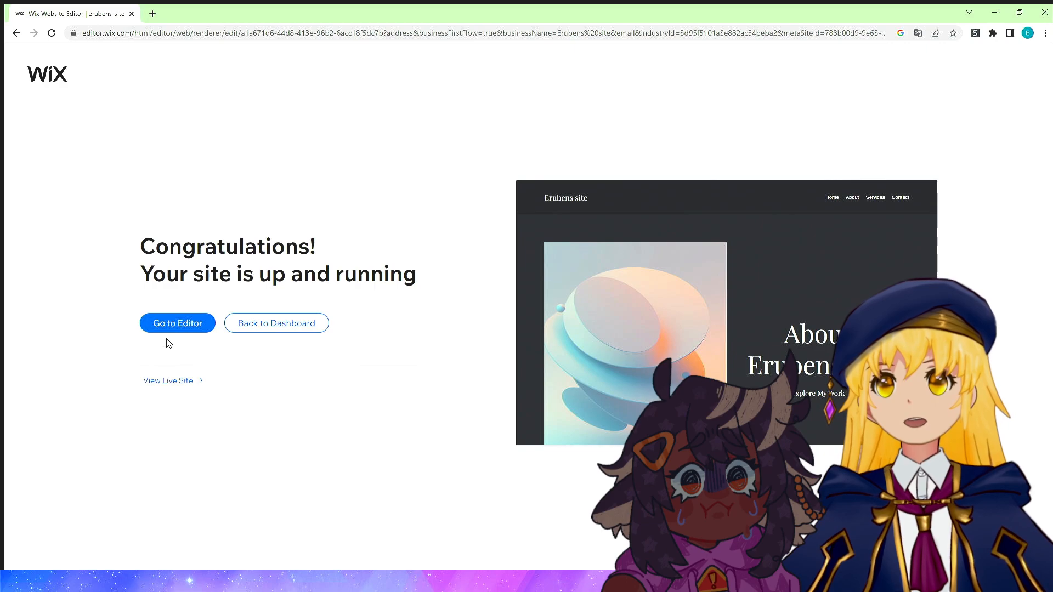
{"action": "left_click", "coordinate": [178, 325]}
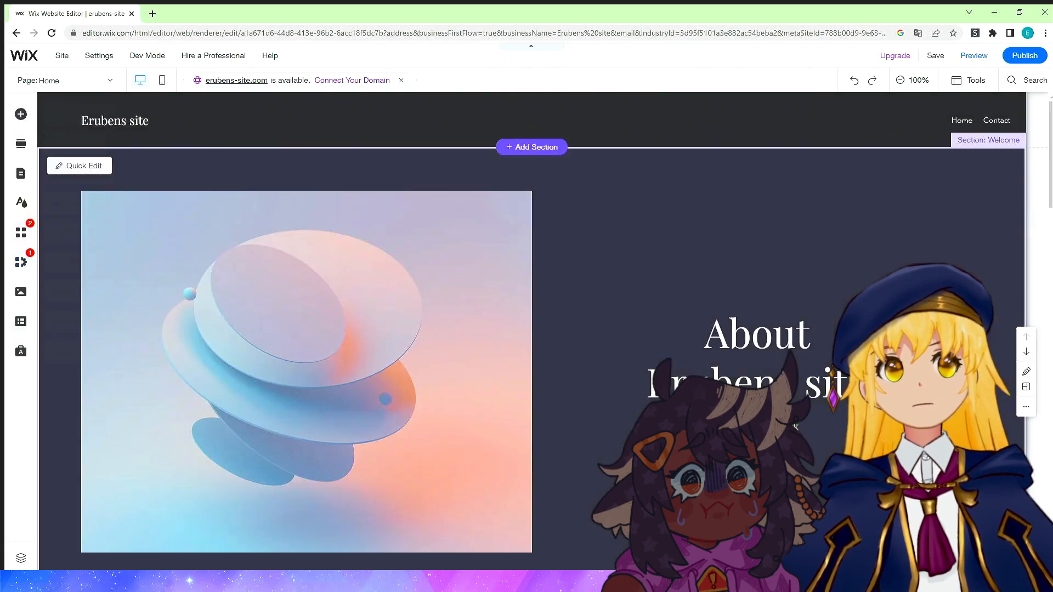
Scroll through the homepage to review its welcome, gallery, map and footer sections.
{"action": "scroll", "coordinate": [947, 247], "scroll_direction": "down", "scroll_amount": 4}
{"action": "scroll", "coordinate": [531, 331], "scroll_direction": "down", "scroll_amount": 20}
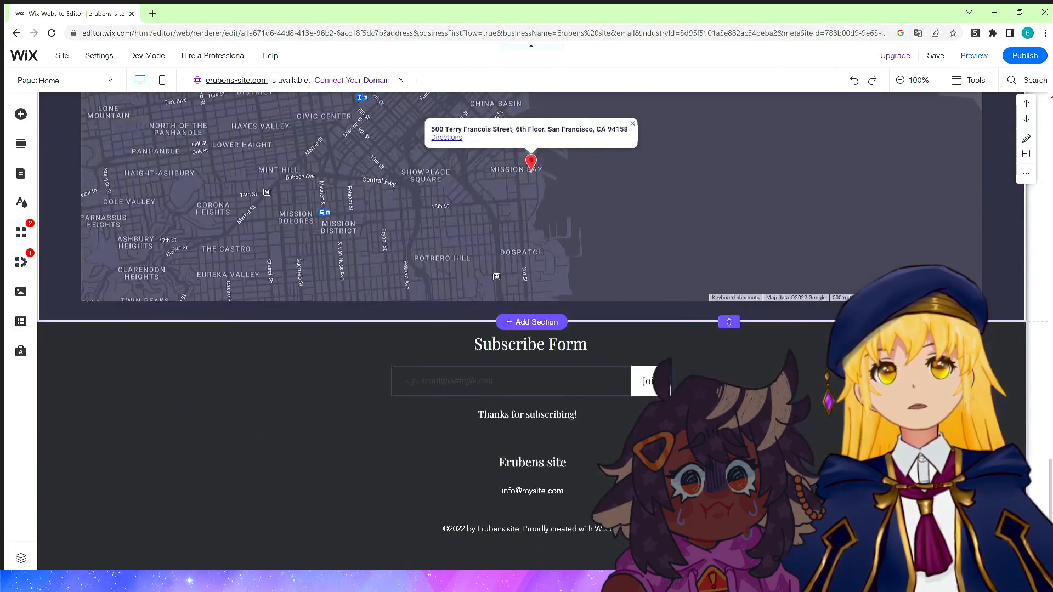
{"action": "scroll", "coordinate": [548, 271], "scroll_direction": "up", "scroll_amount": 20}
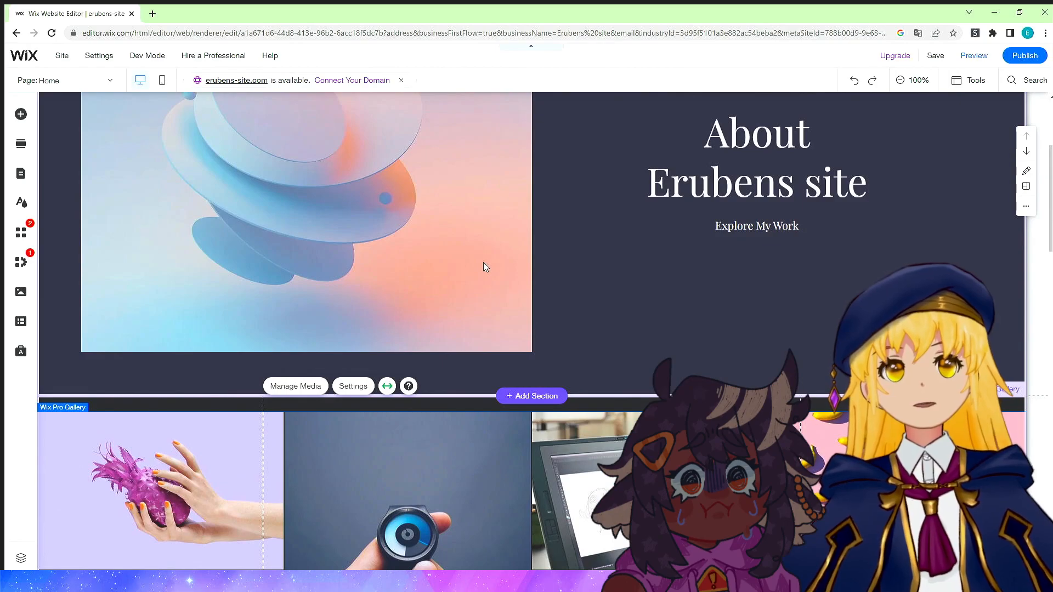
{"action": "scroll", "coordinate": [600, 275], "scroll_direction": "up", "scroll_amount": 3}
{"action": "left_click", "coordinate": [694, 315]}
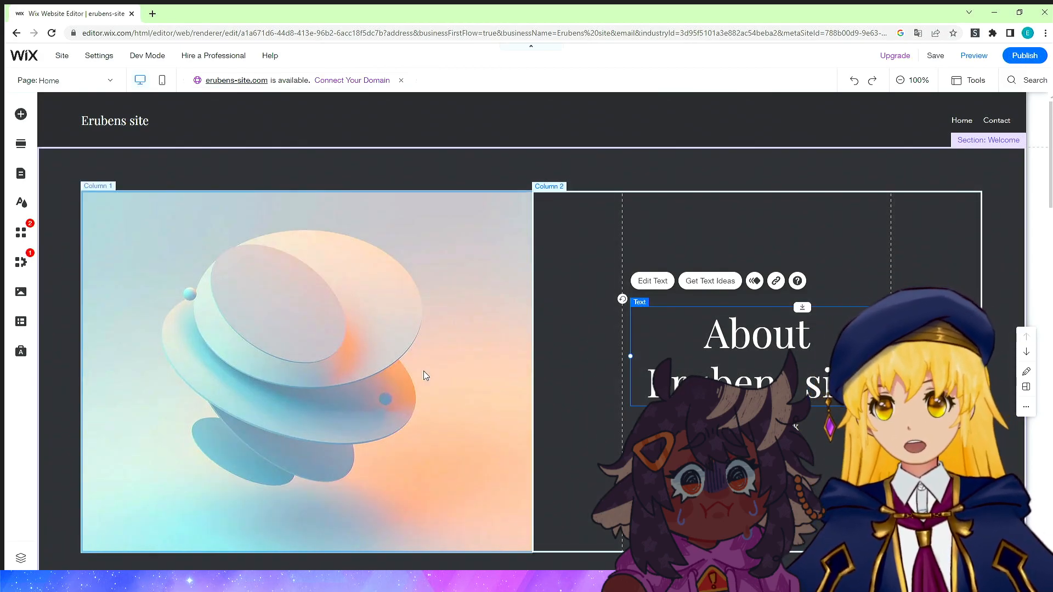
{"action": "scroll", "coordinate": [601, 387], "scroll_direction": "down", "scroll_amount": 7}
{"action": "scroll", "coordinate": [551, 386], "scroll_direction": "down", "scroll_amount": 15}
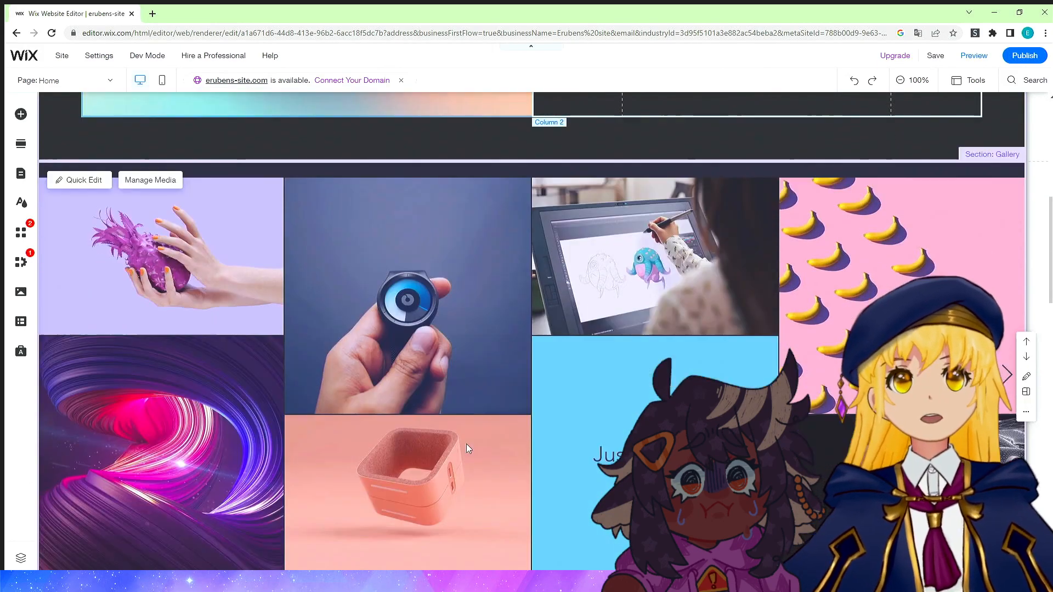
{"action": "scroll", "coordinate": [144, 412], "scroll_direction": "up", "scroll_amount": 20}
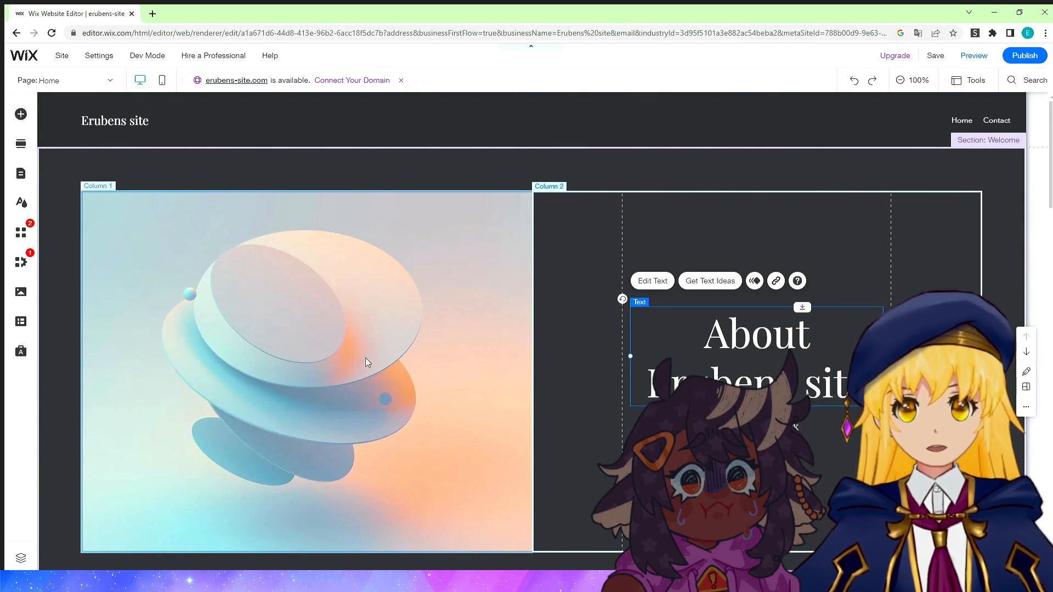
Upload a character illustration and set it as the background image of the welcome section's first column.
{"action": "left_click", "coordinate": [99, 396]}
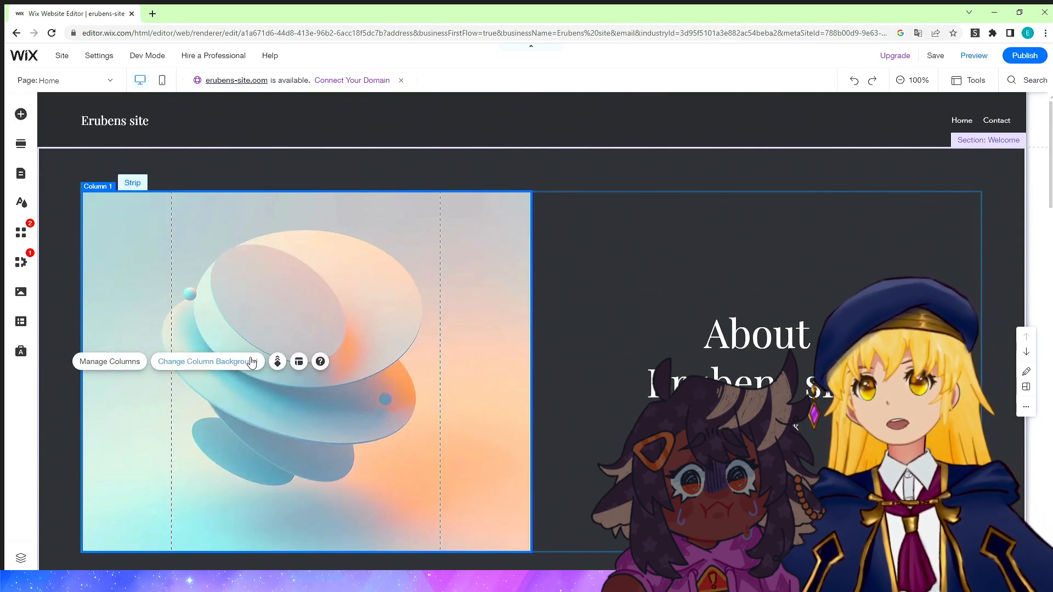
{"action": "left_click", "coordinate": [310, 271]}
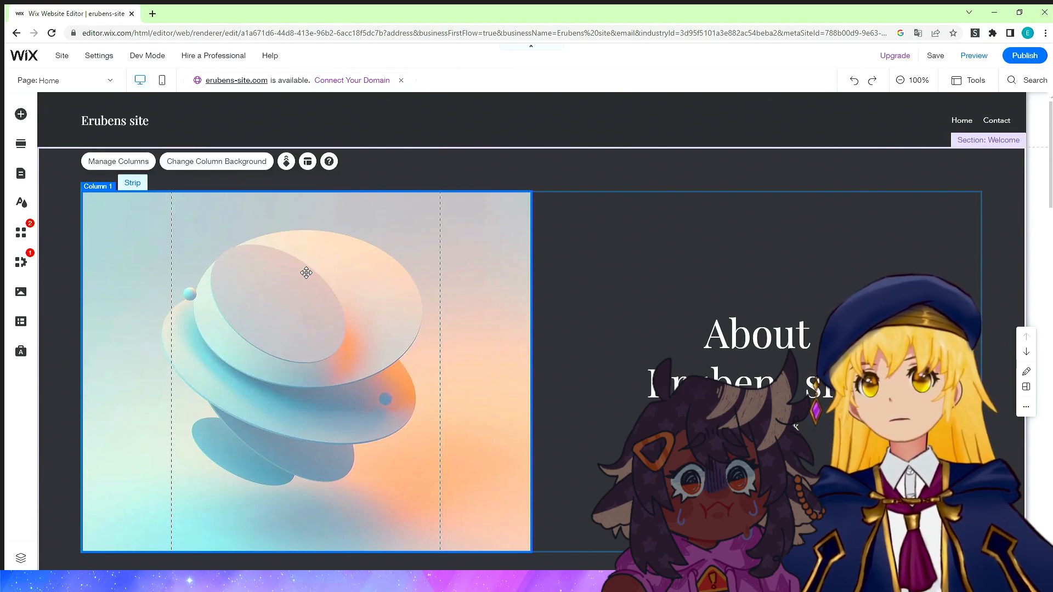
{"action": "left_click", "coordinate": [227, 162]}
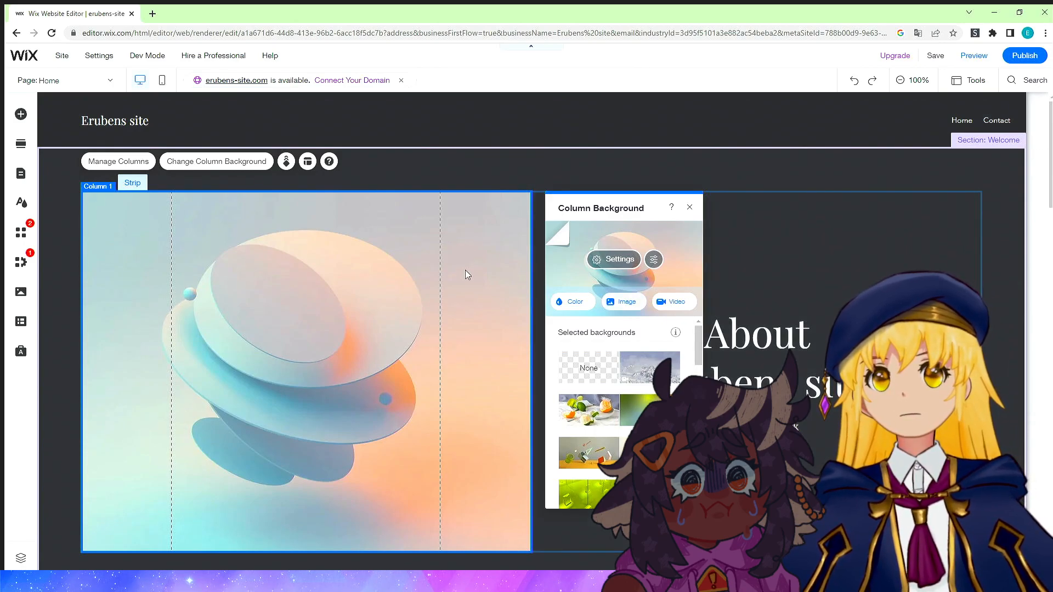
{"action": "left_click", "coordinate": [625, 304]}
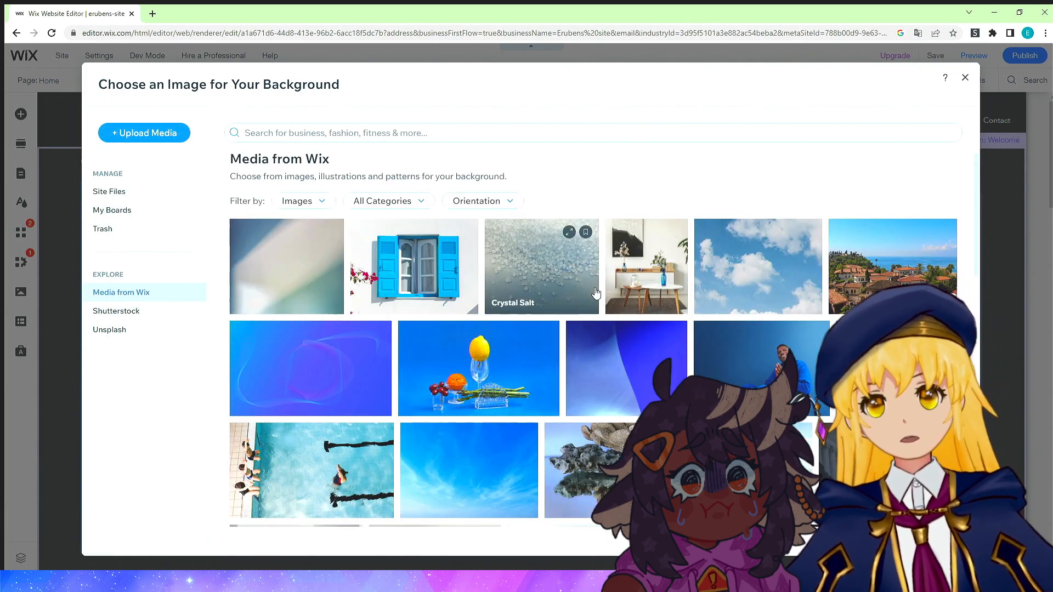
{"action": "left_click", "coordinate": [145, 146]}
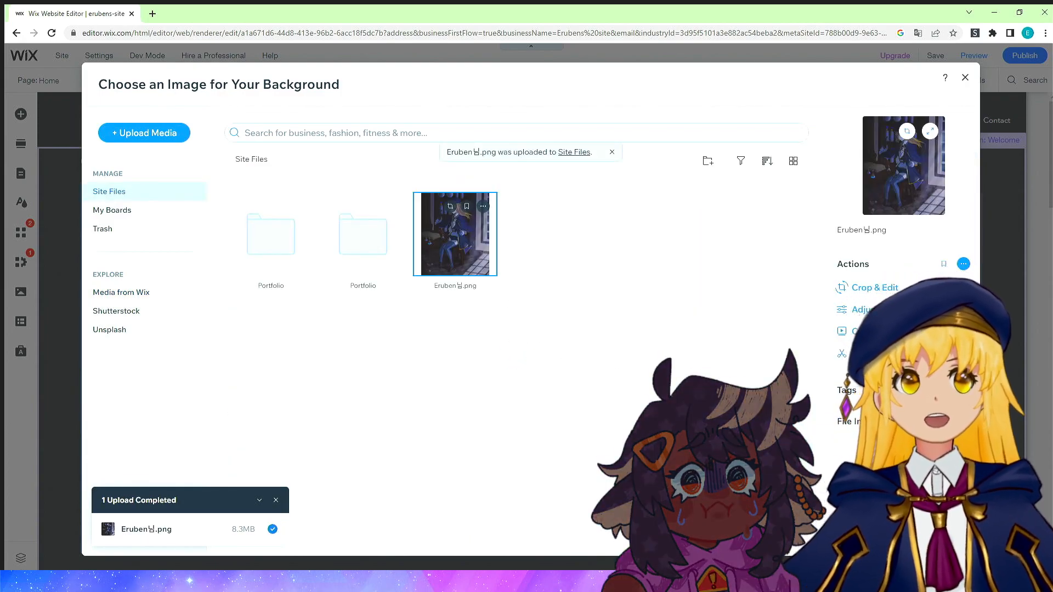
{"action": "left_click", "coordinate": [911, 533]}
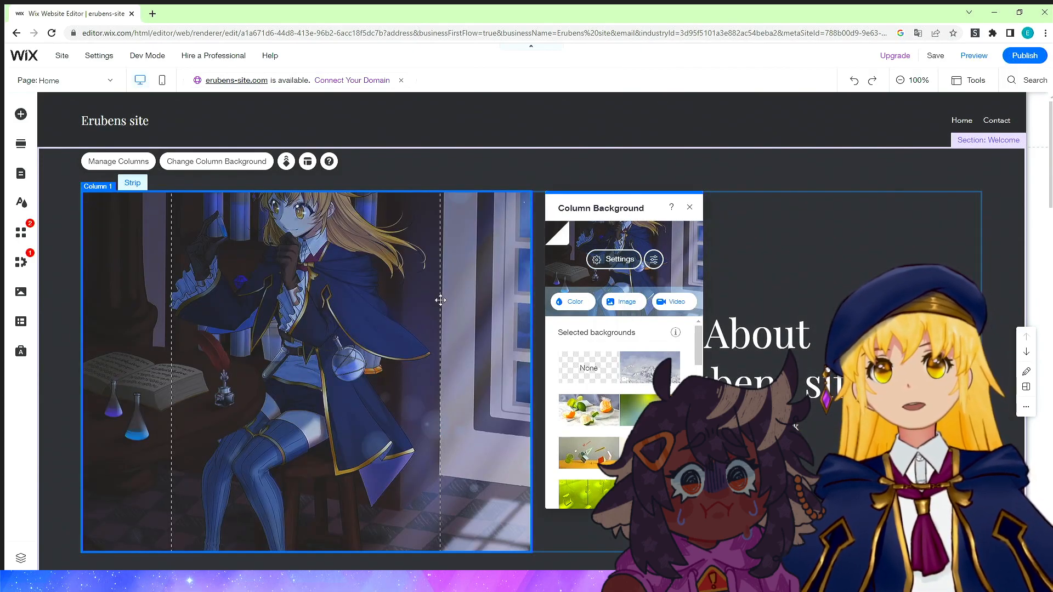
Try an automatic cut-out of the column's background image in Photo Studio, then revert it.
{"action": "left_click", "coordinate": [654, 260]}
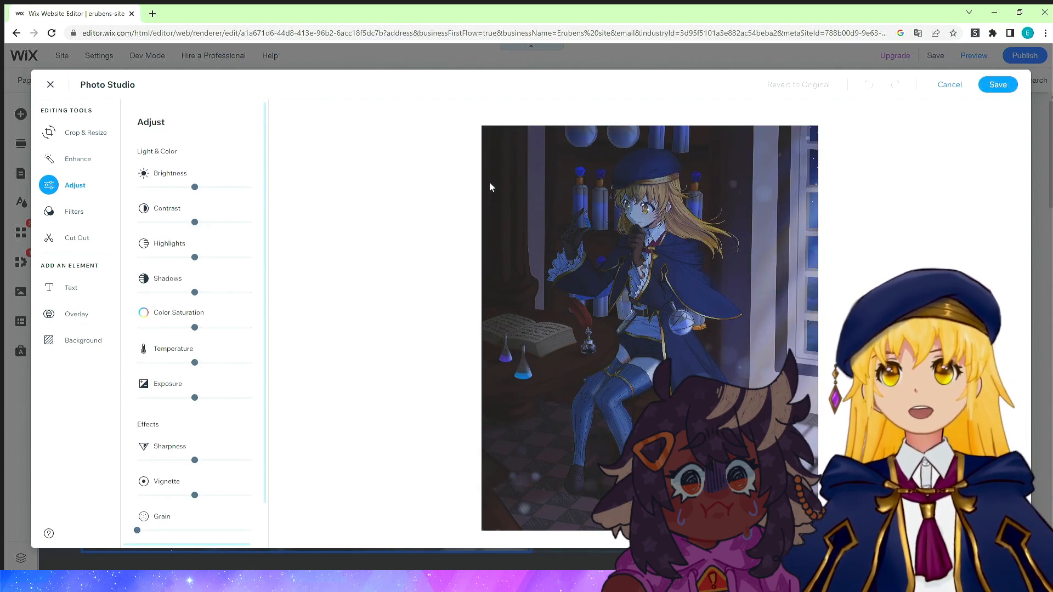
{"action": "scroll", "coordinate": [224, 317], "scroll_direction": "down", "scroll_amount": 1}
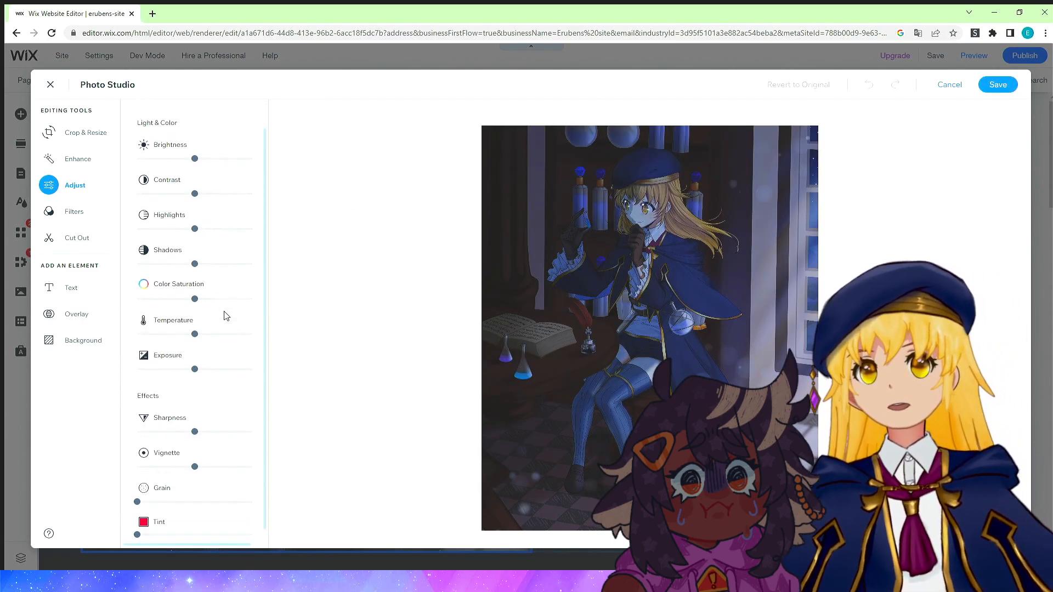
{"action": "scroll", "coordinate": [225, 317], "scroll_direction": "up", "scroll_amount": 1}
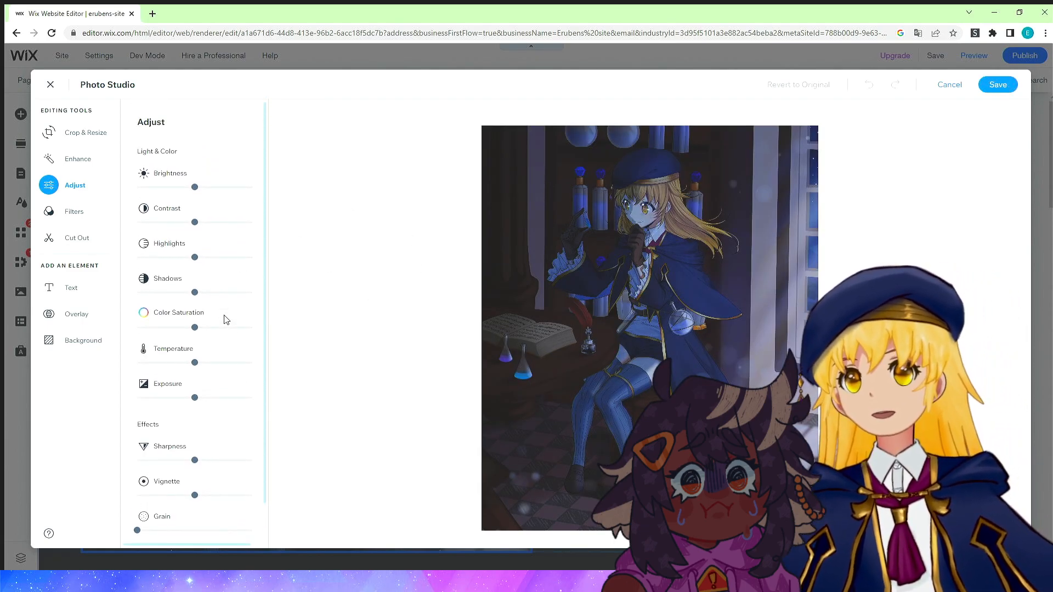
{"action": "left_click", "coordinate": [74, 236]}
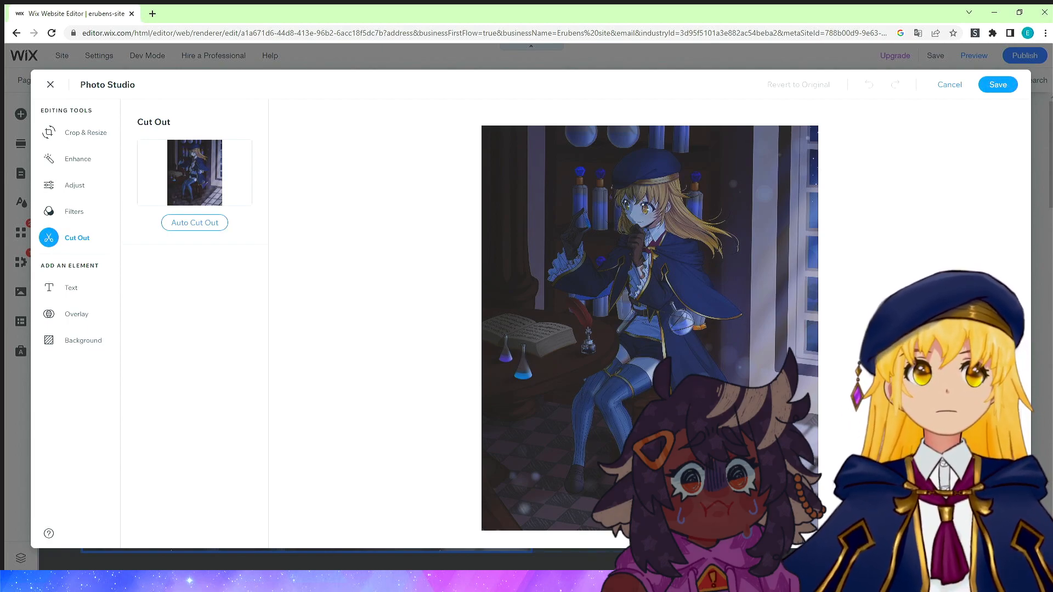
{"action": "scroll", "coordinate": [650, 307], "scroll_direction": "up", "scroll_amount": 3}
{"action": "left_click_drag", "start_coordinate": [650, 307], "coordinate": [650, 345]}
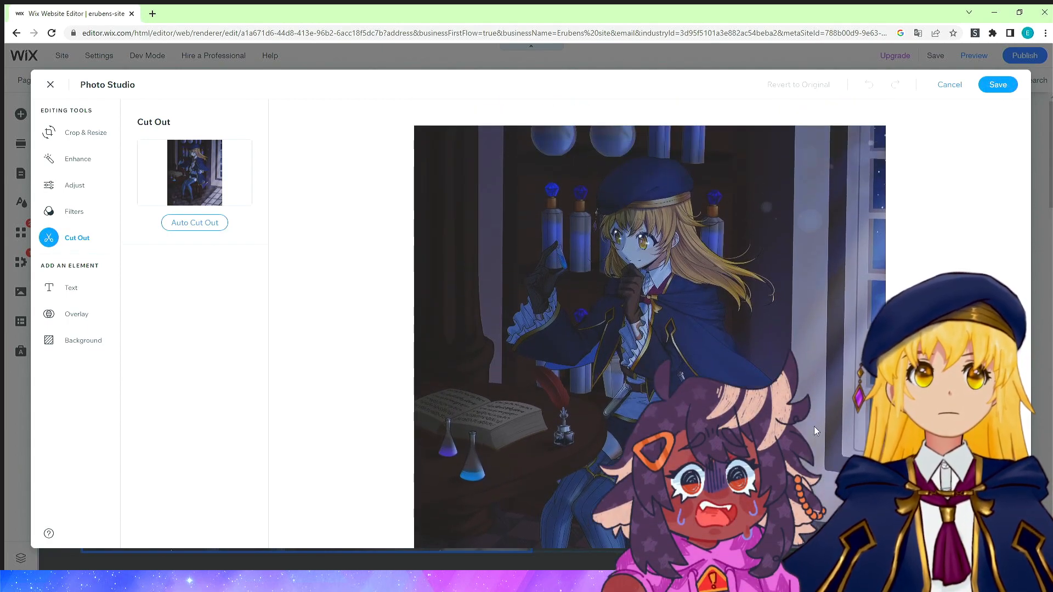
{"action": "left_click", "coordinate": [209, 226]}
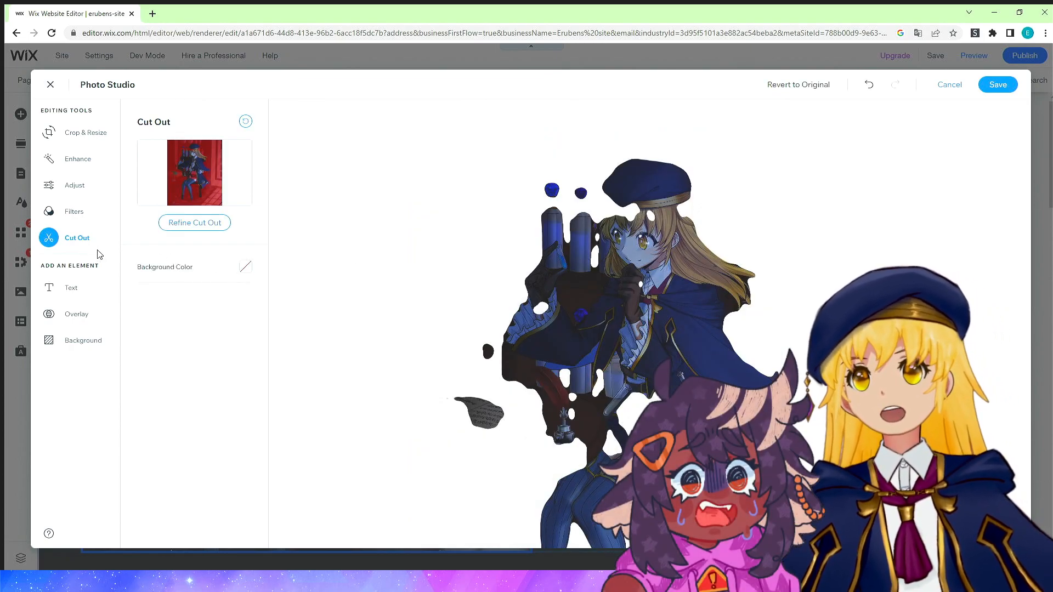
{"action": "left_click", "coordinate": [247, 122]}
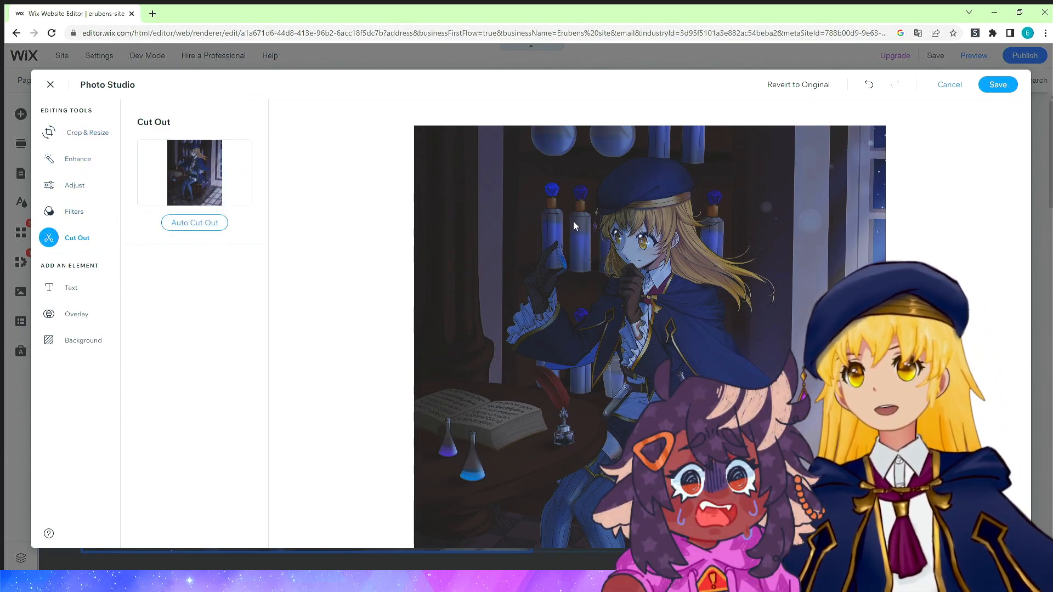
Crop the bottom of the background image in Photo Studio and save the edit.
{"action": "left_click", "coordinate": [58, 134]}
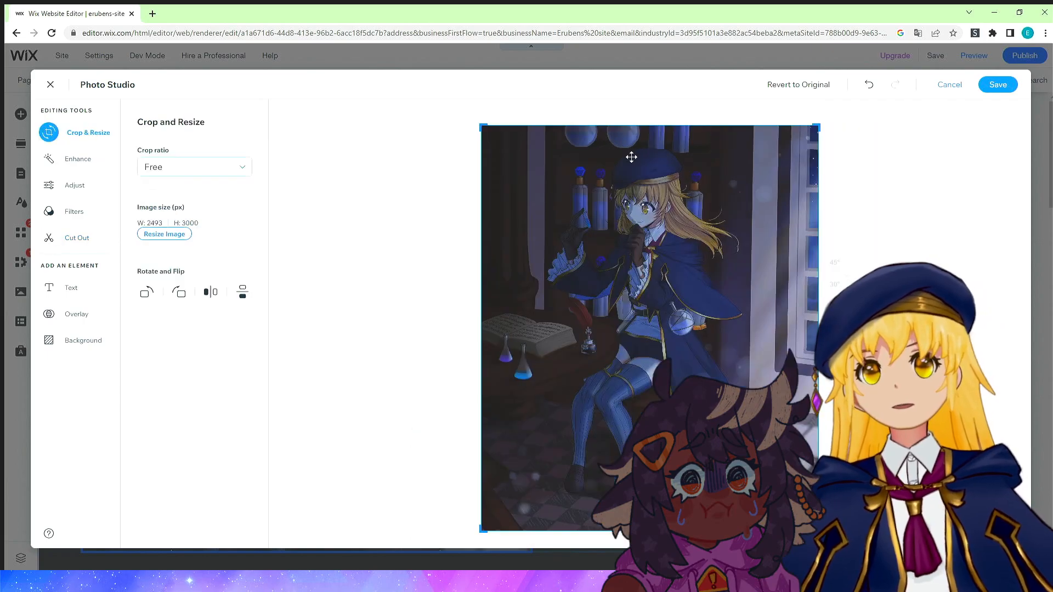
{"action": "left_click_drag", "start_coordinate": [817, 524], "coordinate": [820, 424]}
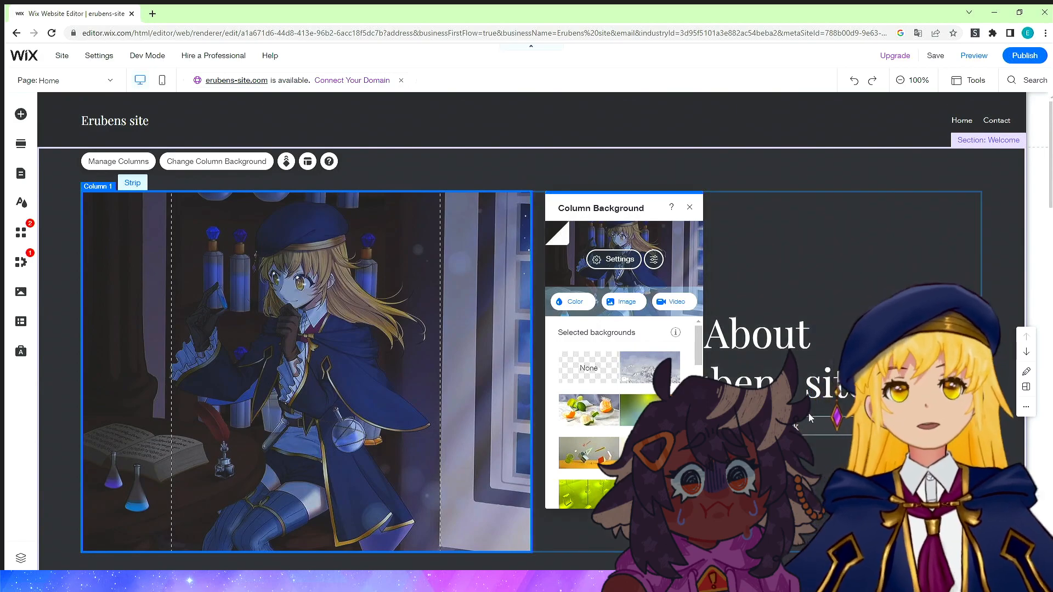
Replace the "About Erubens site" heading text with the artist's name.
{"action": "left_click", "coordinate": [777, 355]}
{"action": "double_click", "coordinate": [779, 341]}
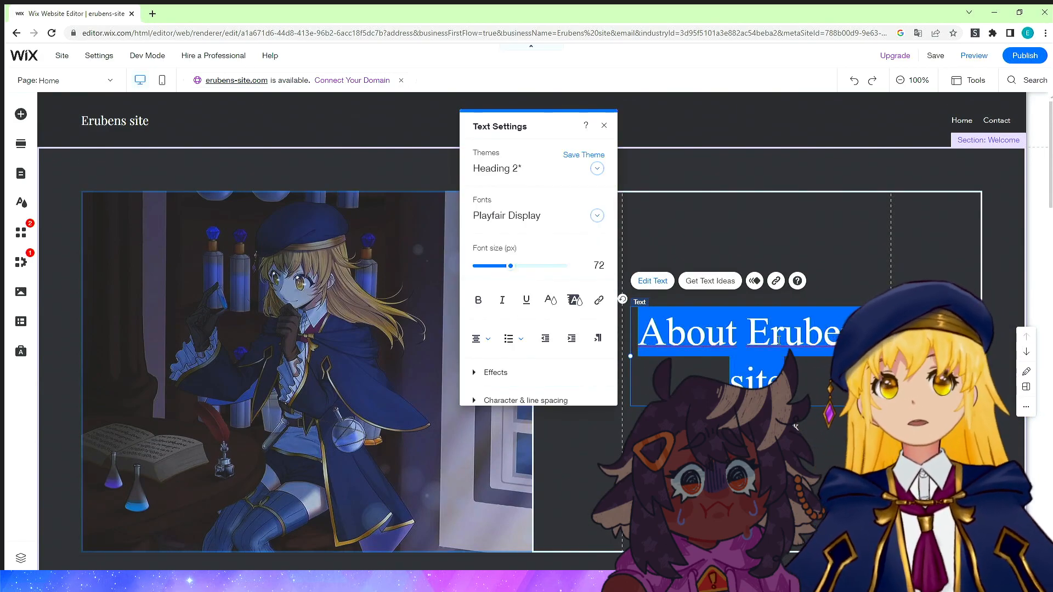
{"action": "type", "text": "Eruben thi"}
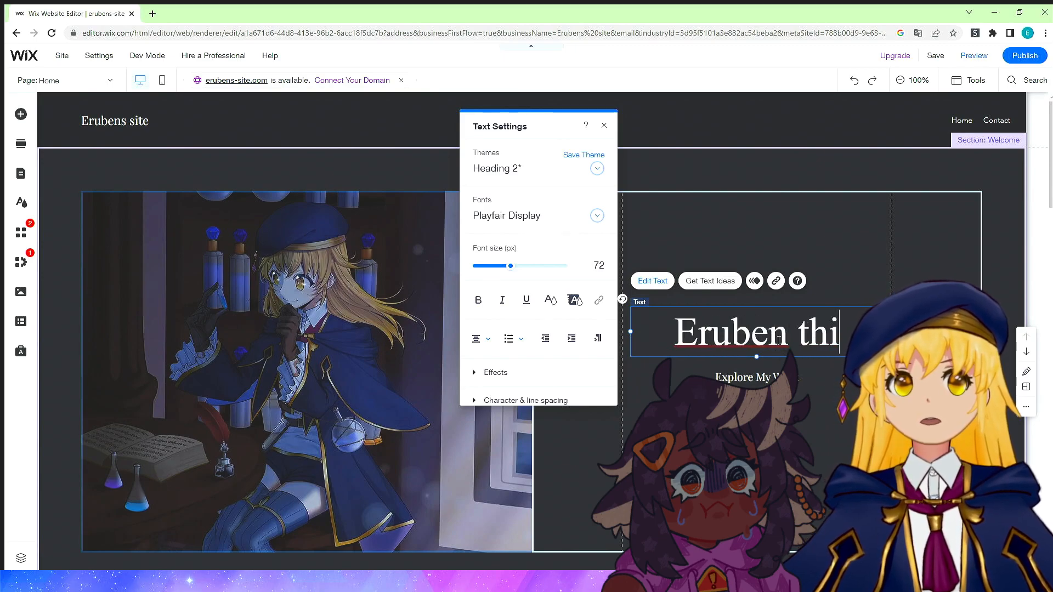
{"action": "key", "text": "BackSpace"}
{"action": "key", "text": "BackSpace"}
{"action": "key", "text": "BackSpace"}
{"action": "type", "text": "Thi"}
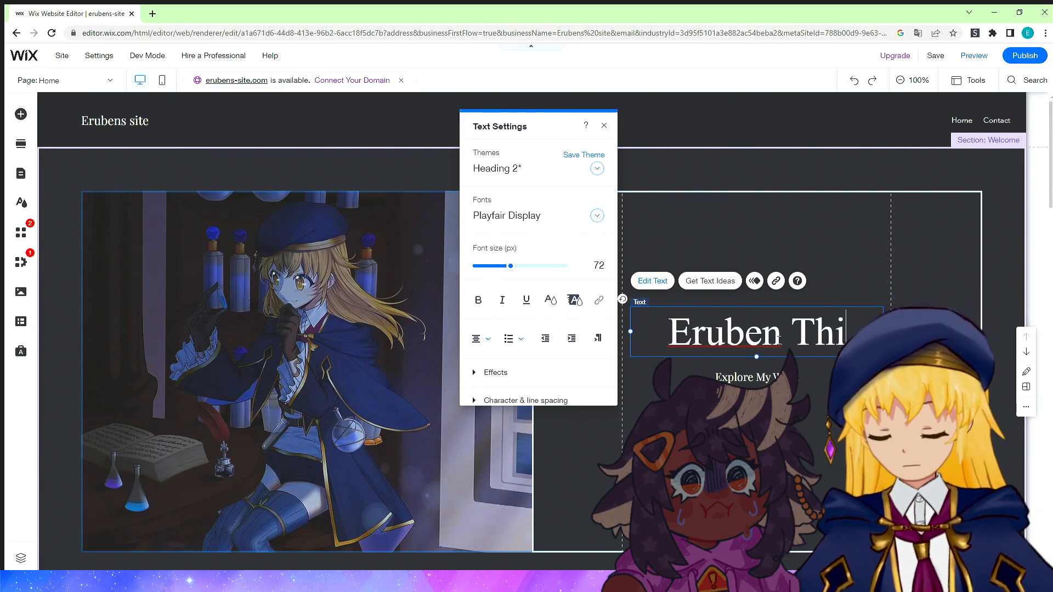
{"action": "type", "text": "llier"}
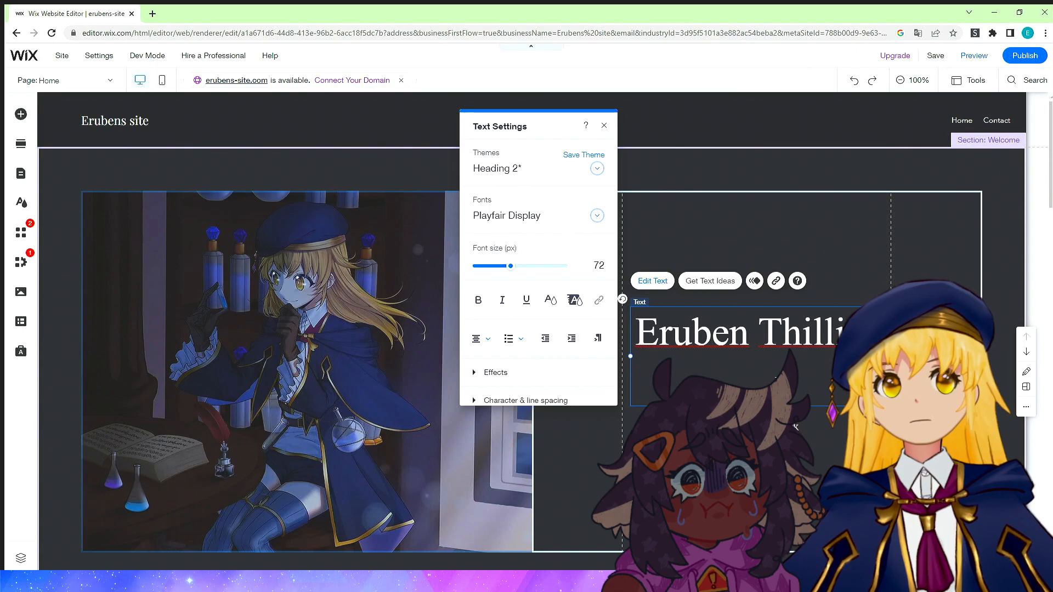
{"action": "key", "text": "Escape"}
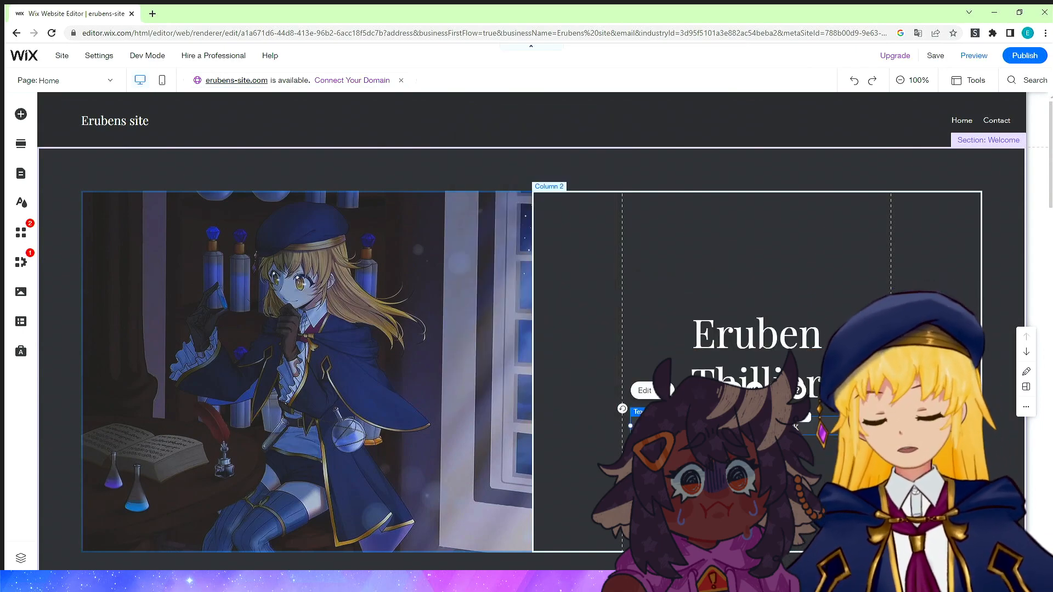
Color the heading text with a new custom gold colour, hex B99507.
{"action": "key", "text": "r"}
{"action": "double_click", "coordinate": [795, 426]}
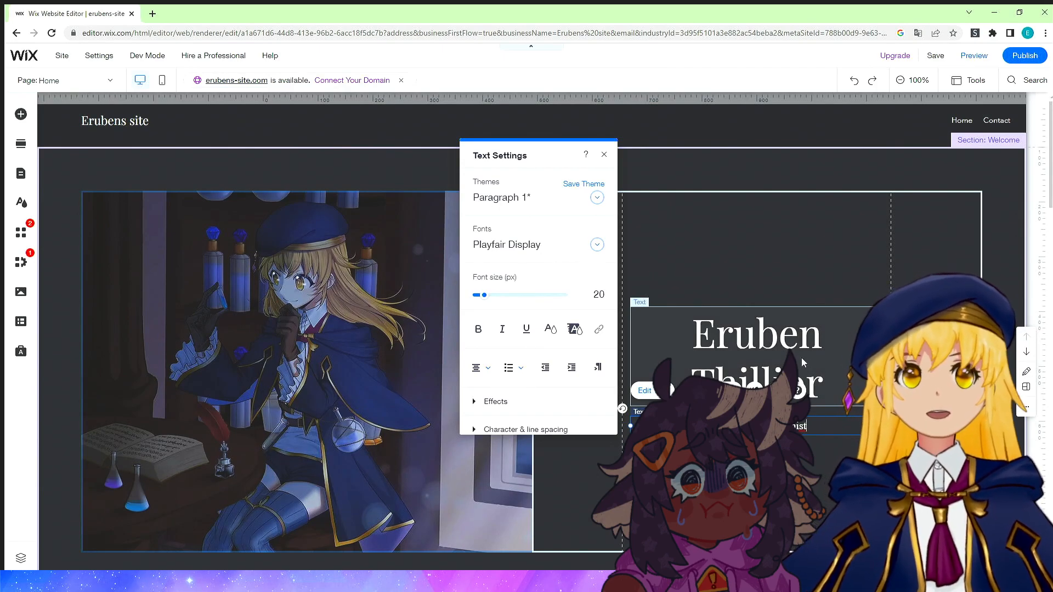
{"action": "left_click", "coordinate": [802, 357]}
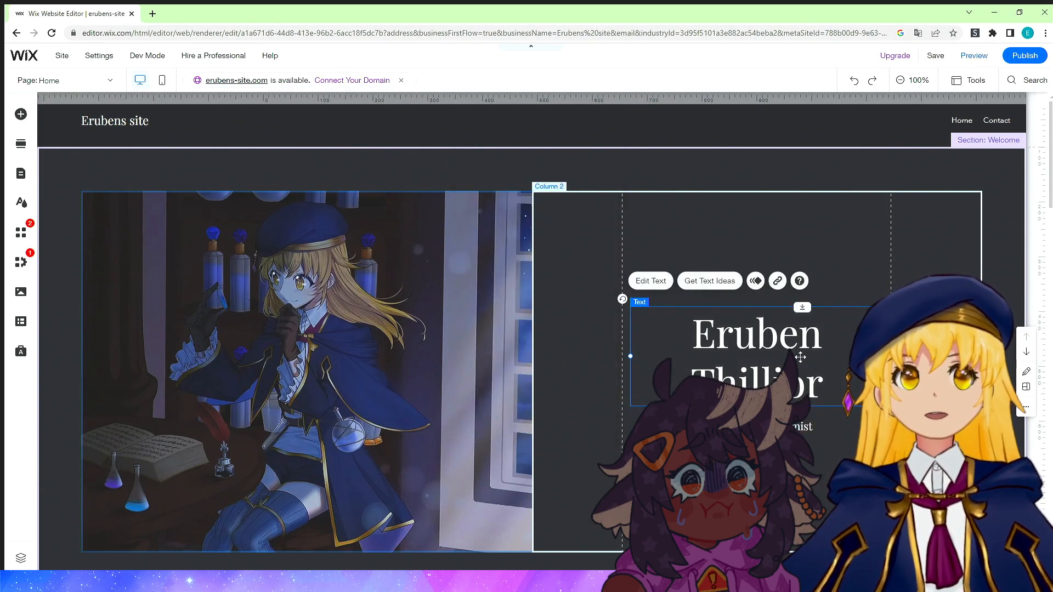
{"action": "left_click", "coordinate": [662, 281]}
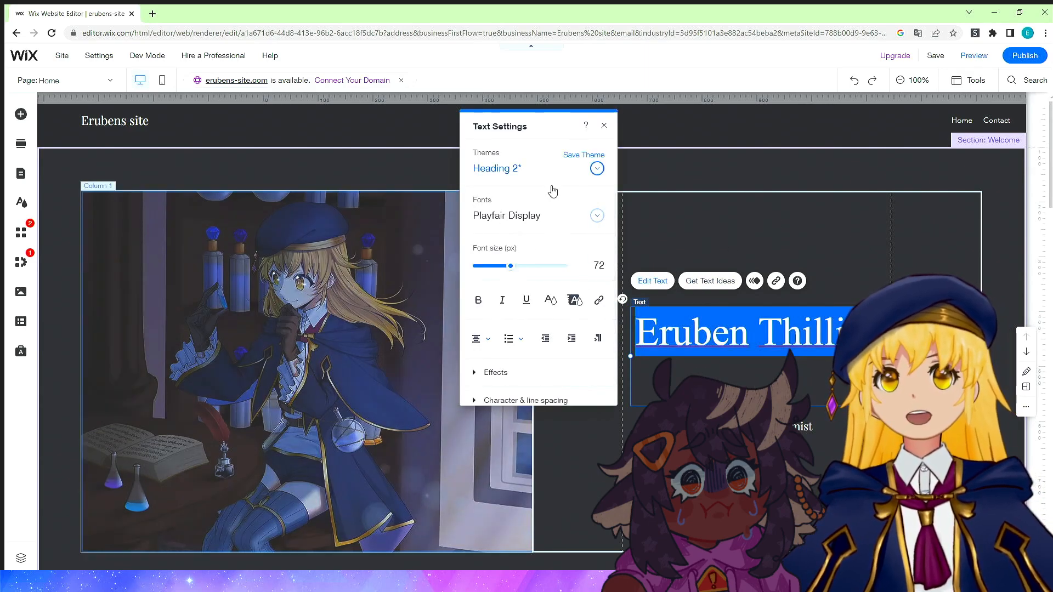
{"action": "scroll", "coordinate": [537, 340], "scroll_direction": "down", "scroll_amount": 1}
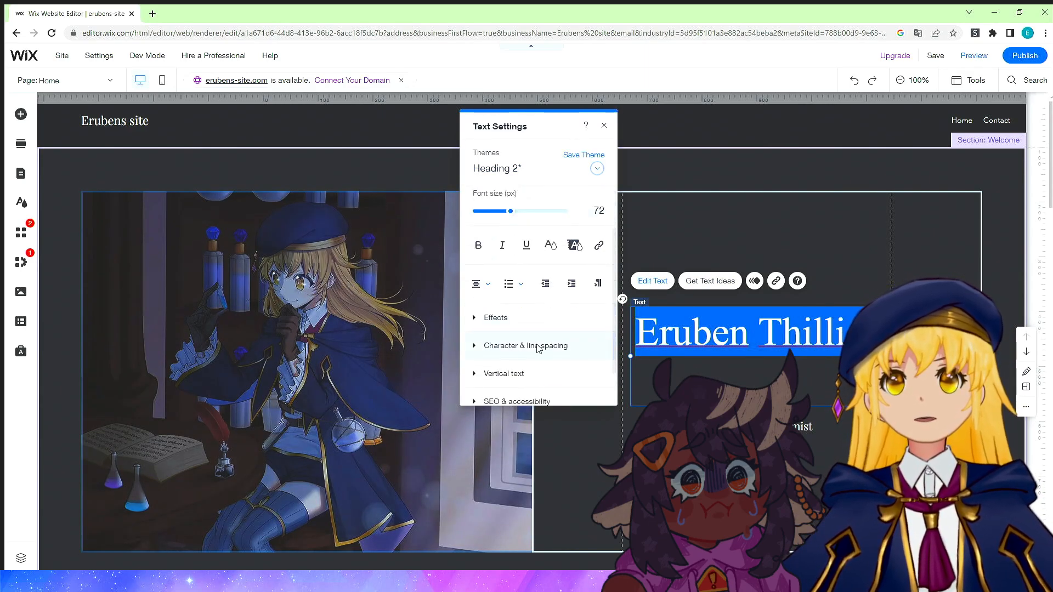
{"action": "scroll", "coordinate": [538, 351], "scroll_direction": "down", "scroll_amount": 1}
{"action": "scroll", "coordinate": [542, 355], "scroll_direction": "up", "scroll_amount": 3}
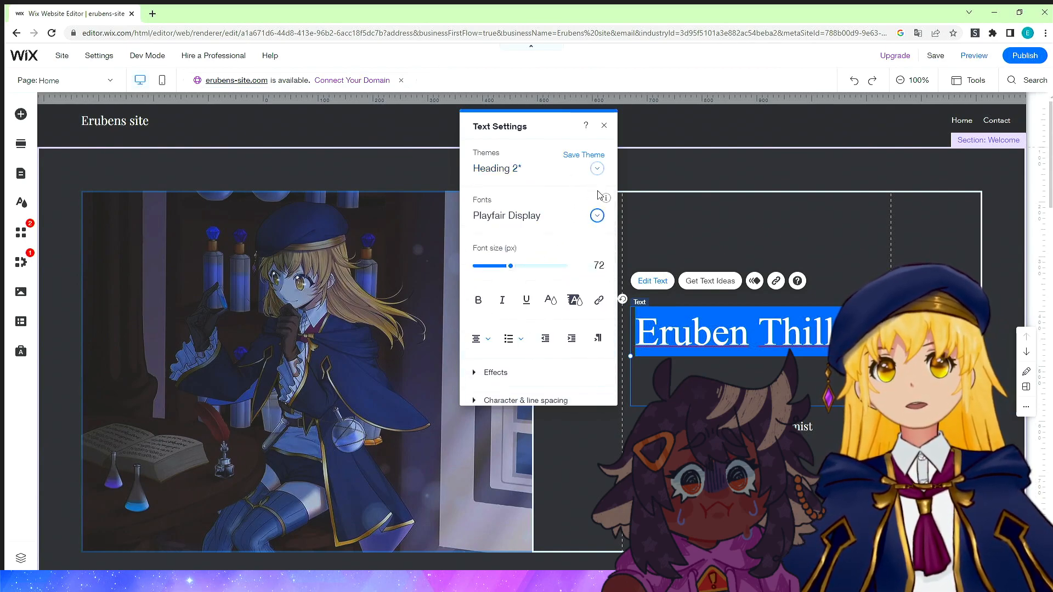
{"action": "scroll", "coordinate": [598, 244], "scroll_direction": "down", "scroll_amount": 1}
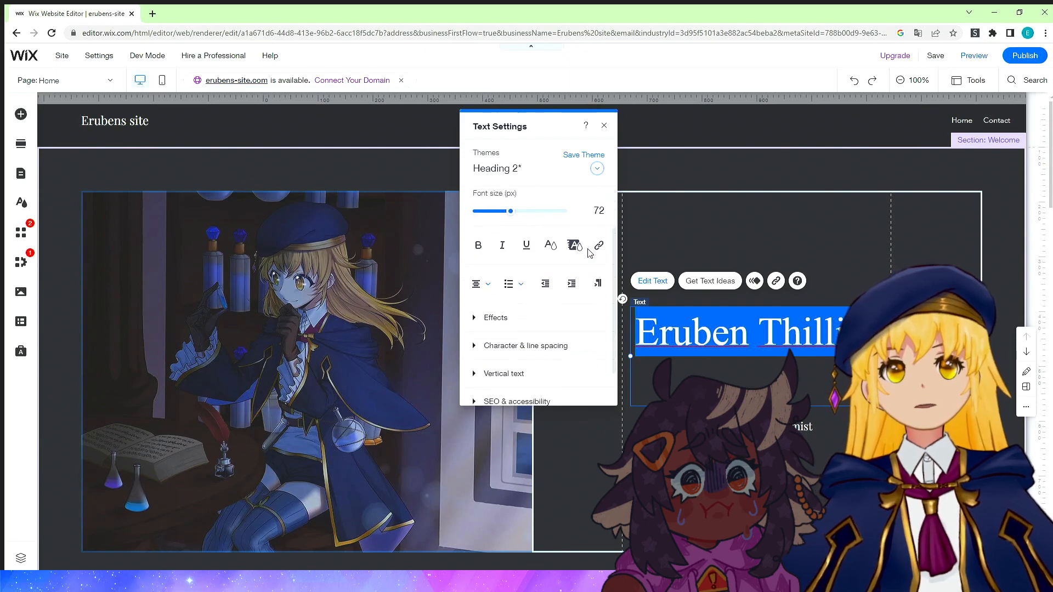
{"action": "left_click", "coordinate": [549, 246]}
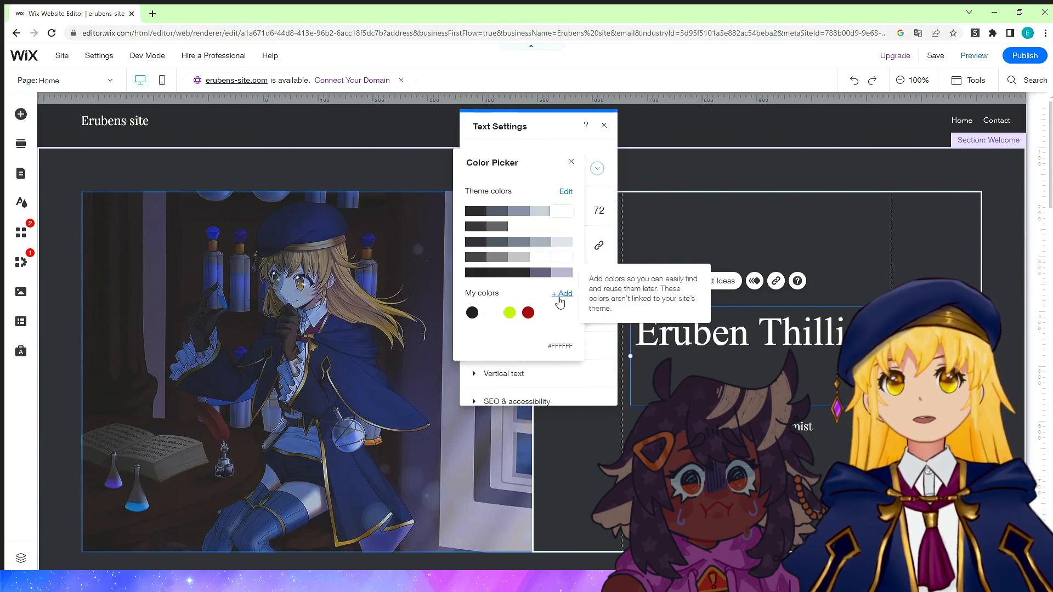
{"action": "left_click", "coordinate": [563, 294]}
{"action": "left_click", "coordinate": [472, 245]}
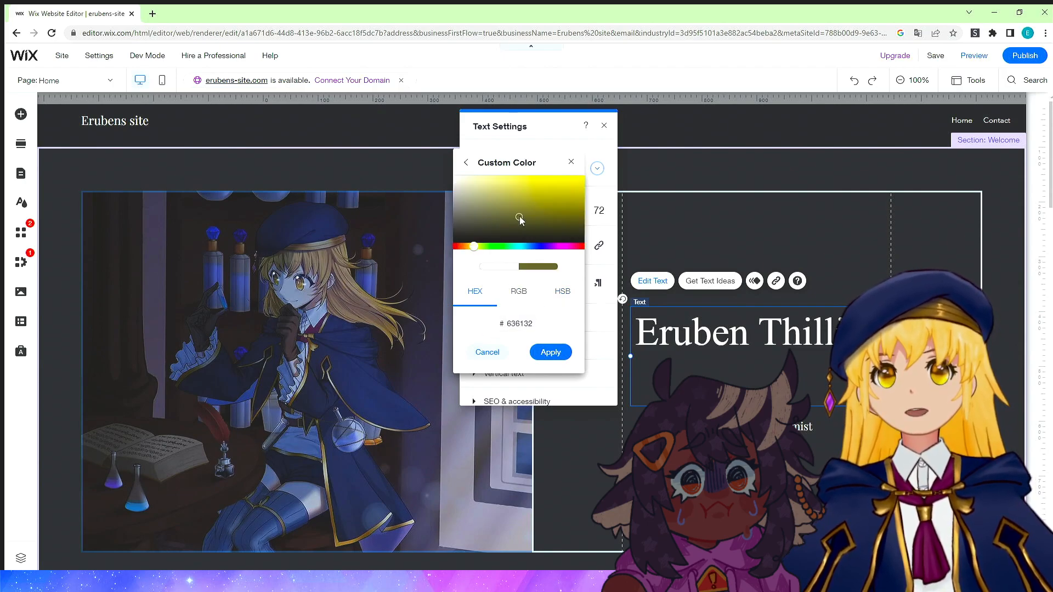
{"action": "left_click_drag", "start_coordinate": [557, 213], "coordinate": [580, 199]}
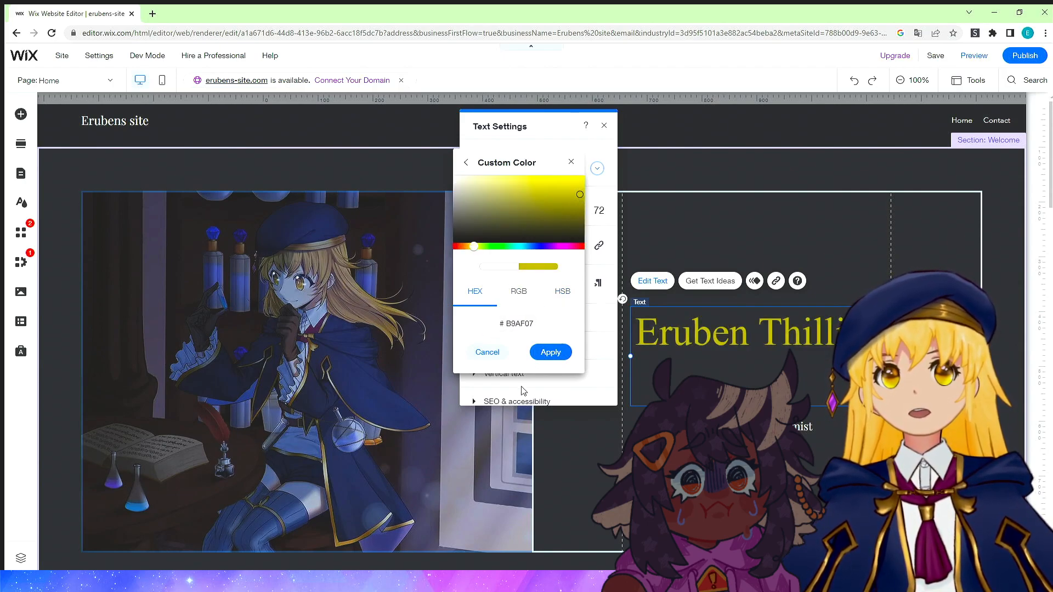
{"action": "left_click_drag", "start_coordinate": [475, 248], "coordinate": [472, 247]}
{"action": "left_click", "coordinate": [550, 352]}
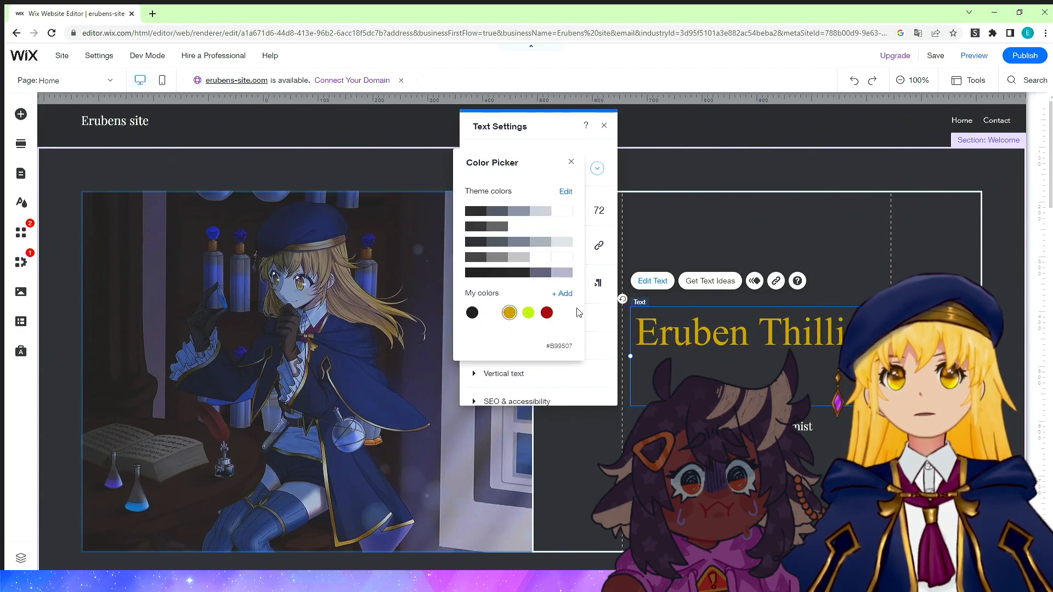
Apply the custom gold colour B99507 to the entire heading text.
{"action": "left_click", "coordinate": [571, 163]}
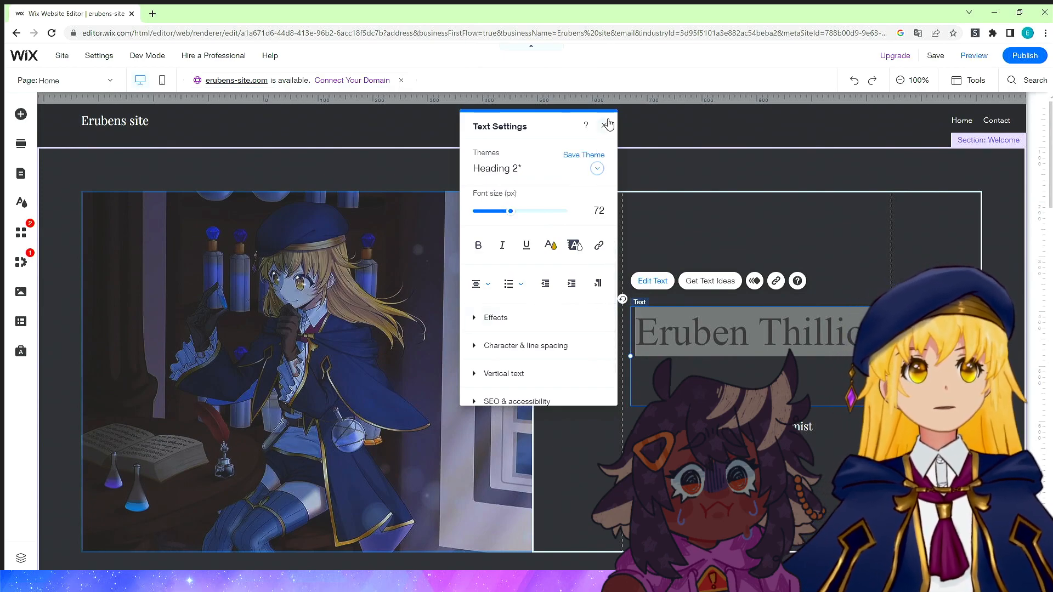
{"action": "left_click", "coordinate": [605, 126]}
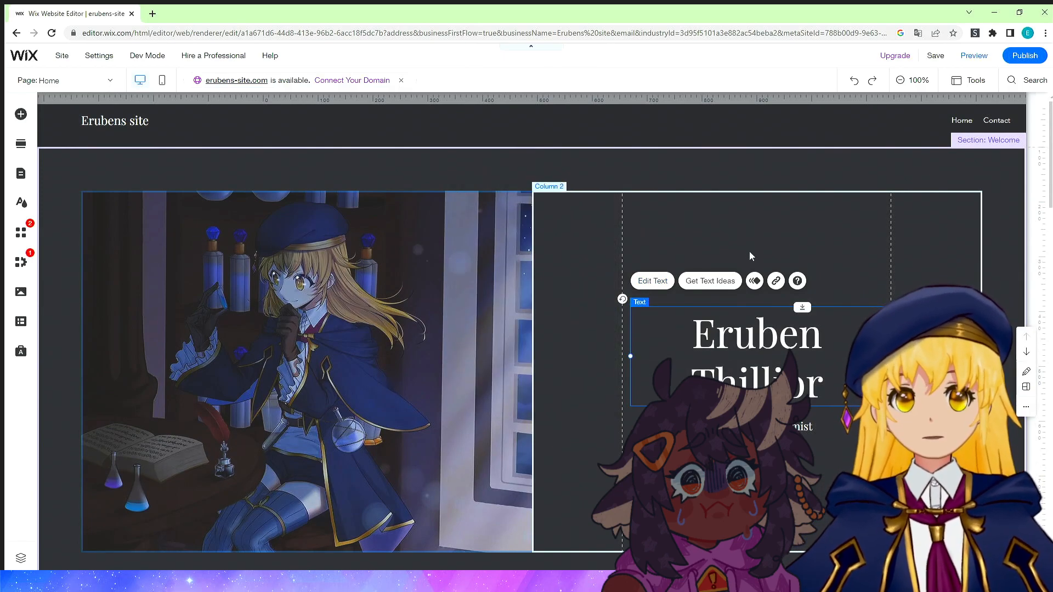
{"action": "left_click", "coordinate": [653, 281]}
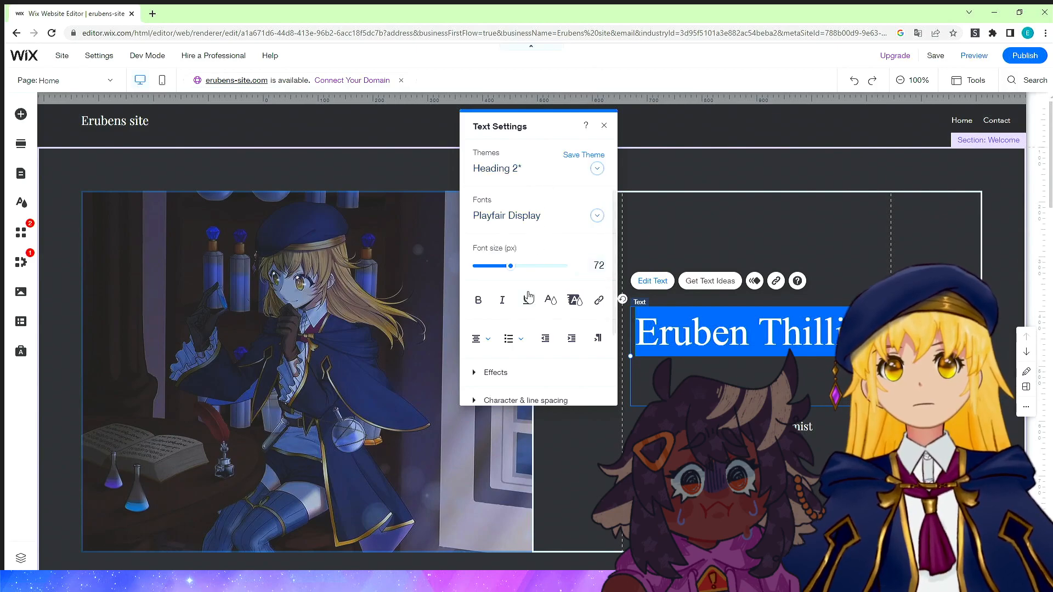
{"action": "left_click", "coordinate": [546, 307]}
{"action": "left_click", "coordinate": [510, 317]}
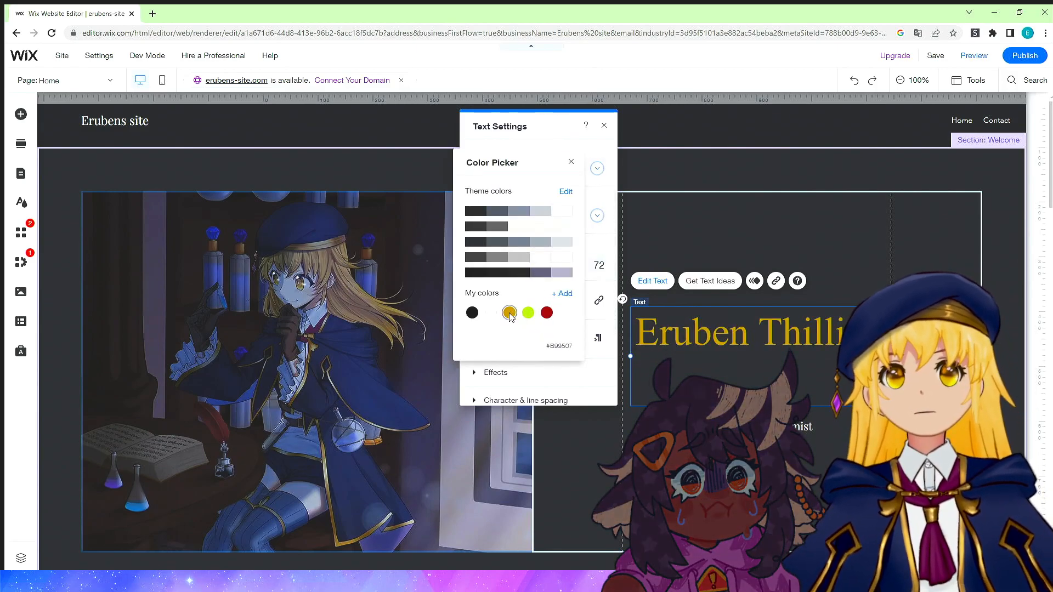
{"action": "left_click", "coordinate": [571, 161]}
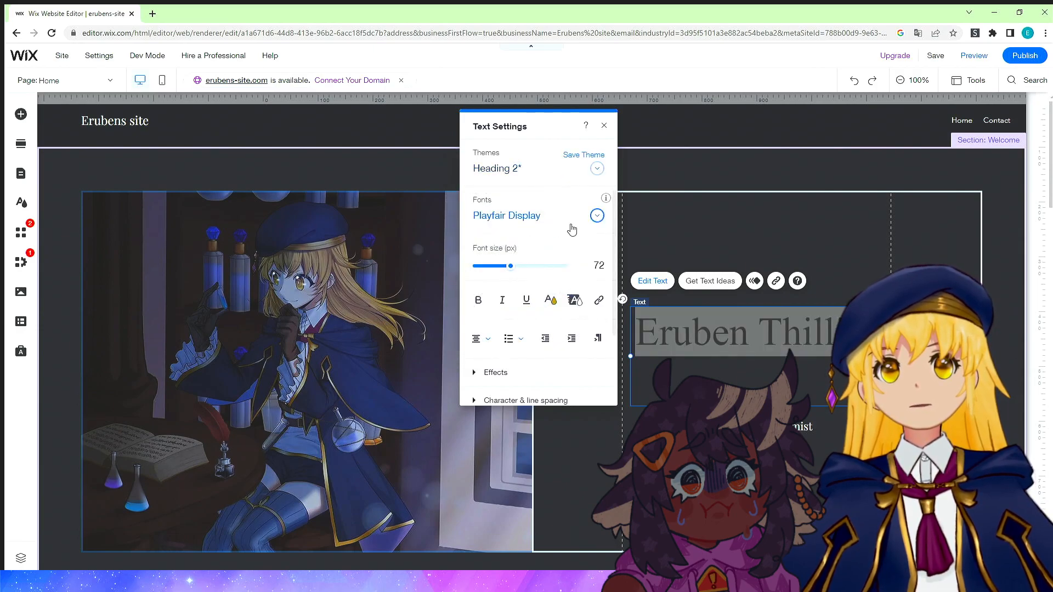
{"action": "scroll", "coordinate": [563, 267], "scroll_direction": "down", "scroll_amount": 2}
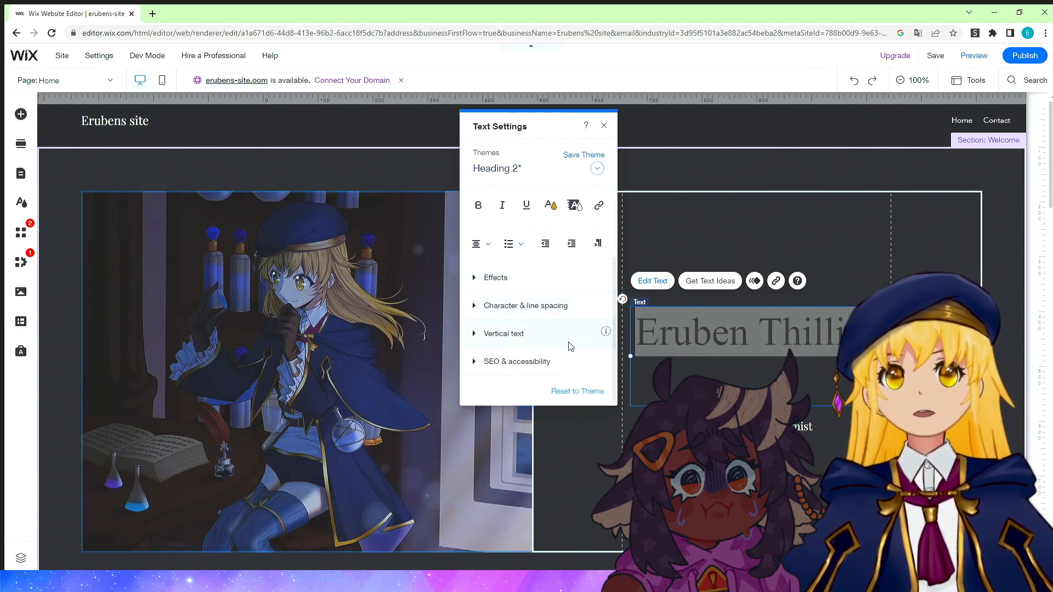
{"action": "scroll", "coordinate": [570, 346], "scroll_direction": "up", "scroll_amount": 2}
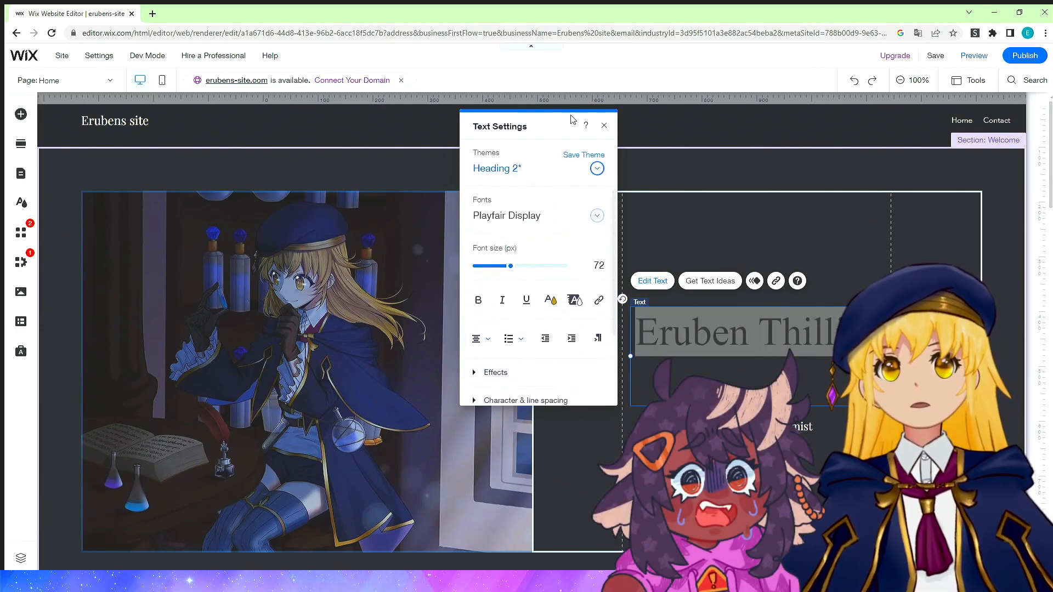
{"action": "left_click", "coordinate": [583, 155]}
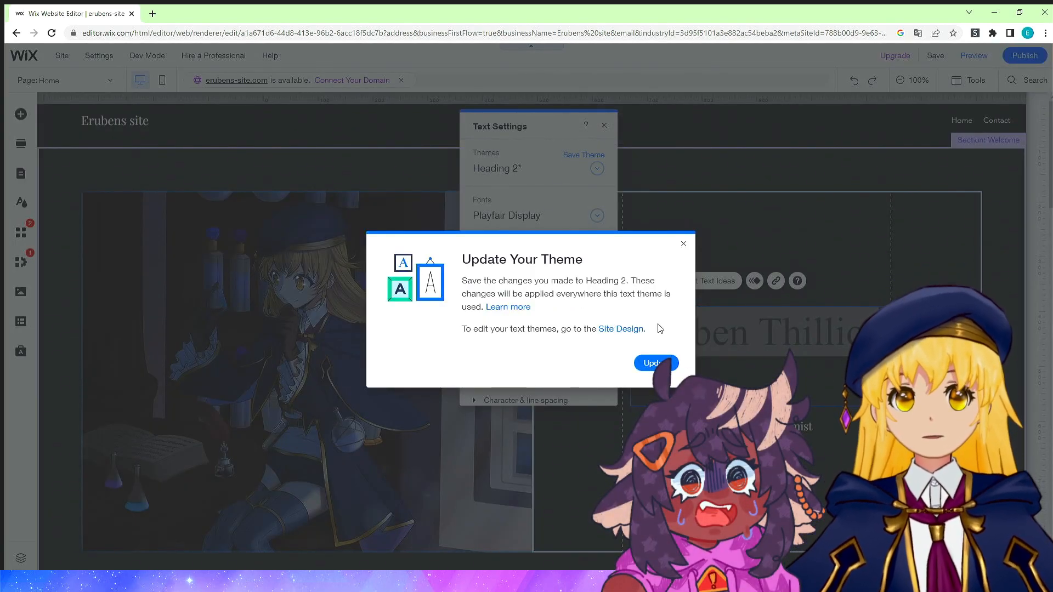
{"action": "left_click", "coordinate": [683, 244]}
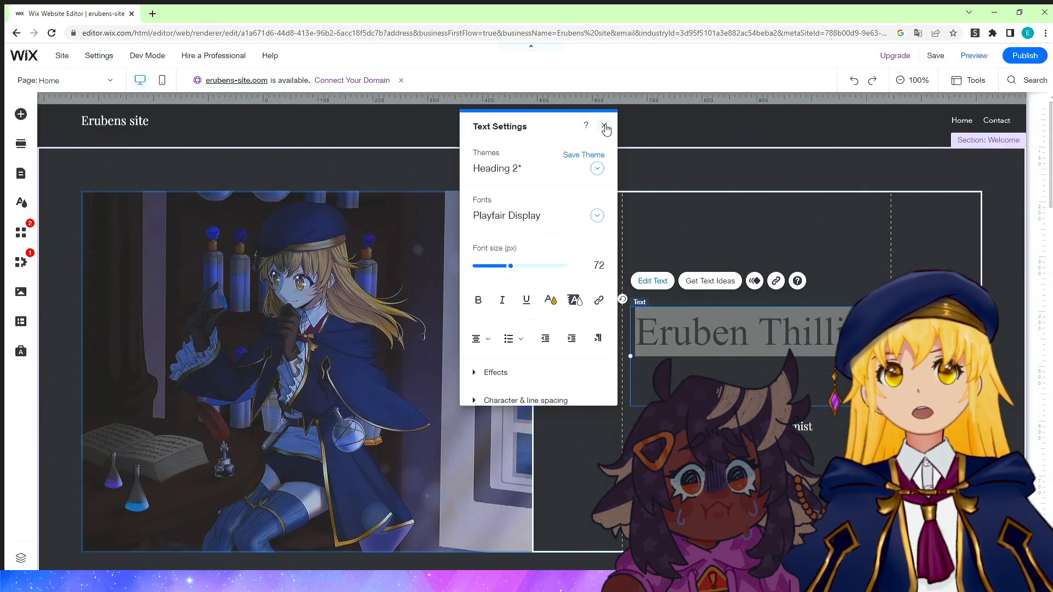
{"action": "left_click", "coordinate": [605, 128]}
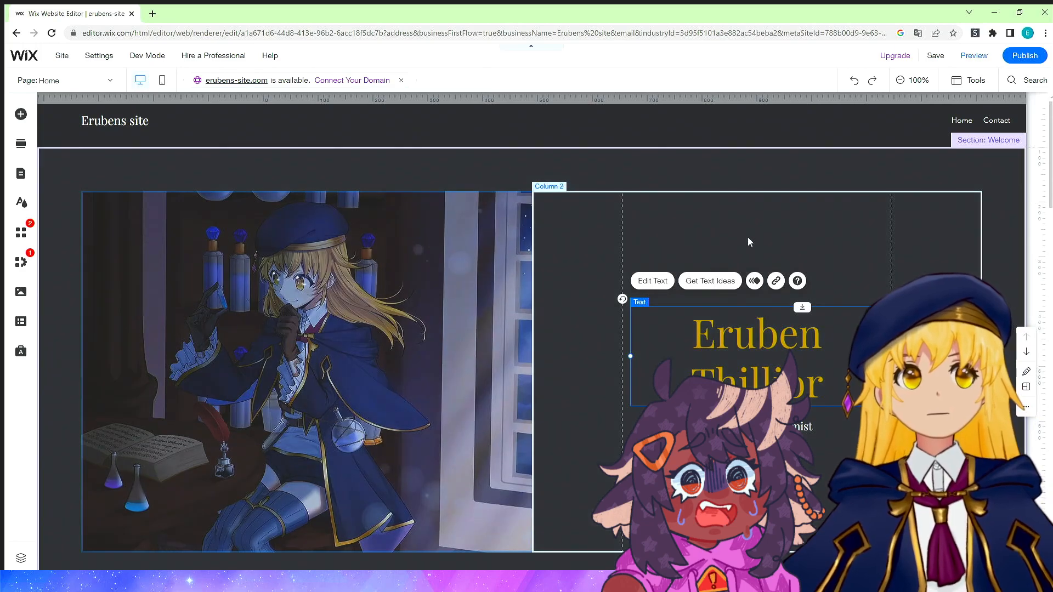
Upload a new character image and add it to the portfolio gallery's media.
{"action": "left_click", "coordinate": [588, 317]}
{"action": "scroll", "coordinate": [586, 314], "scroll_direction": "down", "scroll_amount": 7}
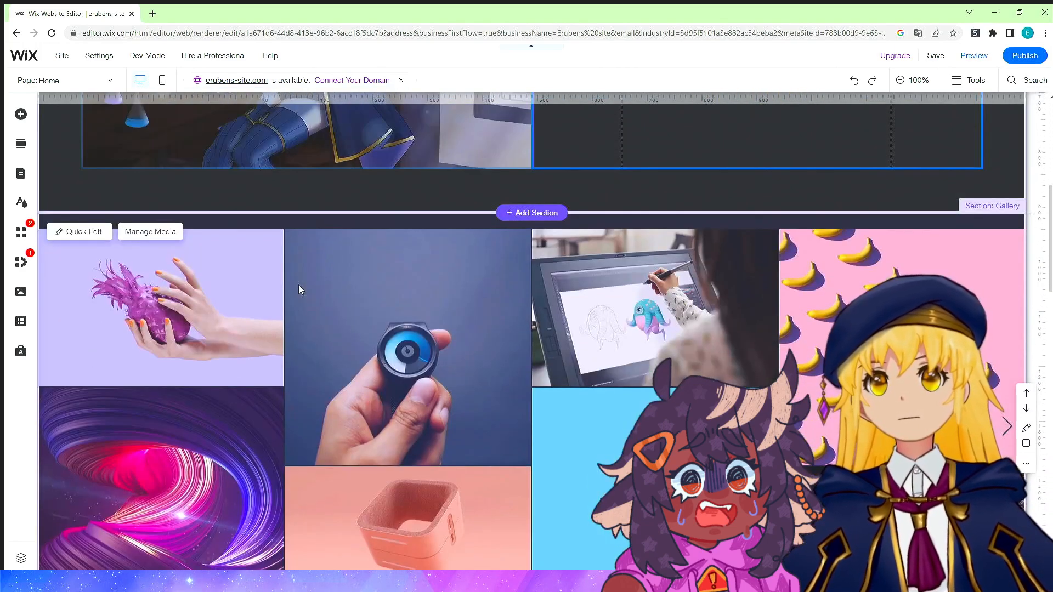
{"action": "right_click", "coordinate": [366, 305]}
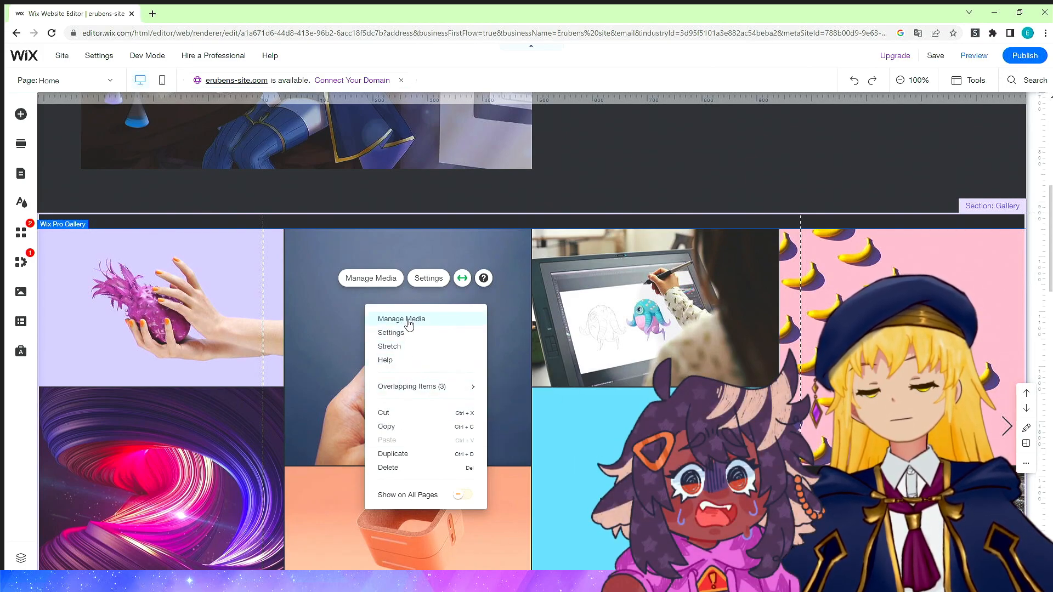
{"action": "left_click", "coordinate": [327, 323]}
{"action": "right_click", "coordinate": [351, 349]}
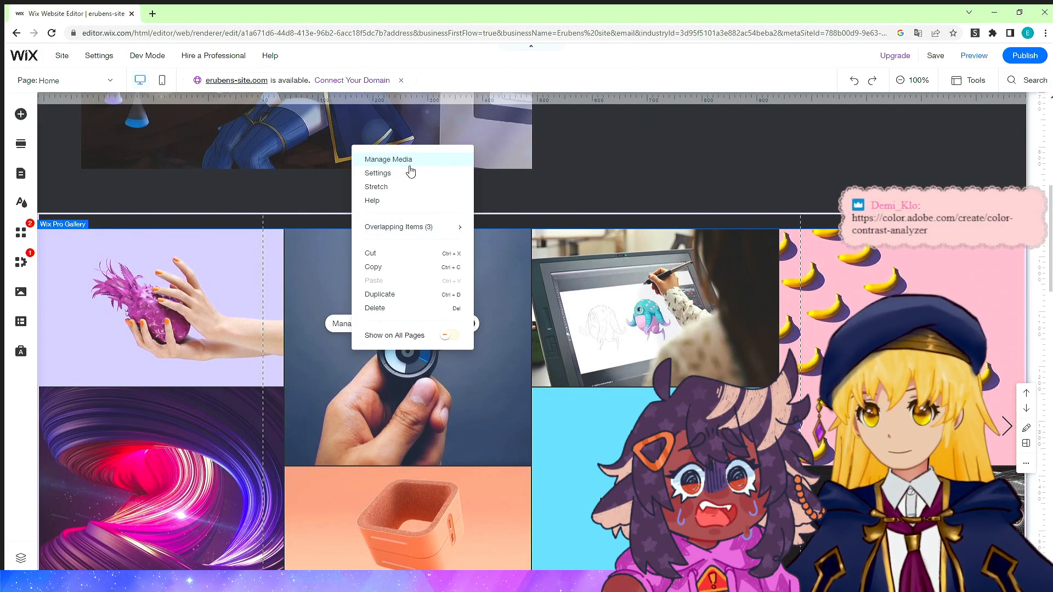
{"action": "left_click", "coordinate": [401, 158]}
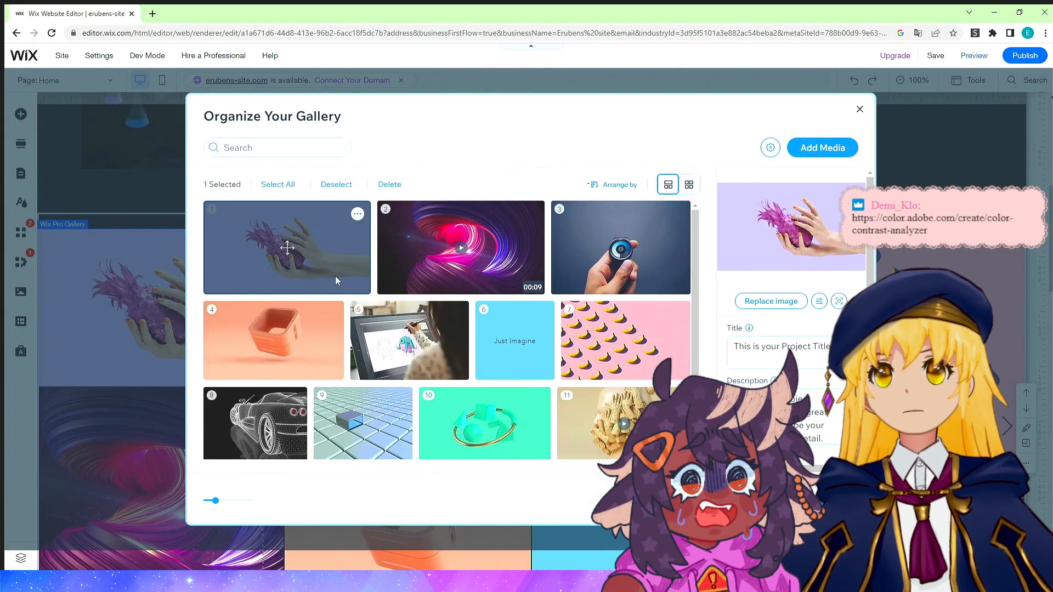
{"action": "left_click", "coordinate": [443, 254]}
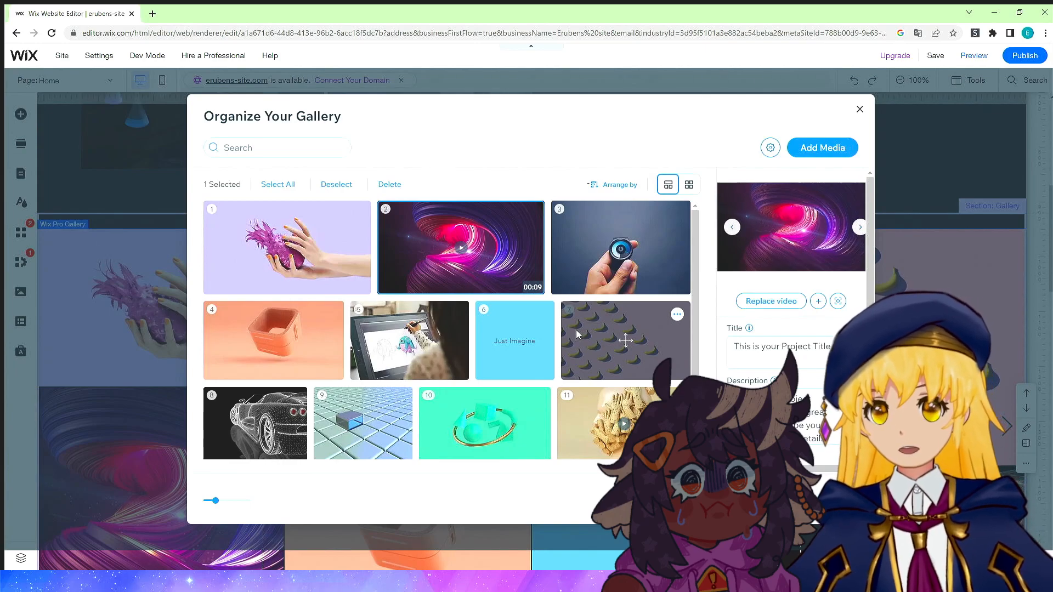
{"action": "scroll", "coordinate": [555, 354], "scroll_direction": "down", "scroll_amount": 2}
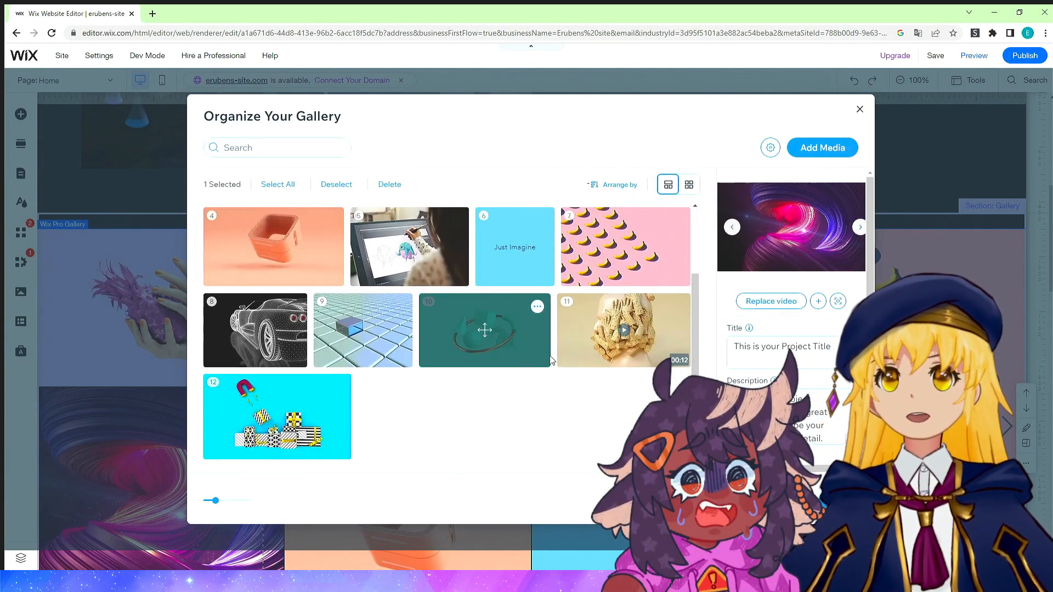
{"action": "scroll", "coordinate": [551, 351], "scroll_direction": "up", "scroll_amount": 2}
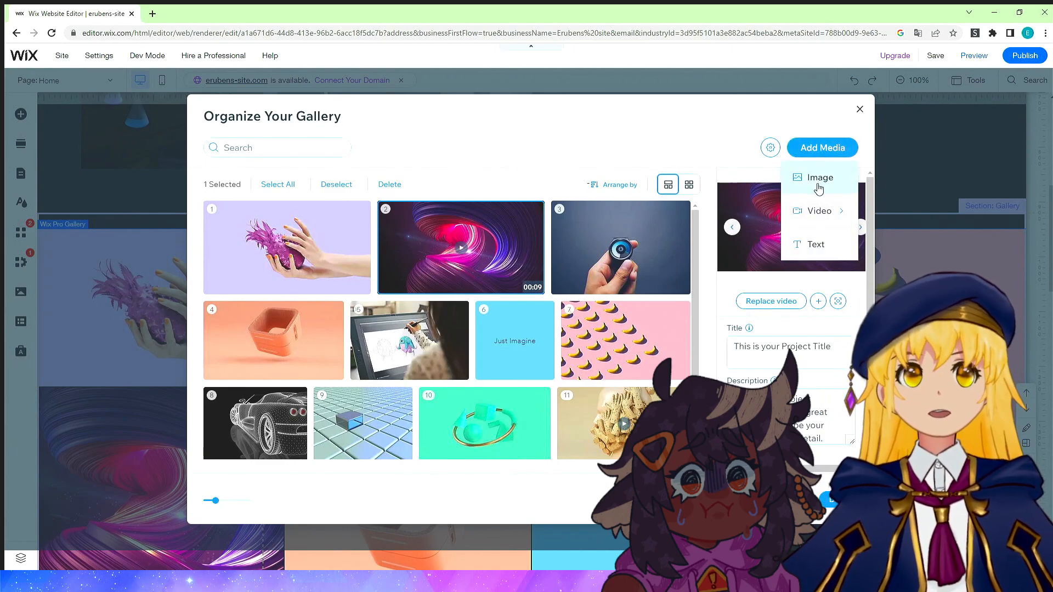
{"action": "left_click", "coordinate": [819, 179]}
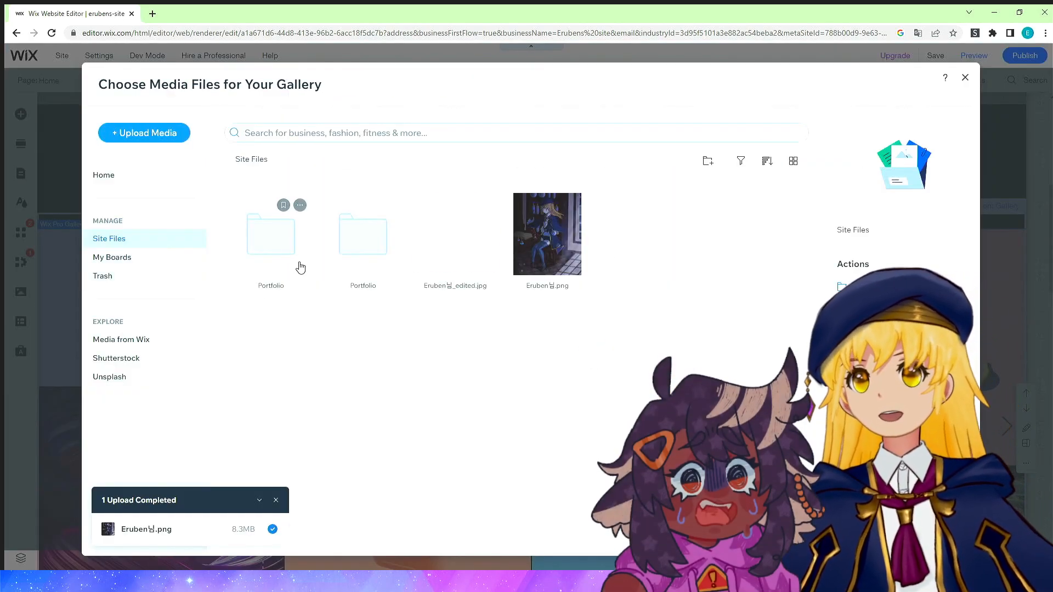
{"action": "left_click", "coordinate": [172, 142]}
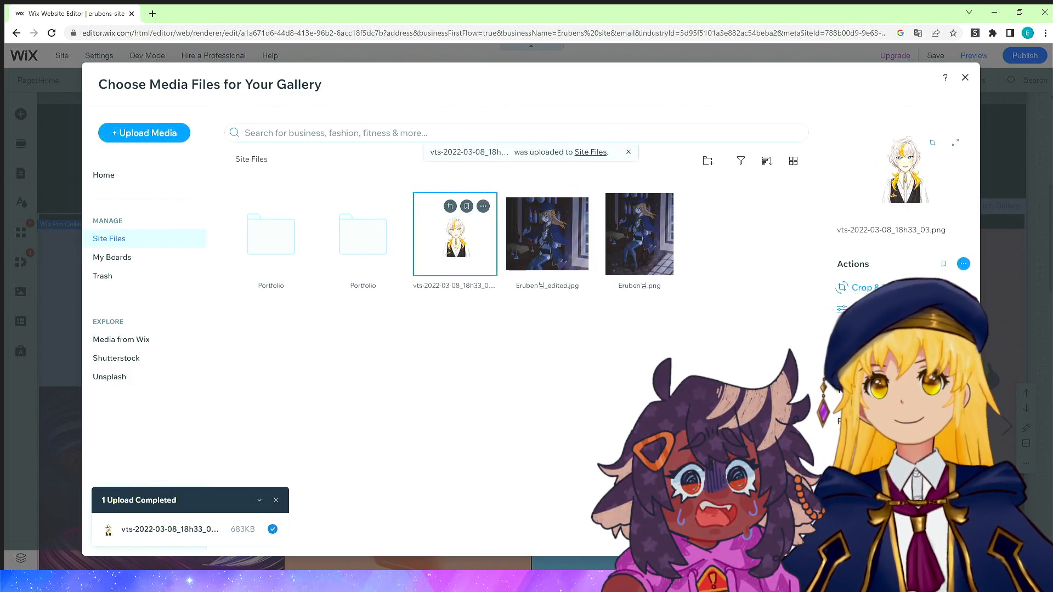
{"action": "left_click", "coordinate": [927, 534]}
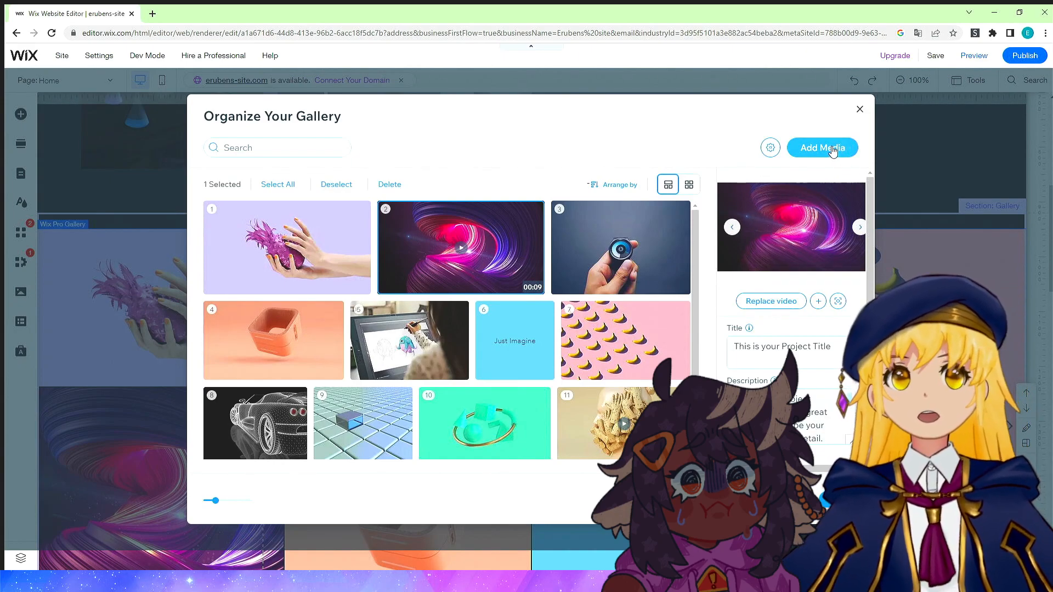
Add the uploaded character image to the gallery a second time and finish organizing the gallery.
{"action": "left_click", "coordinate": [817, 177]}
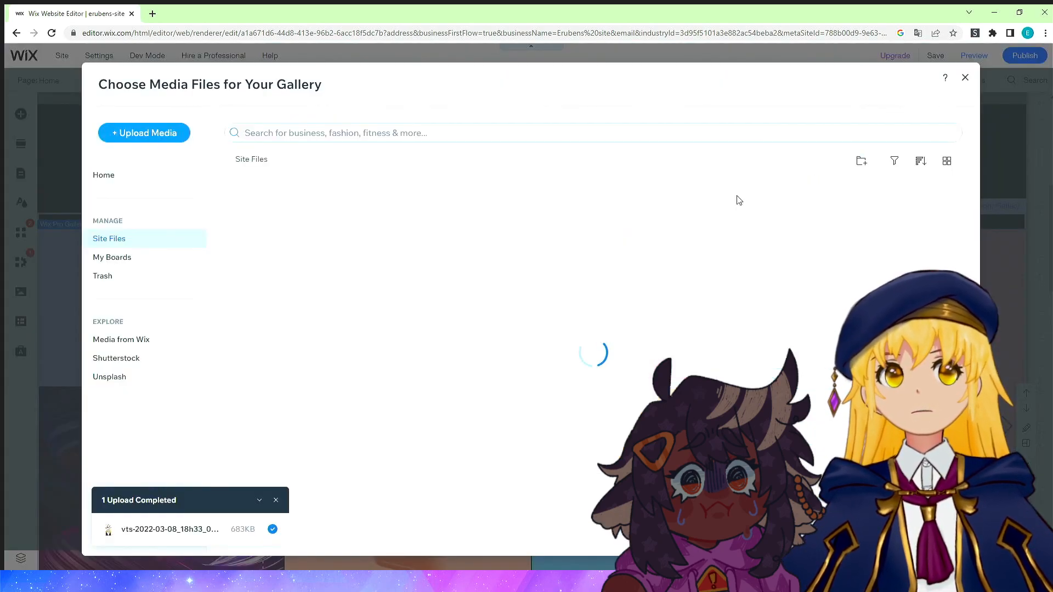
{"action": "left_click", "coordinate": [462, 276]}
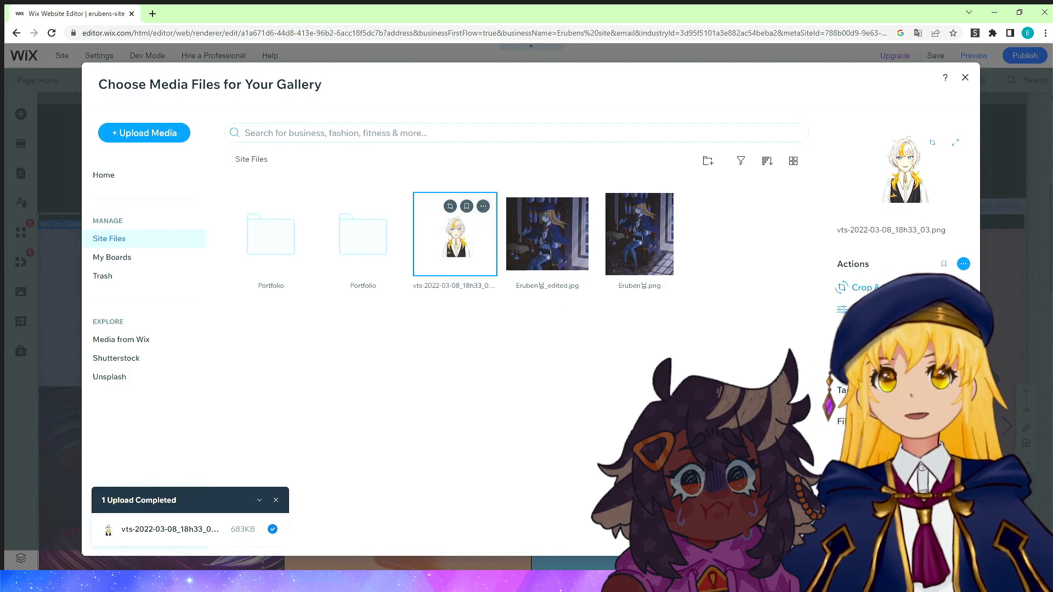
{"action": "left_click", "coordinate": [928, 534]}
{"action": "scroll", "coordinate": [564, 310], "scroll_direction": "down", "scroll_amount": 3}
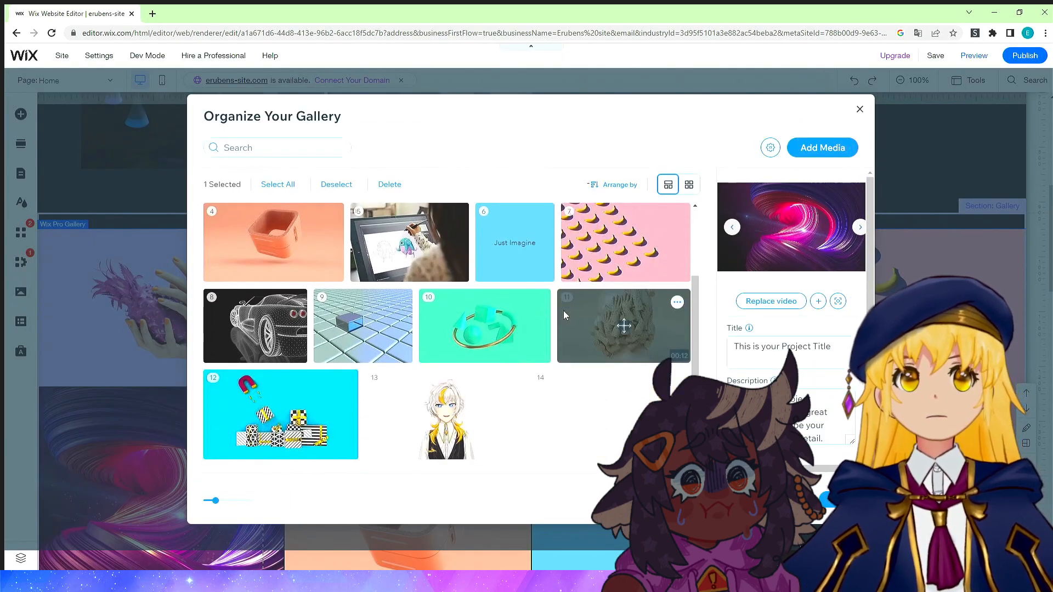
{"action": "left_click", "coordinate": [432, 411]}
{"action": "left_click", "coordinate": [838, 500]}
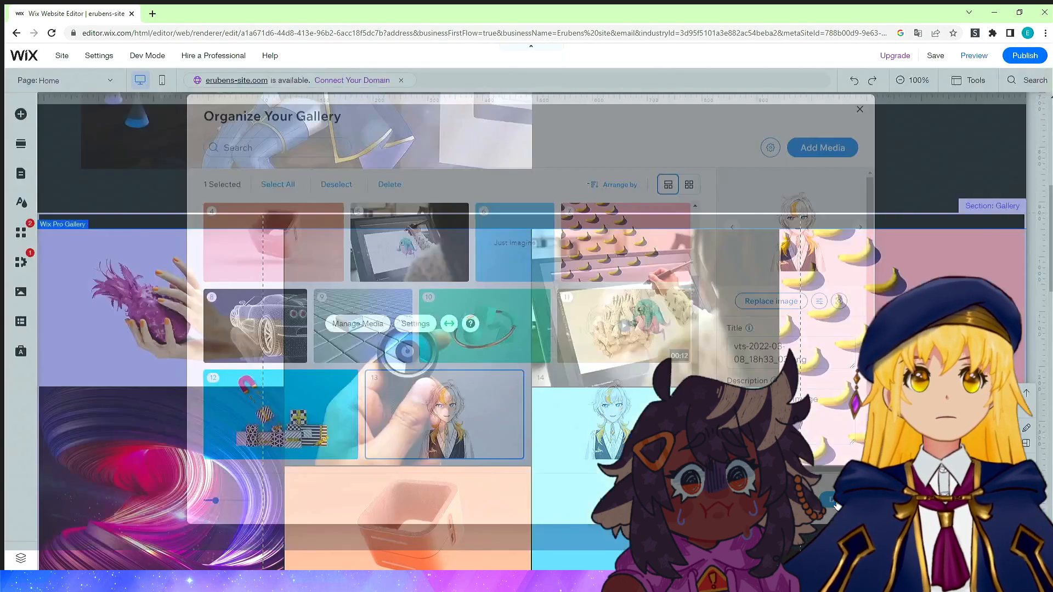
Reopen the gallery's media manager and delete the pineapple image.
{"action": "scroll", "coordinate": [594, 330], "scroll_direction": "down", "scroll_amount": 6}
{"action": "scroll", "coordinate": [597, 332], "scroll_direction": "down", "scroll_amount": 6}
{"action": "scroll", "coordinate": [603, 307], "scroll_direction": "up", "scroll_amount": 11}
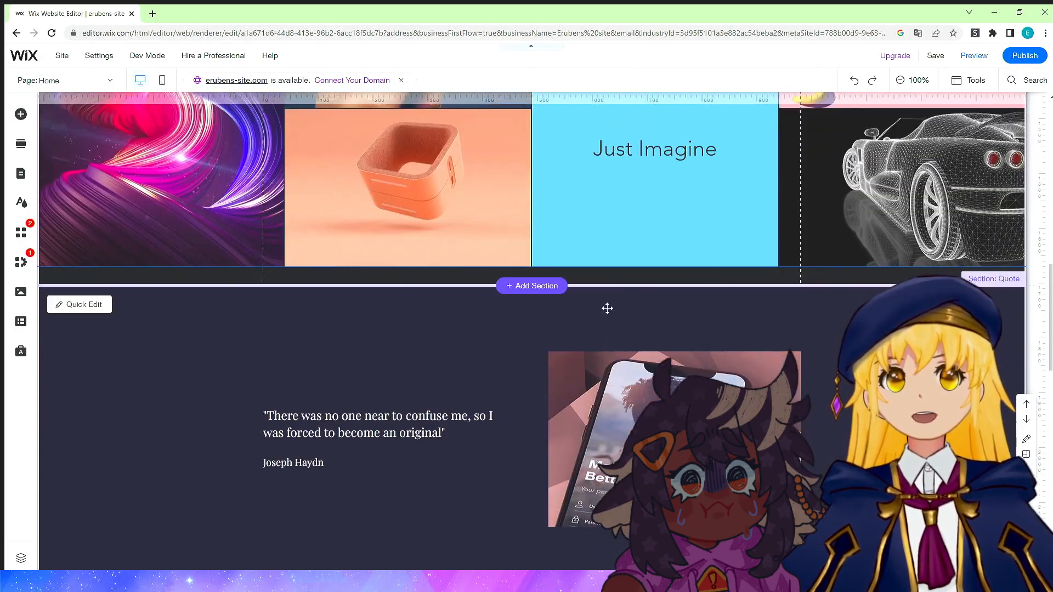
{"action": "scroll", "coordinate": [586, 283], "scroll_direction": "down", "scroll_amount": 3}
{"action": "scroll", "coordinate": [631, 274], "scroll_direction": "up", "scroll_amount": 2}
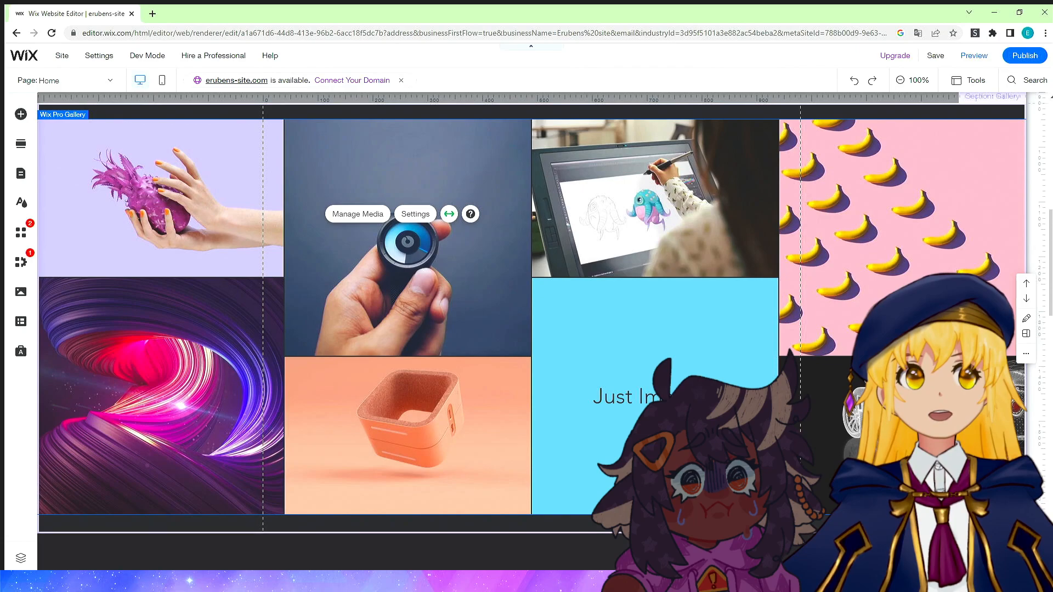
{"action": "left_click", "coordinate": [936, 324]}
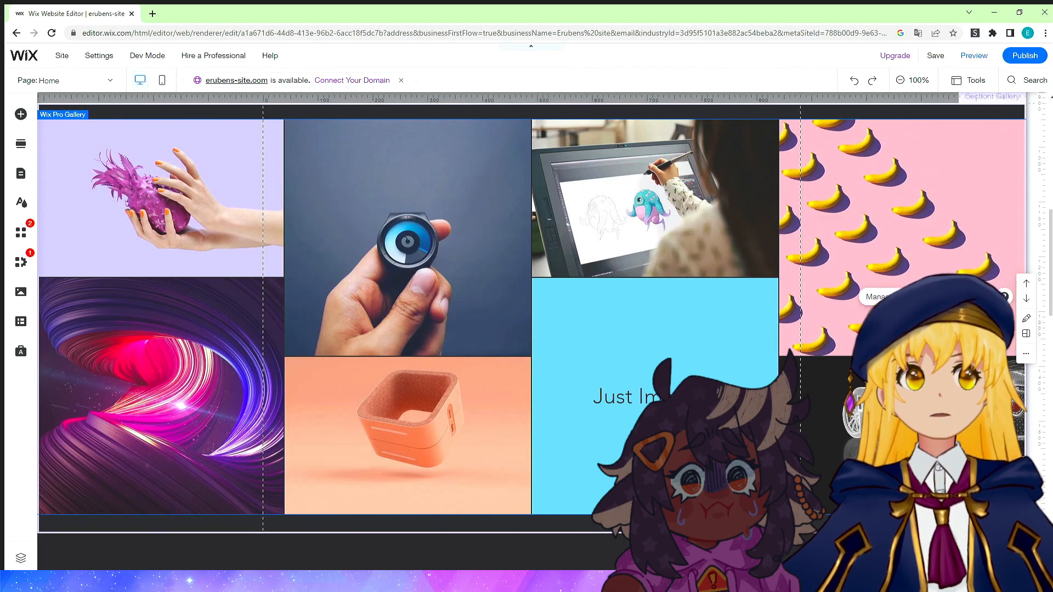
{"action": "right_click", "coordinate": [422, 208]}
{"action": "left_click", "coordinate": [445, 223]}
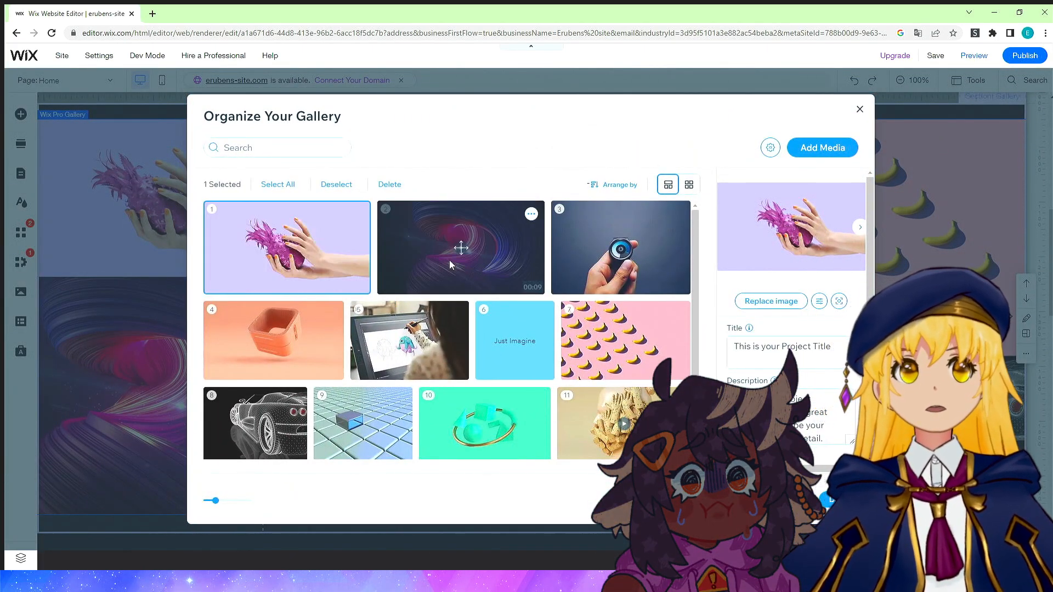
{"action": "scroll", "coordinate": [740, 306], "scroll_direction": "down", "scroll_amount": 2}
{"action": "scroll", "coordinate": [739, 306], "scroll_direction": "up", "scroll_amount": 2}
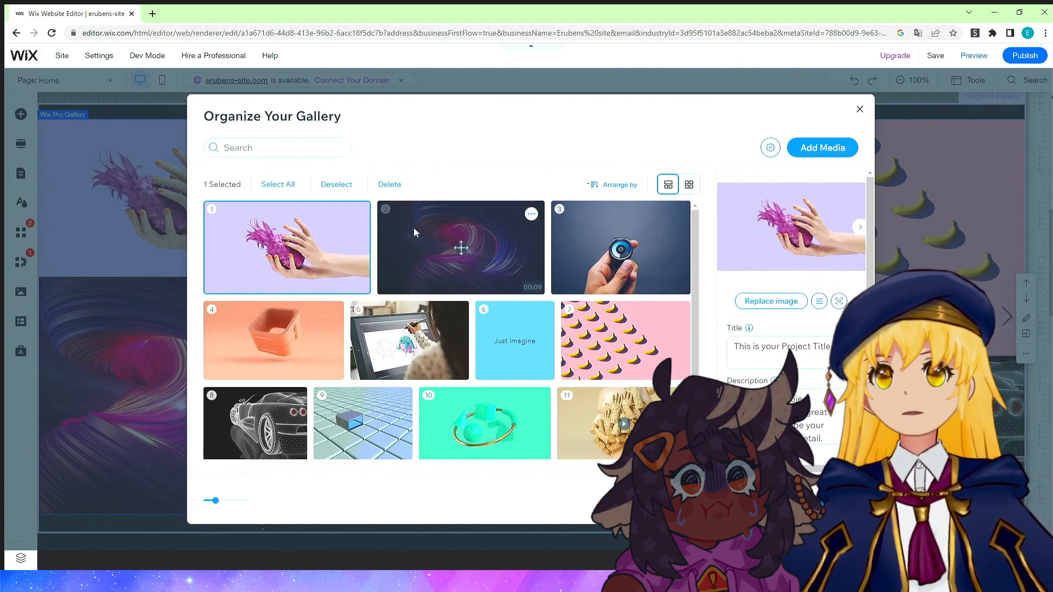
{"action": "left_click", "coordinate": [382, 185]}
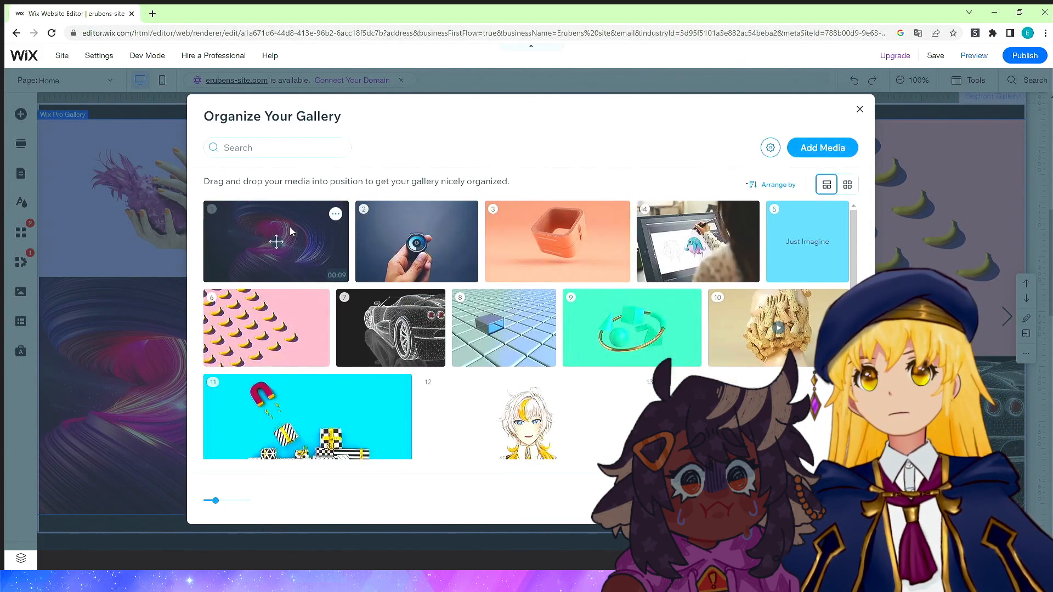
Delete the swirl video, hand-held lens, orange box and drawing-tablet items from the portfolio gallery and close the organizer.
{"action": "left_click", "coordinate": [290, 226]}
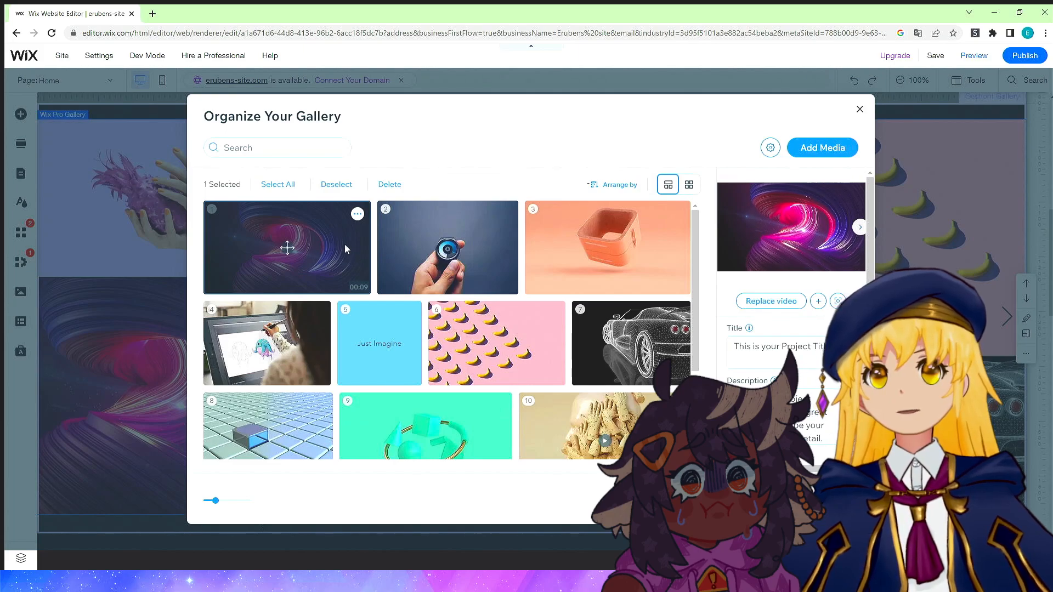
{"action": "double_click", "coordinate": [344, 241]}
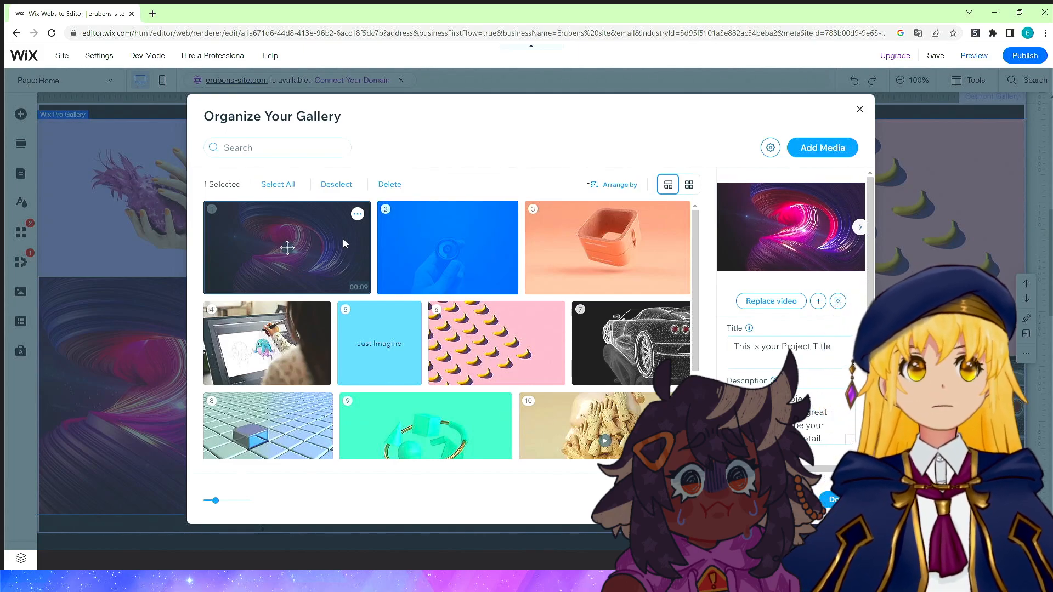
{"action": "left_click", "coordinate": [356, 214]}
{"action": "left_click", "coordinate": [286, 235]}
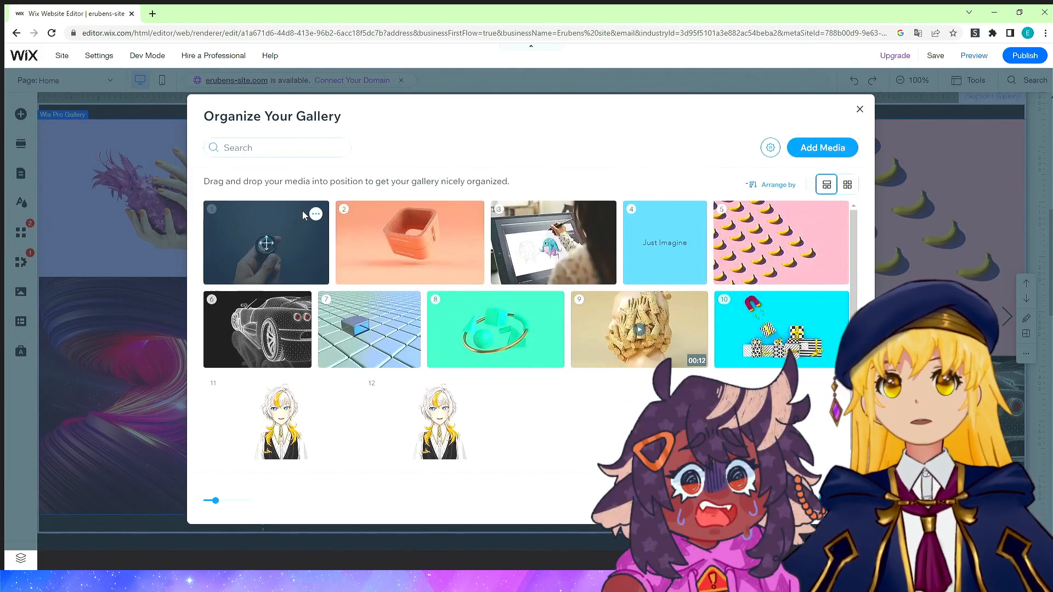
{"action": "left_click", "coordinate": [316, 214]}
{"action": "left_click", "coordinate": [254, 243]}
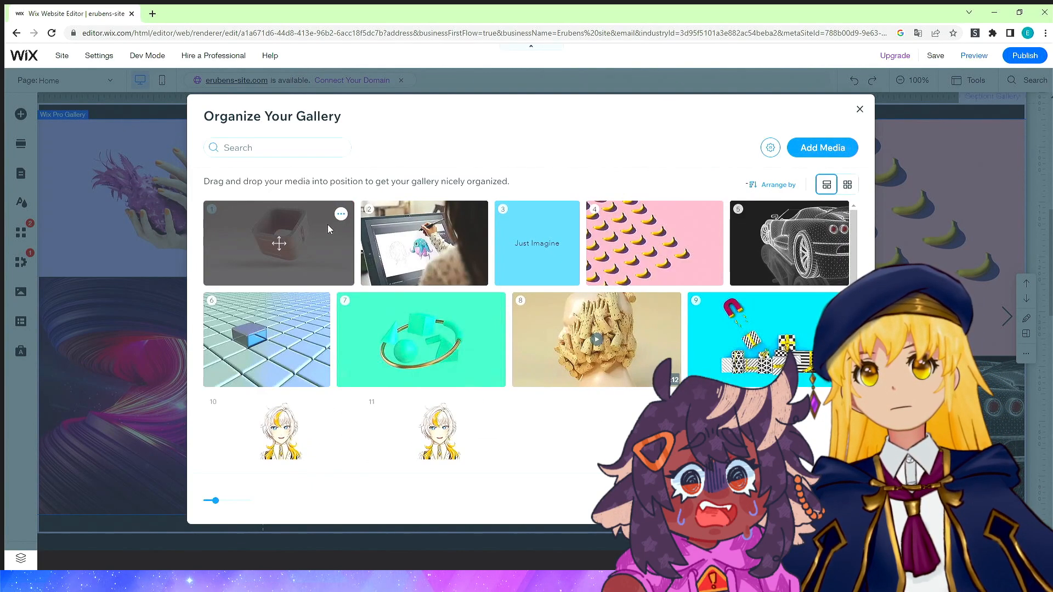
{"action": "left_click", "coordinate": [341, 214]}
{"action": "left_click", "coordinate": [299, 244]}
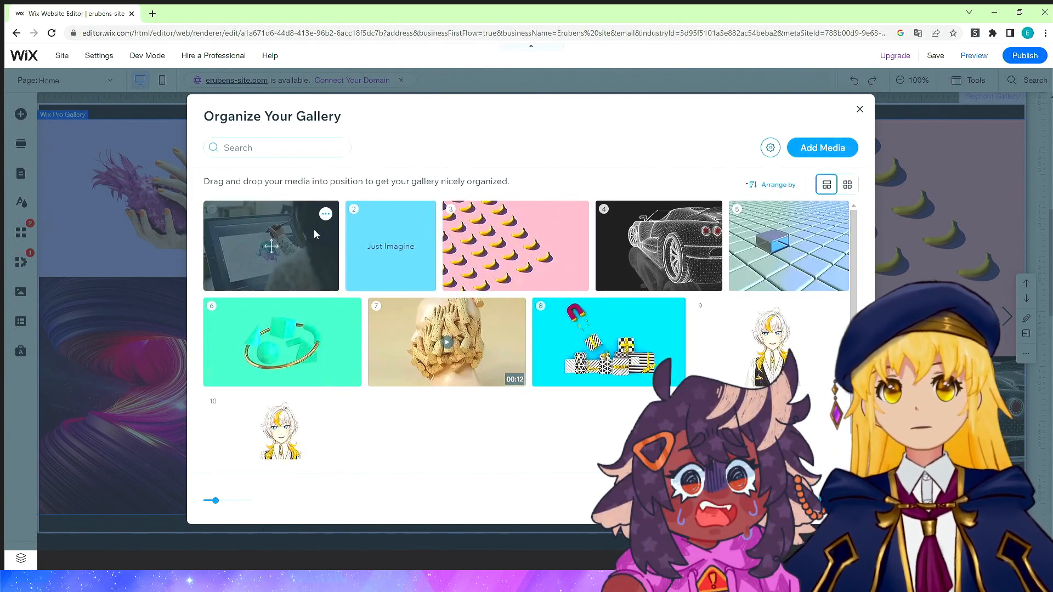
{"action": "left_click", "coordinate": [326, 214]}
{"action": "left_click", "coordinate": [269, 243]}
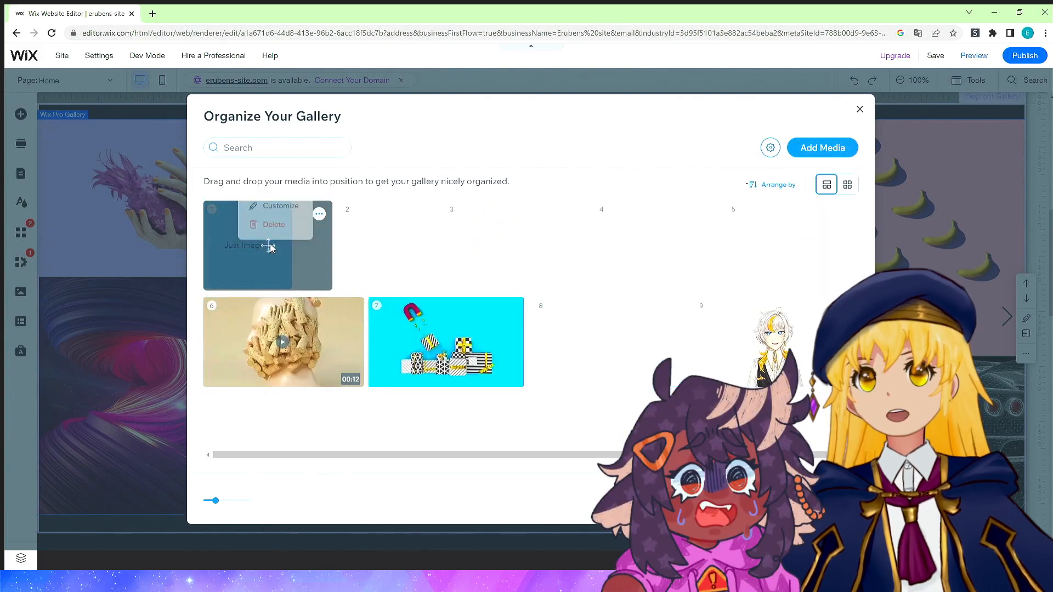
{"action": "left_click", "coordinate": [838, 501]}
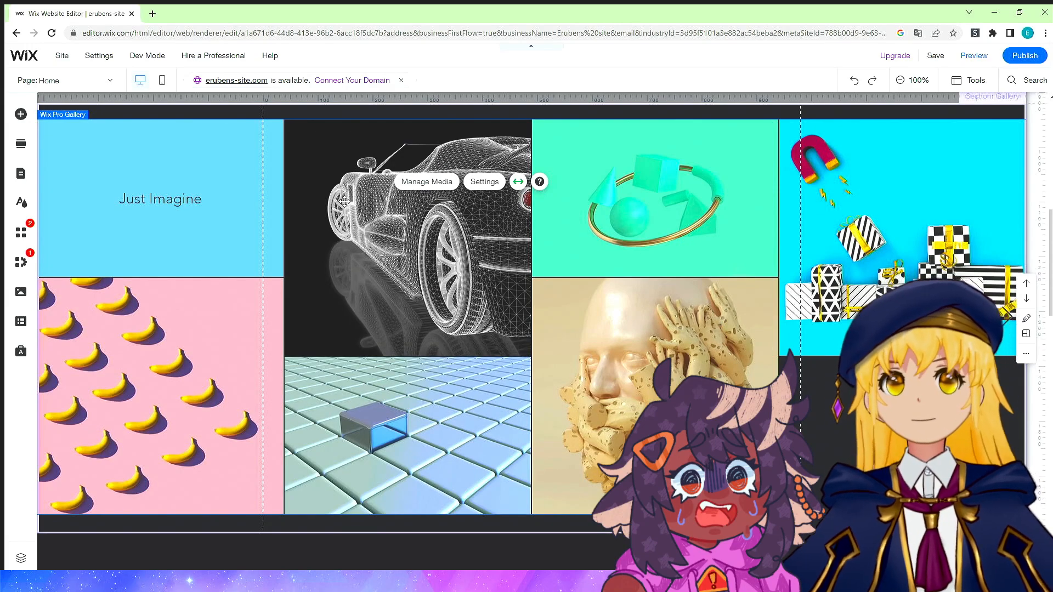
Reopen the gallery's media manager and delete the banana image.
{"action": "right_click", "coordinate": [369, 230]}
{"action": "left_click", "coordinate": [410, 248]}
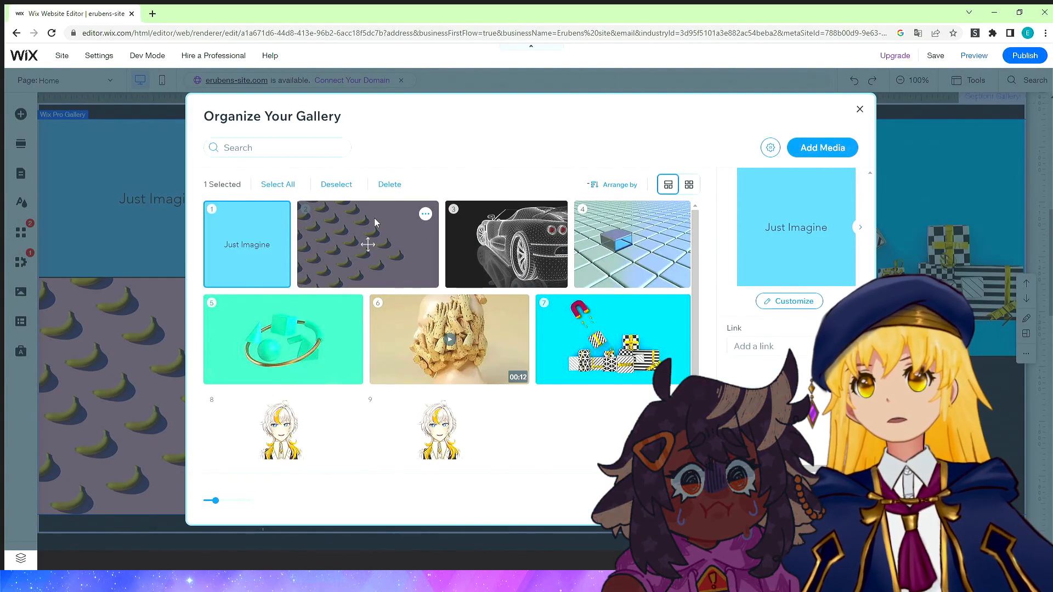
{"action": "left_click", "coordinate": [426, 214]}
{"action": "left_click", "coordinate": [399, 249]}
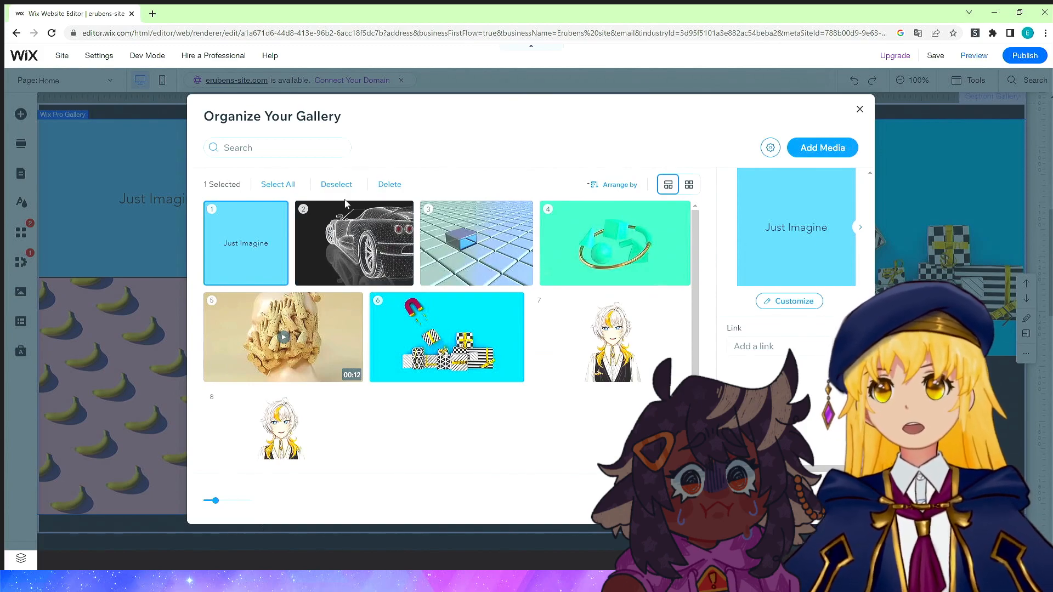
{"action": "left_click", "coordinate": [808, 156]}
{"action": "left_click", "coordinate": [820, 184]}
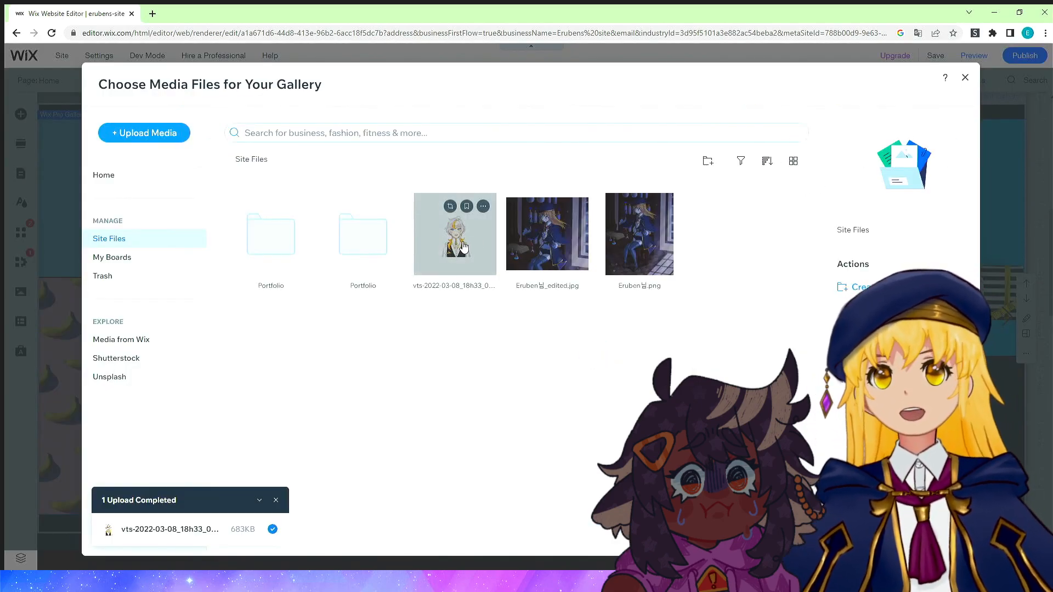
{"action": "left_click", "coordinate": [464, 247]}
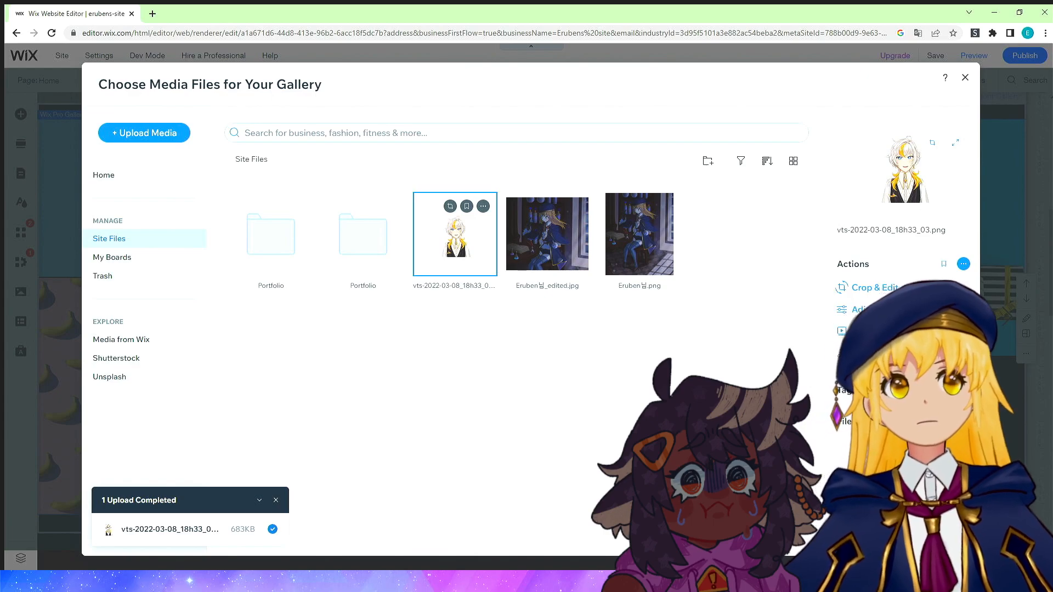
{"action": "left_click", "coordinate": [928, 533]}
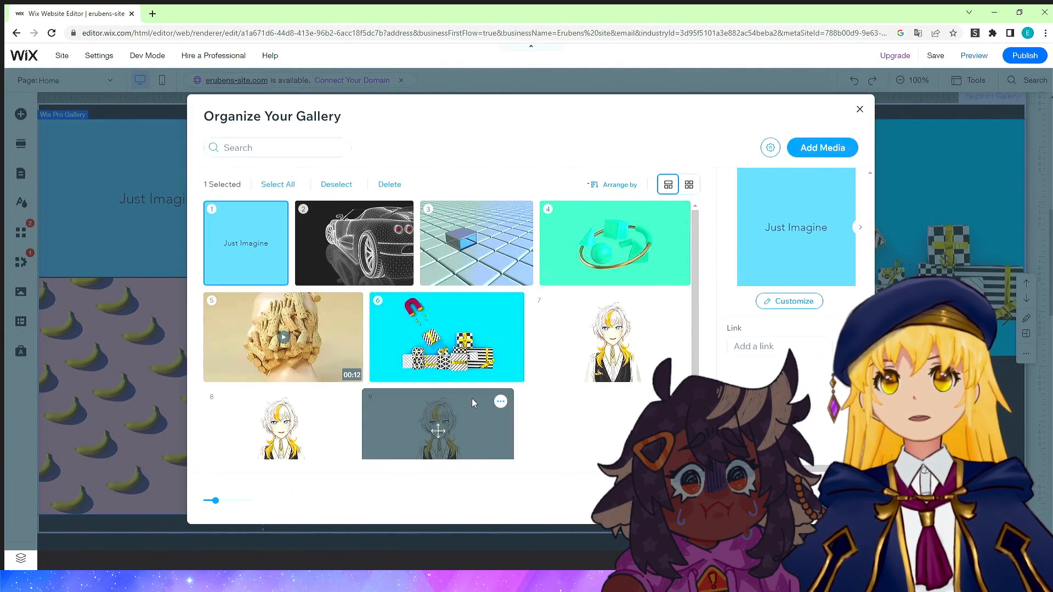
{"action": "left_click", "coordinate": [497, 405]}
{"action": "left_click", "coordinate": [447, 430]}
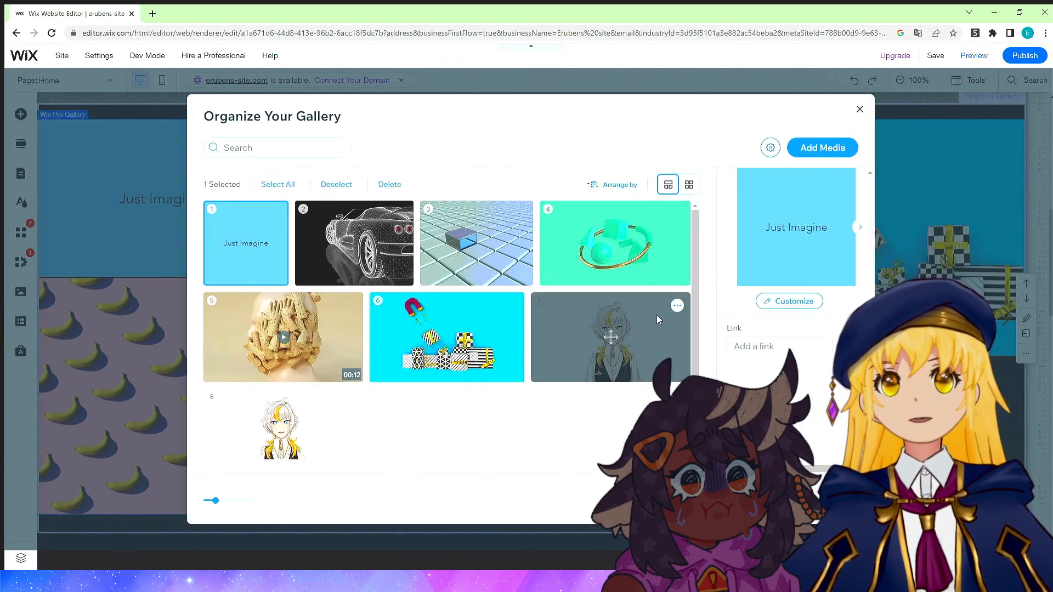
Delete one of the duplicate character images from the gallery.
{"action": "left_click", "coordinate": [677, 307]}
{"action": "left_click", "coordinate": [617, 335]}
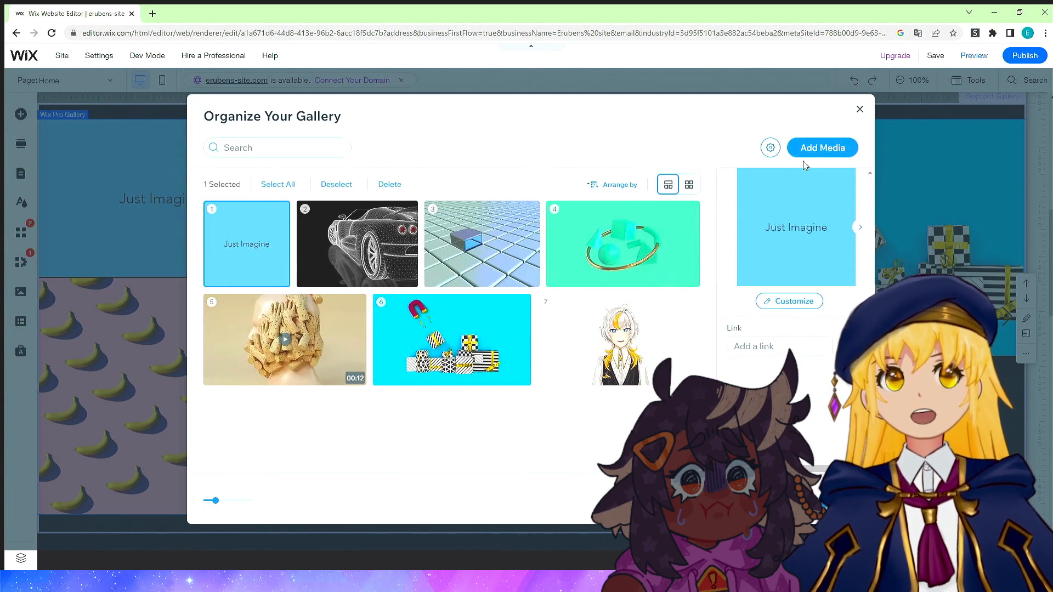
Upload the hooded-figure image vts-2022-10-31_17h58_47.png from the computer and add it to the gallery.
{"action": "left_click", "coordinate": [822, 152]}
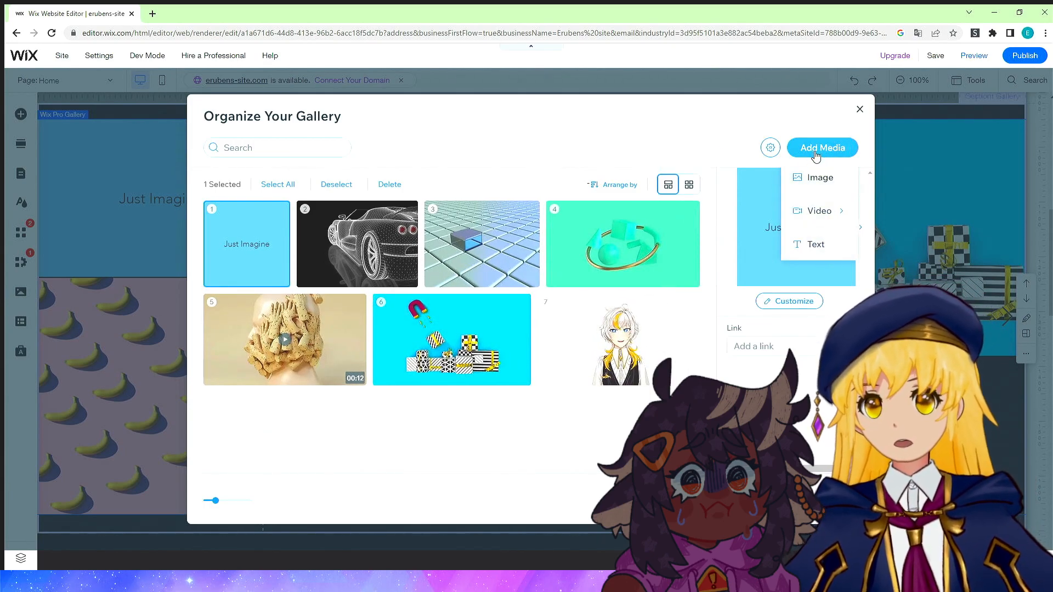
{"action": "left_click", "coordinate": [799, 181]}
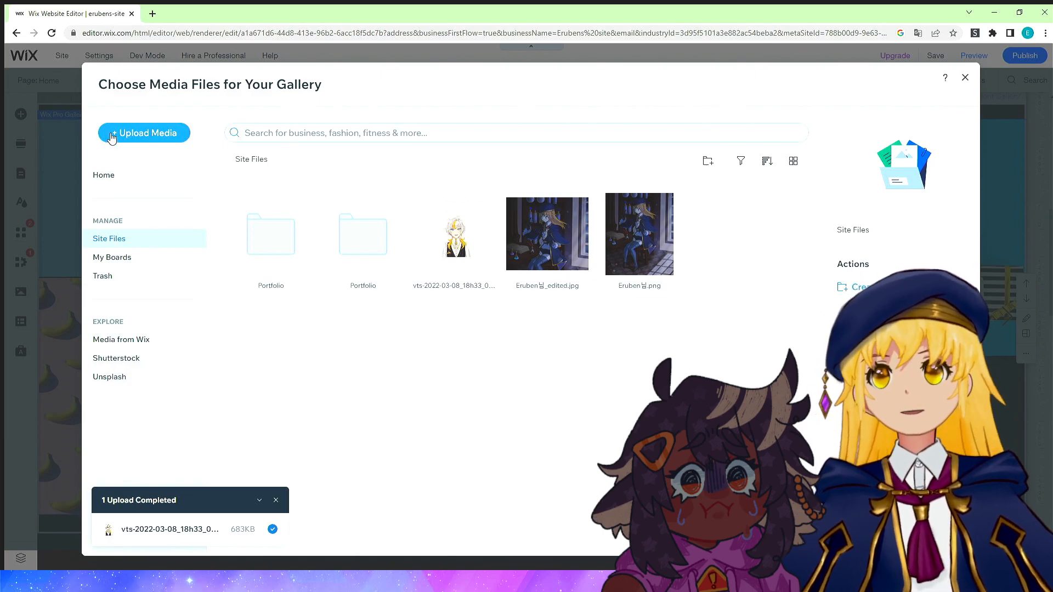
{"action": "left_click", "coordinate": [144, 133]}
{"action": "left_click", "coordinate": [508, 326]}
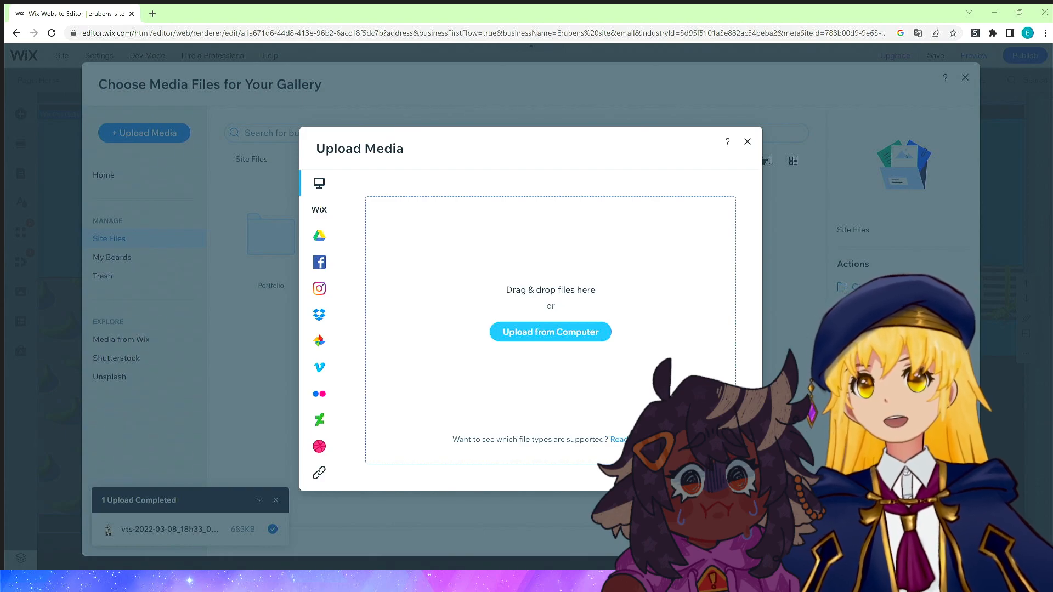
{"action": "double_click", "coordinate": [490, 299]}
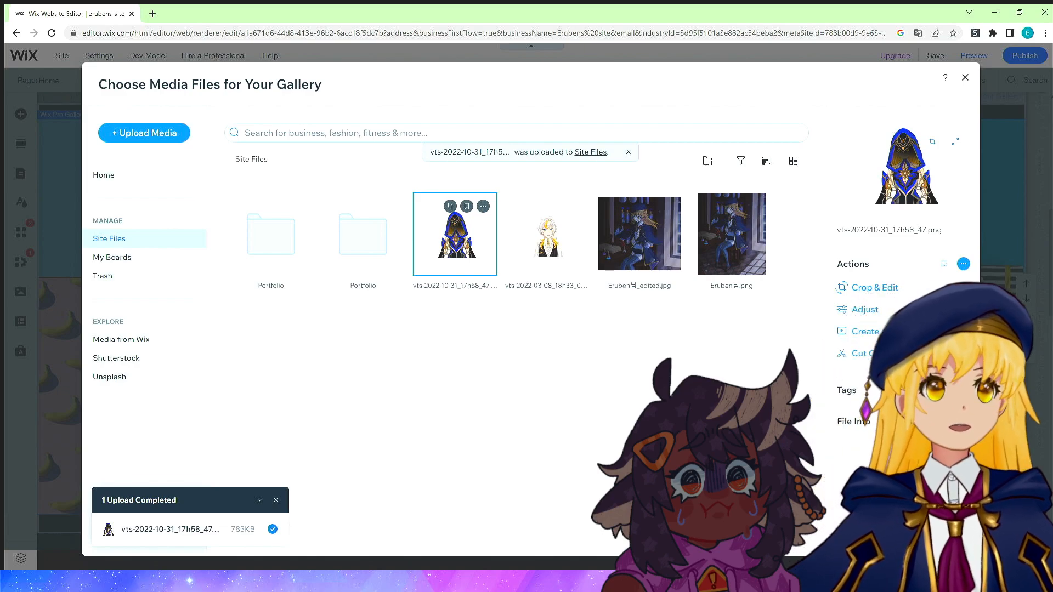
{"action": "left_click", "coordinate": [927, 536]}
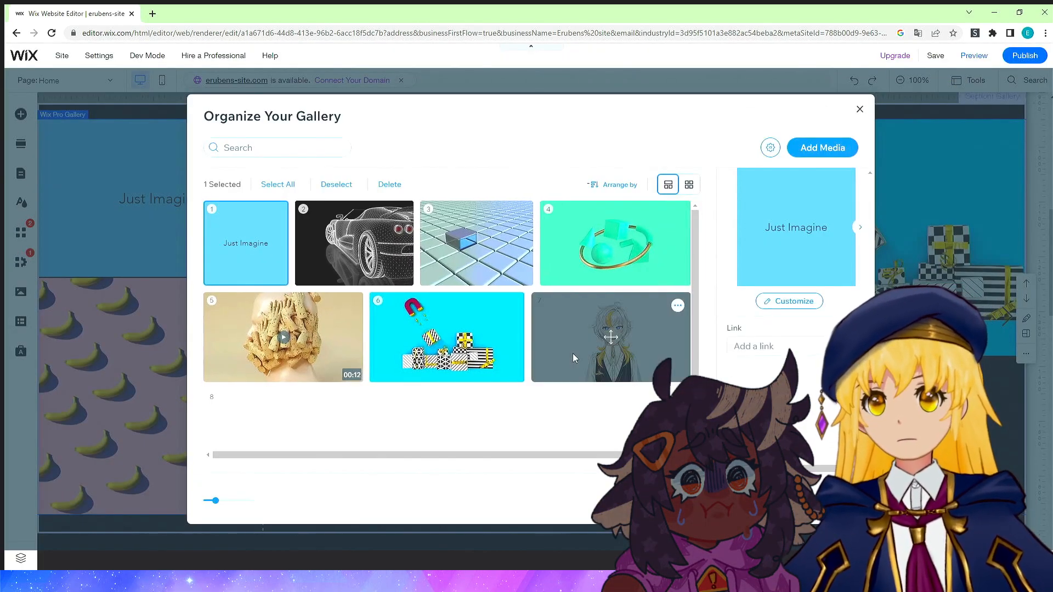
{"action": "left_click", "coordinate": [839, 501]}
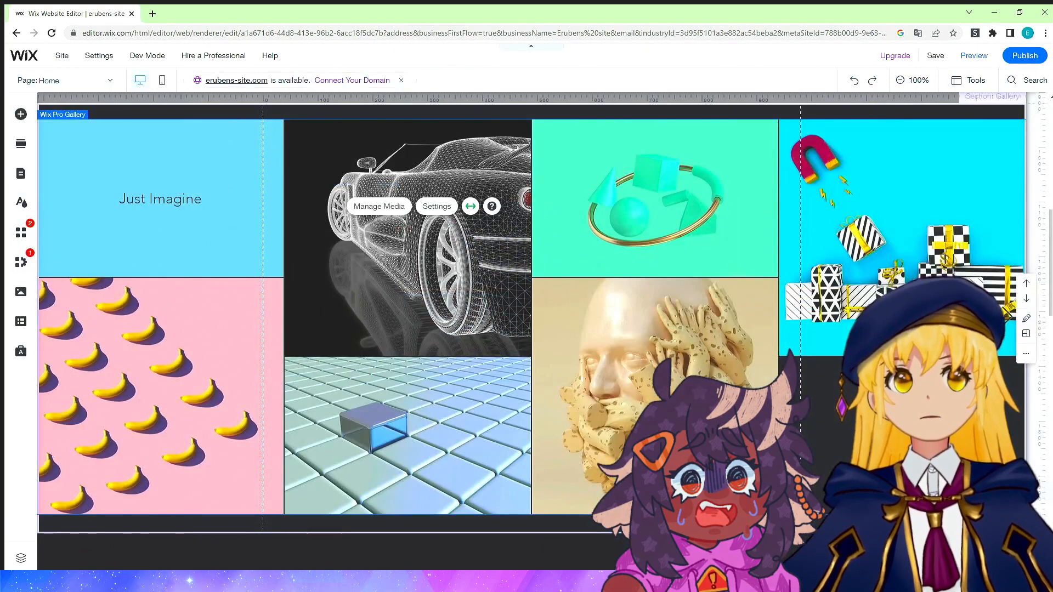
Reorder the gallery so the hooded-figure image comes first and the character image third.
{"action": "scroll", "coordinate": [644, 402], "scroll_direction": "down", "scroll_amount": 1}
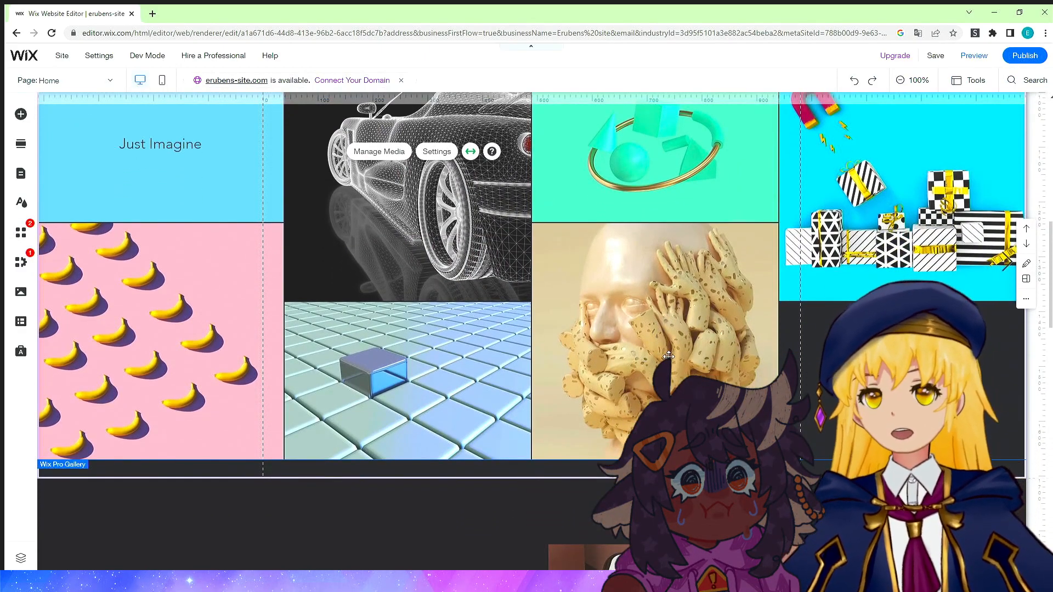
{"action": "scroll", "coordinate": [667, 356], "scroll_direction": "up", "scroll_amount": 2}
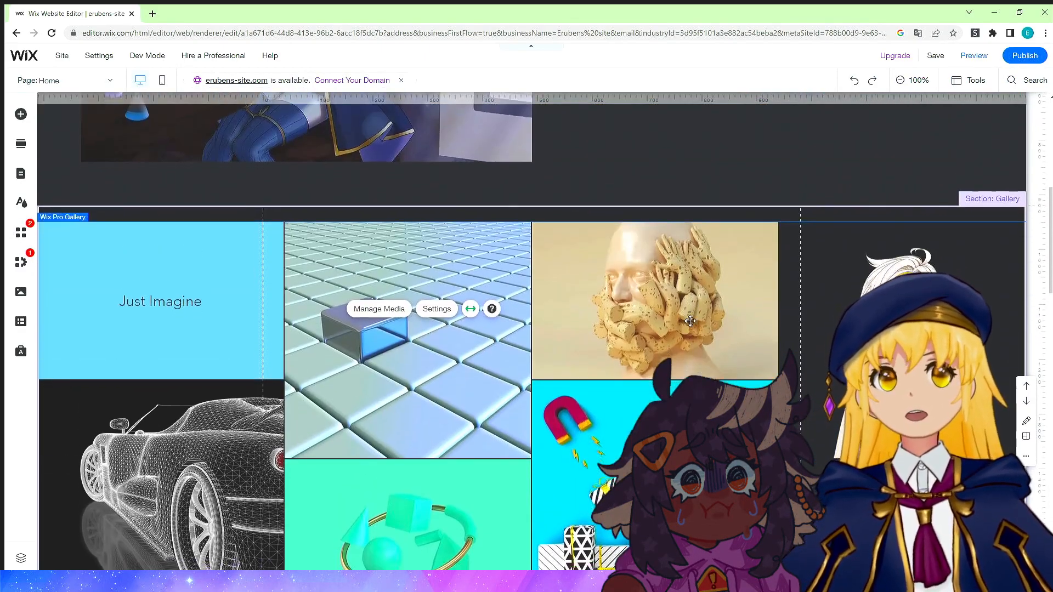
{"action": "scroll", "coordinate": [531, 332], "scroll_direction": "down", "scroll_amount": 4}
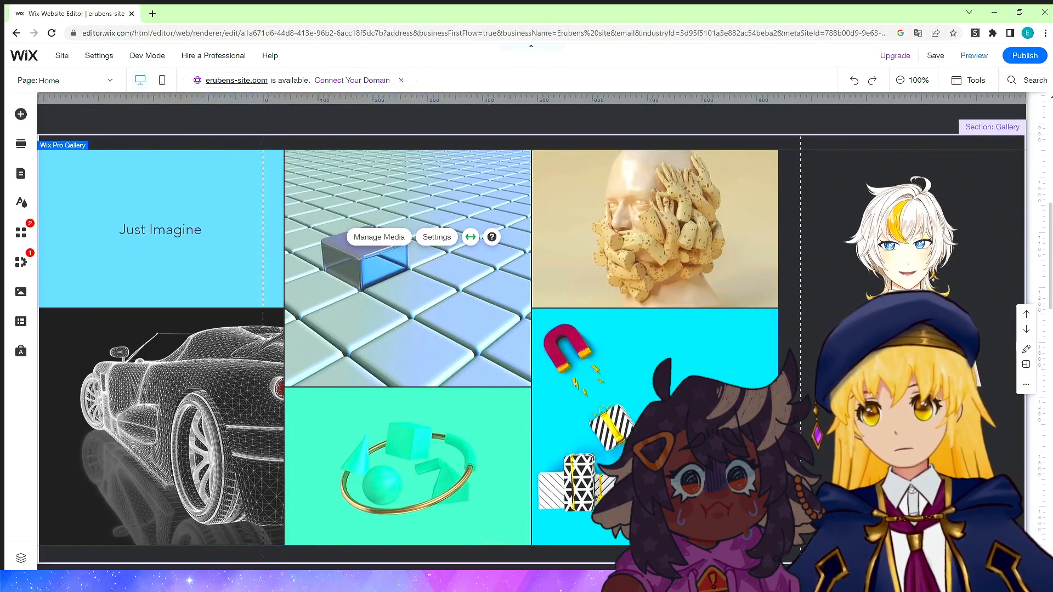
{"action": "scroll", "coordinate": [531, 331], "scroll_direction": "up", "scroll_amount": 2}
{"action": "scroll", "coordinate": [377, 315], "scroll_direction": "up", "scroll_amount": 3}
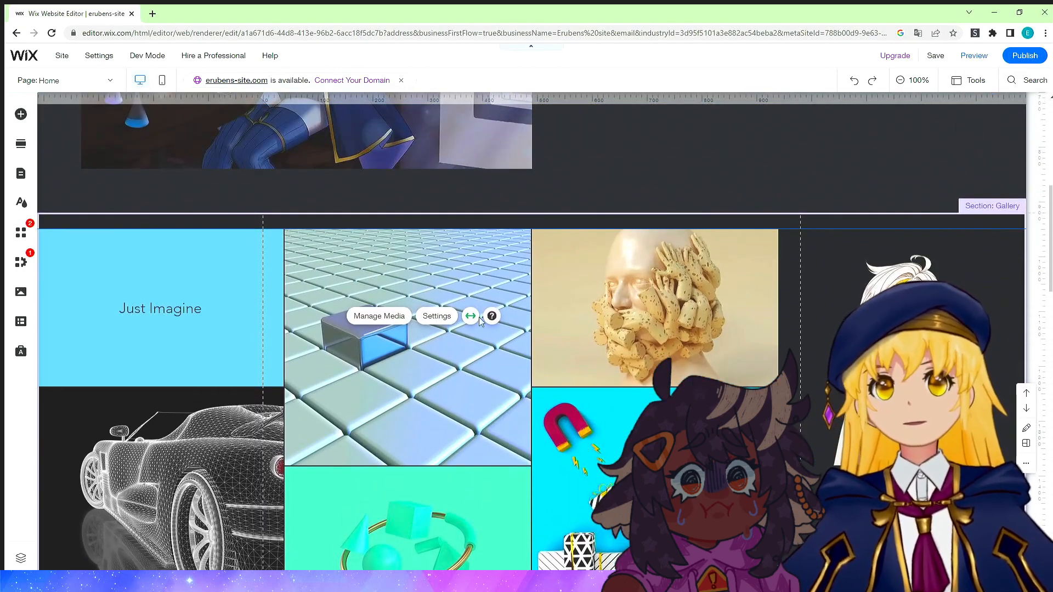
{"action": "left_click", "coordinate": [376, 315]}
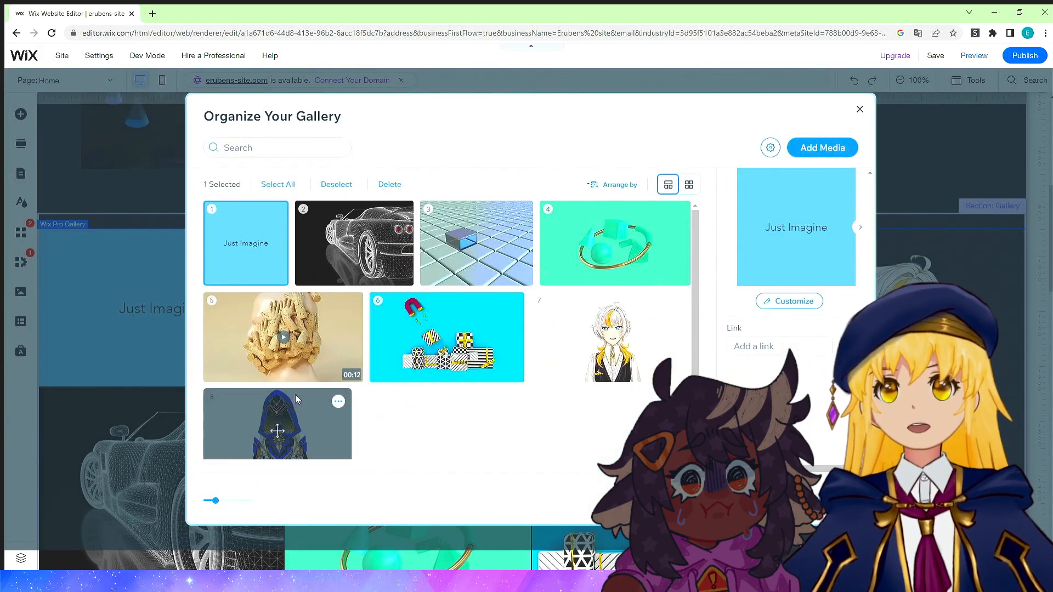
{"action": "left_click_drag", "start_coordinate": [295, 394], "coordinate": [274, 242]}
{"action": "left_click_drag", "start_coordinate": [295, 436], "coordinate": [515, 245]}
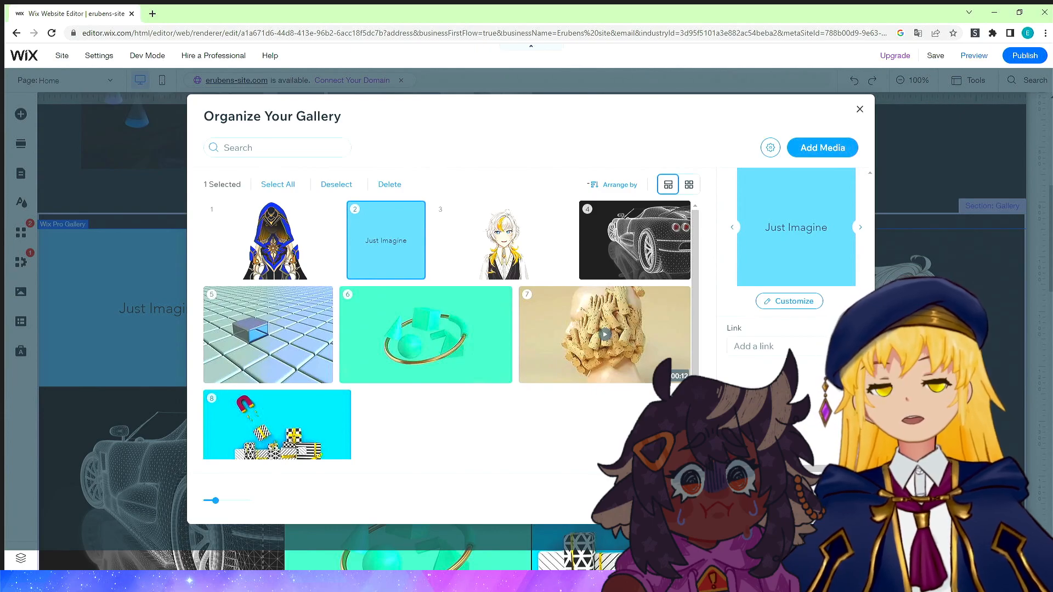
{"action": "left_click", "coordinate": [832, 500]}
Open the site's colour and text themes and try the Energetic and Eclectic themes.
{"action": "scroll", "coordinate": [686, 379], "scroll_direction": "down", "scroll_amount": 1}
{"action": "scroll", "coordinate": [685, 378], "scroll_direction": "down", "scroll_amount": 4}
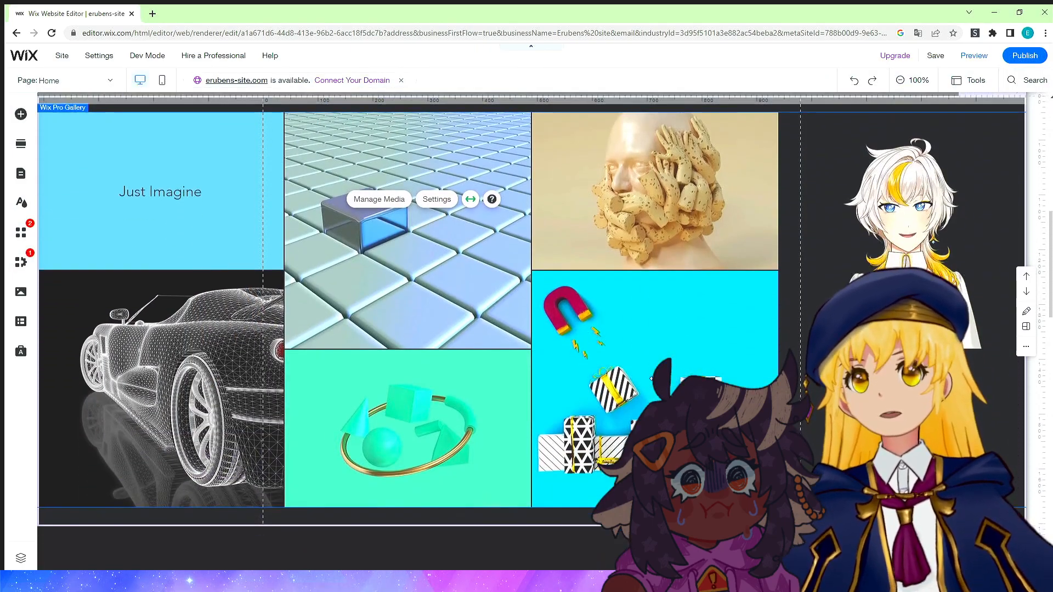
{"action": "scroll", "coordinate": [567, 321], "scroll_direction": "up", "scroll_amount": 4}
{"action": "scroll", "coordinate": [567, 321], "scroll_direction": "up", "scroll_amount": 1}
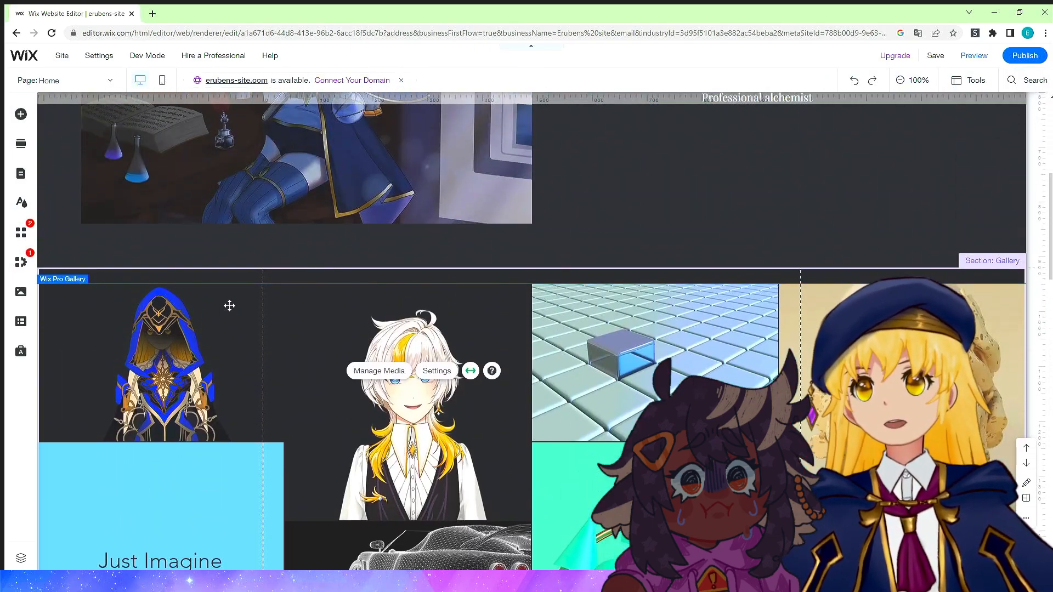
{"action": "scroll", "coordinate": [557, 285], "scroll_direction": "down", "scroll_amount": 3}
{"action": "scroll", "coordinate": [556, 285], "scroll_direction": "up", "scroll_amount": 5}
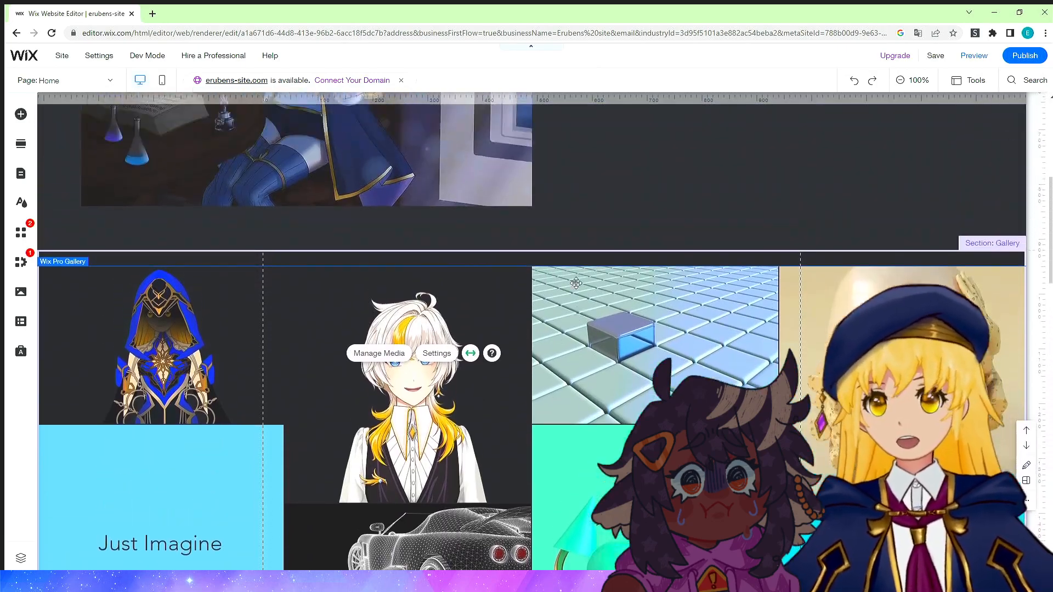
{"action": "left_click", "coordinate": [21, 202]}
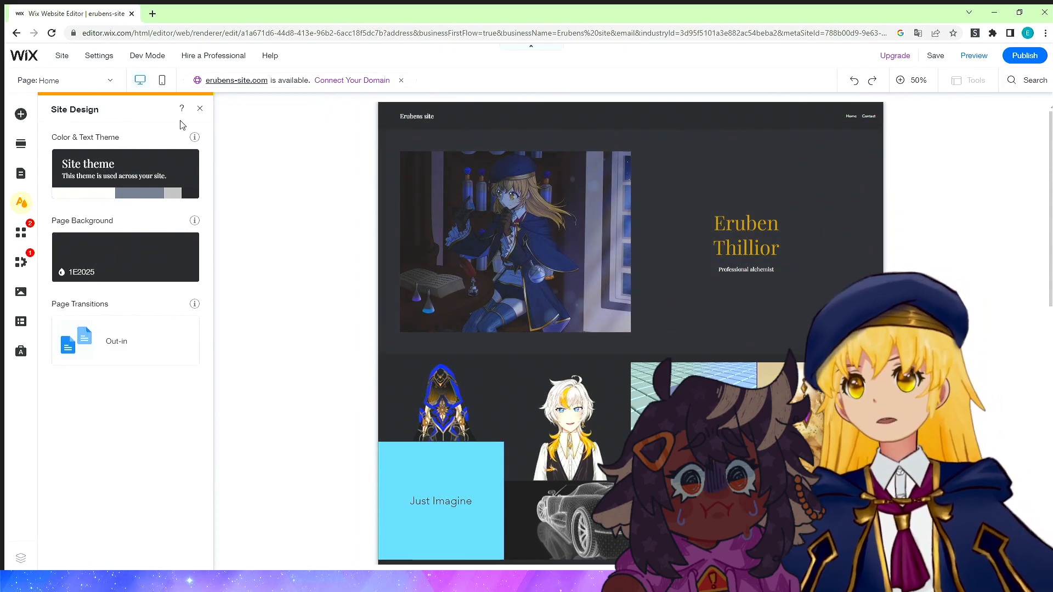
{"action": "left_click", "coordinate": [172, 180]}
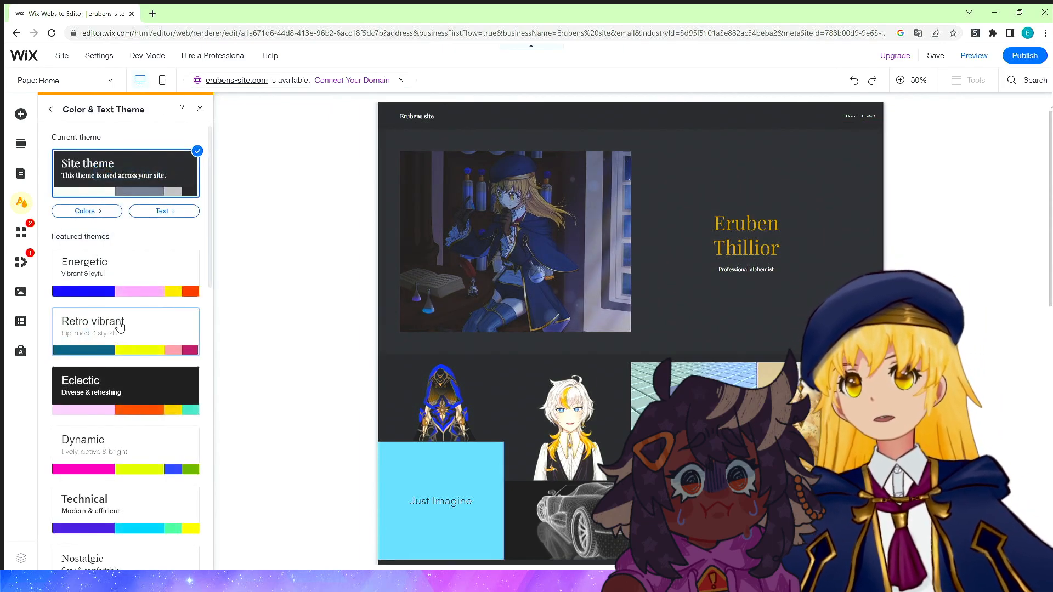
{"action": "scroll", "coordinate": [117, 308], "scroll_direction": "down", "scroll_amount": 2}
{"action": "left_click", "coordinate": [132, 181]}
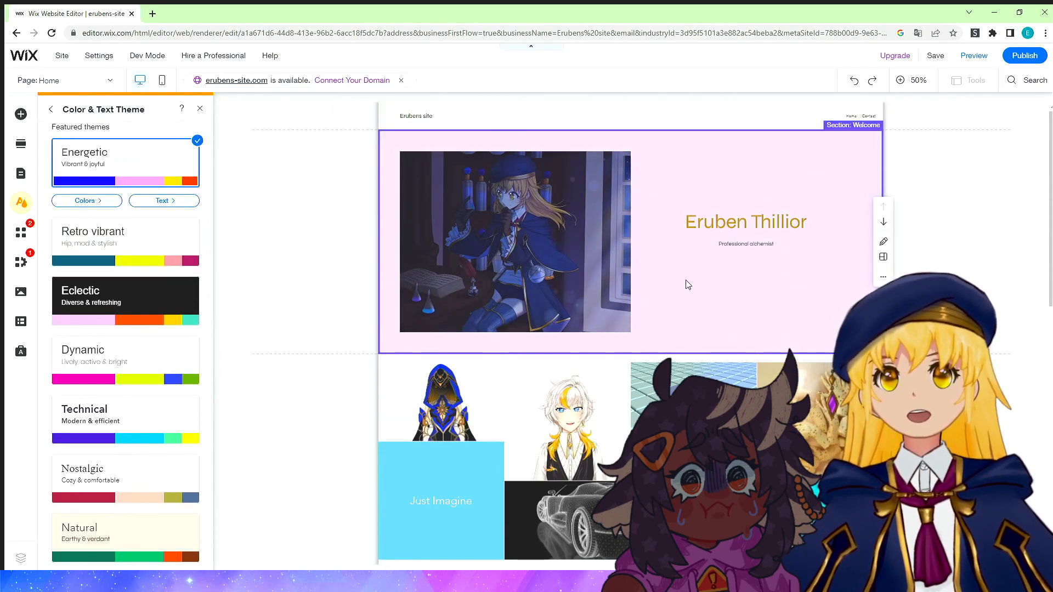
{"action": "left_click", "coordinate": [157, 314]}
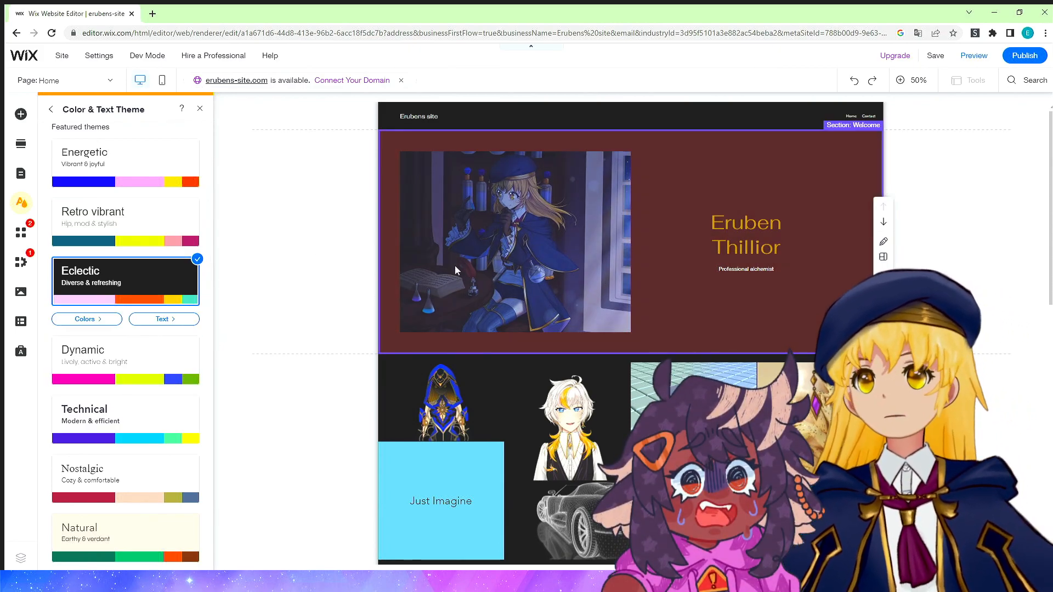
Apply the Contemporary colour and text theme to the site.
{"action": "scroll", "coordinate": [461, 274], "scroll_direction": "down", "scroll_amount": 5}
{"action": "scroll", "coordinate": [119, 419], "scroll_direction": "down", "scroll_amount": 6}
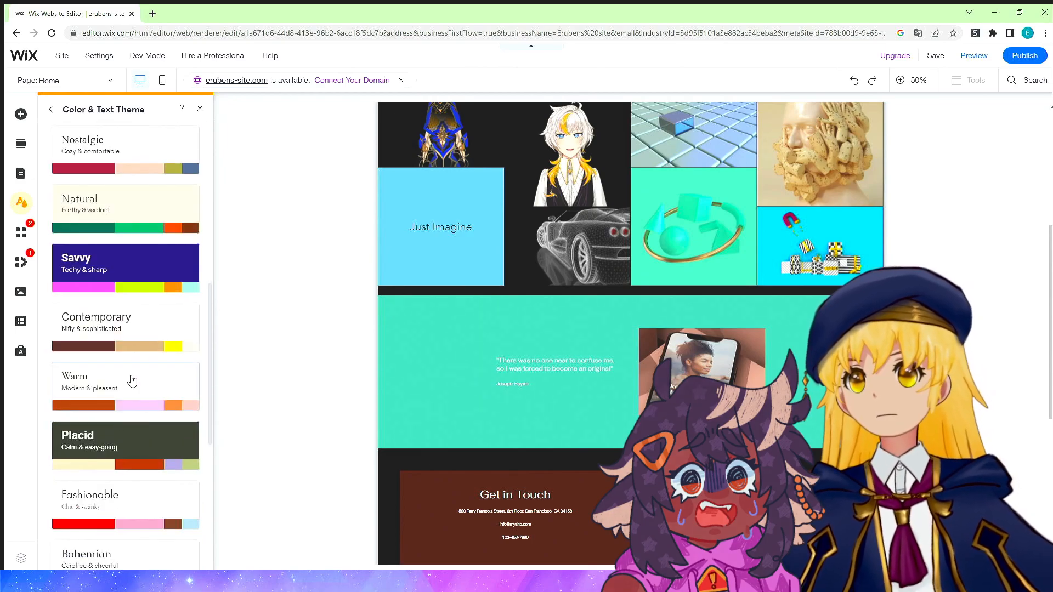
{"action": "left_click", "coordinate": [132, 336]}
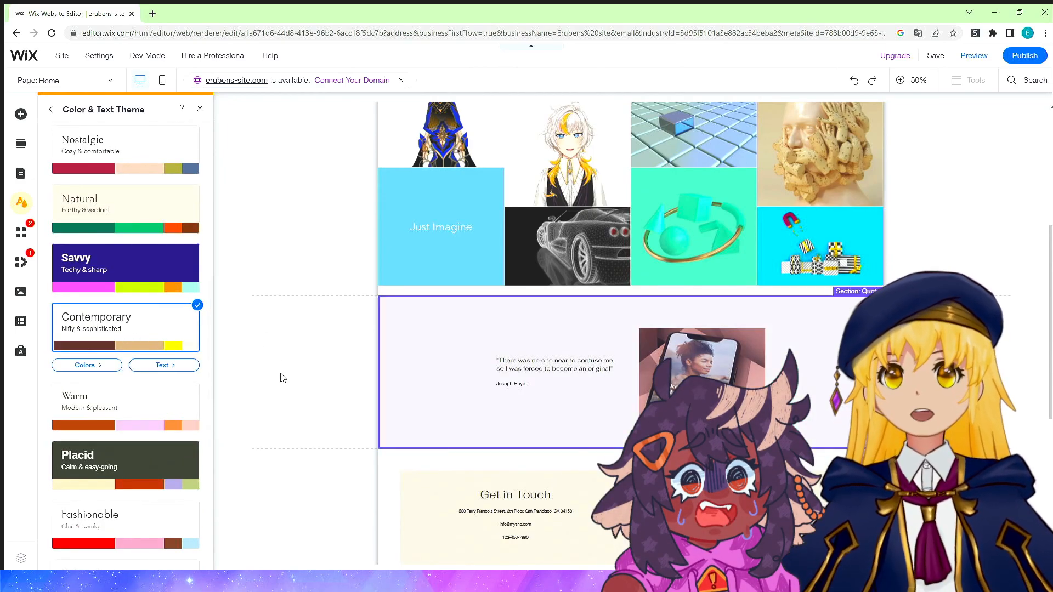
Apply the Placid colour and text theme to the site.
{"action": "scroll", "coordinate": [280, 378], "scroll_direction": "up", "scroll_amount": 5}
{"action": "left_click", "coordinate": [99, 461]}
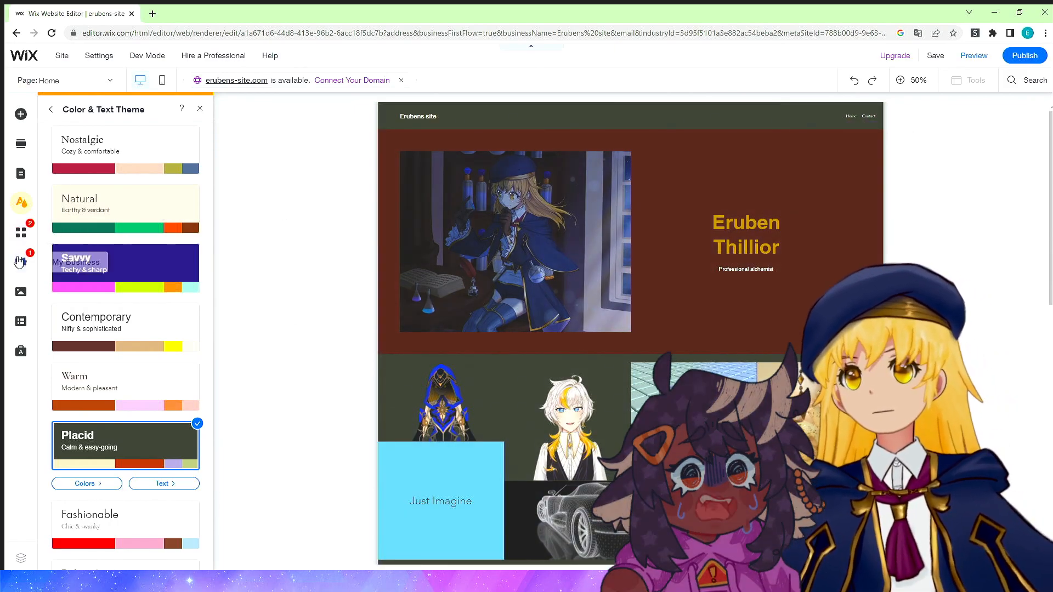
Browse the Wix App Market's recommended apps, business solutions and team picks.
{"action": "left_click", "coordinate": [20, 233]}
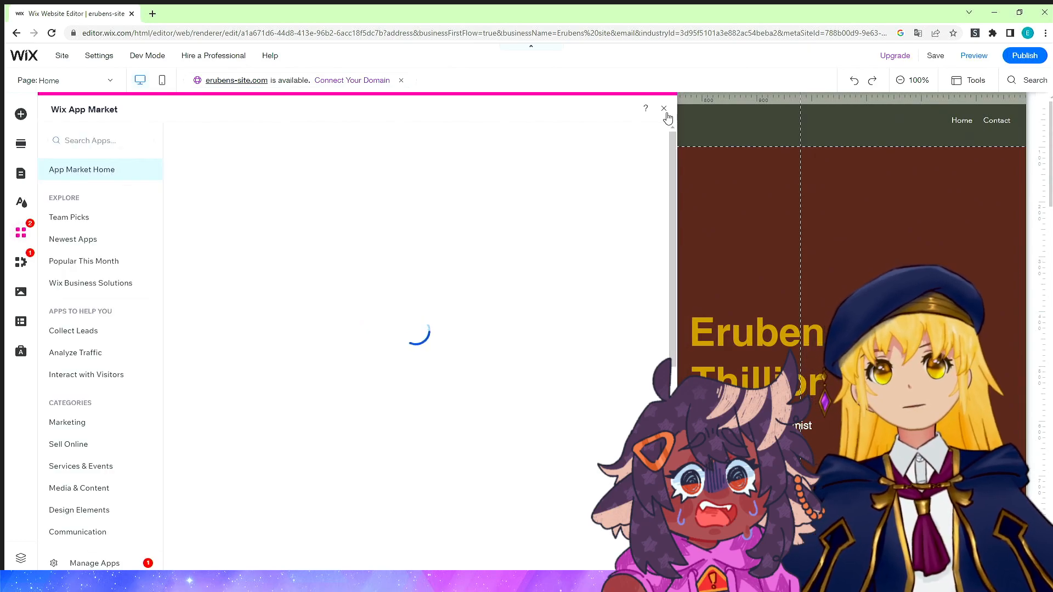
{"action": "left_click", "coordinate": [664, 109]}
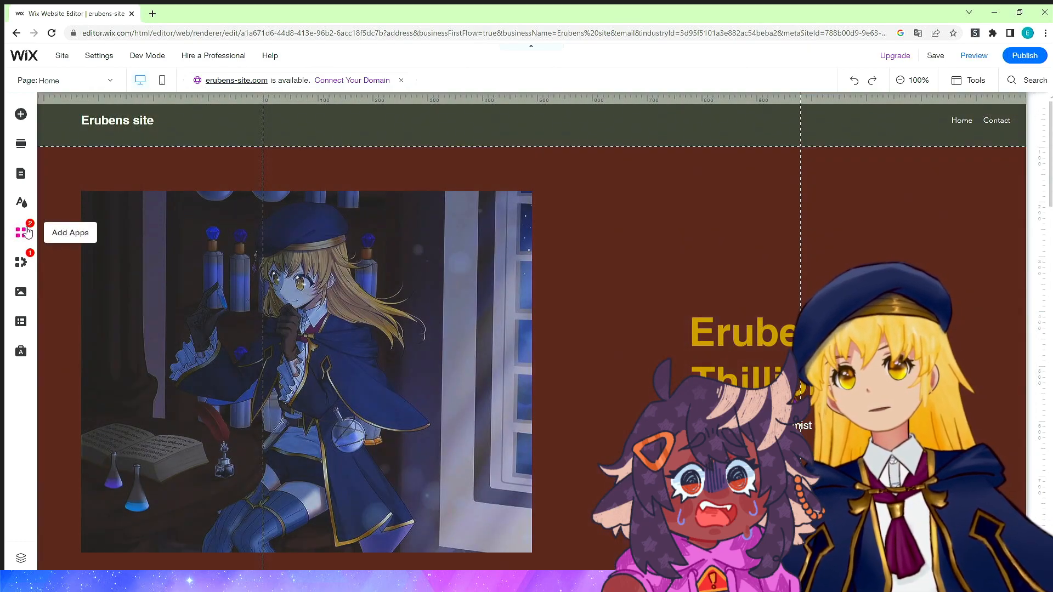
{"action": "left_click", "coordinate": [26, 233]}
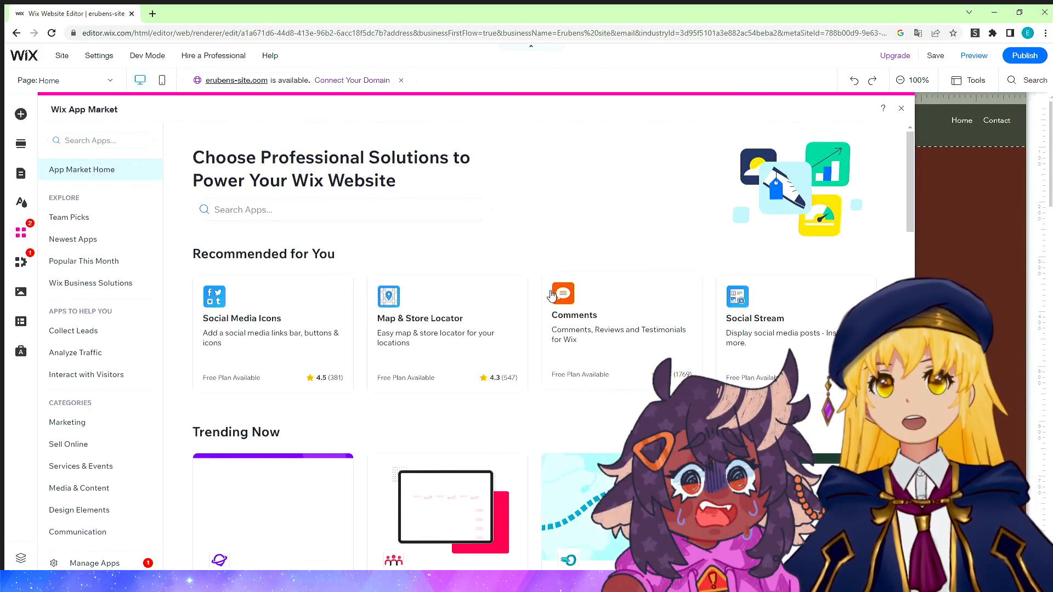
{"action": "scroll", "coordinate": [551, 296], "scroll_direction": "down", "scroll_amount": 10}
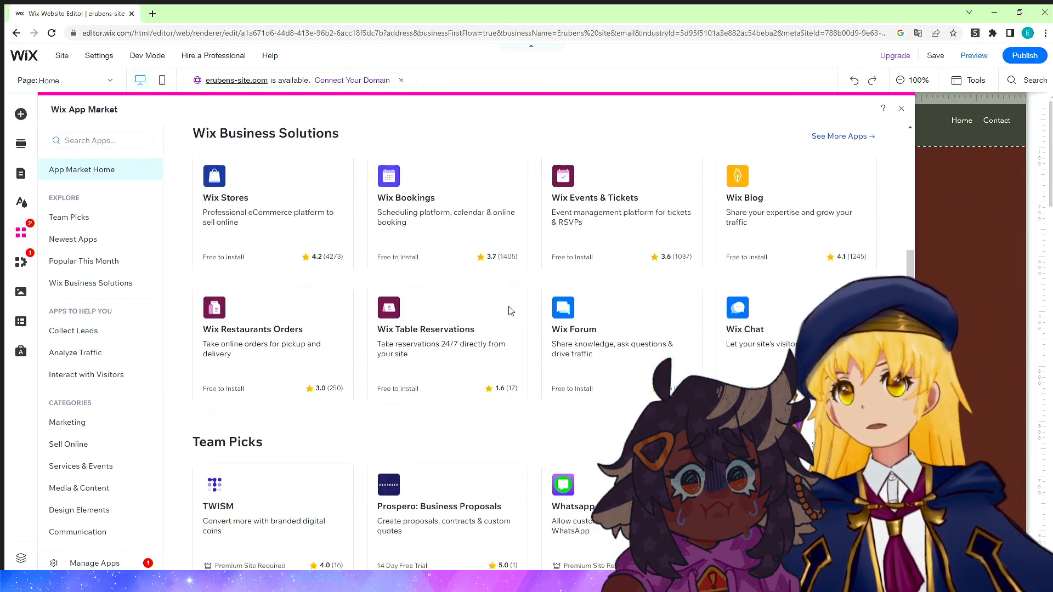
{"action": "scroll", "coordinate": [511, 311], "scroll_direction": "down", "scroll_amount": 3}
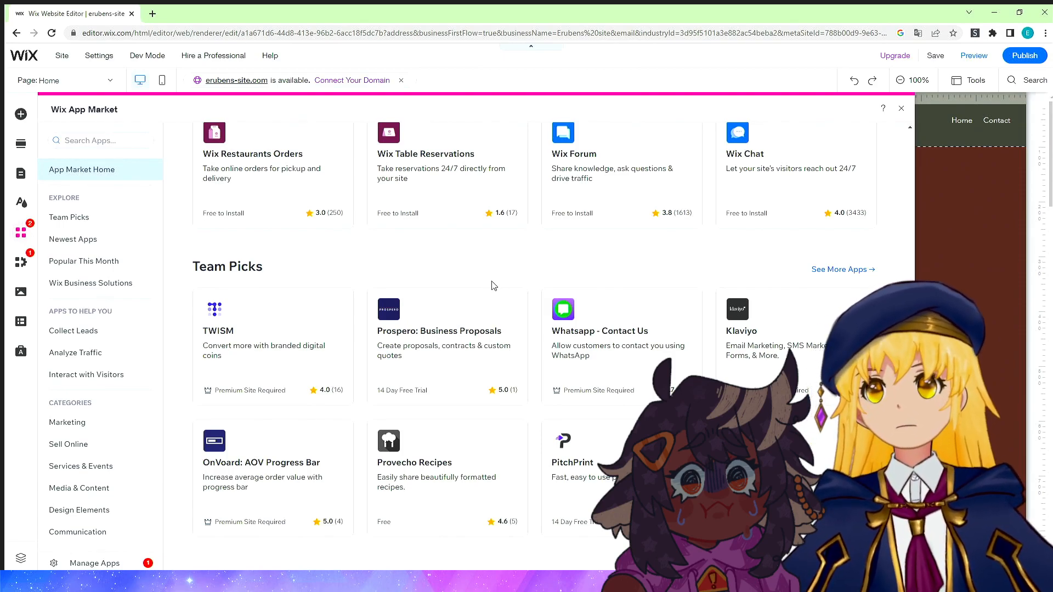
{"action": "scroll", "coordinate": [493, 280], "scroll_direction": "up", "scroll_amount": 3}
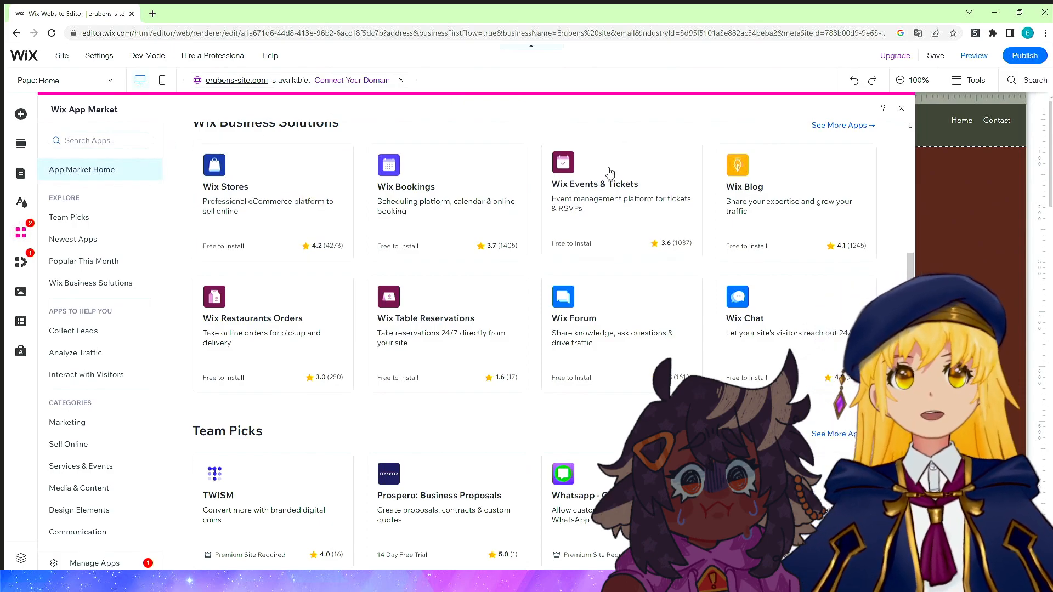
{"action": "scroll", "coordinate": [702, 305], "scroll_direction": "down", "scroll_amount": 1}
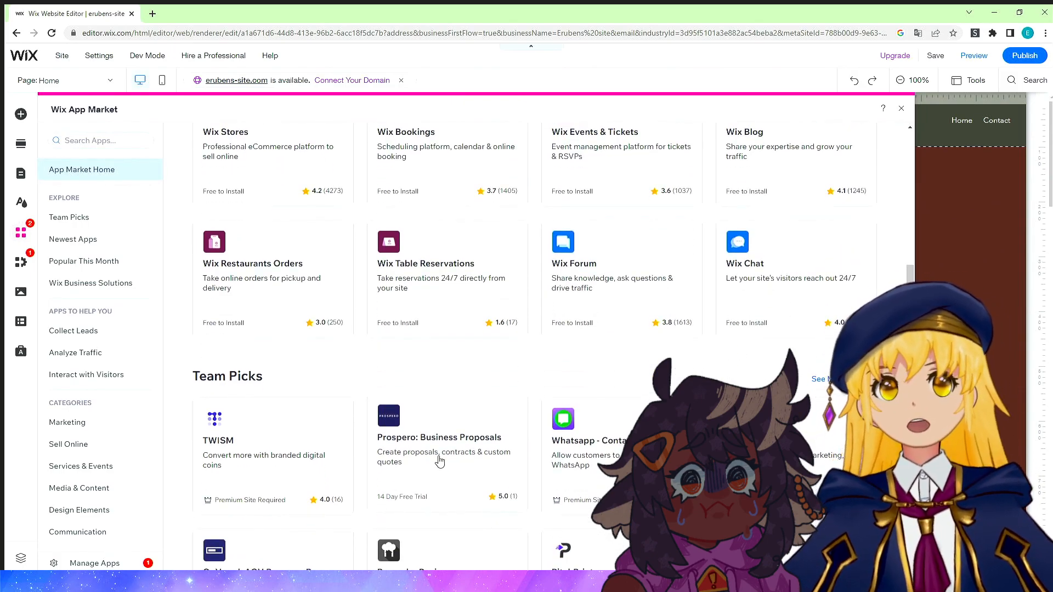
{"action": "scroll", "coordinate": [436, 439], "scroll_direction": "down", "scroll_amount": 5}
{"action": "scroll", "coordinate": [553, 399], "scroll_direction": "up", "scroll_amount": 9}
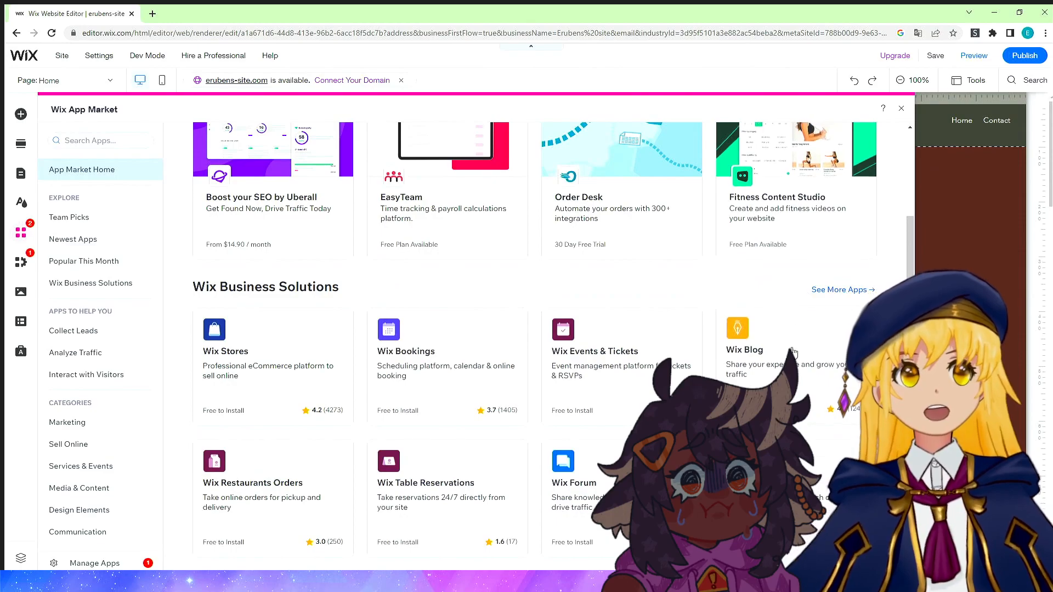
{"action": "scroll", "coordinate": [735, 363], "scroll_direction": "down", "scroll_amount": 2}
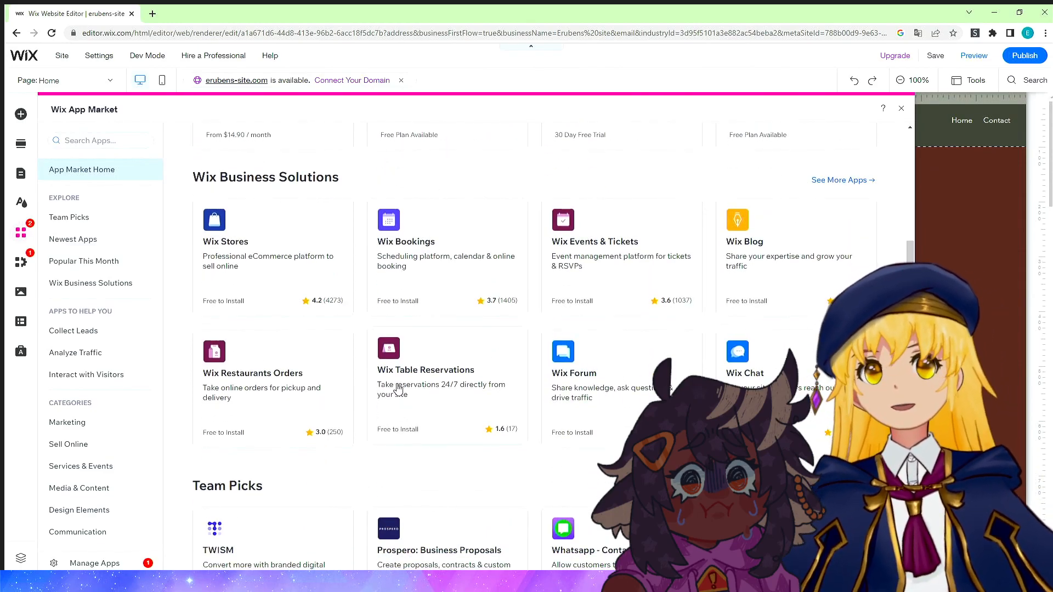
{"action": "scroll", "coordinate": [408, 390], "scroll_direction": "down", "scroll_amount": 1}
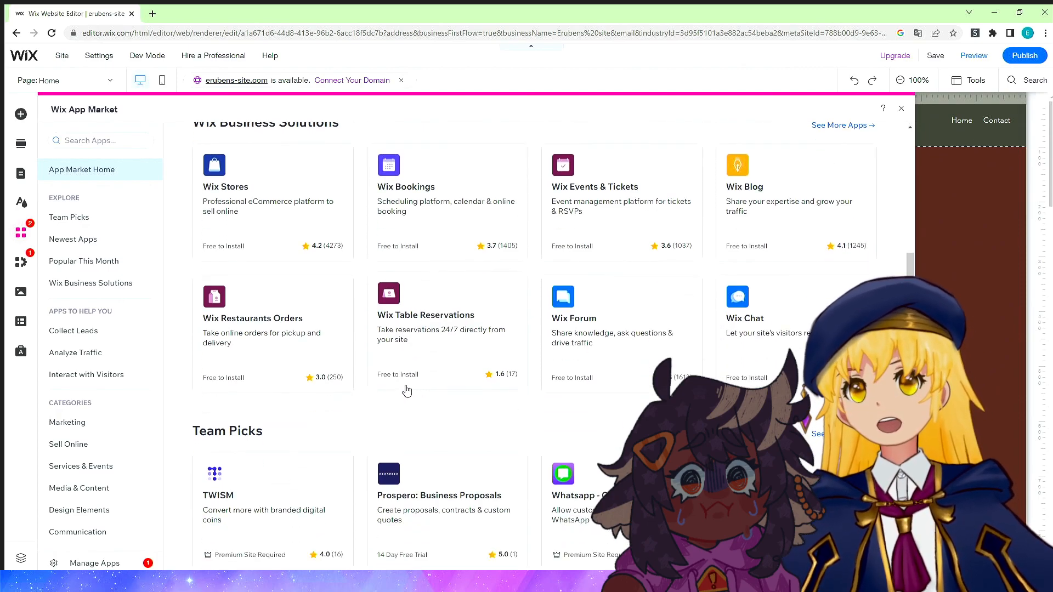
{"action": "scroll", "coordinate": [407, 390], "scroll_direction": "down", "scroll_amount": 3}
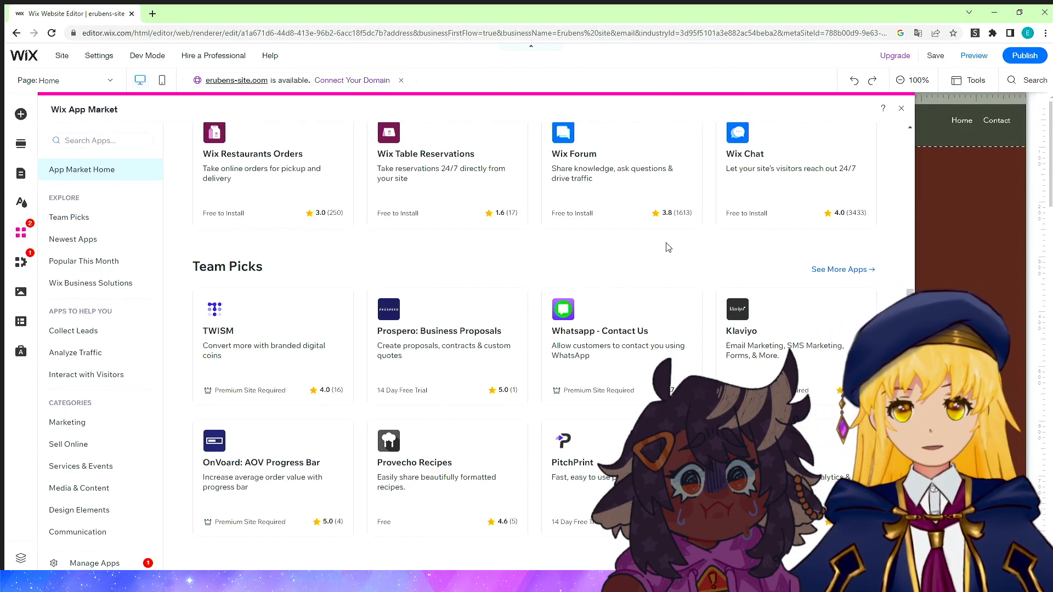
{"action": "scroll", "coordinate": [670, 214], "scroll_direction": "up", "scroll_amount": 10}
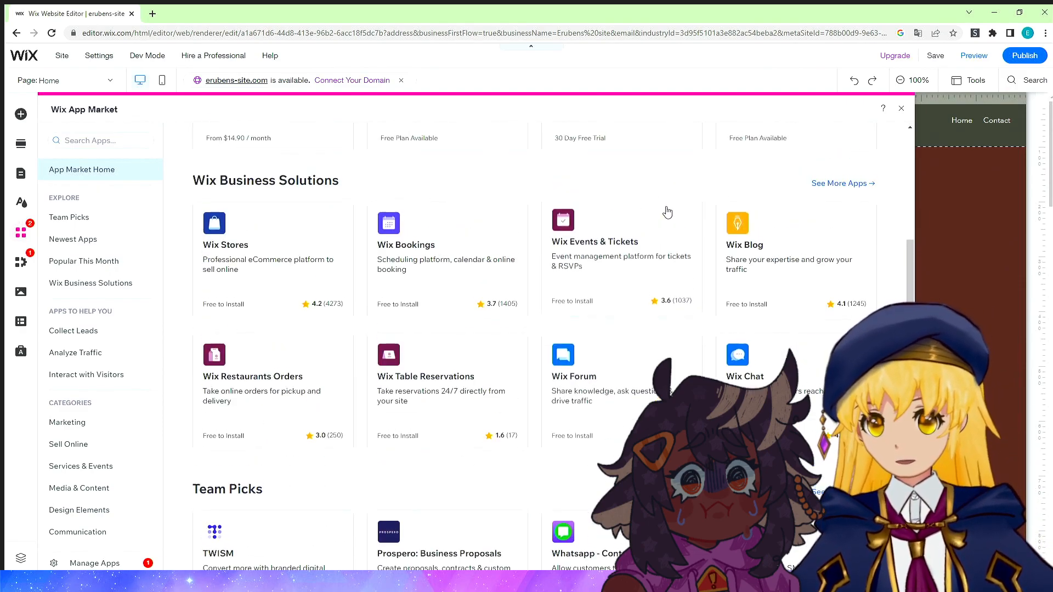
{"action": "scroll", "coordinate": [674, 203], "scroll_direction": "up", "scroll_amount": 4}
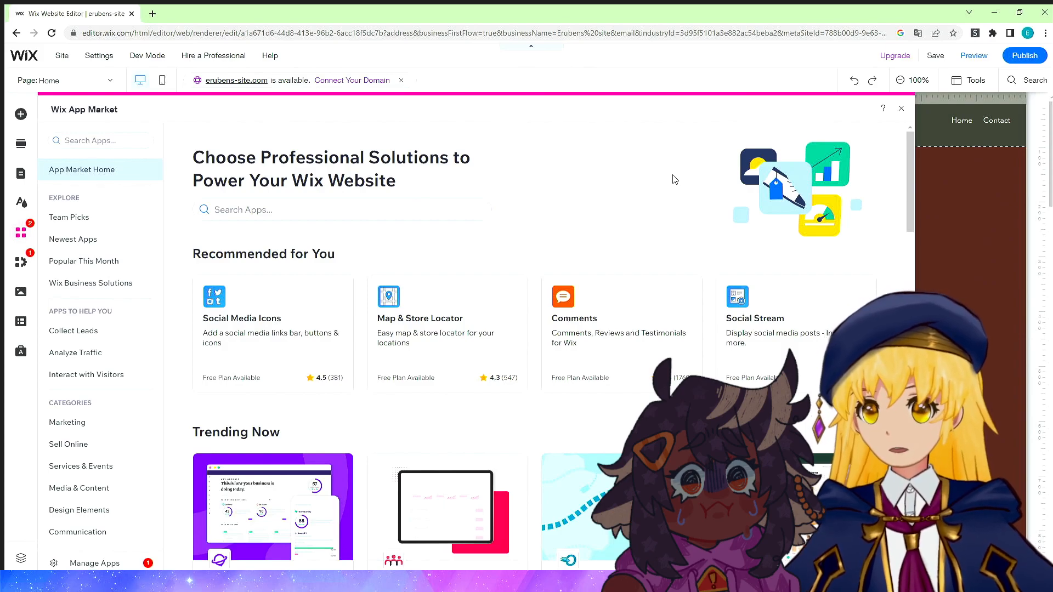
{"action": "left_click", "coordinate": [902, 108]}
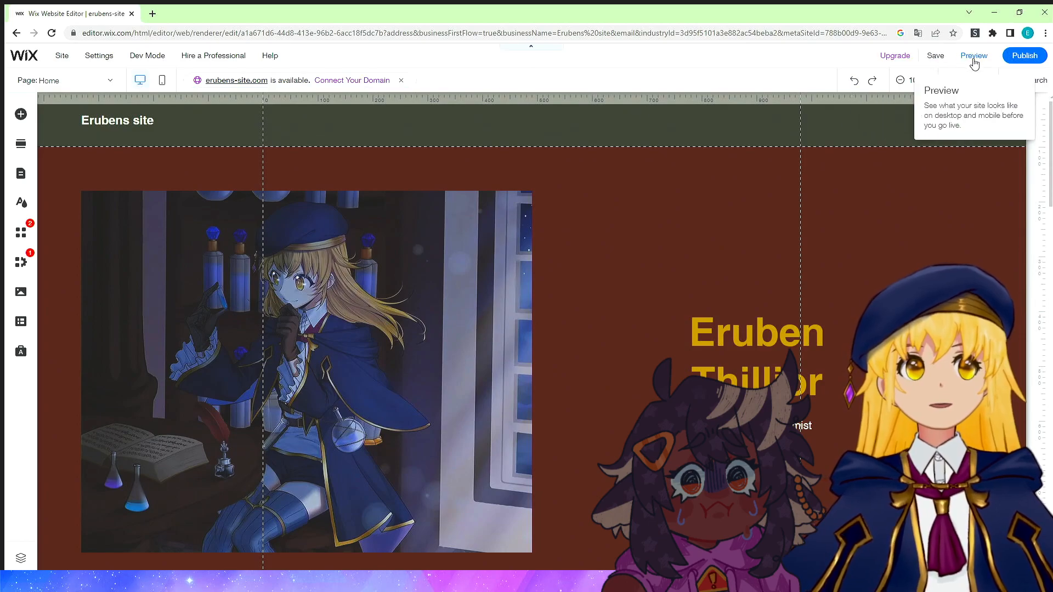
Publish the site.
{"action": "mouse_move", "coordinate": [1019, 63]}
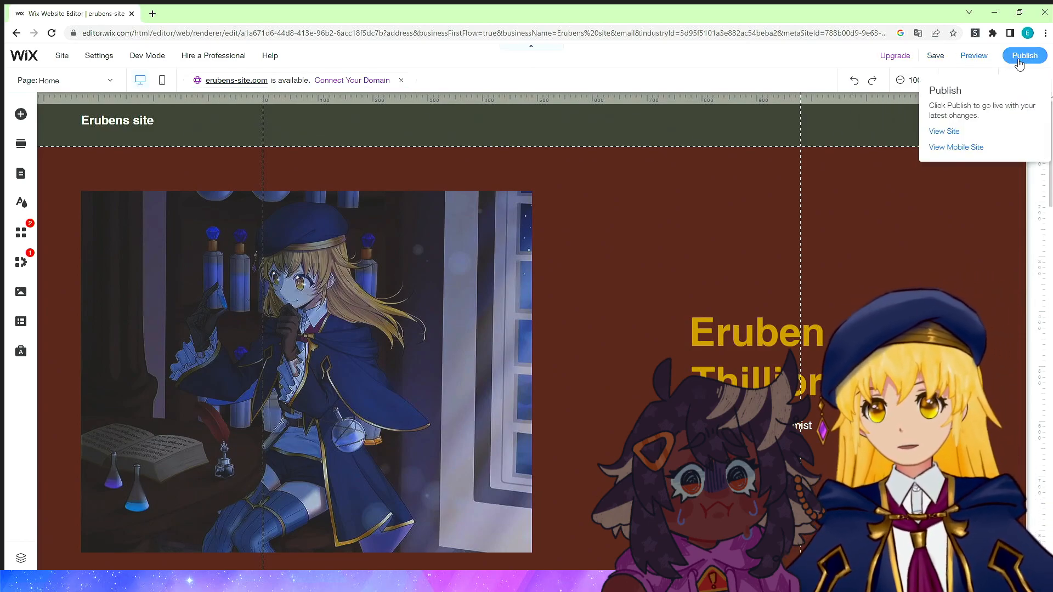
{"action": "scroll", "coordinate": [730, 262], "scroll_direction": "down", "scroll_amount": 10}
{"action": "scroll", "coordinate": [551, 347], "scroll_direction": "up", "scroll_amount": 9}
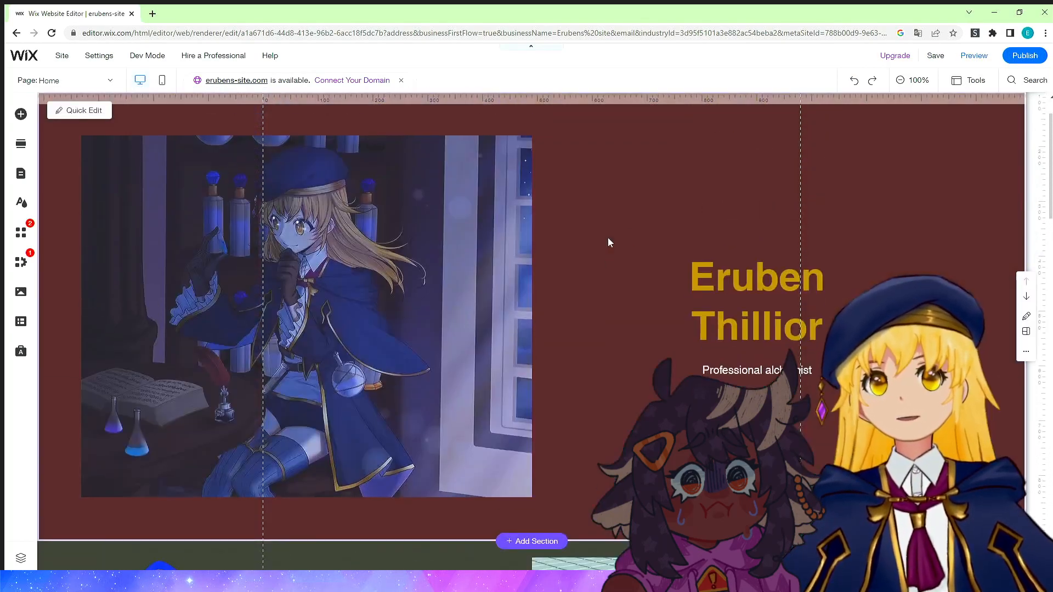
{"action": "scroll", "coordinate": [608, 238], "scroll_direction": "up", "scroll_amount": 1}
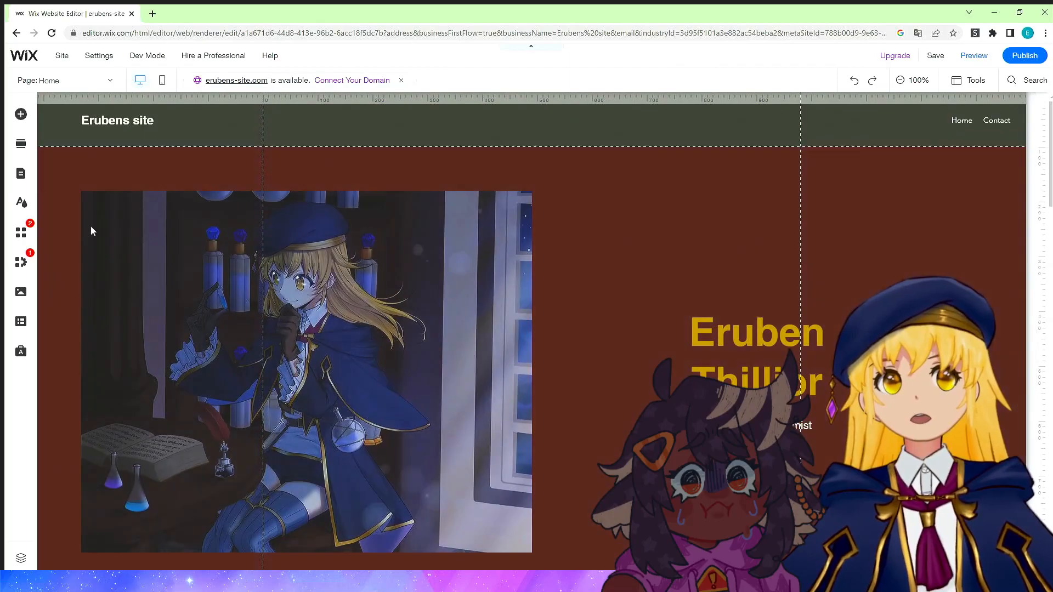
{"action": "left_click", "coordinate": [1019, 52]}
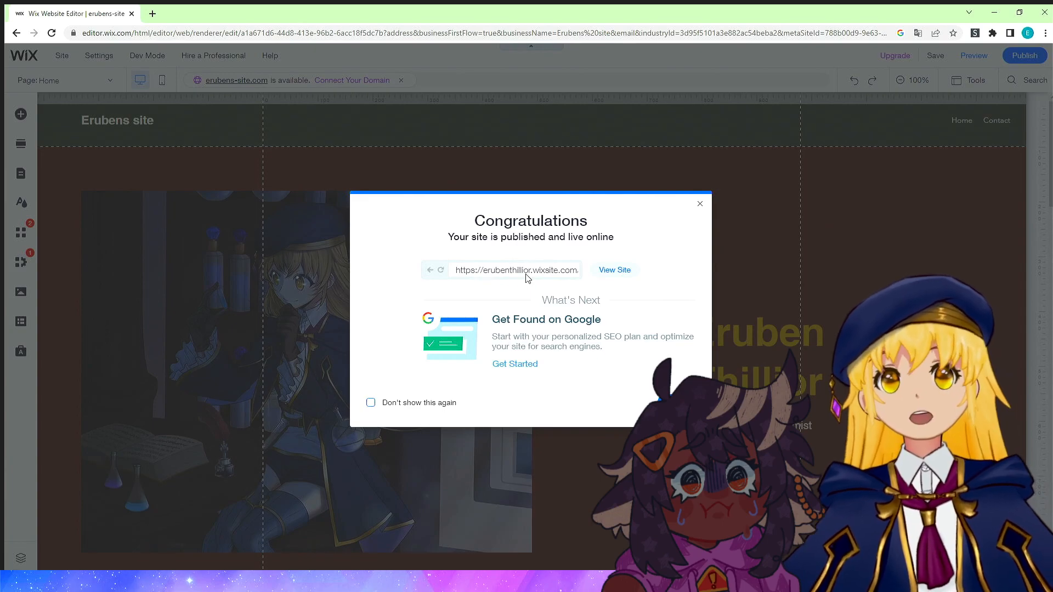
Open the live published site and examine its web address.
{"action": "left_click", "coordinate": [595, 270]}
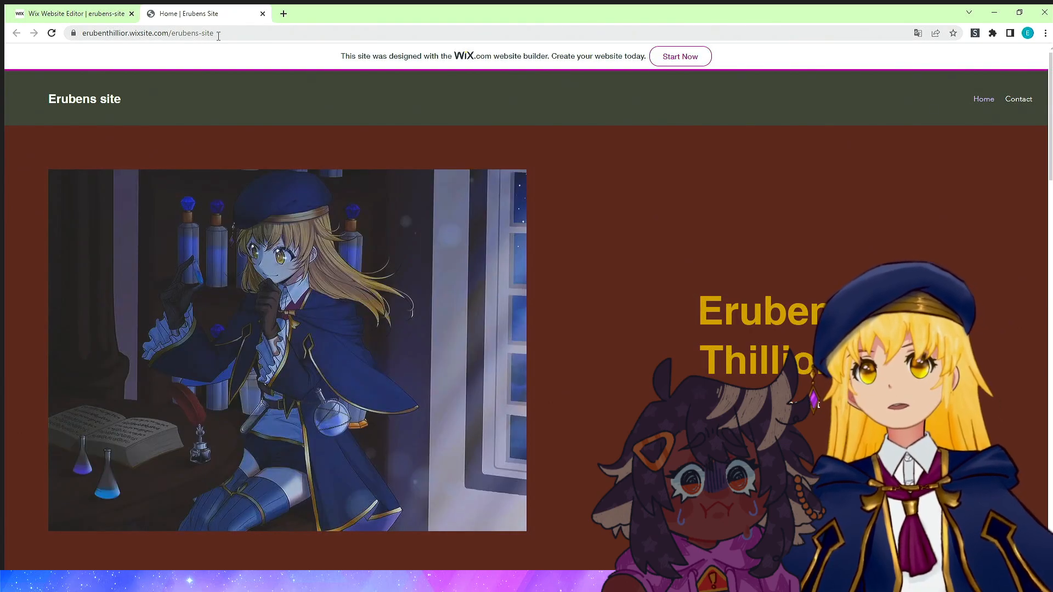
{"action": "left_click_drag", "start_coordinate": [215, 33], "coordinate": [95, 31]}
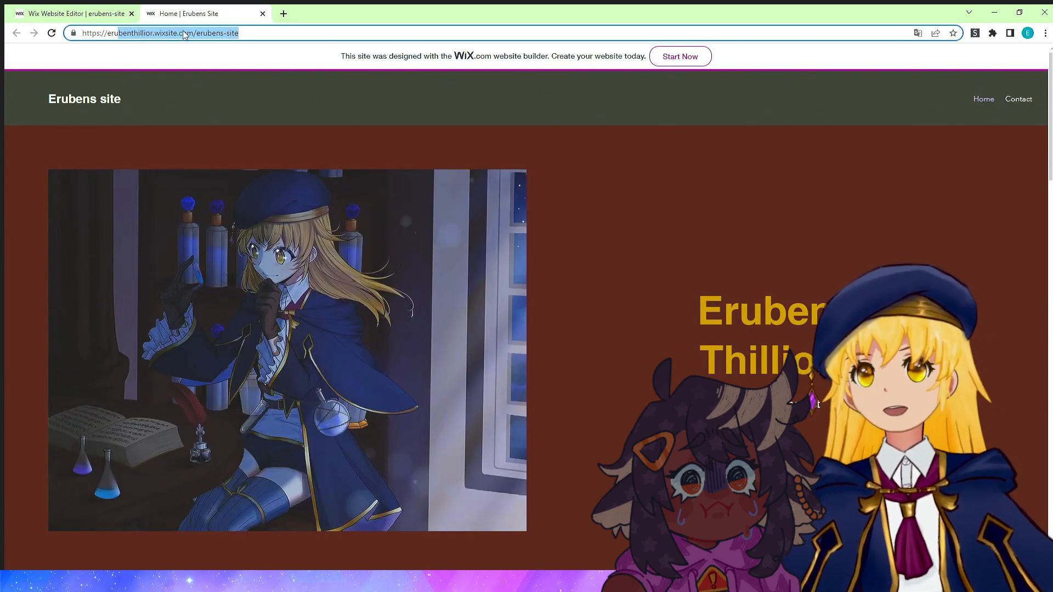
{"action": "left_click", "coordinate": [217, 33]}
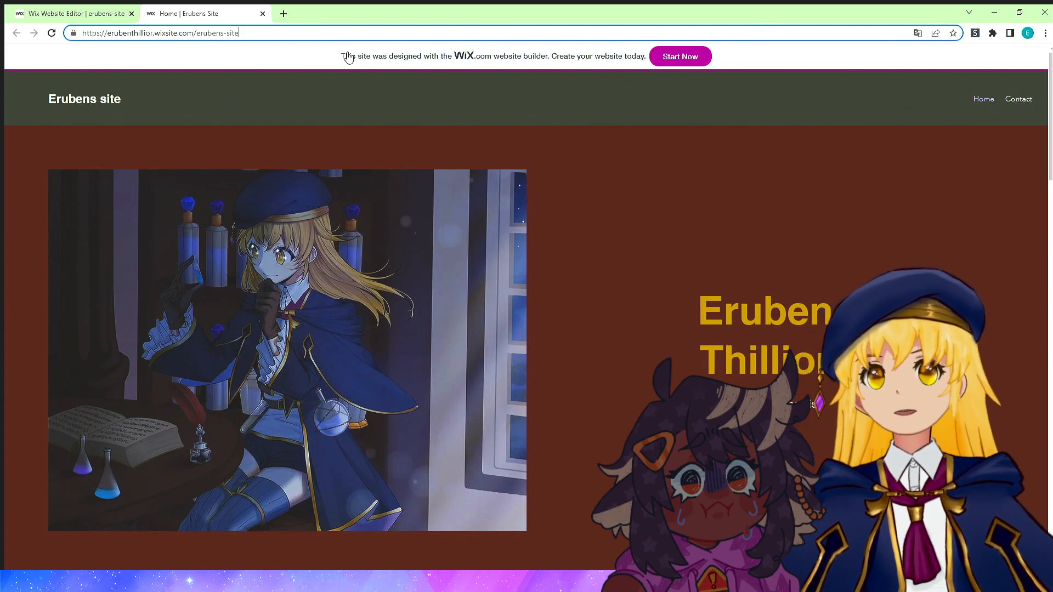
Review the live homepage at a larger zoom, including opening one gallery image in full view.
{"action": "key", "text": "ctrl+plus"}
{"action": "key", "text": "ctrl+plus"}
{"action": "key", "text": "ctrl+plus"}
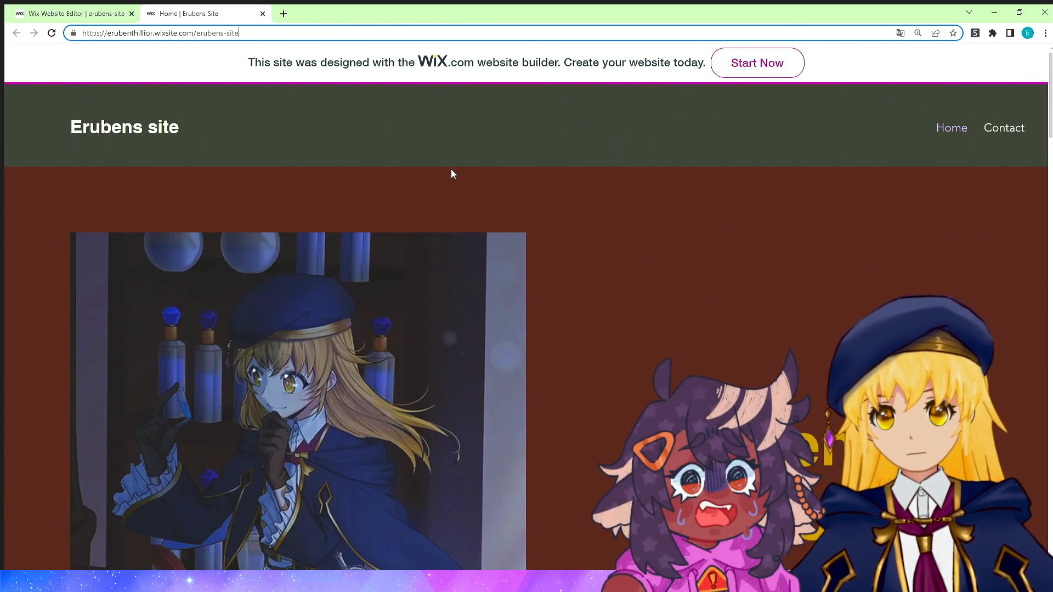
{"action": "scroll", "coordinate": [463, 191], "scroll_direction": "down", "scroll_amount": 1}
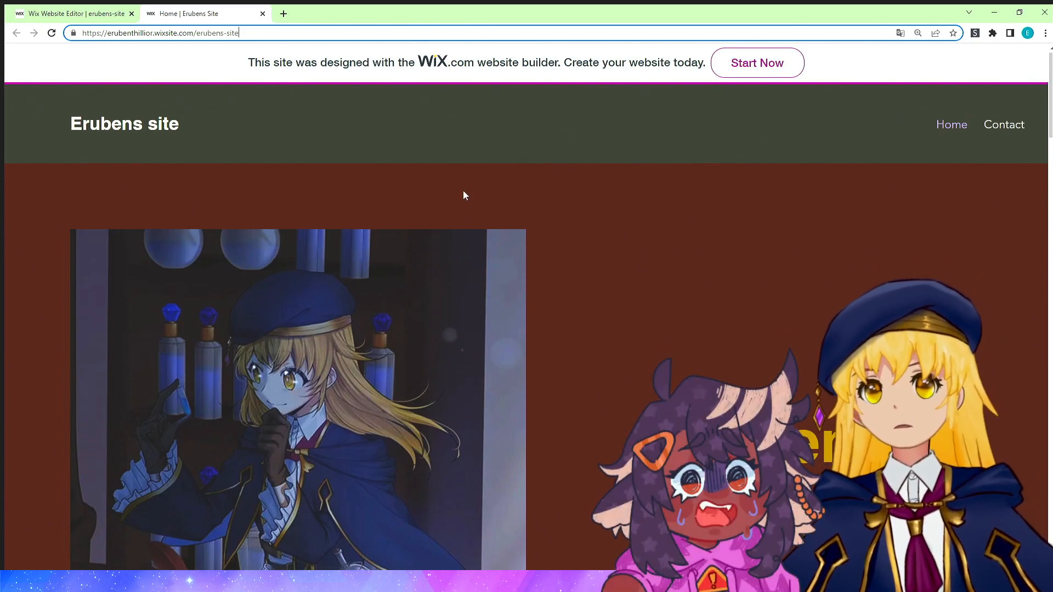
{"action": "scroll", "coordinate": [464, 193], "scroll_direction": "down", "scroll_amount": 10}
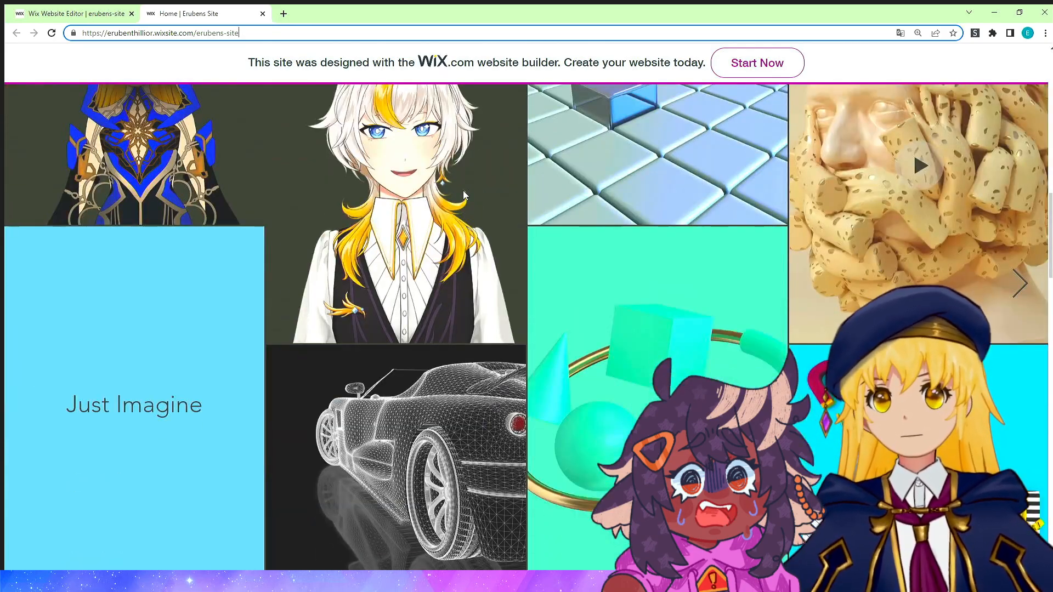
{"action": "scroll", "coordinate": [463, 195], "scroll_direction": "up", "scroll_amount": 10}
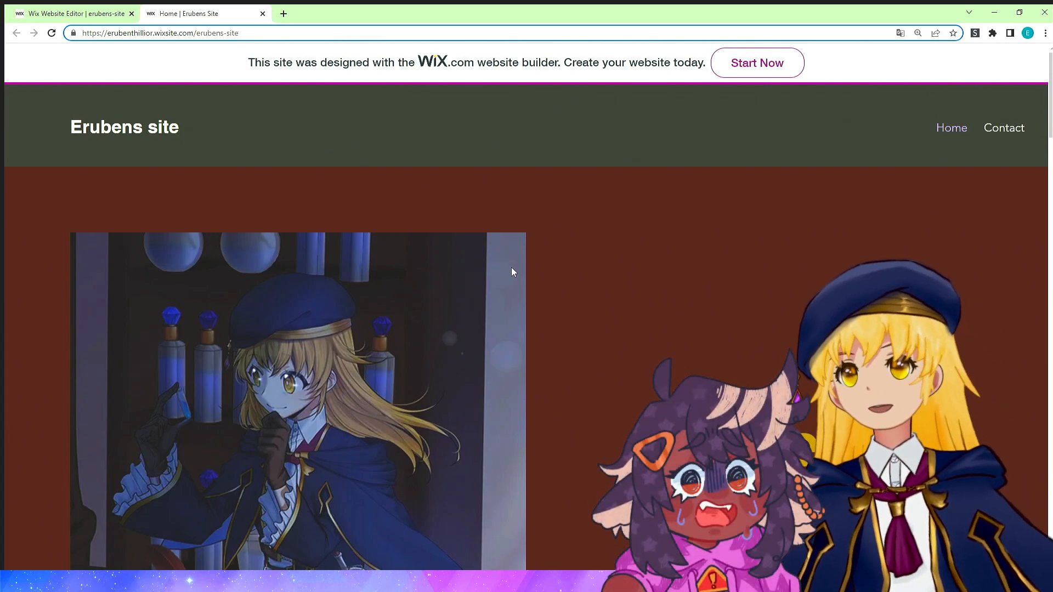
{"action": "scroll", "coordinate": [511, 268], "scroll_direction": "down", "scroll_amount": 3}
{"action": "scroll", "coordinate": [511, 268], "scroll_direction": "down", "scroll_amount": 10}
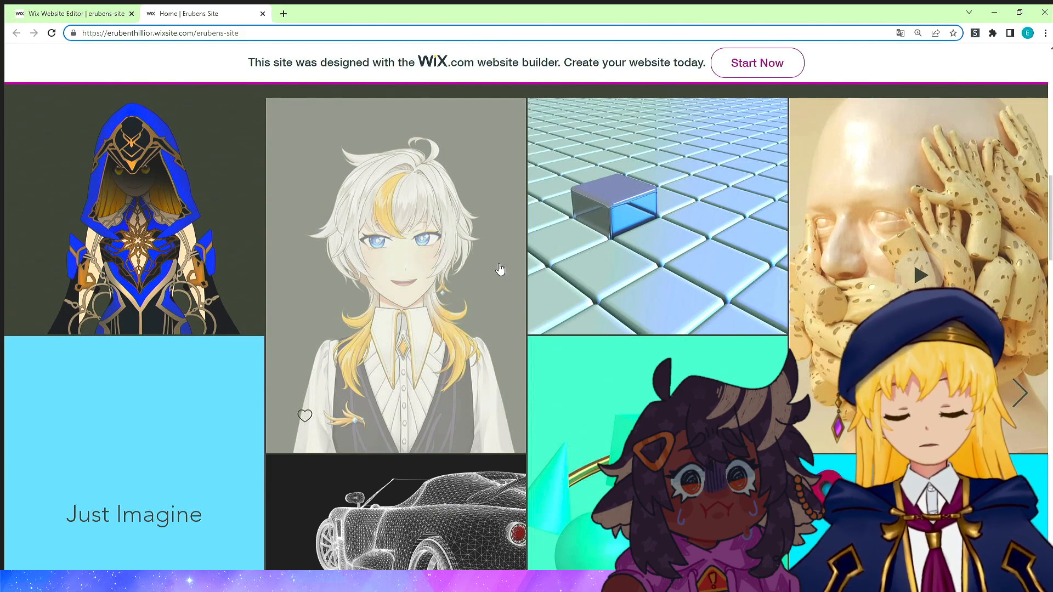
{"action": "left_click", "coordinate": [500, 269]}
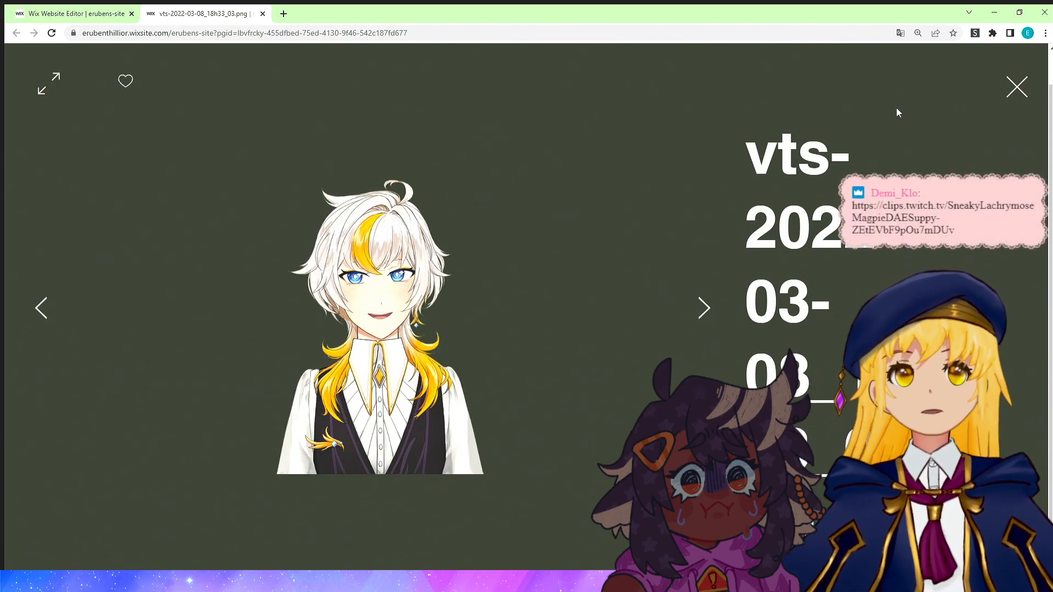
{"action": "left_click", "coordinate": [1019, 90]}
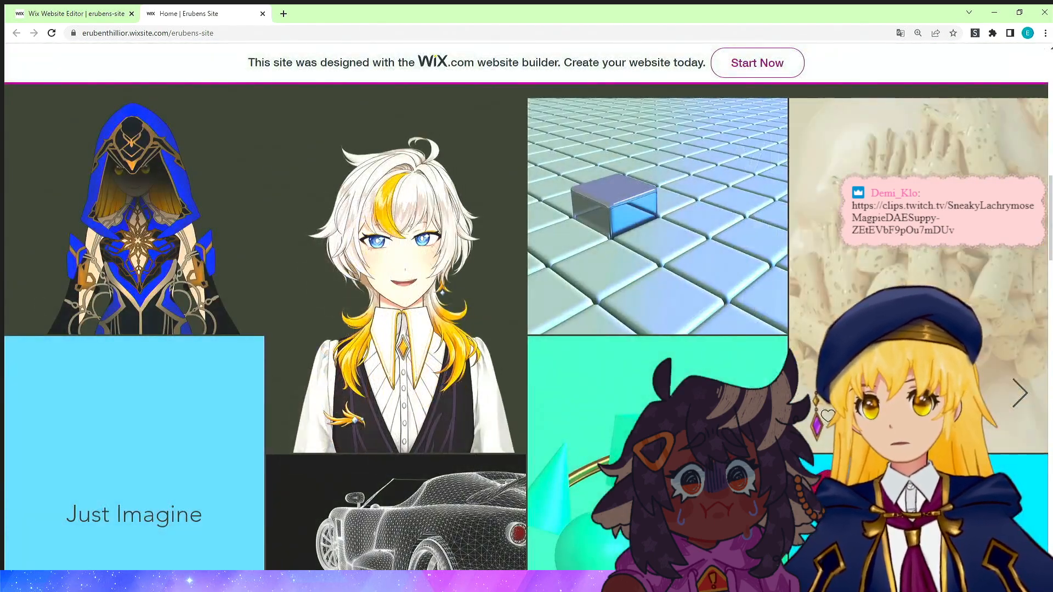
{"action": "scroll", "coordinate": [620, 195], "scroll_direction": "down", "scroll_amount": 8}
{"action": "scroll", "coordinate": [614, 203], "scroll_direction": "down", "scroll_amount": 4}
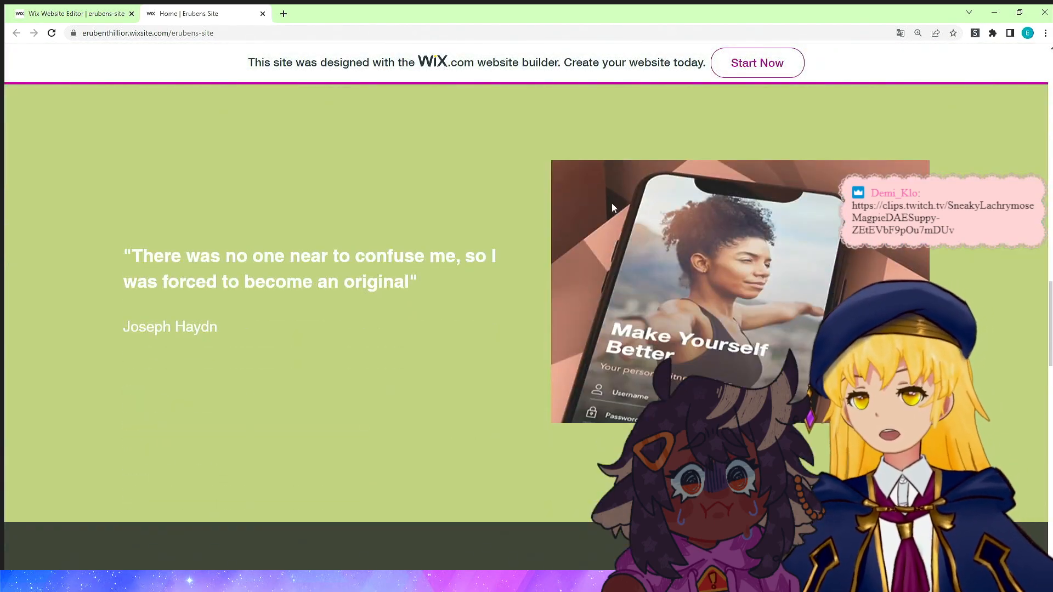
{"action": "scroll", "coordinate": [614, 203], "scroll_direction": "up", "scroll_amount": 15}
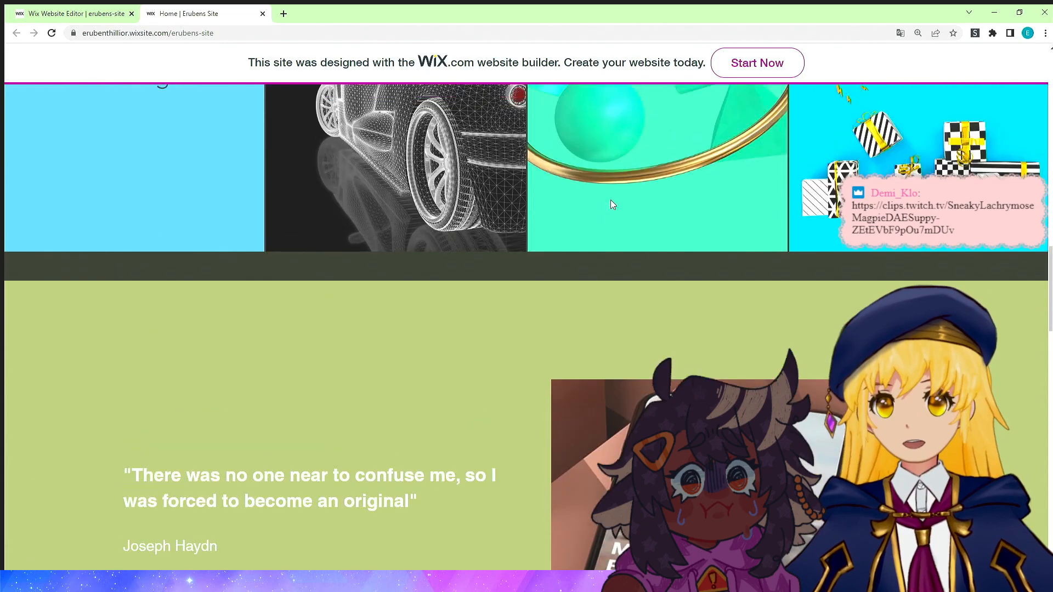
{"action": "scroll", "coordinate": [613, 205], "scroll_direction": "up", "scroll_amount": 3}
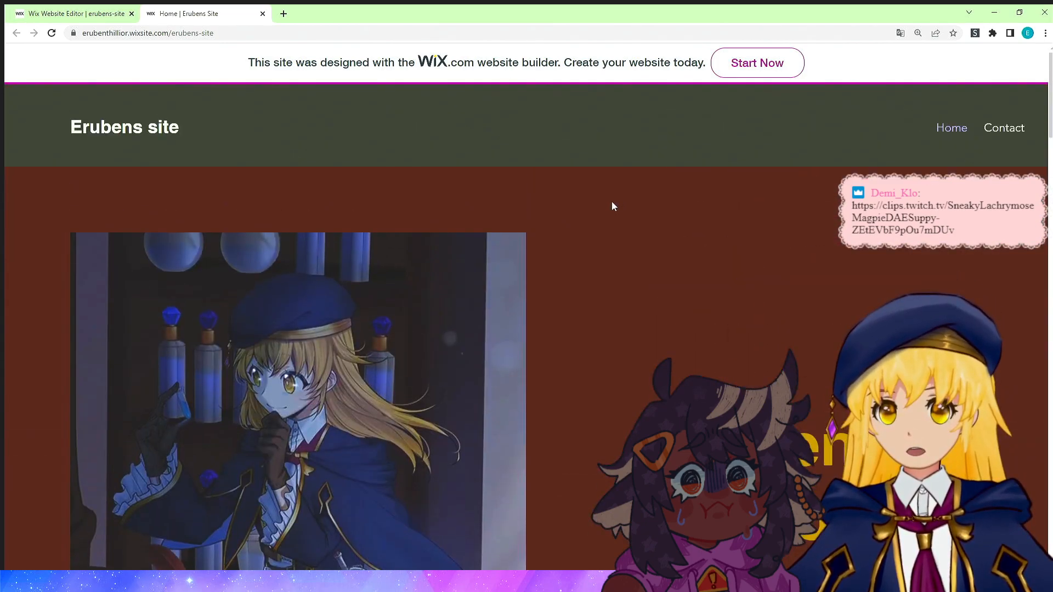
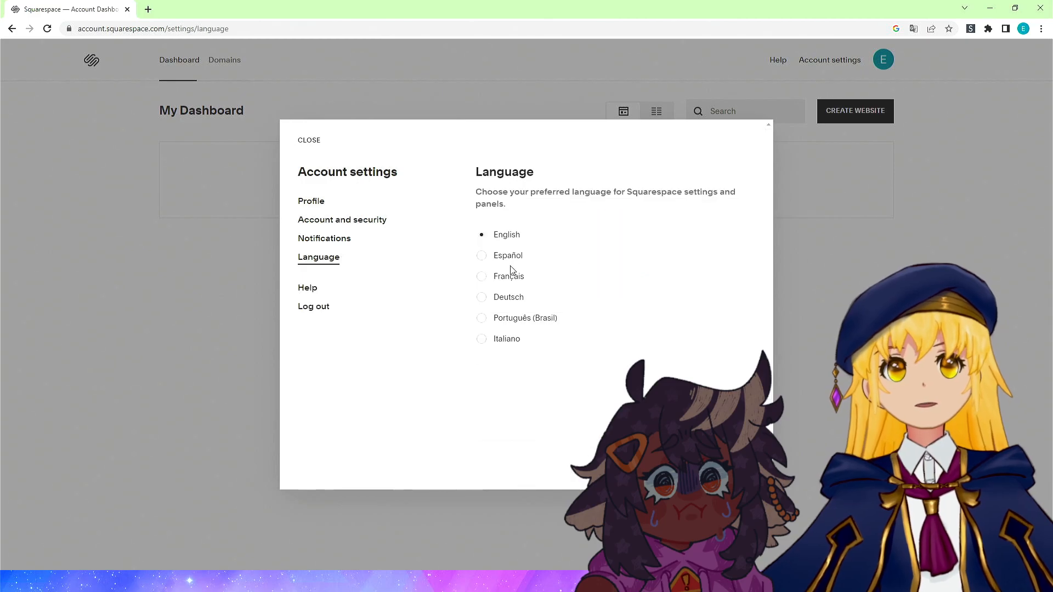
Close the account settings and start creating a new website from the dashboard.
{"action": "left_click", "coordinate": [845, 242]}
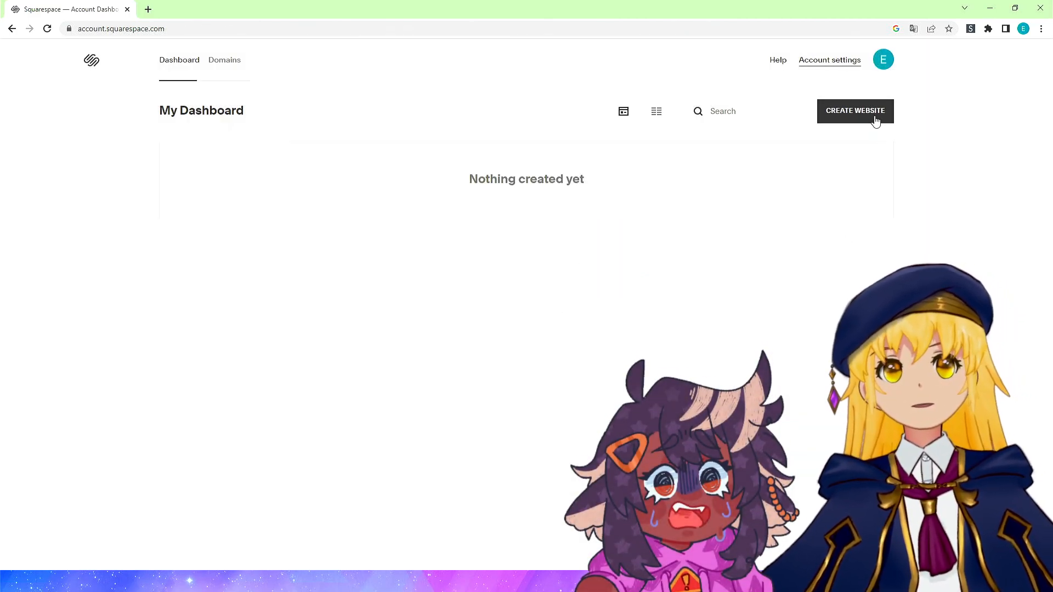
{"action": "left_click", "coordinate": [876, 112]}
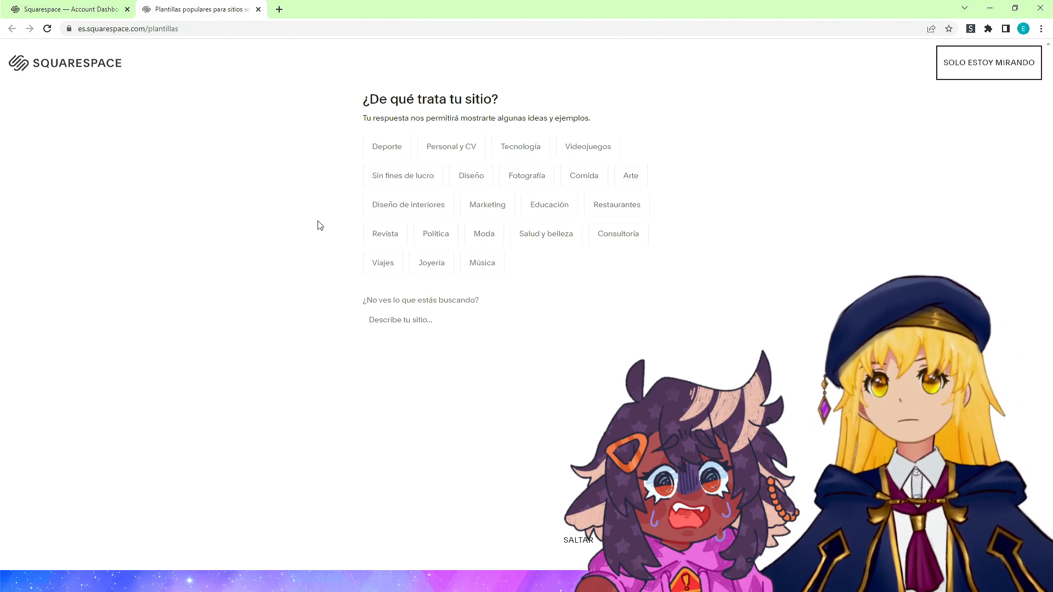
Try to load the template page at en.squarespace.com/plantillas, then return to the previous page.
{"action": "left_click", "coordinate": [81, 28]}
{"action": "left_click", "coordinate": [81, 27]}
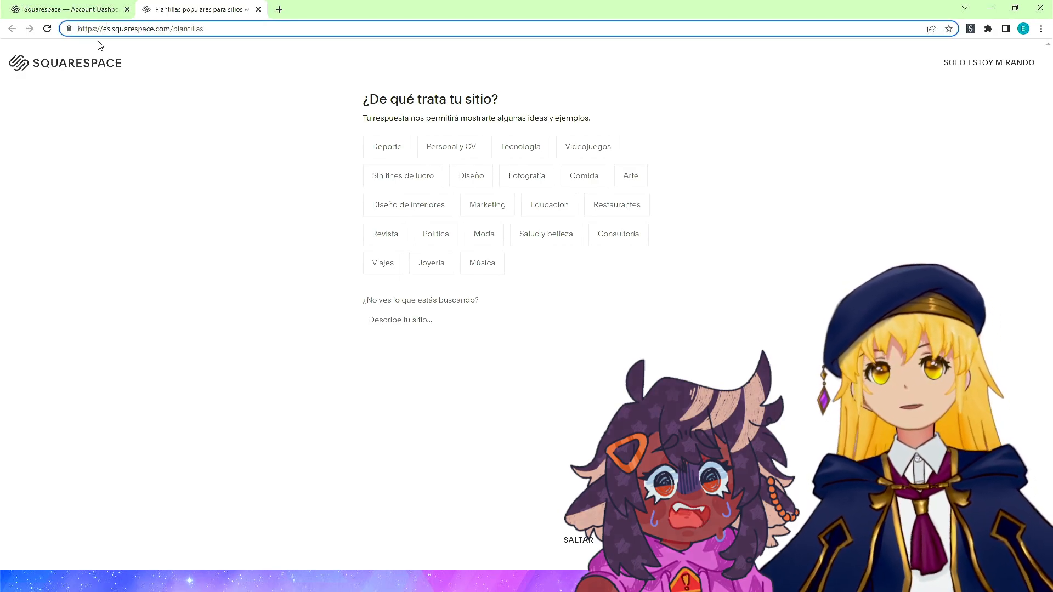
{"action": "key", "text": "Delete"}
{"action": "type", "text": "n"}
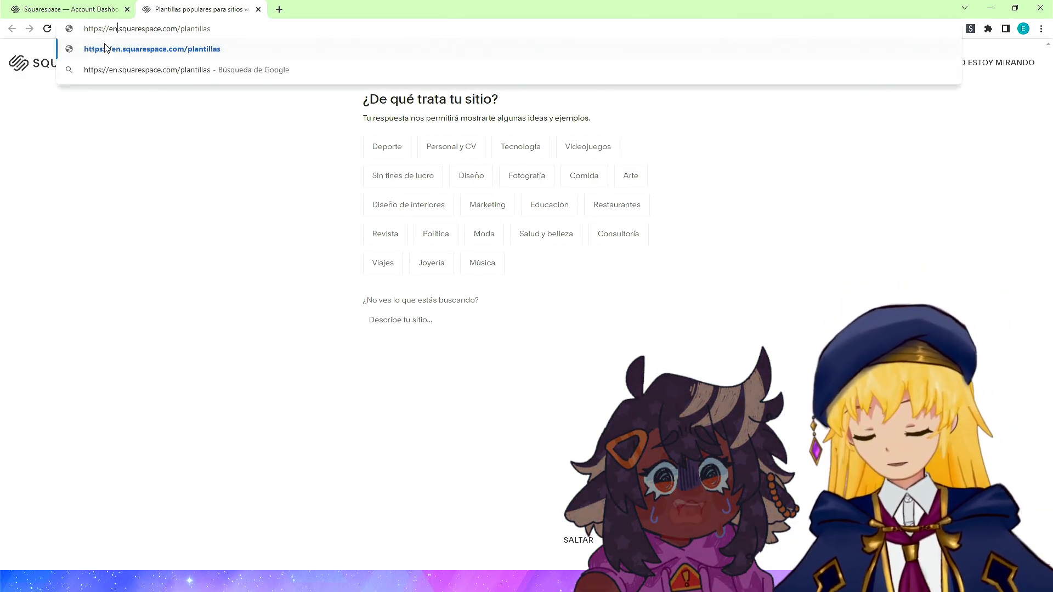
{"action": "key", "text": "Return"}
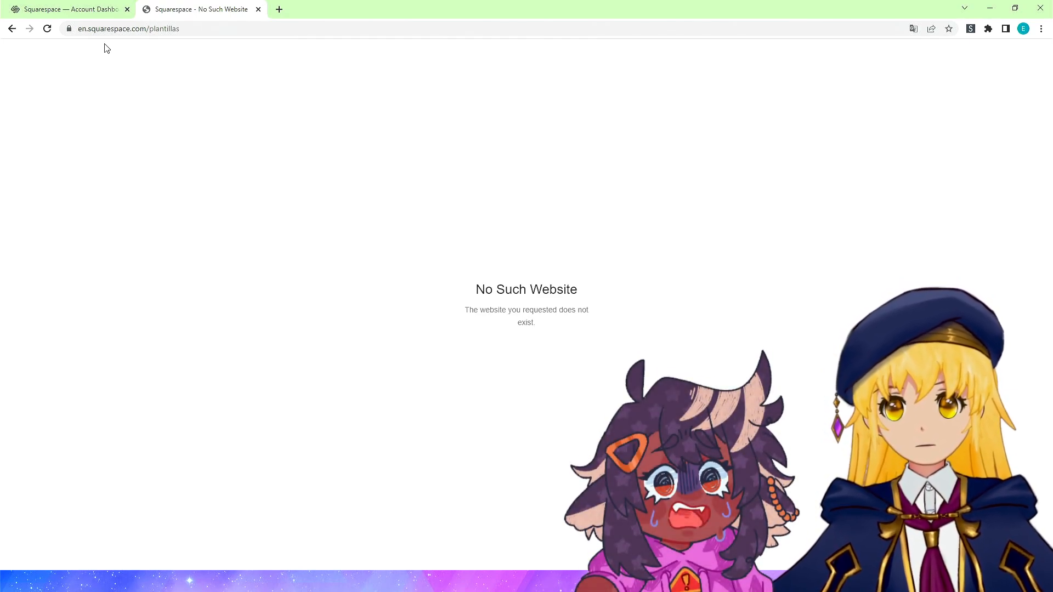
{"action": "key", "text": "alt+Left"}
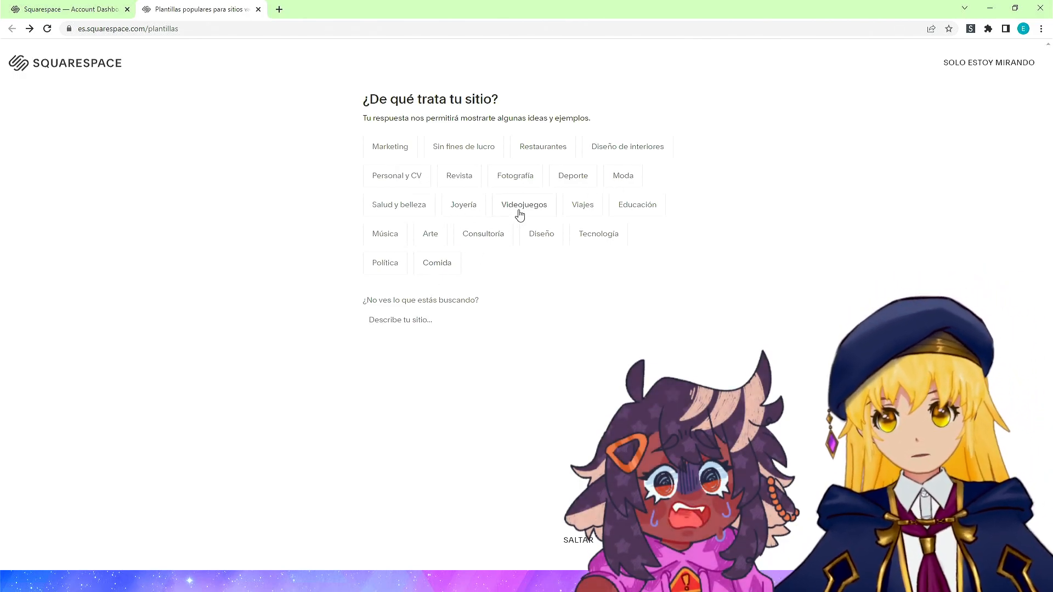
Answer the site questionnaire with Videojuegos, Crear una comunidad, and formalizing a personal idea or project.
{"action": "key", "text": "ctrl+plus"}
{"action": "key", "text": "ctrl+plus"}
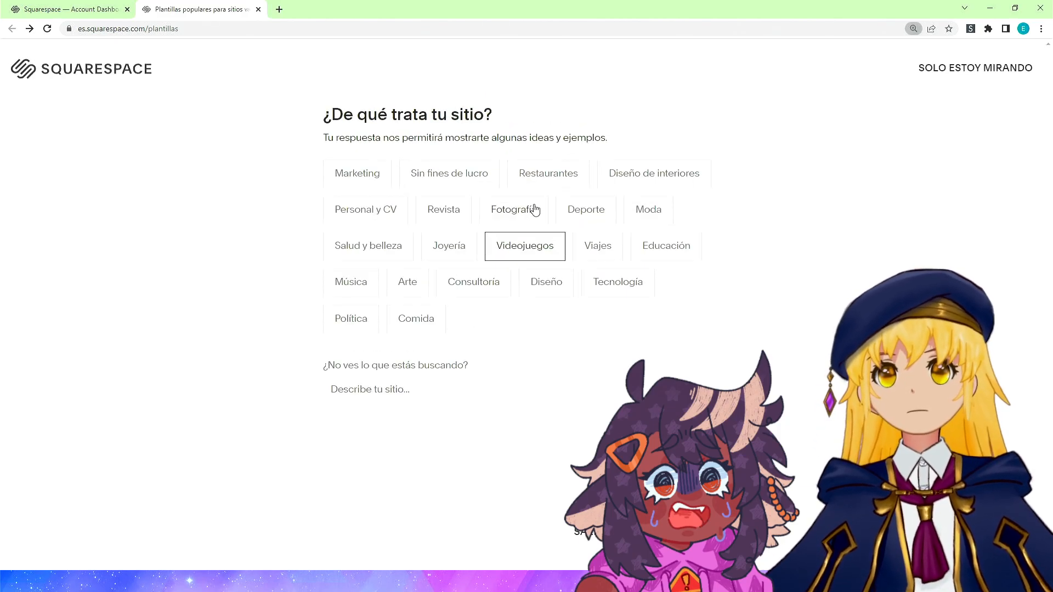
{"action": "key", "text": "ctrl+plus"}
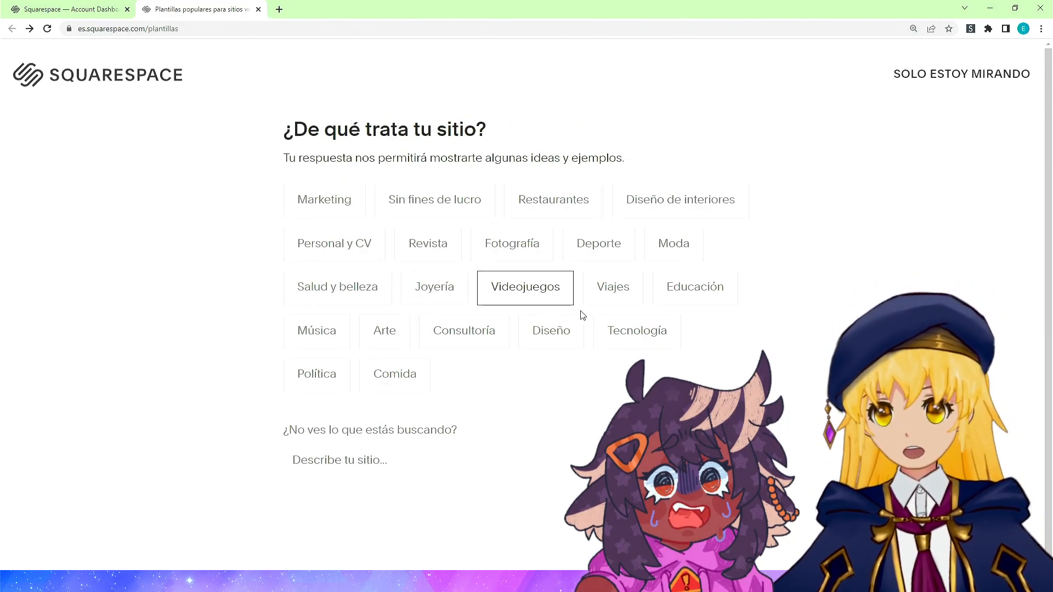
{"action": "left_click", "coordinate": [525, 287]}
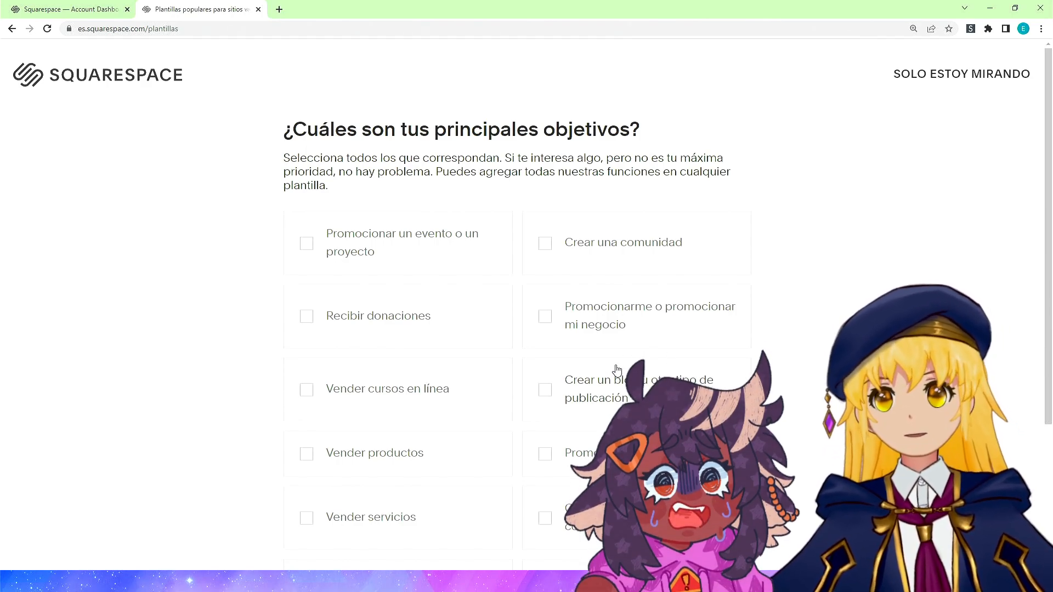
{"action": "left_click", "coordinate": [604, 238]}
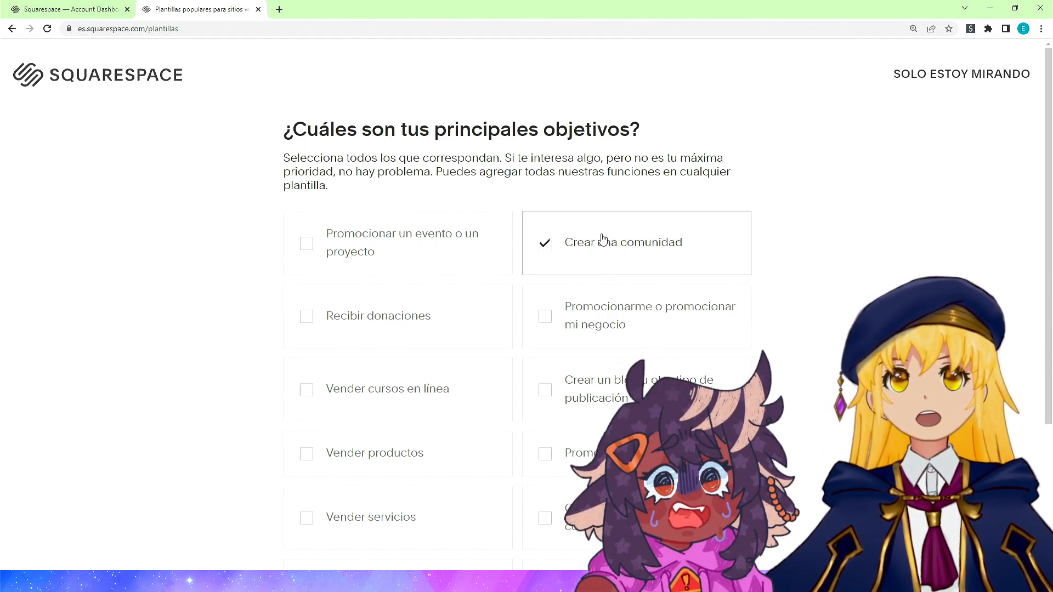
{"action": "scroll", "coordinate": [620, 235], "scroll_direction": "down", "scroll_amount": 3}
{"action": "left_click", "coordinate": [612, 551]}
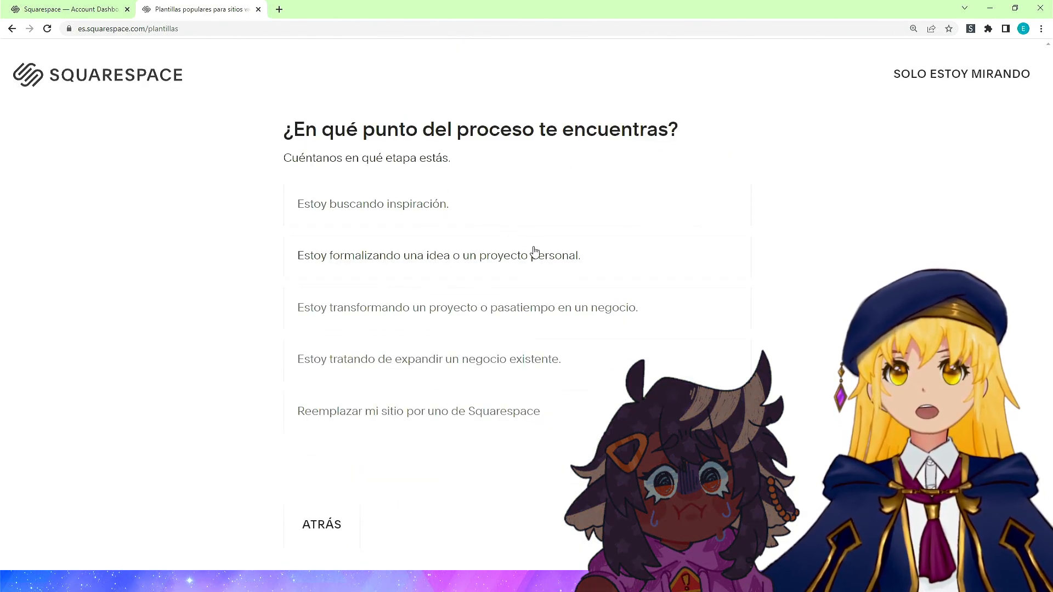
{"action": "left_click", "coordinate": [505, 266]}
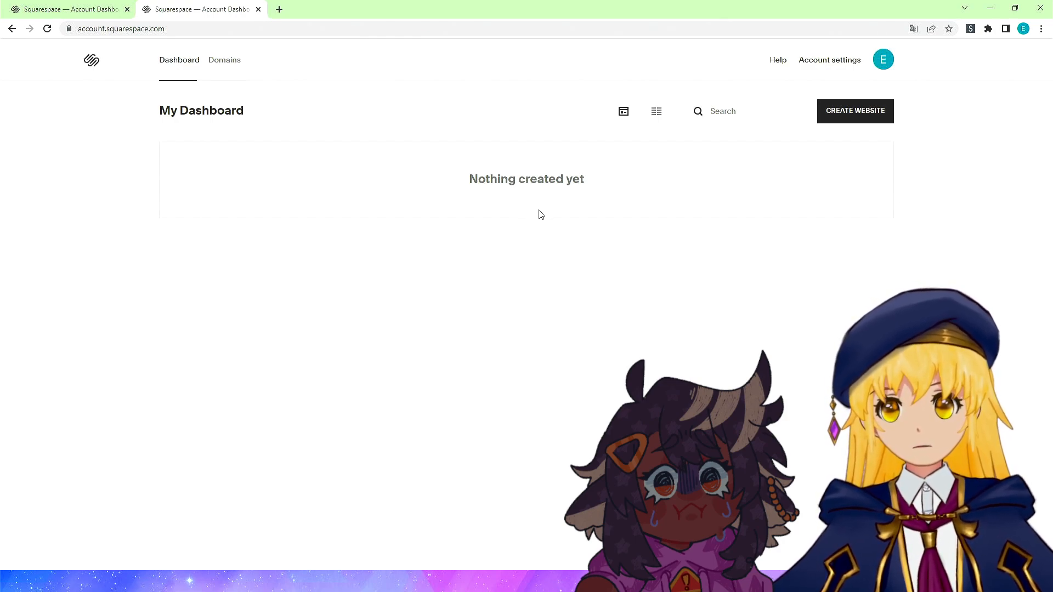
Set the Squarespace account language to Español and close the account settings.
{"action": "left_click", "coordinate": [833, 123]}
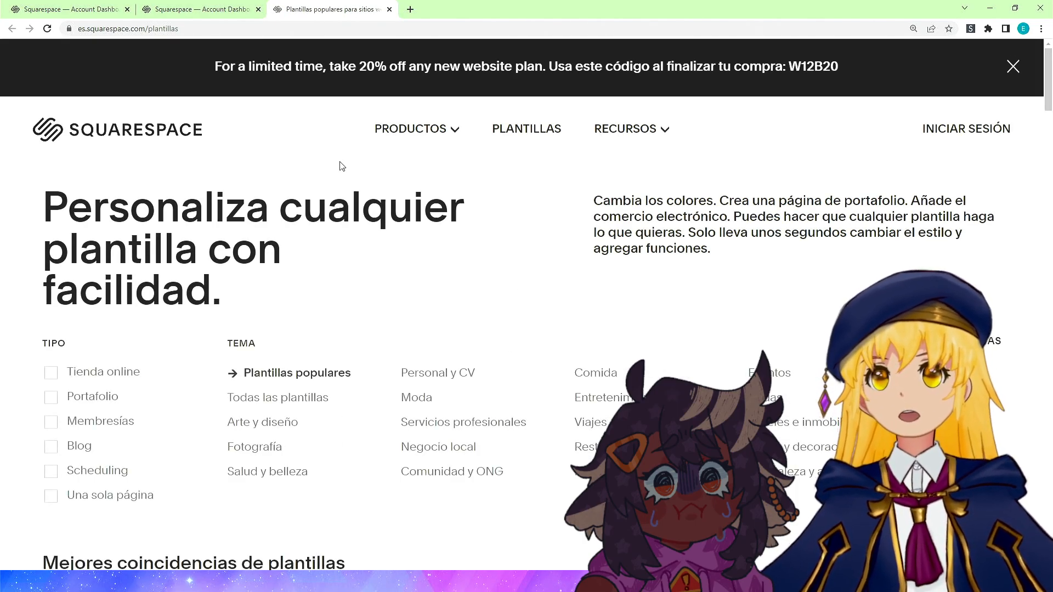
{"action": "key", "text": "ctrl+w"}
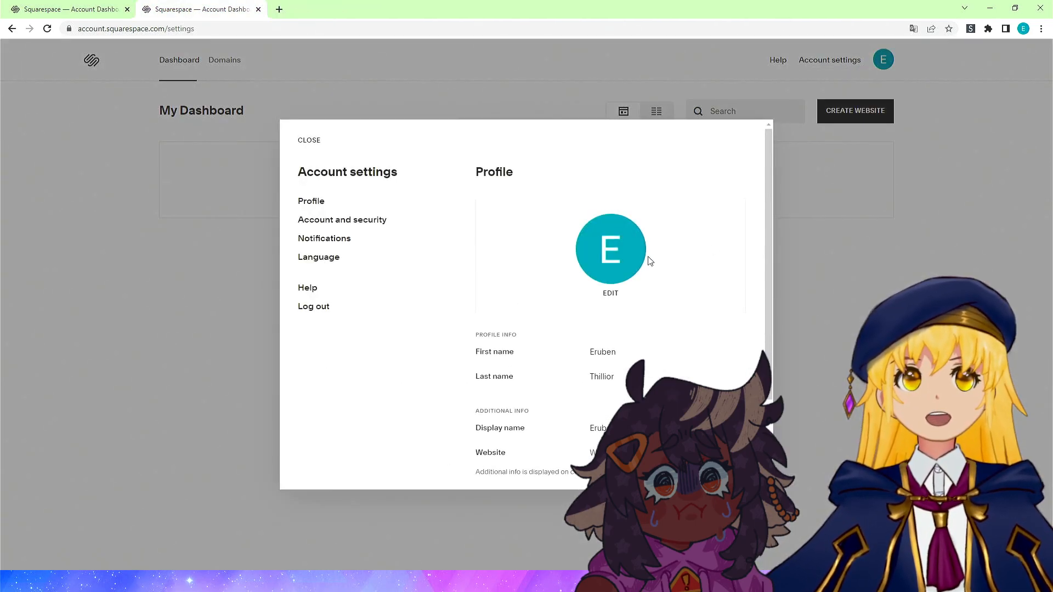
{"action": "left_click", "coordinate": [322, 261]}
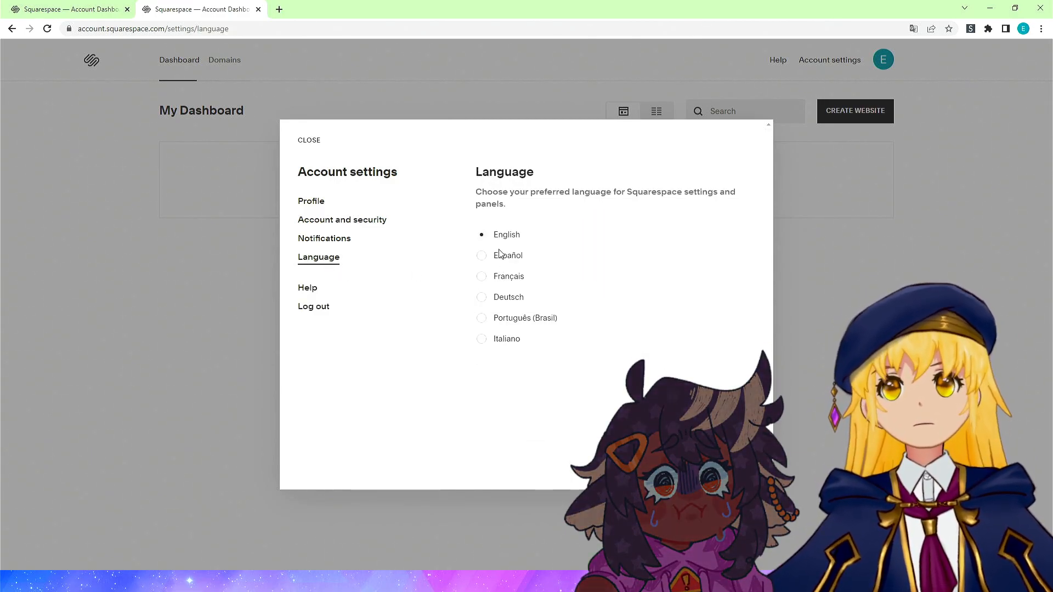
{"action": "left_click", "coordinate": [485, 256]}
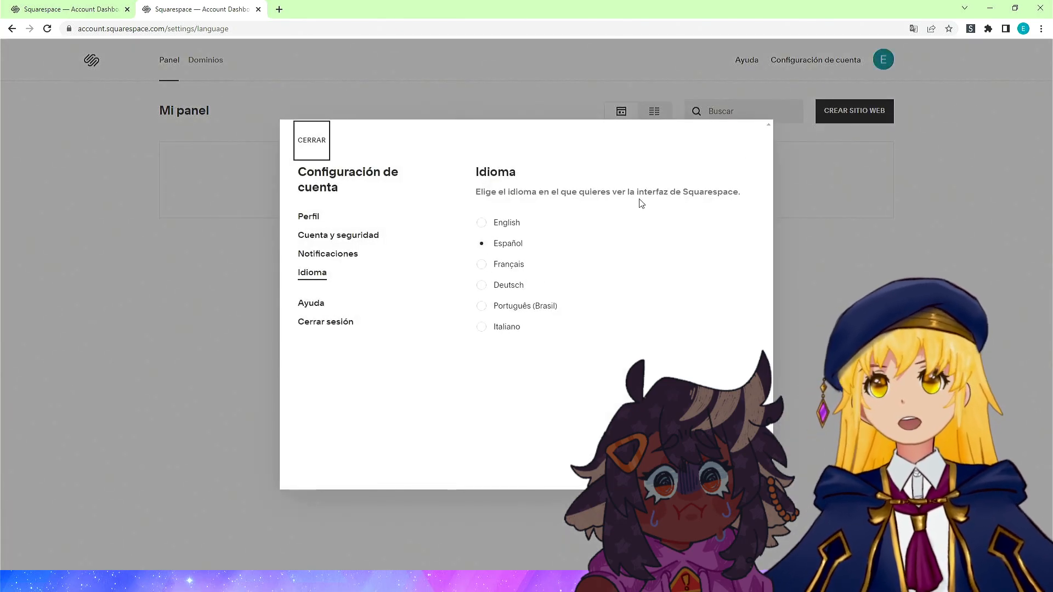
{"action": "left_click", "coordinate": [862, 204]}
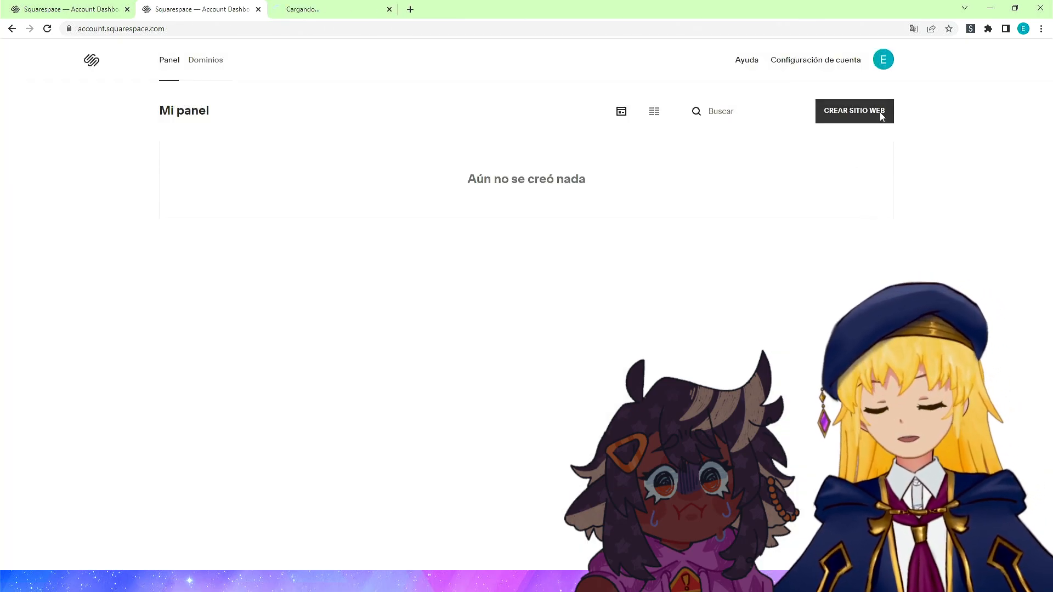
Start creating a new website and switch to the templates page.
{"action": "left_click", "coordinate": [880, 112]}
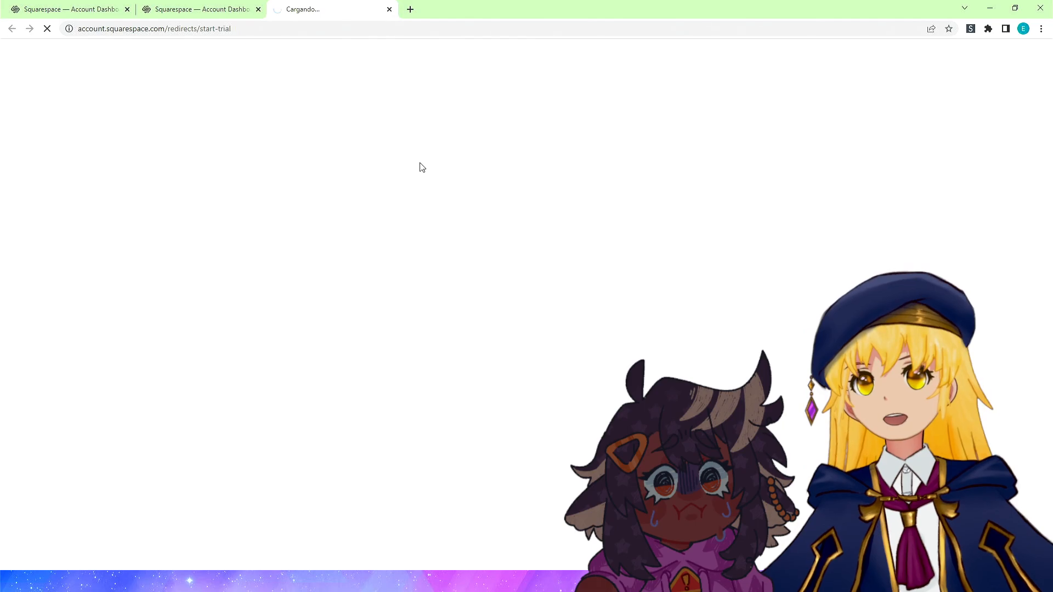
{"action": "left_click", "coordinate": [124, 14]}
{"action": "left_click", "coordinate": [128, 10]}
{"action": "left_click", "coordinate": [154, 10]}
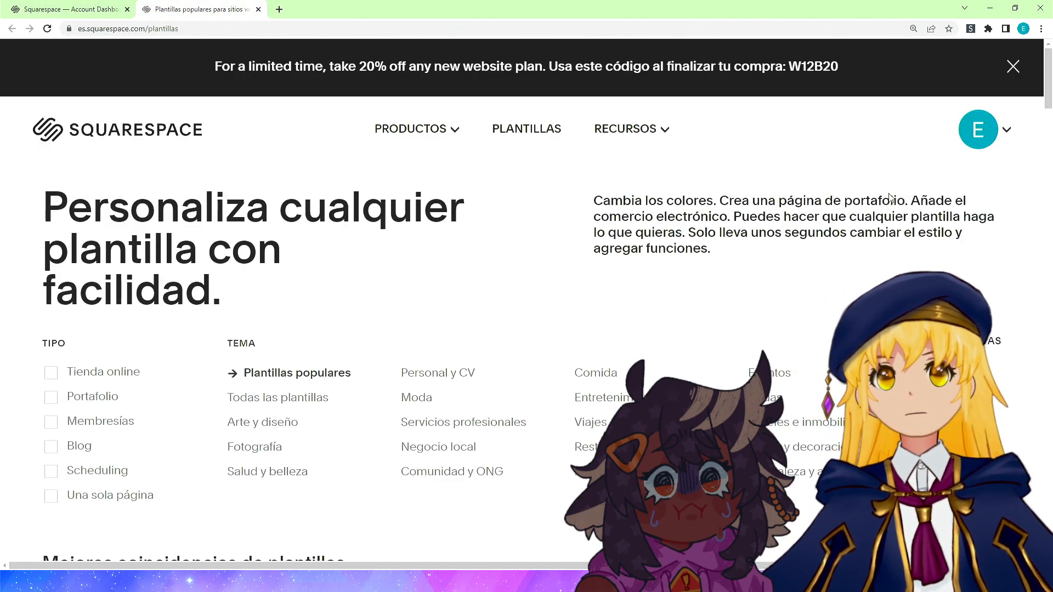
Look at the Creación de páginas web product page, then return to Plantillas.
{"action": "scroll", "coordinate": [494, 275], "scroll_direction": "down", "scroll_amount": 2}
{"action": "scroll", "coordinate": [658, 192], "scroll_direction": "up", "scroll_amount": 2}
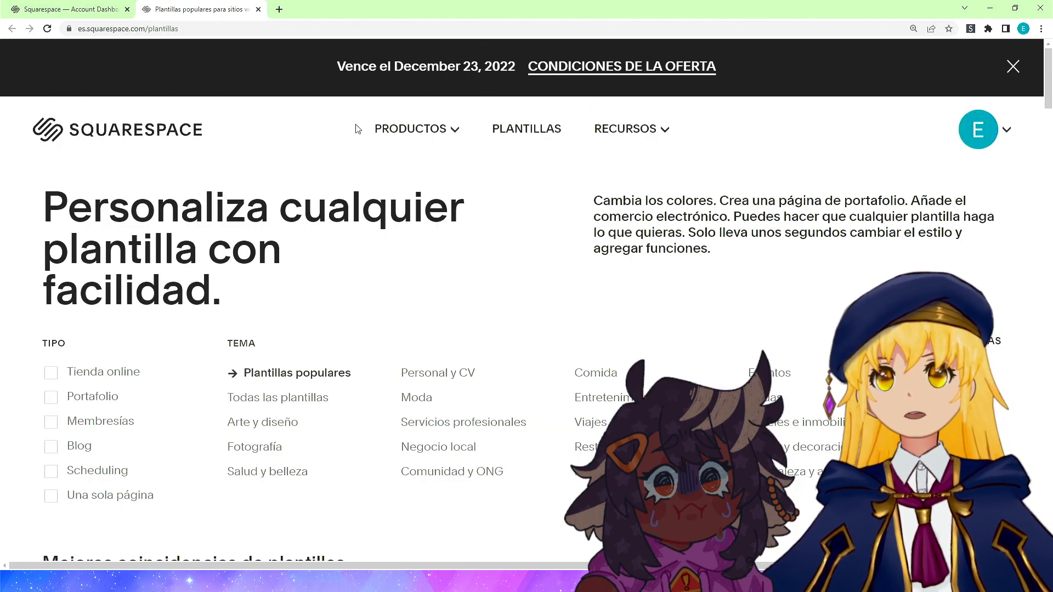
{"action": "mouse_move", "coordinate": [408, 130]}
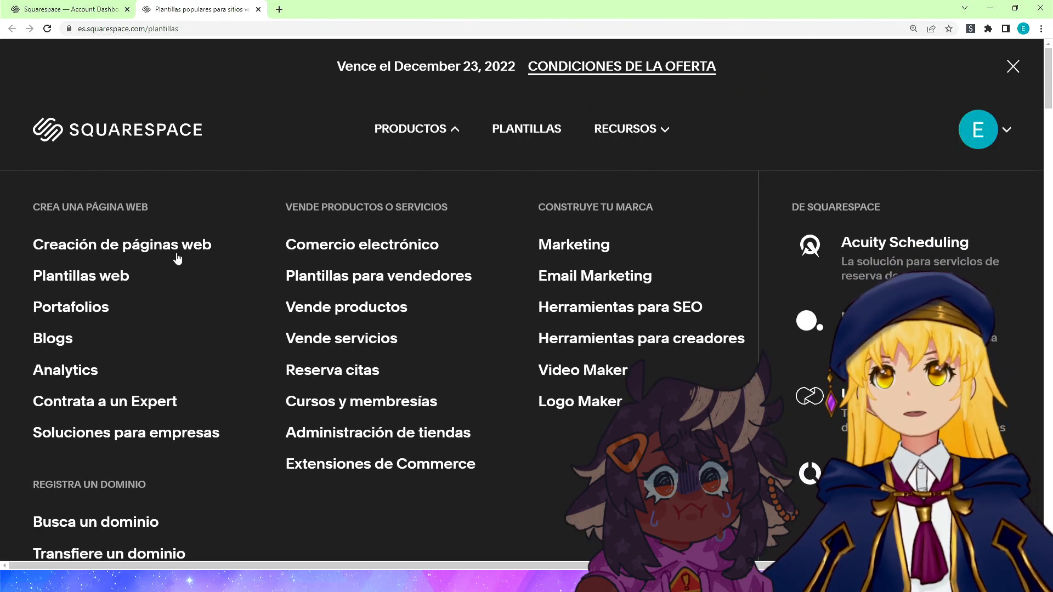
{"action": "left_click", "coordinate": [154, 247]}
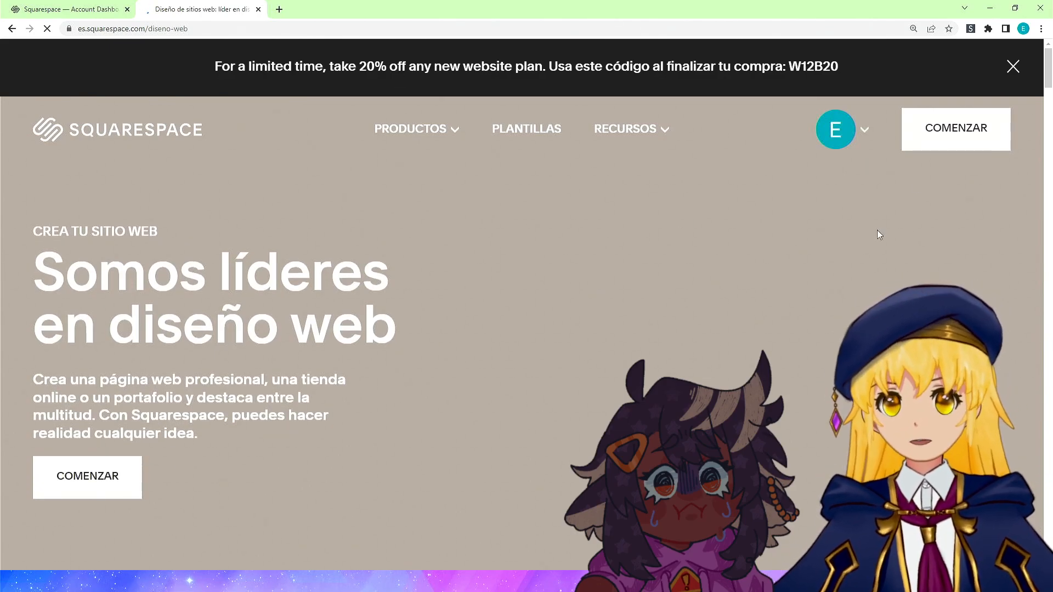
{"action": "left_click", "coordinate": [527, 130]}
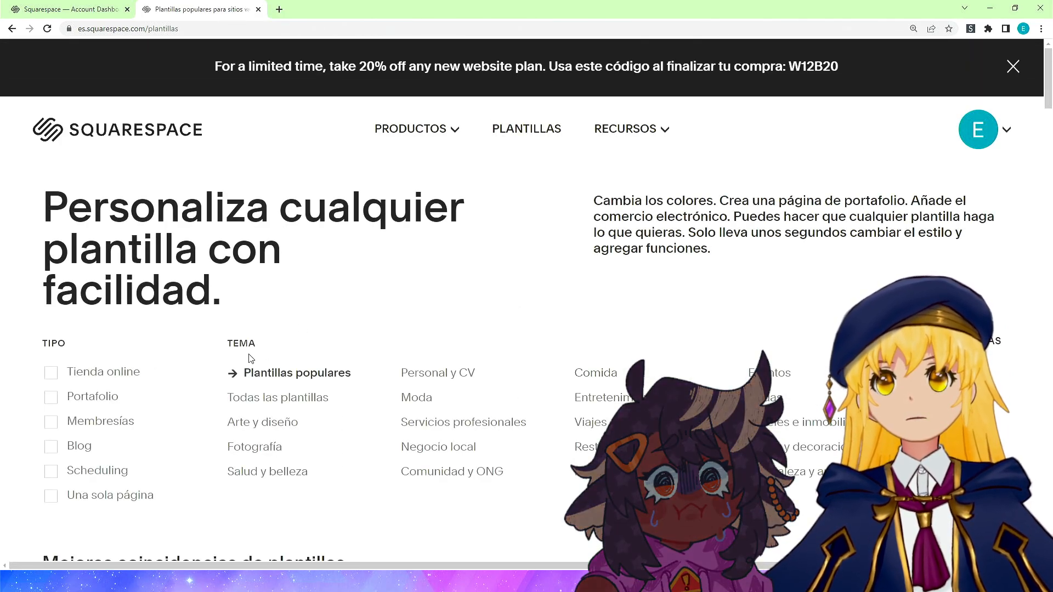
Browse the popular templates and start a new site with the Bailard template.
{"action": "scroll", "coordinate": [115, 384], "scroll_direction": "down", "scroll_amount": 5}
{"action": "scroll", "coordinate": [99, 346], "scroll_direction": "up", "scroll_amount": 4}
{"action": "scroll", "coordinate": [98, 346], "scroll_direction": "down", "scroll_amount": 15}
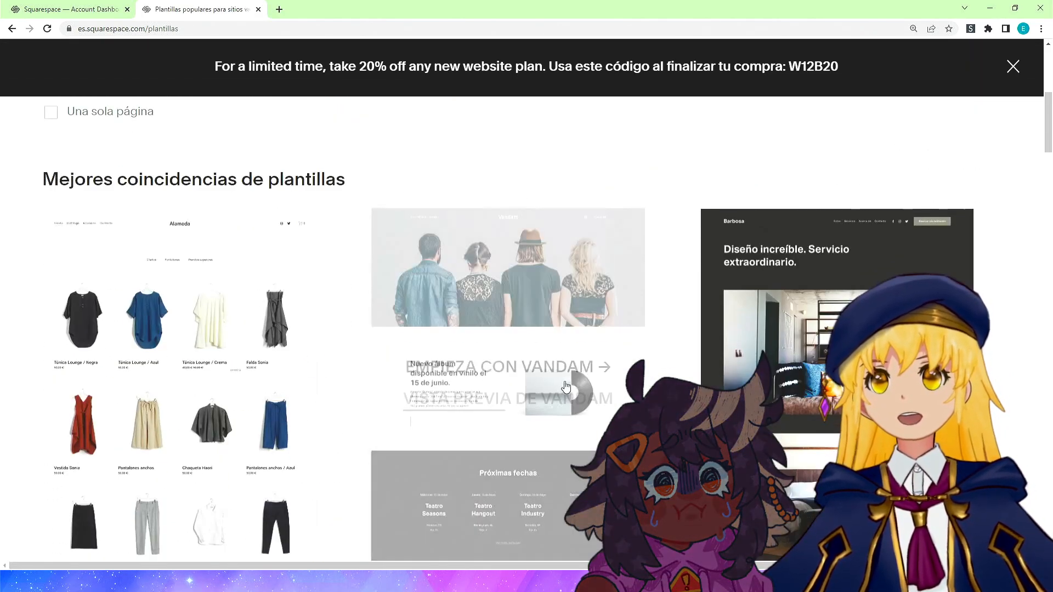
{"action": "scroll", "coordinate": [527, 367], "scroll_direction": "down", "scroll_amount": 8}
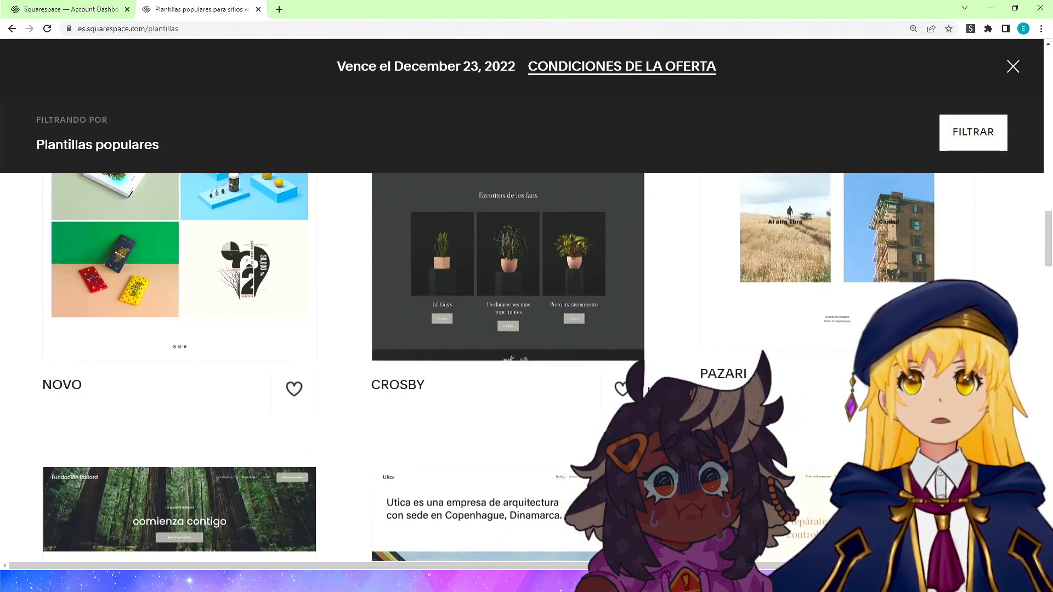
{"action": "scroll", "coordinate": [644, 392], "scroll_direction": "up", "scroll_amount": 2}
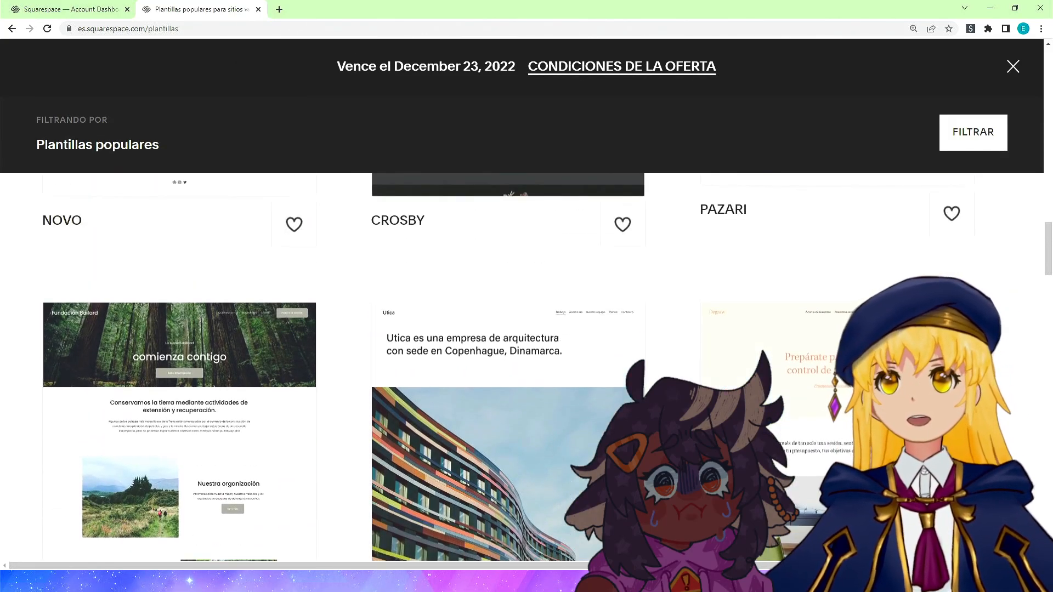
{"action": "scroll", "coordinate": [644, 393], "scroll_direction": "down", "scroll_amount": 3}
{"action": "scroll", "coordinate": [258, 364], "scroll_direction": "up", "scroll_amount": 3}
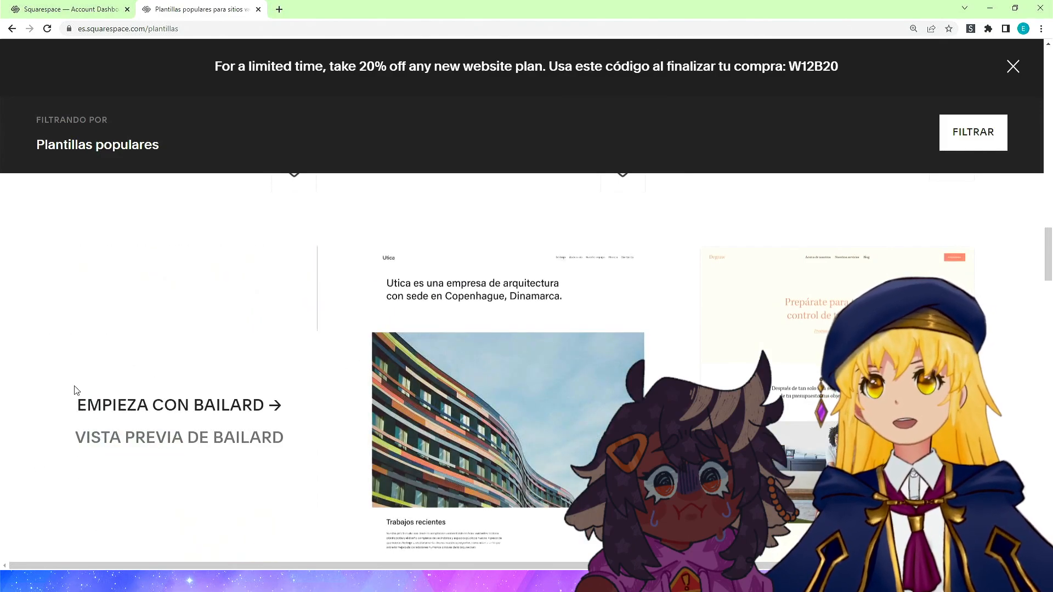
{"action": "left_click", "coordinate": [219, 405]}
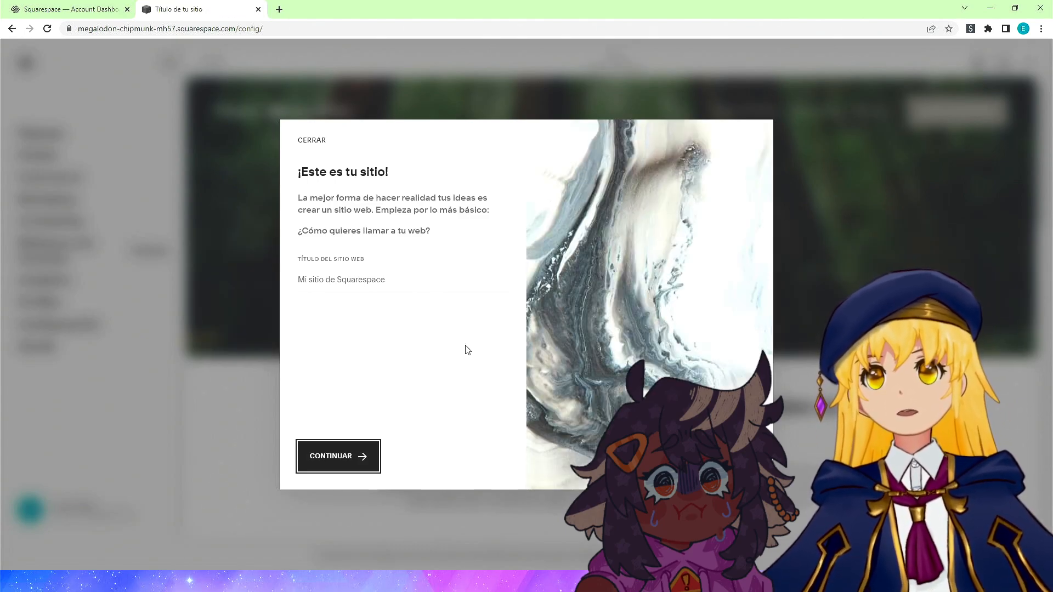
Skip the site title prompt and the dynamic editor introduction to begin editing the homepage.
{"action": "left_click", "coordinate": [312, 140]}
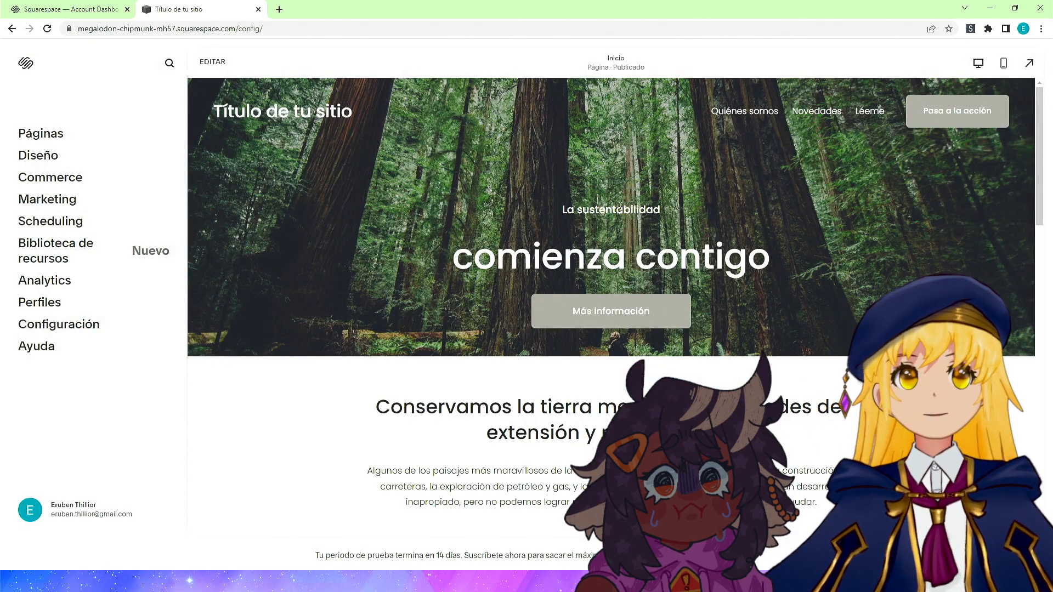
{"action": "double_click", "coordinate": [543, 175]}
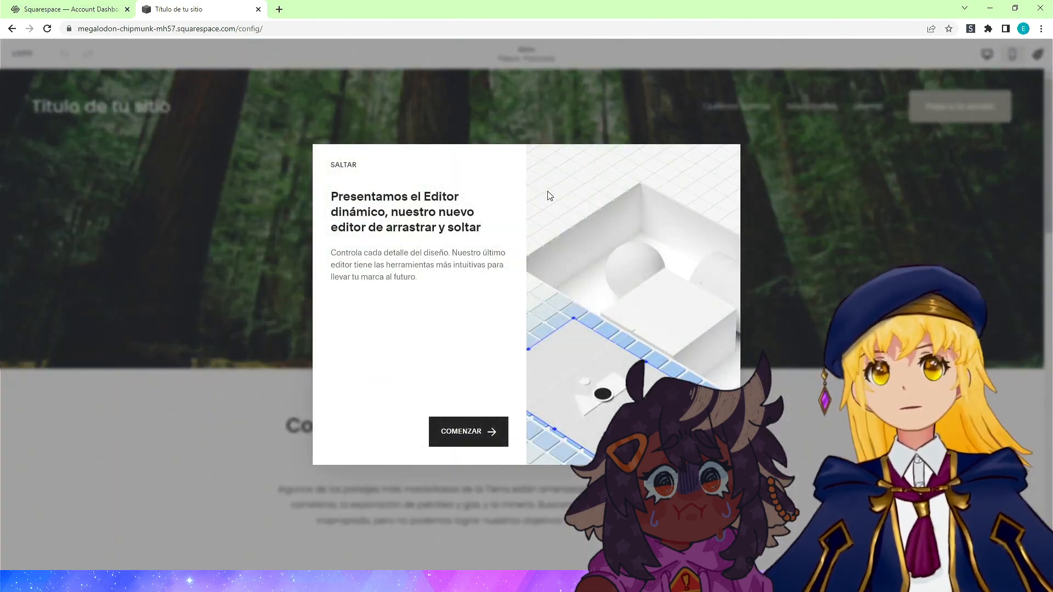
{"action": "left_click", "coordinate": [343, 165]}
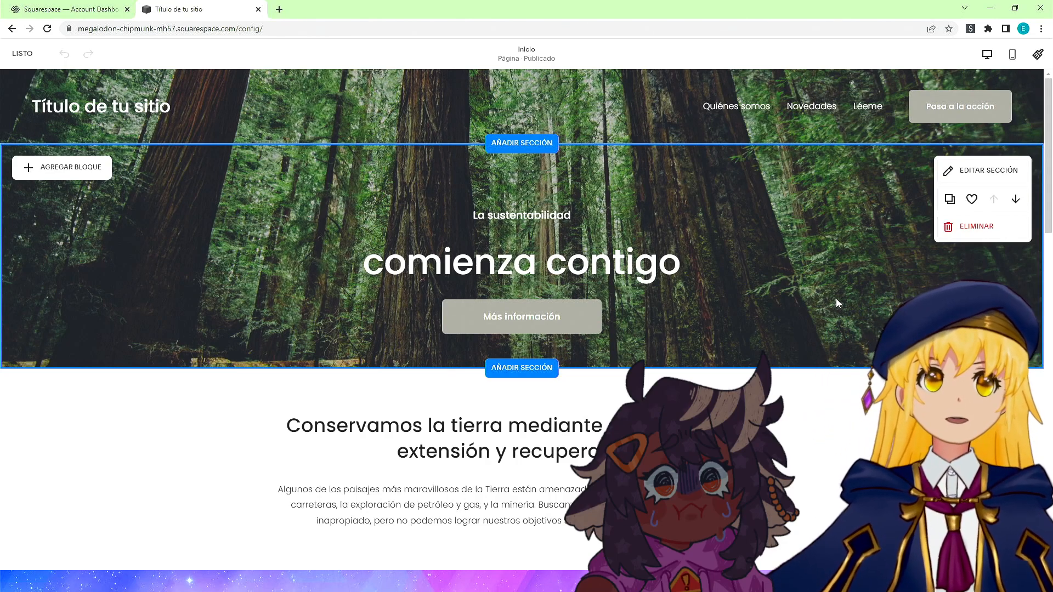
Open the hero section's background settings and dismiss the custom backgrounds introduction.
{"action": "left_click", "coordinate": [954, 175]}
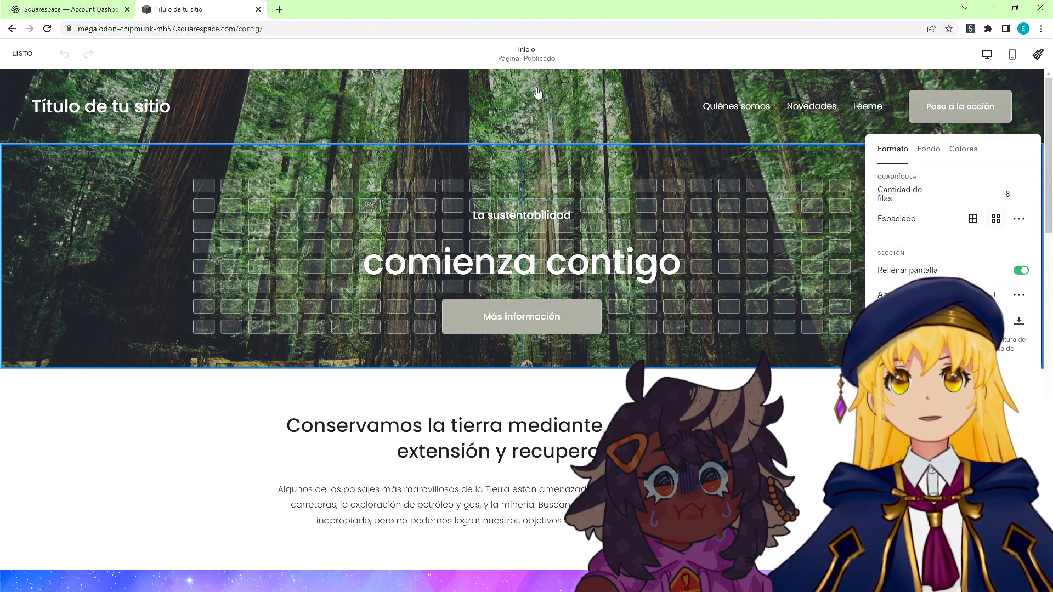
{"action": "left_click", "coordinate": [933, 154]}
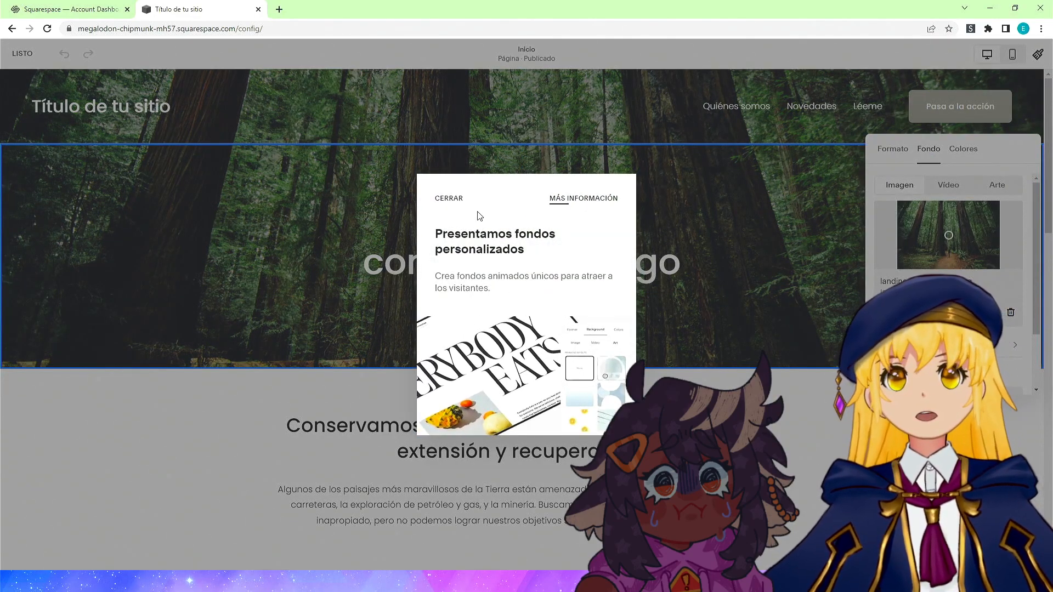
{"action": "left_click", "coordinate": [449, 198]}
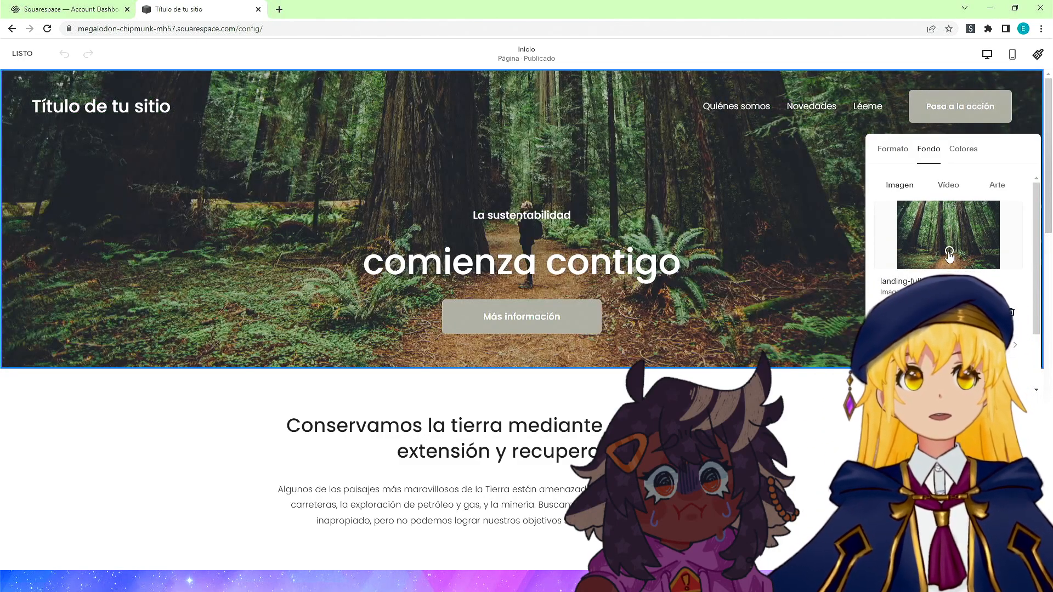
Try moving the focal point of the forest background image to different spots.
{"action": "left_click", "coordinate": [949, 232]}
{"action": "left_click", "coordinate": [902, 224]}
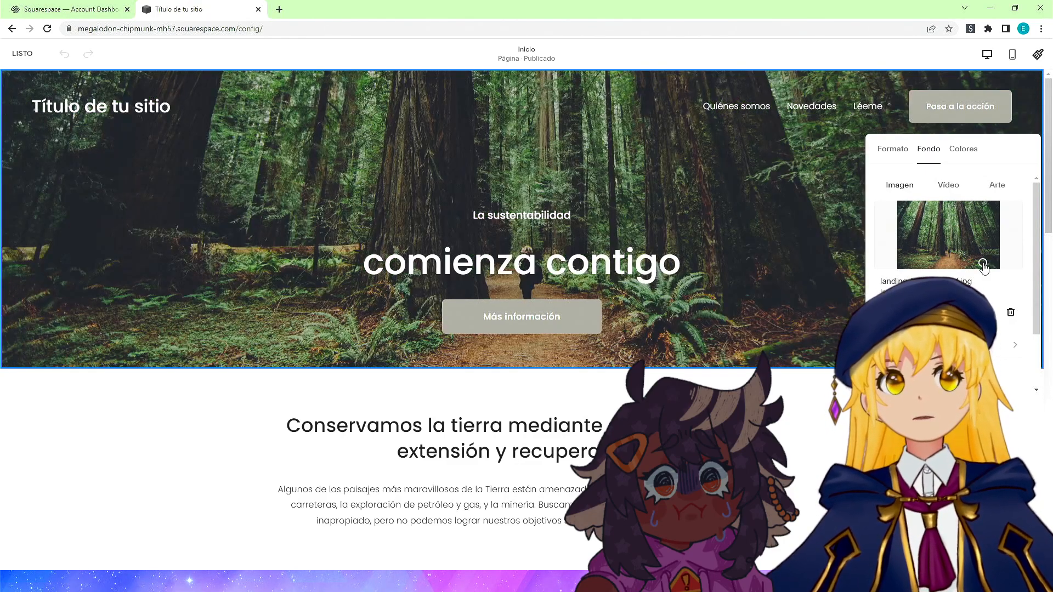
{"action": "left_click", "coordinate": [983, 262]}
{"action": "left_click", "coordinate": [993, 221]}
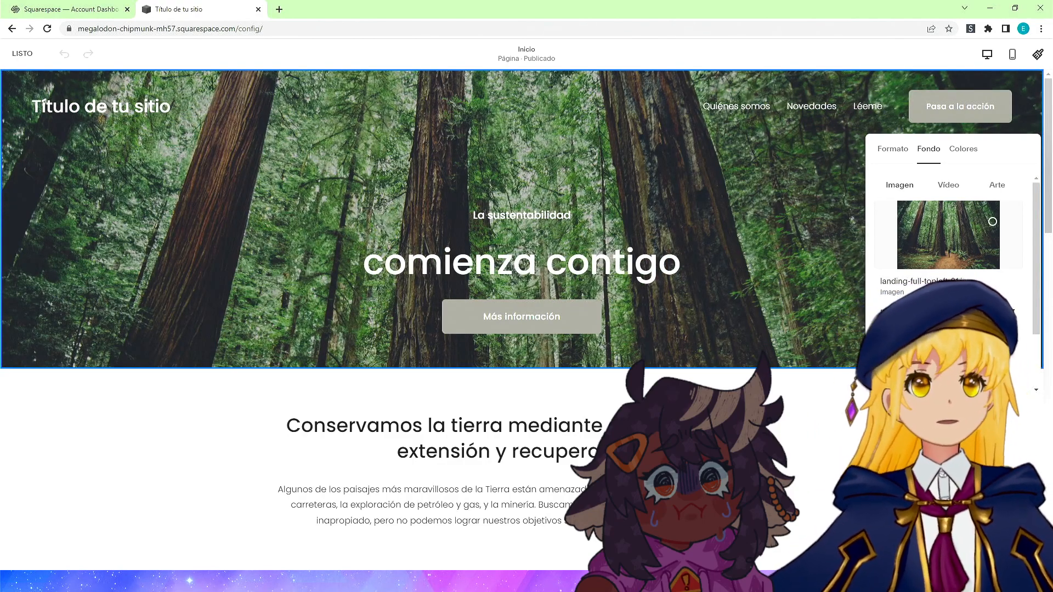
Replace the hero background image with asd.png and shift its focal point toward the upper right.
{"action": "left_click", "coordinate": [899, 313]}
{"action": "left_click", "coordinate": [824, 338]}
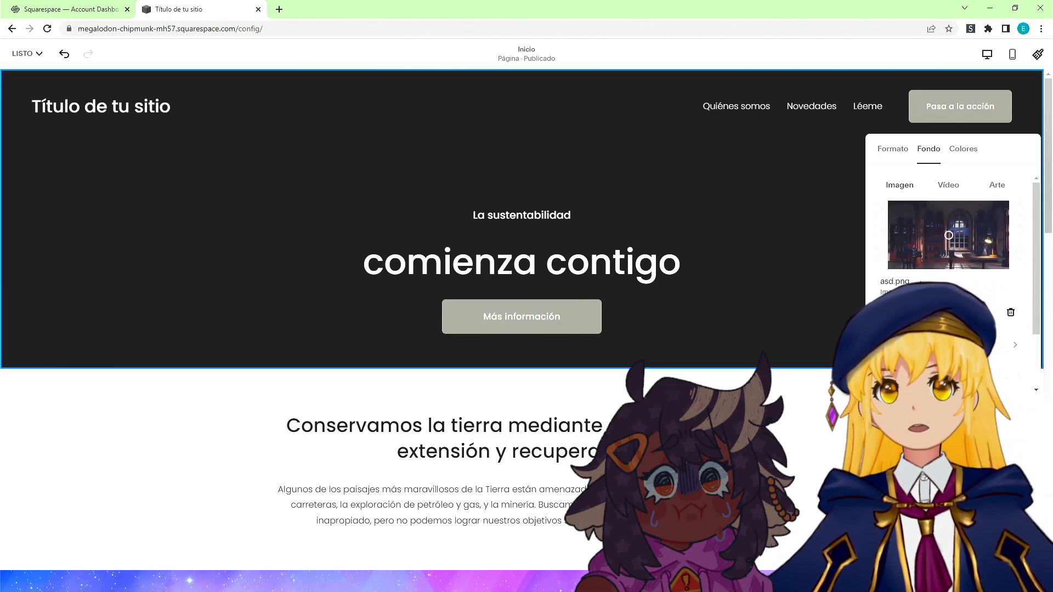
{"action": "left_click_drag", "start_coordinate": [949, 239], "coordinate": [991, 225]}
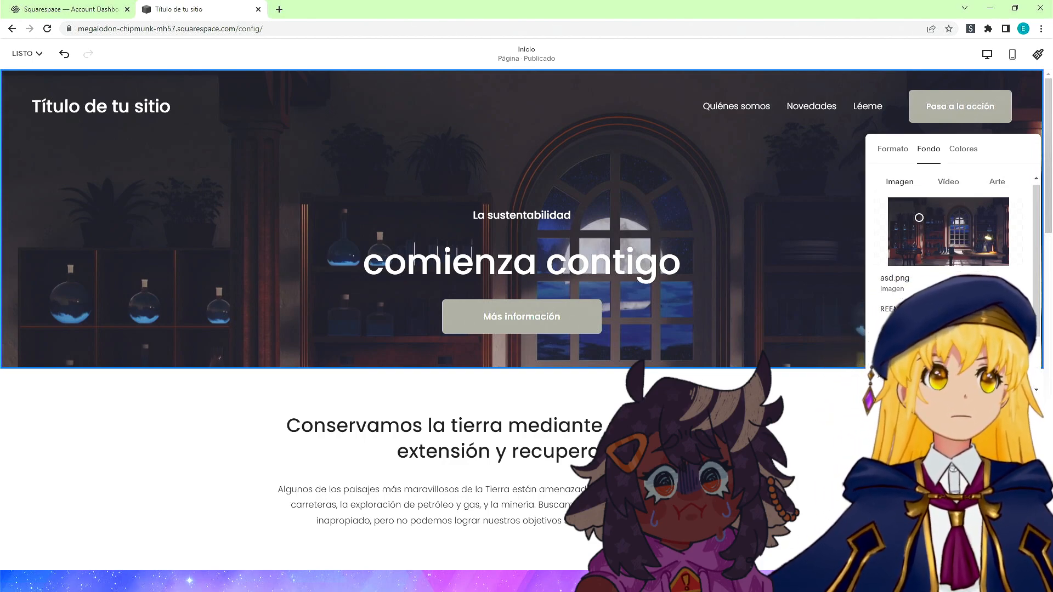
Apply an image effect to the hero background, then return and close the section settings.
{"action": "scroll", "coordinate": [951, 236], "scroll_direction": "down", "scroll_amount": 2}
{"action": "left_click", "coordinate": [974, 270]}
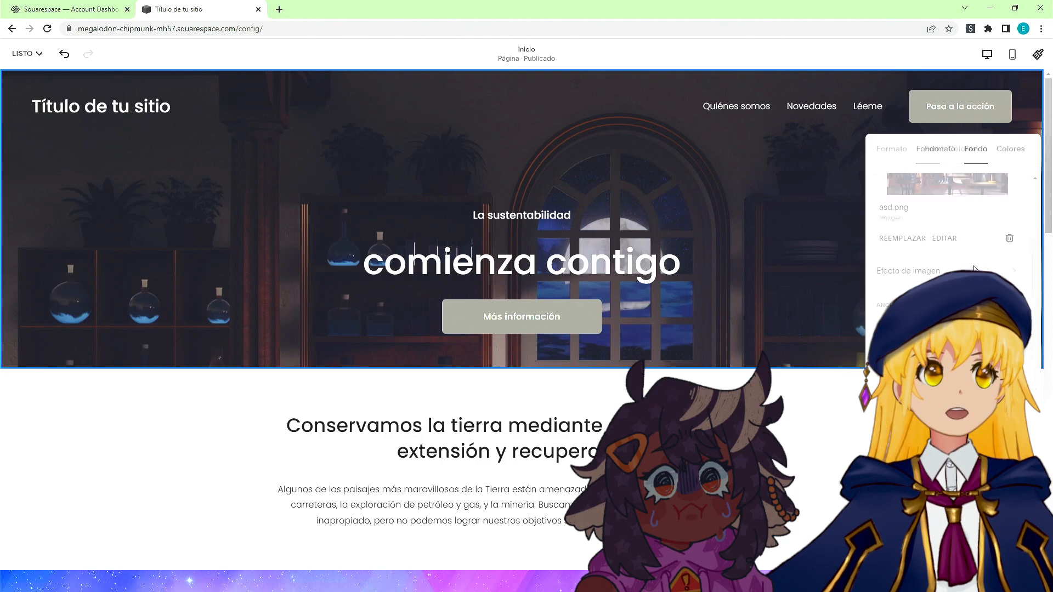
{"action": "scroll", "coordinate": [988, 242], "scroll_direction": "down", "scroll_amount": 1}
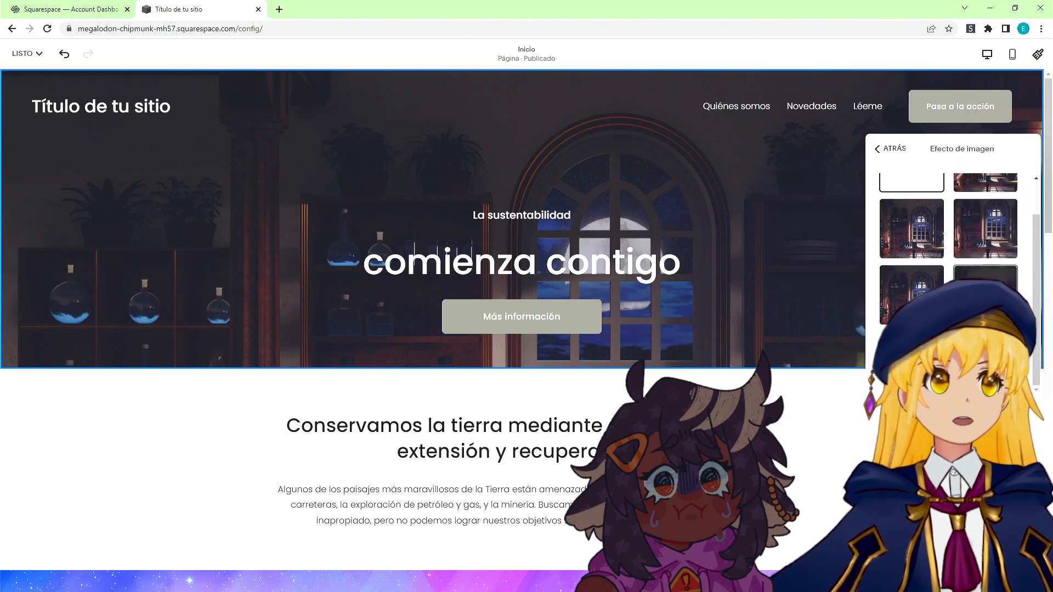
{"action": "left_click", "coordinate": [986, 274]}
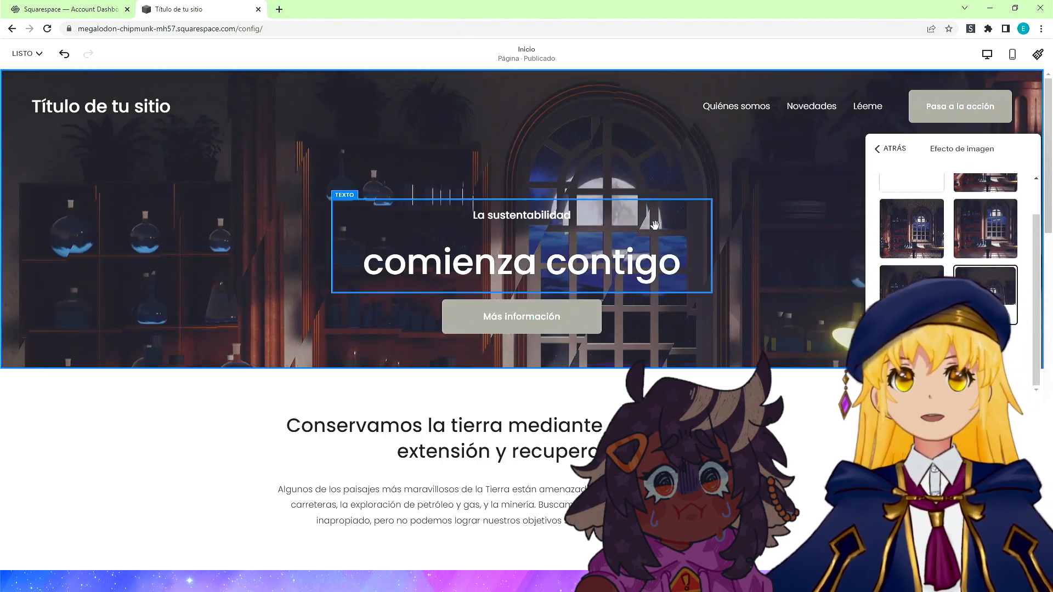
{"action": "left_click", "coordinate": [886, 154]}
{"action": "left_click", "coordinate": [835, 410]}
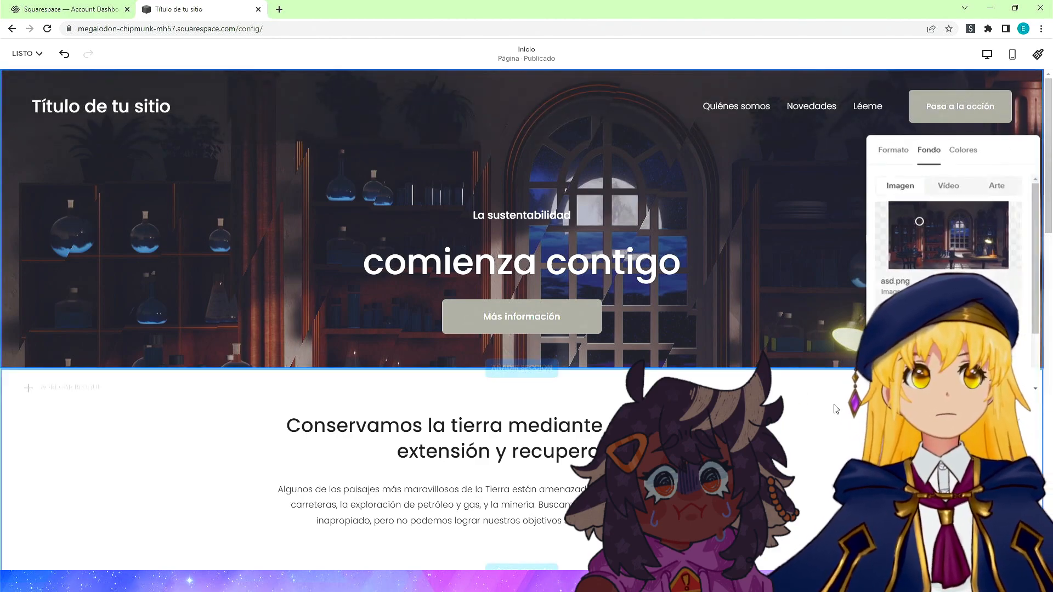
{"action": "scroll", "coordinate": [831, 389], "scroll_direction": "down", "scroll_amount": 4}
{"action": "scroll", "coordinate": [434, 254], "scroll_direction": "up", "scroll_amount": 2}
{"action": "scroll", "coordinate": [434, 254], "scroll_direction": "up", "scroll_amount": 2}
{"action": "scroll", "coordinate": [467, 264], "scroll_direction": "down", "scroll_amount": 3}
{"action": "scroll", "coordinate": [482, 269], "scroll_direction": "up", "scroll_amount": 3}
{"action": "double_click", "coordinate": [488, 270]}
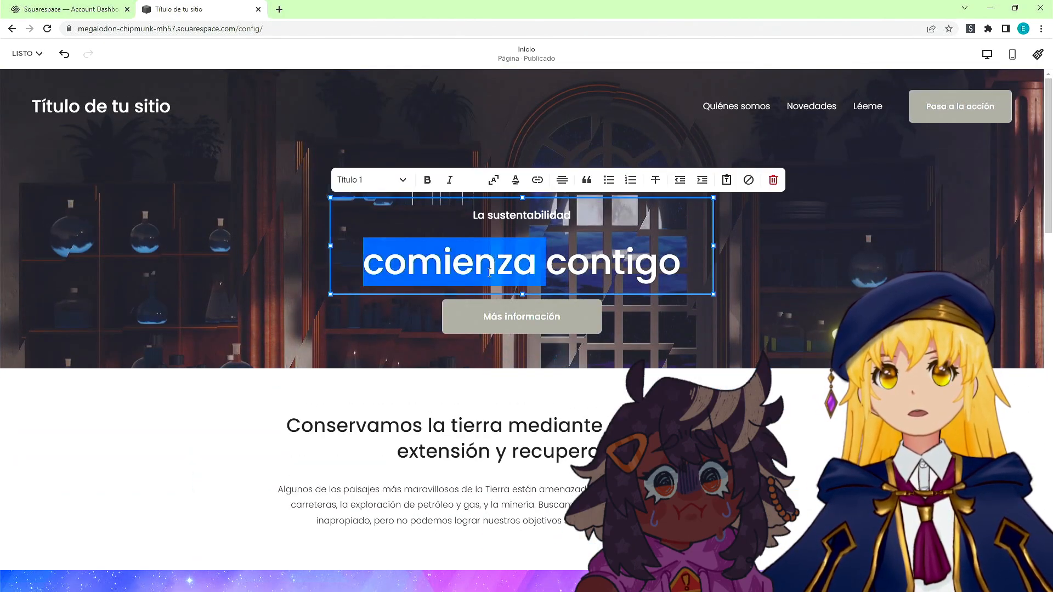
{"action": "key", "text": "ctrl+a"}
{"action": "type", "text": "Er"}
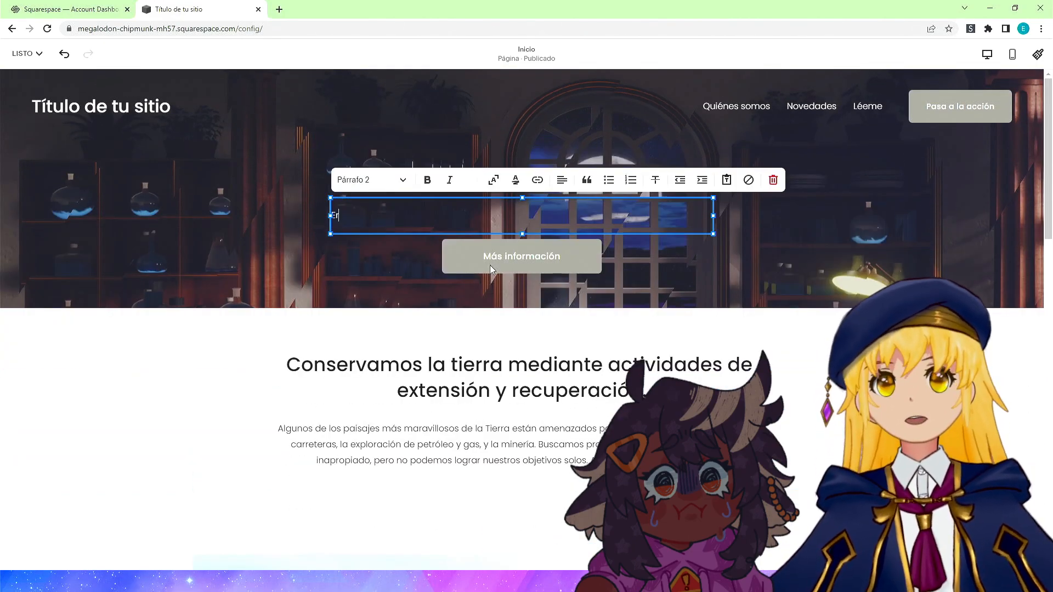
{"action": "key", "text": "ctrl+z"}
{"action": "key", "text": "ctrl+z"}
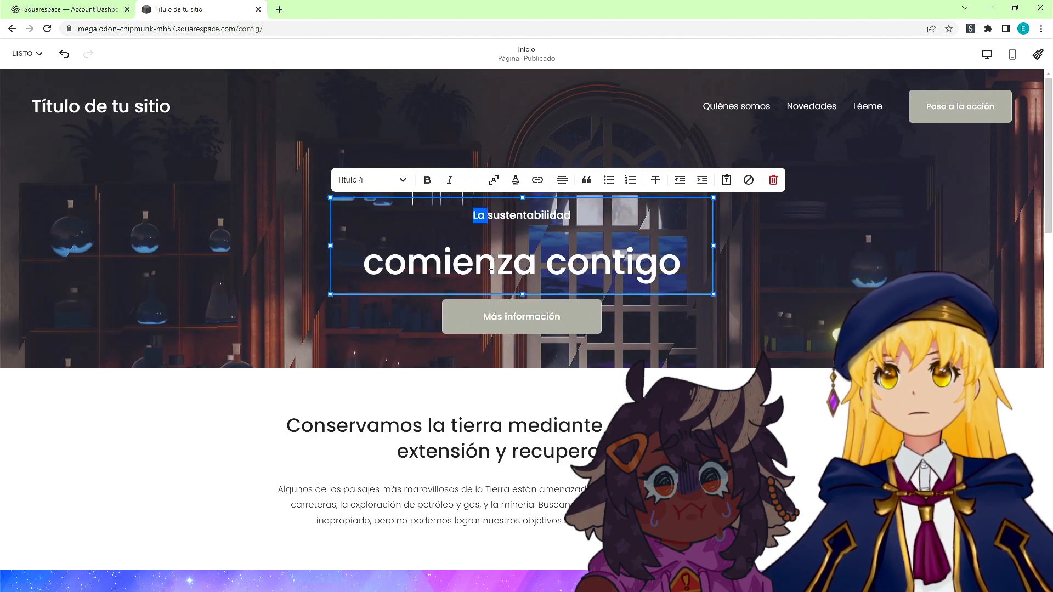
Replace the main hero heading 'comienza contigo' with the alchemist character's name.
{"action": "left_click", "coordinate": [491, 266]}
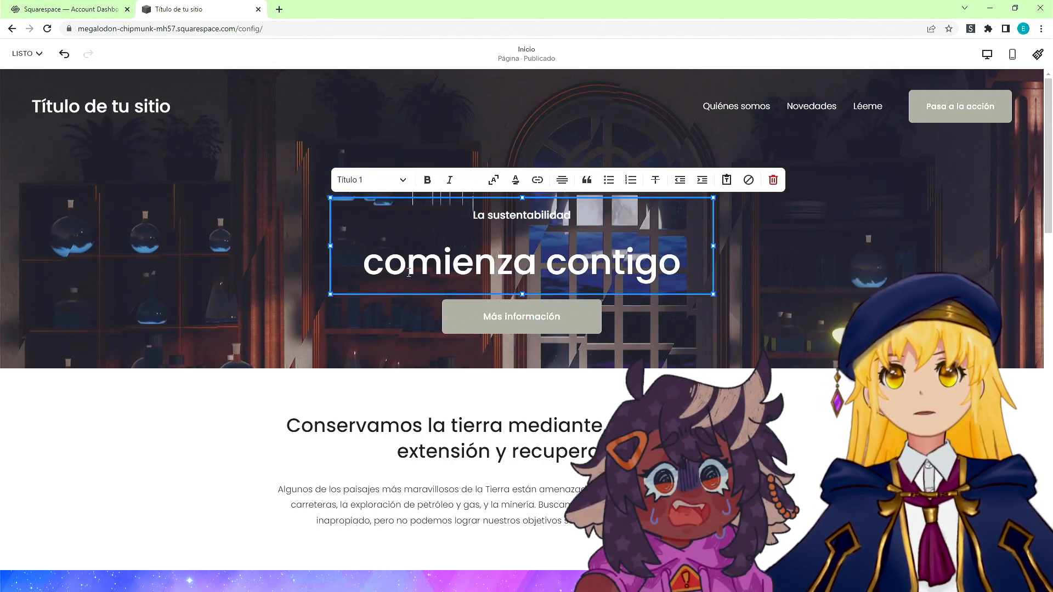
{"action": "left_click", "coordinate": [367, 267]}
{"action": "left_click_drag", "start_coordinate": [368, 268], "coordinate": [672, 260]}
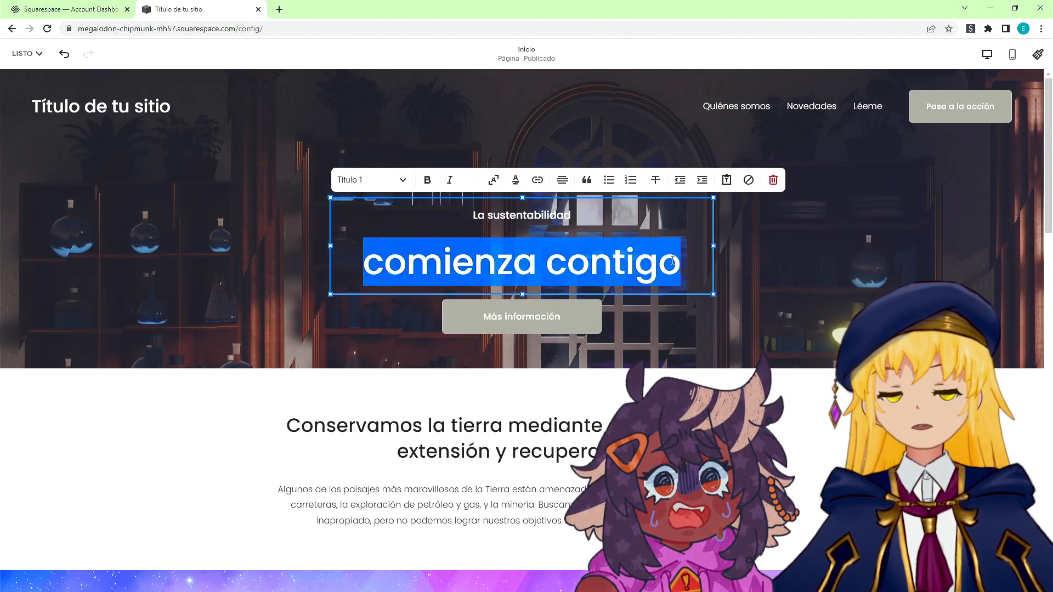
{"action": "type", "text": "Eruben"}
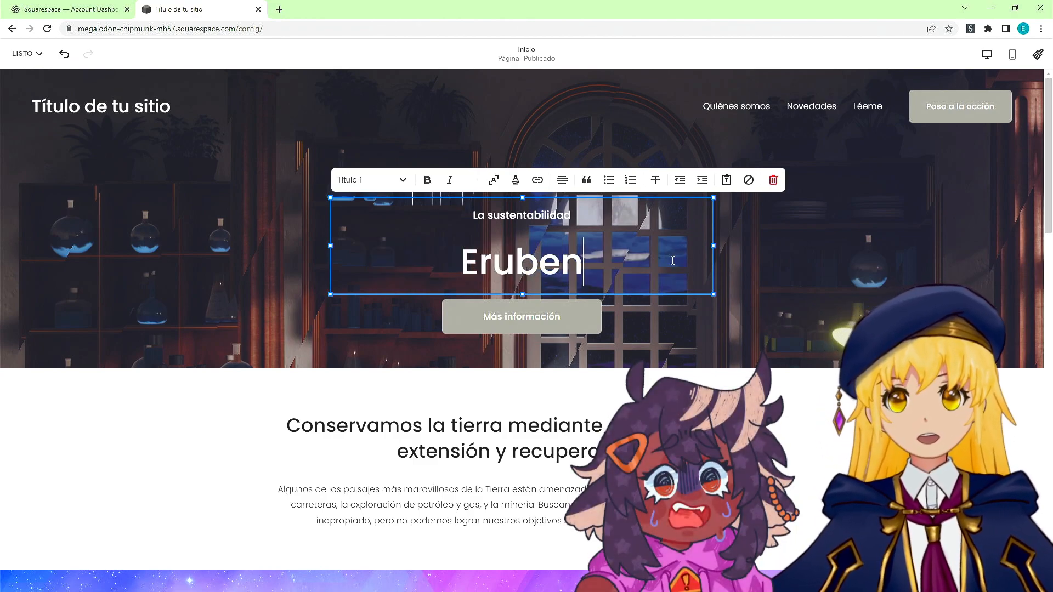
{"action": "type", "text": " Thillior"}
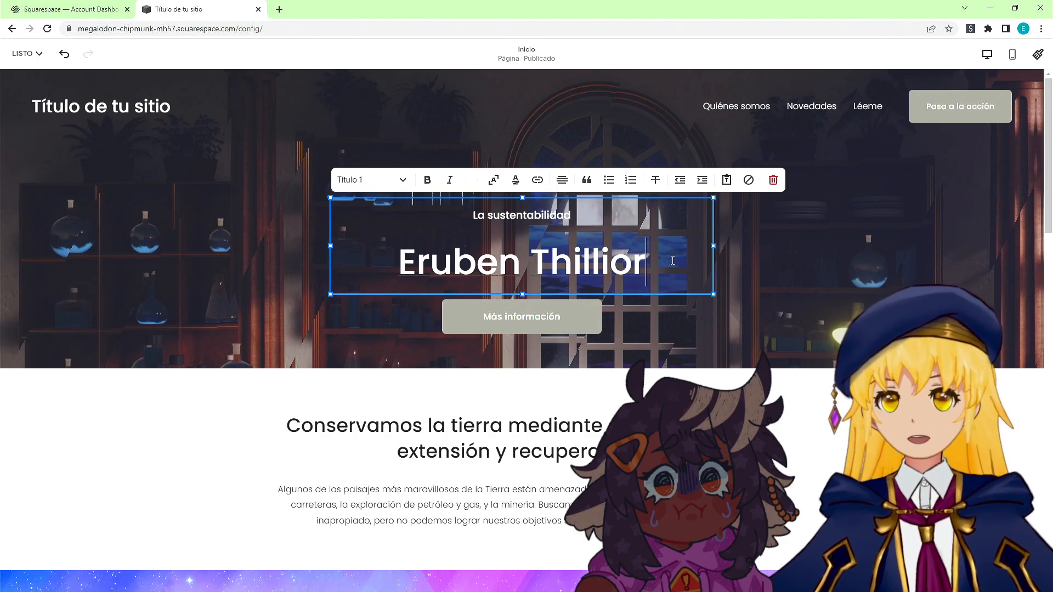
Replace the small subtitle 'La sustentabilidad' with 'Professional alchemiust'.
{"action": "key", "text": "ctrl+a"}
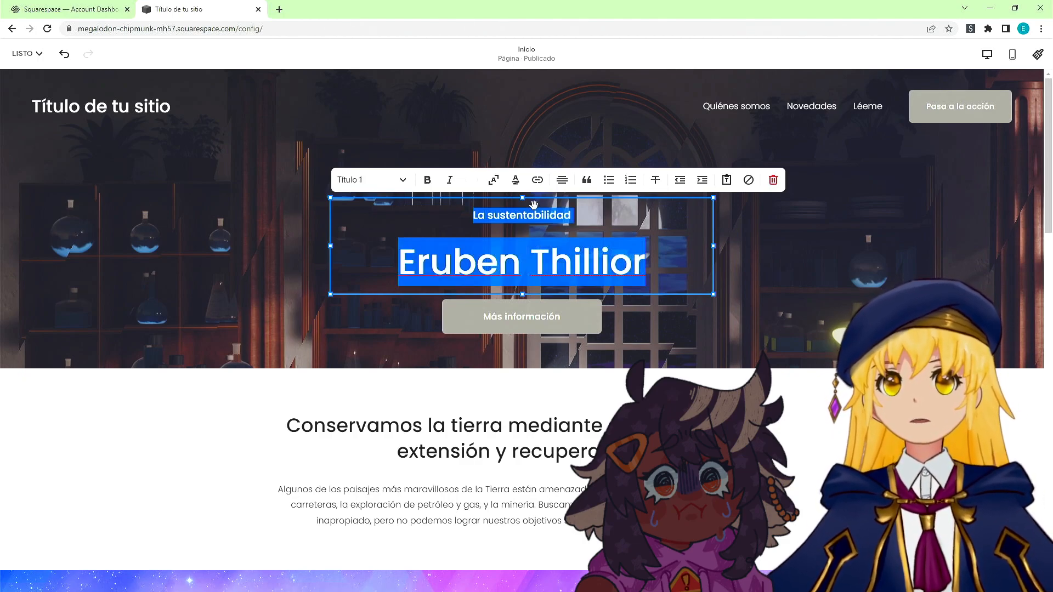
{"action": "key", "text": "Return"}
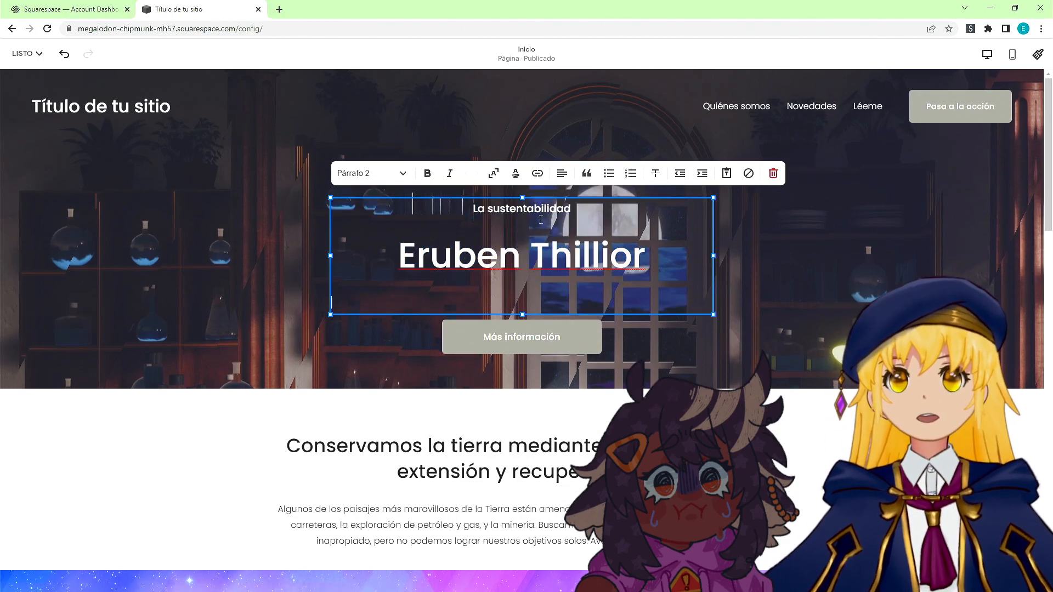
{"action": "double_click", "coordinate": [550, 210]}
{"action": "key", "text": "BackSpace"}
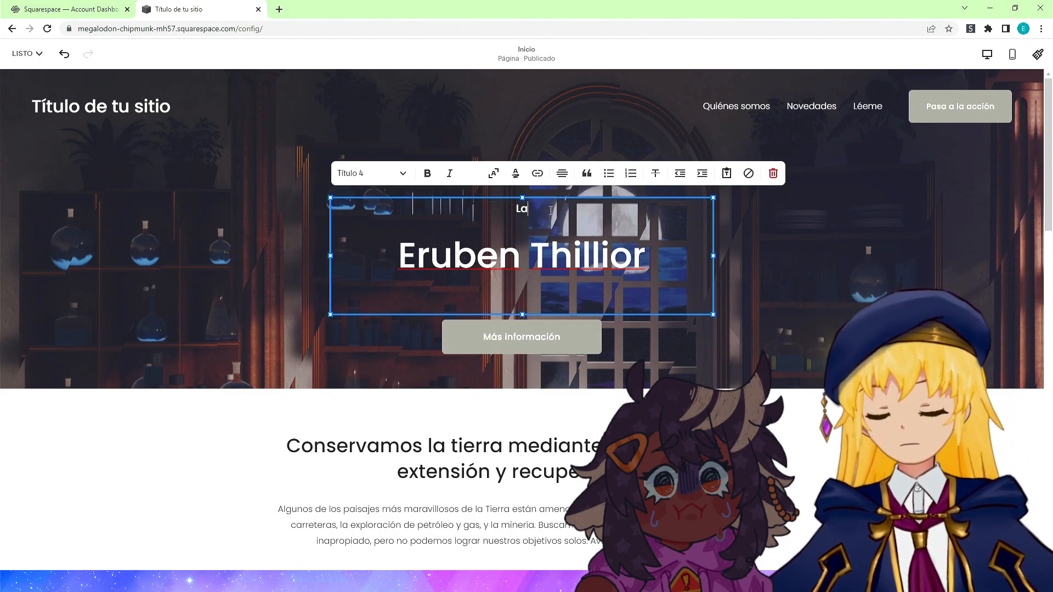
{"action": "type", "text": "Profe"}
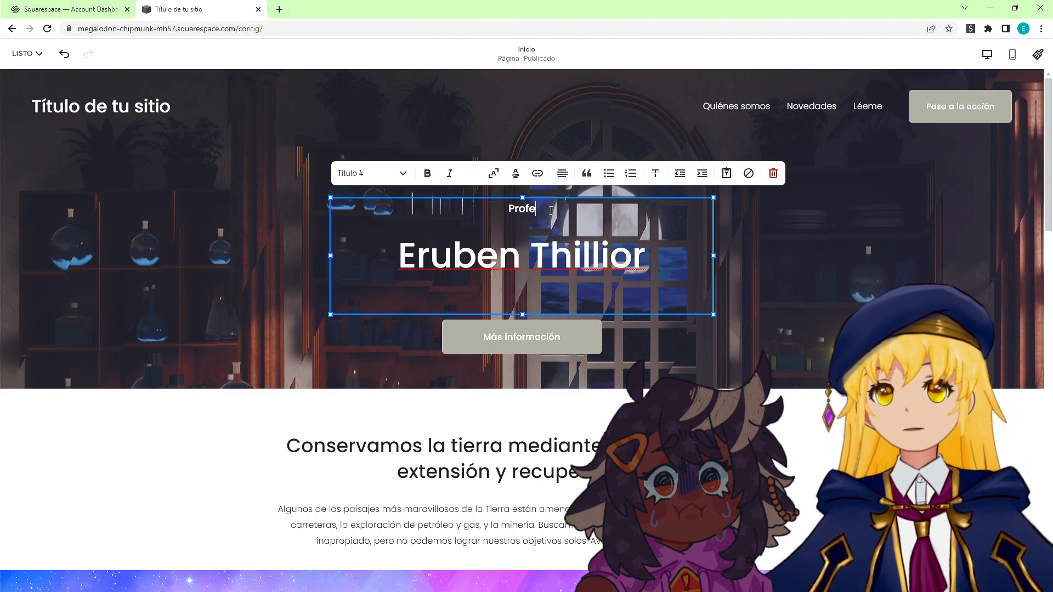
{"action": "type", "text": "ssional alchemiust"}
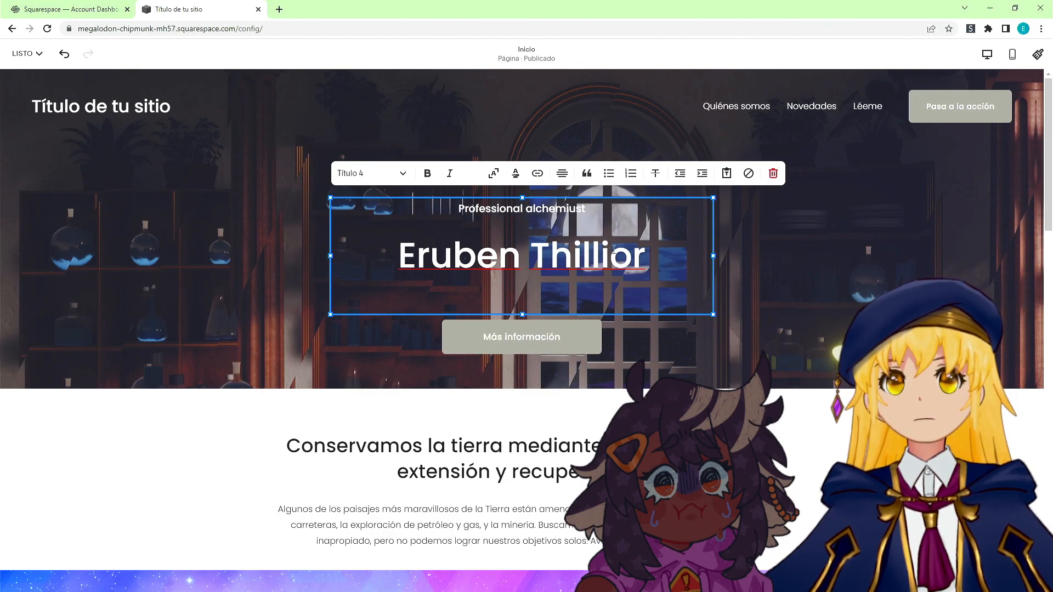
Delete the extra empty line from the hero text block and deselect it.
{"action": "left_click", "coordinate": [624, 284]}
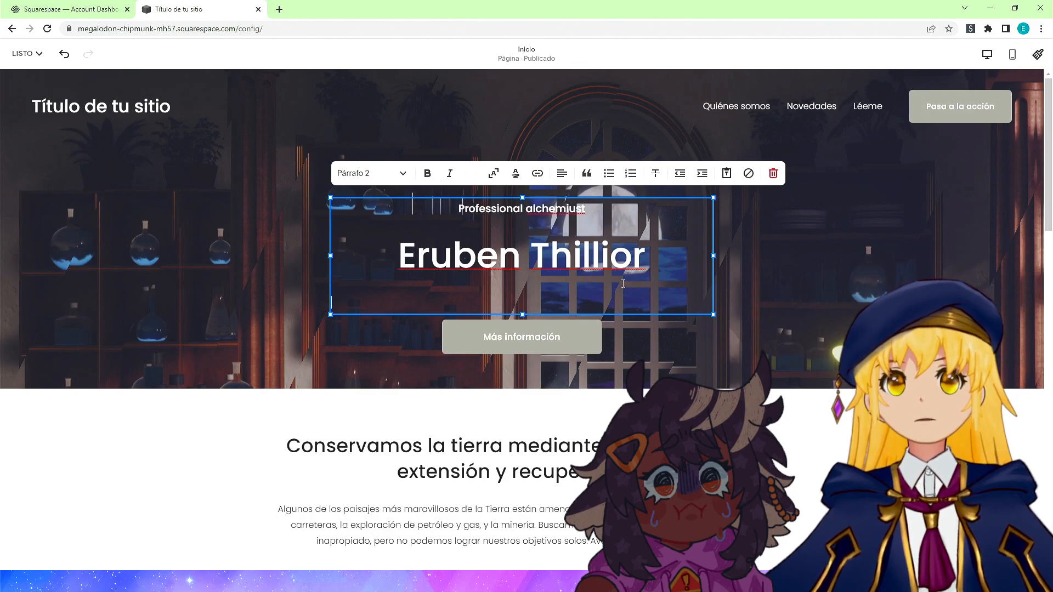
{"action": "left_click", "coordinate": [646, 273]}
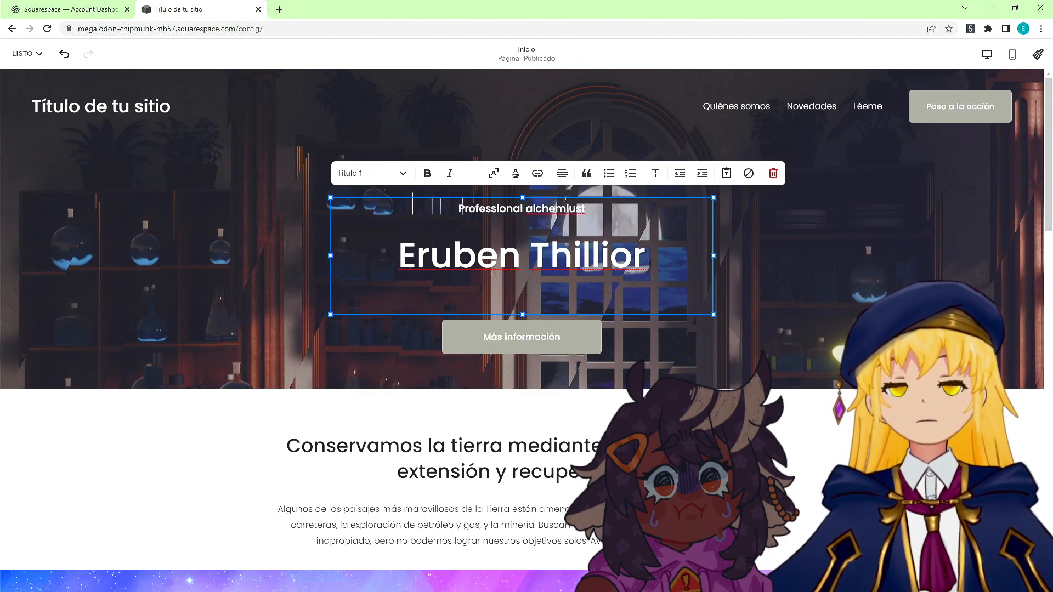
{"action": "key", "text": "Delete"}
{"action": "left_click", "coordinate": [599, 400]}
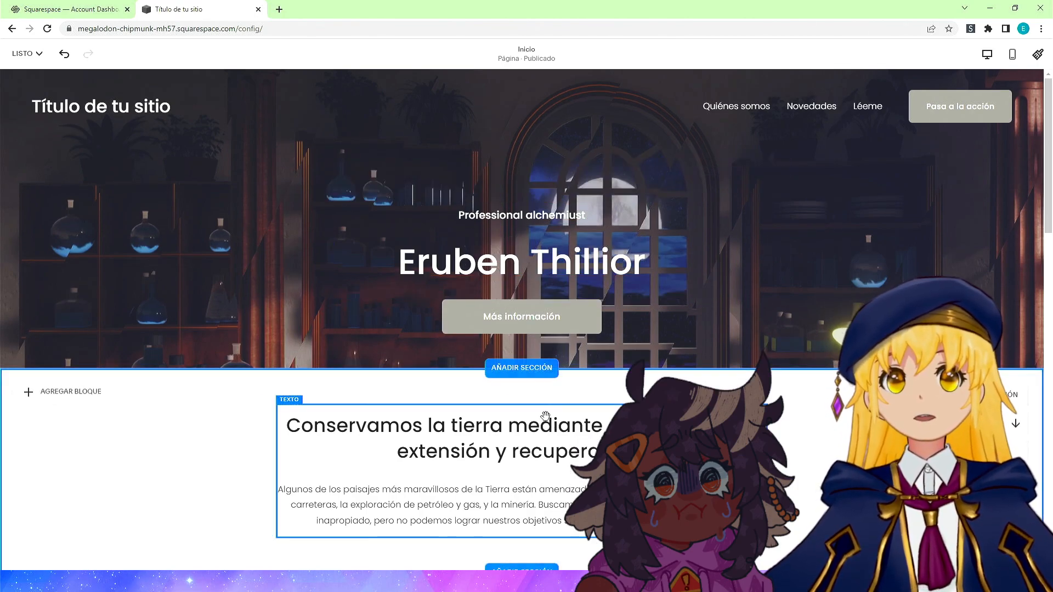
Remove the hiking photo from the image block beside 'Nuestra organización'.
{"action": "scroll", "coordinate": [545, 415], "scroll_direction": "down", "scroll_amount": 8}
{"action": "left_click", "coordinate": [408, 331]}
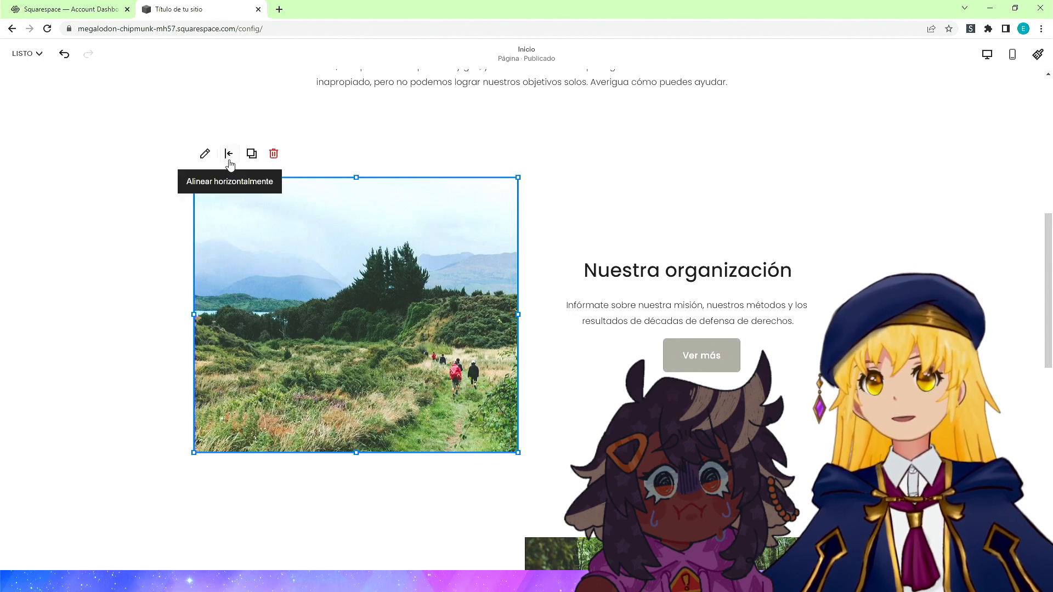
{"action": "left_click", "coordinate": [207, 154]}
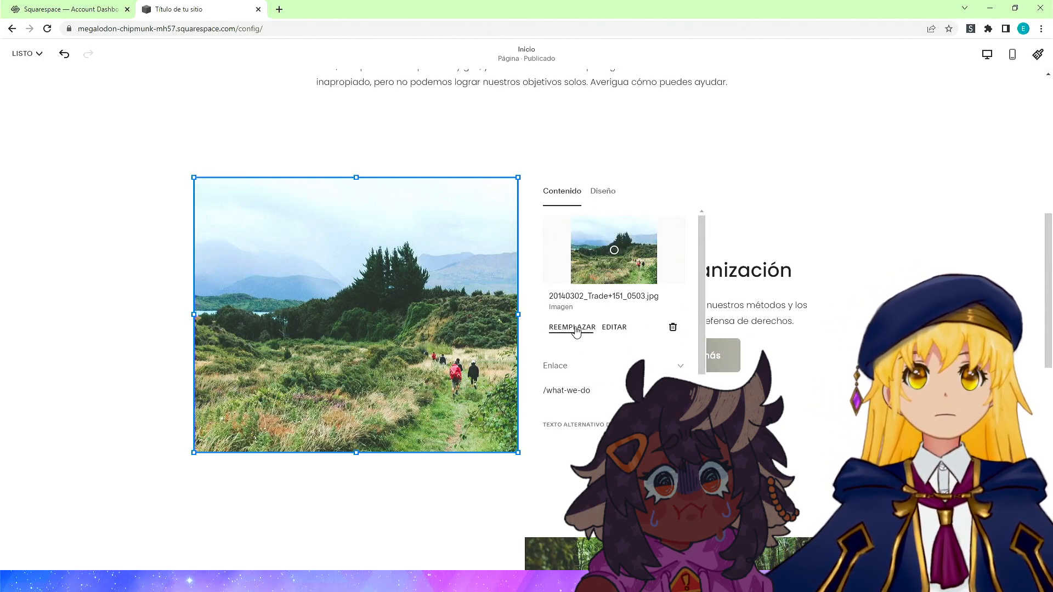
{"action": "left_click", "coordinate": [574, 328]}
{"action": "left_click", "coordinate": [595, 355]}
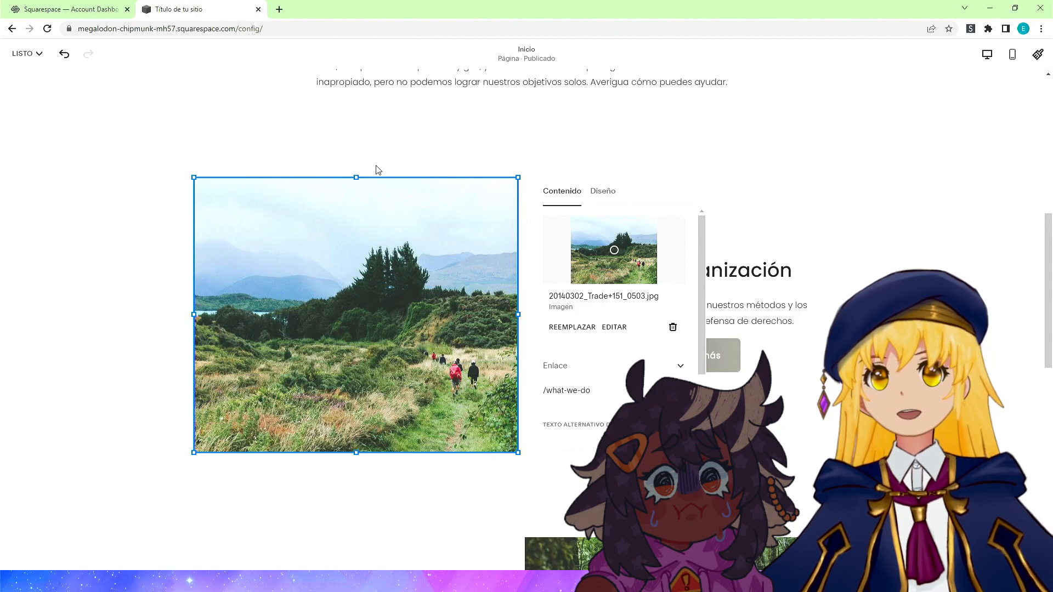
{"action": "left_click", "coordinate": [427, 300]}
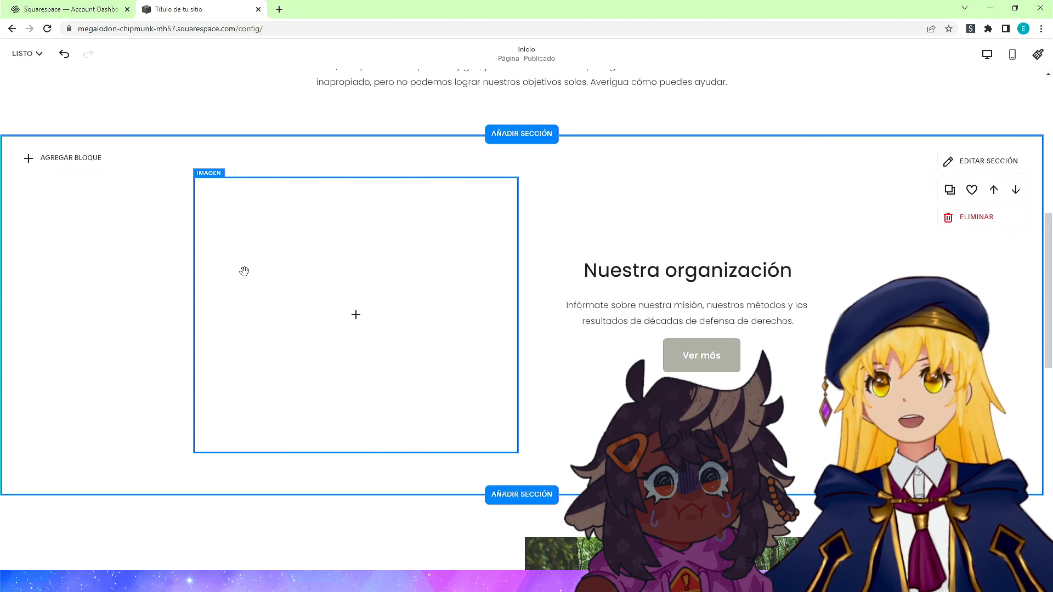
Upload princess maker2.png into the empty image block beside 'Nuestra organización'.
{"action": "scroll", "coordinate": [469, 289], "scroll_direction": "down", "scroll_amount": 4}
{"action": "scroll", "coordinate": [470, 288], "scroll_direction": "up", "scroll_amount": 3}
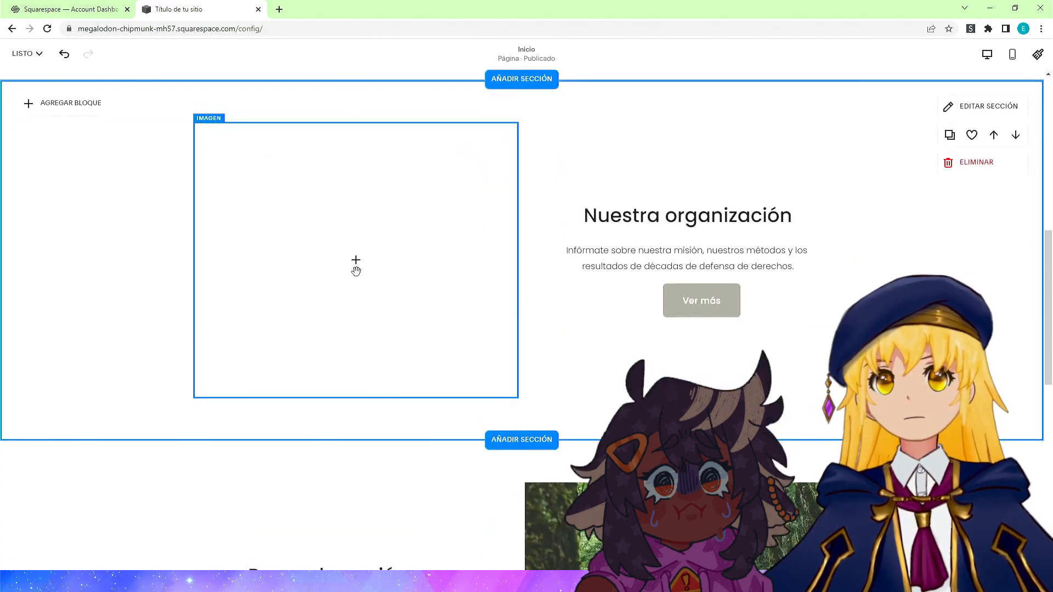
{"action": "left_click", "coordinate": [356, 261]}
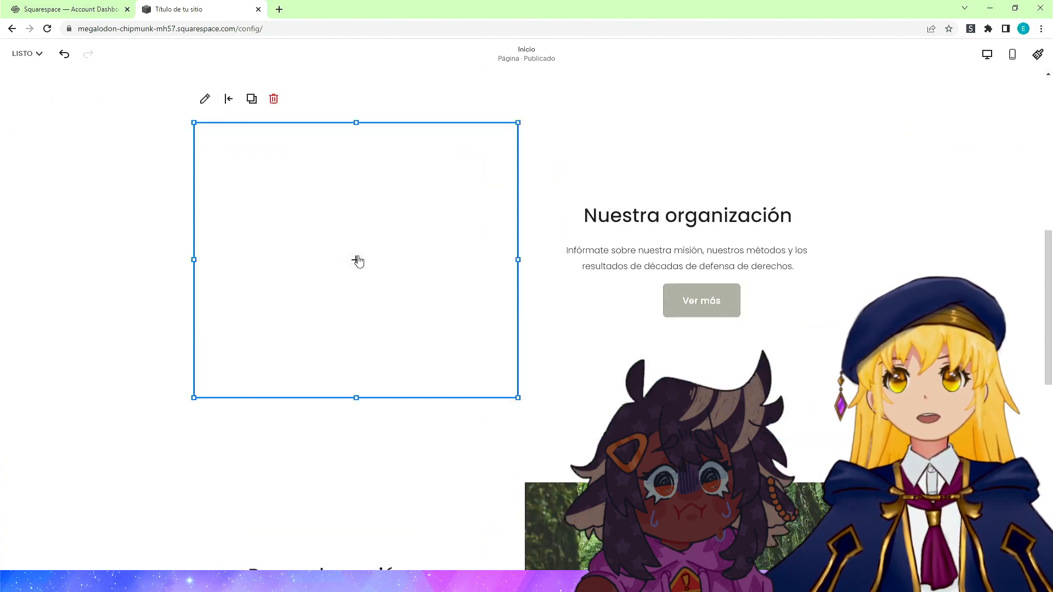
{"action": "left_click", "coordinate": [205, 98]}
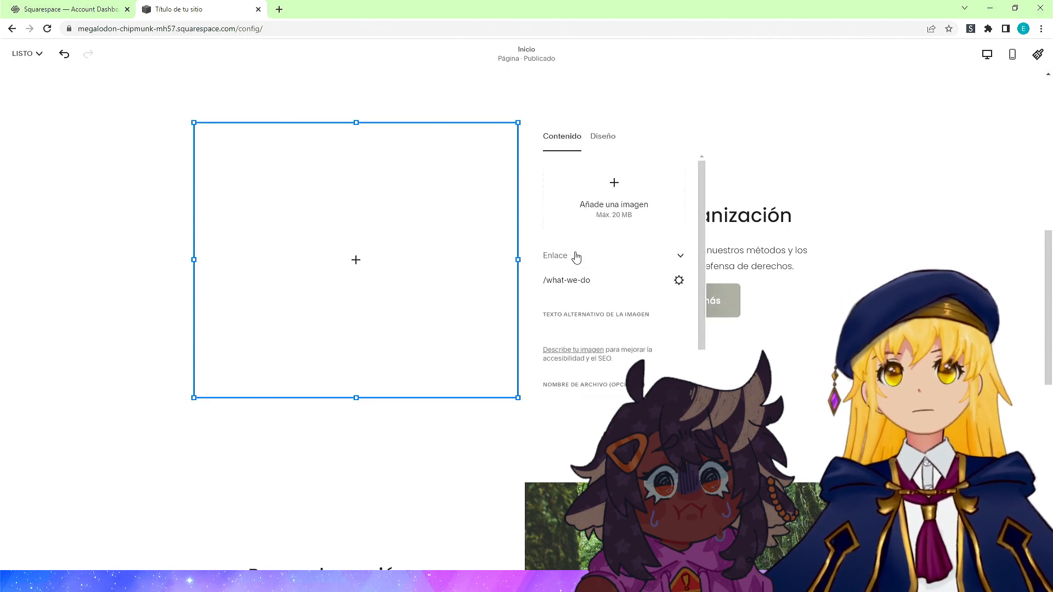
{"action": "left_click", "coordinate": [598, 198]}
{"action": "left_click", "coordinate": [605, 215]}
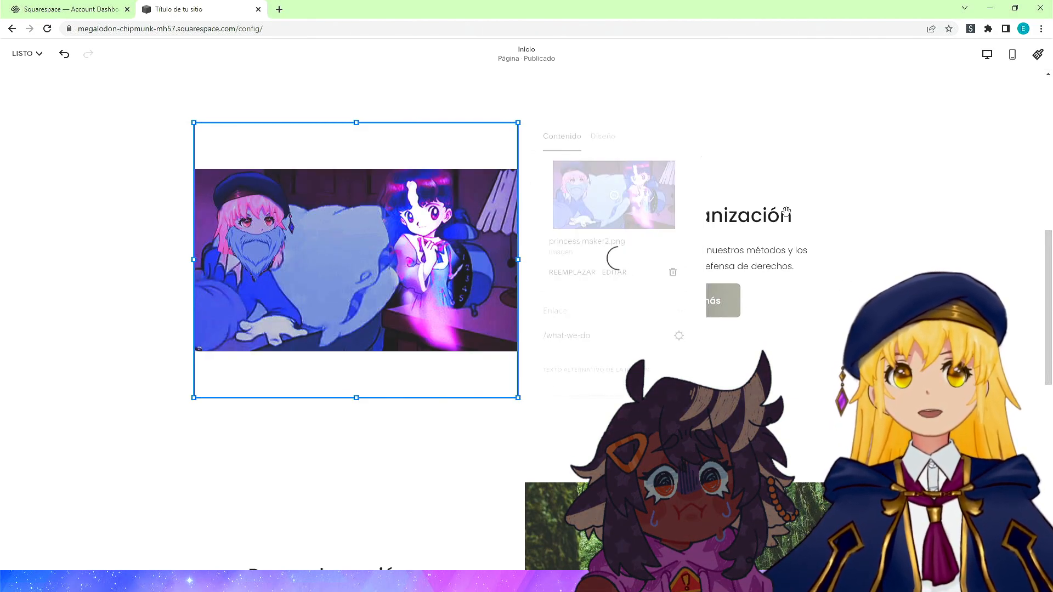
{"action": "left_click", "coordinate": [719, 228]}
{"action": "scroll", "coordinate": [586, 390], "scroll_direction": "down", "scroll_amount": 5}
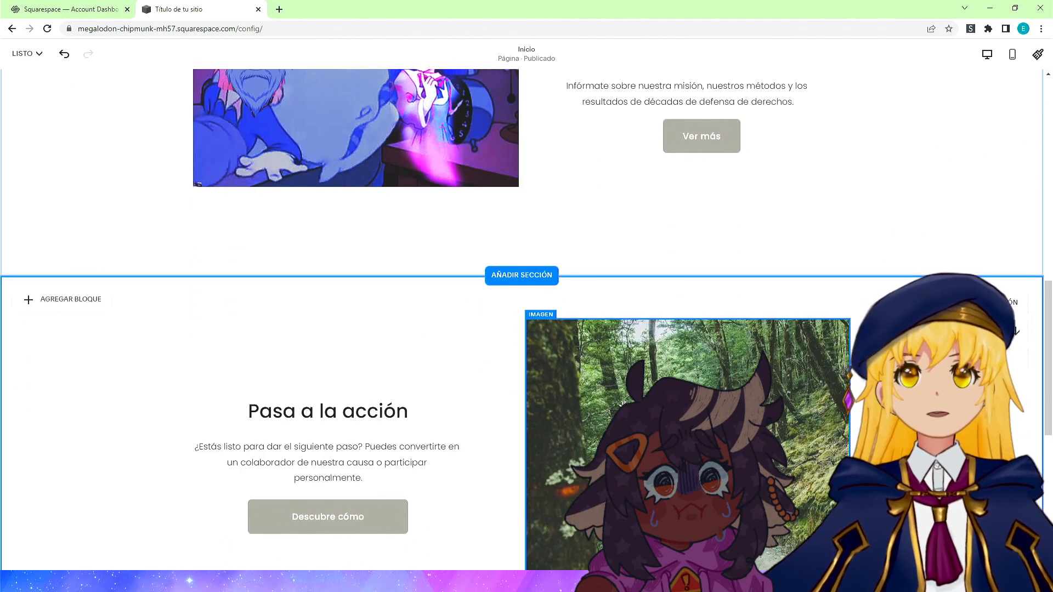
Remove the forest photo from the image block beside 'Pasa a la acción'.
{"action": "left_click", "coordinate": [655, 353]}
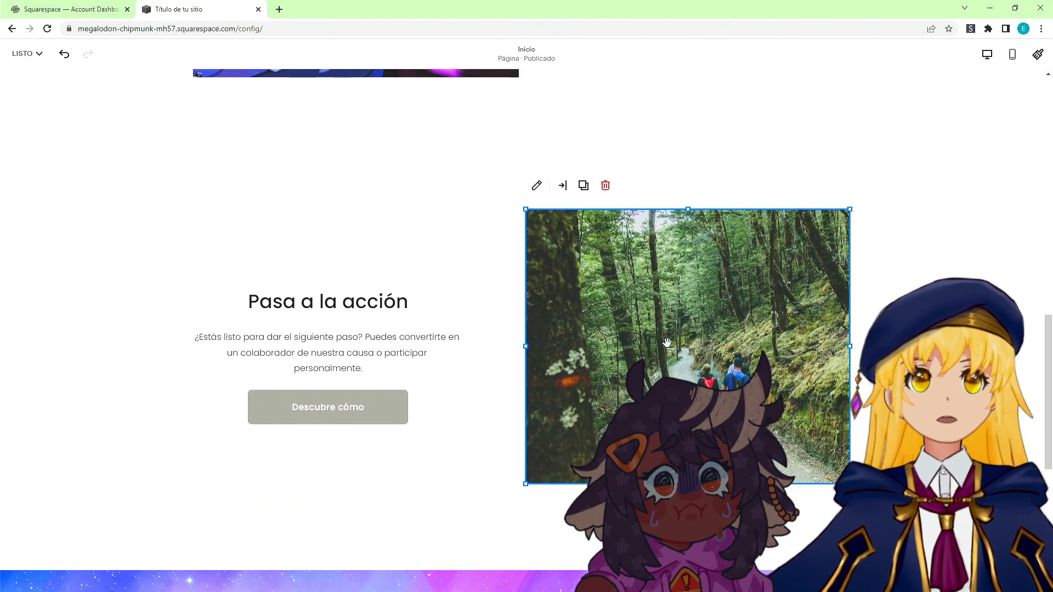
{"action": "left_click", "coordinate": [536, 186]}
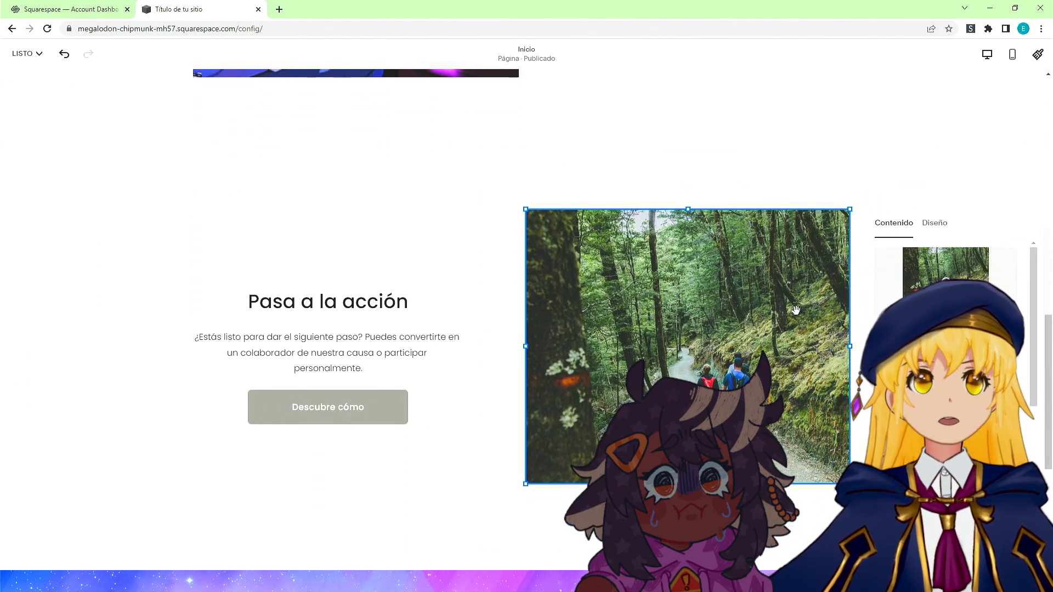
{"action": "left_click", "coordinate": [905, 351]}
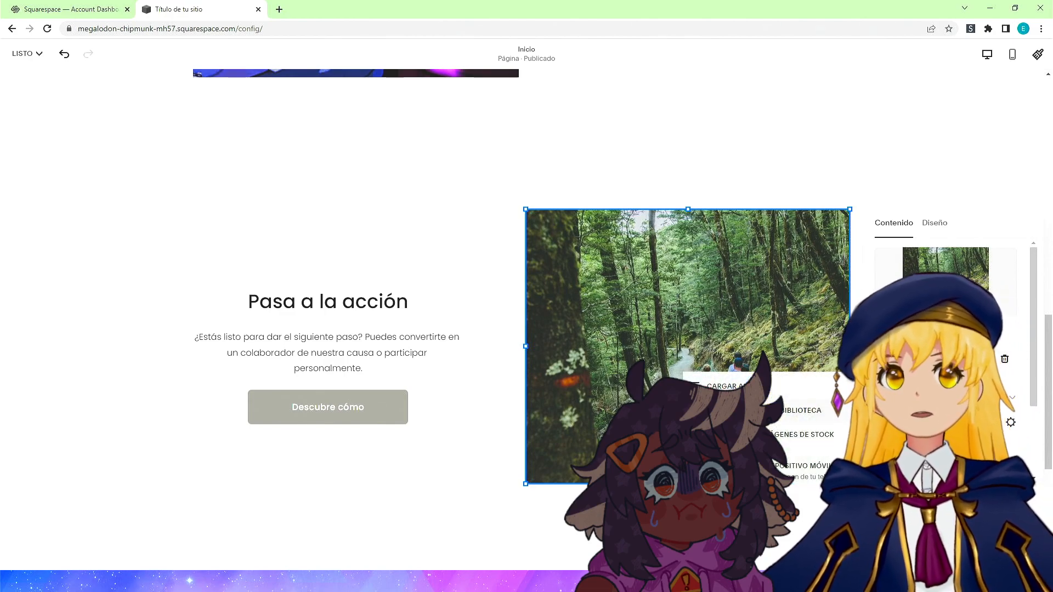
{"action": "left_click", "coordinate": [751, 387]}
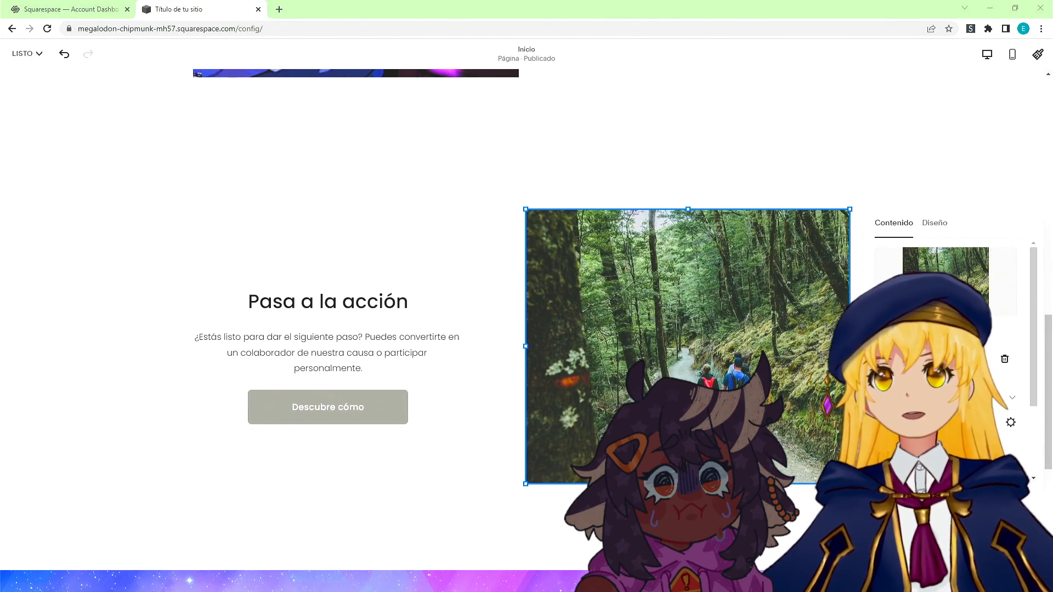
{"action": "left_click", "coordinate": [239, 277]}
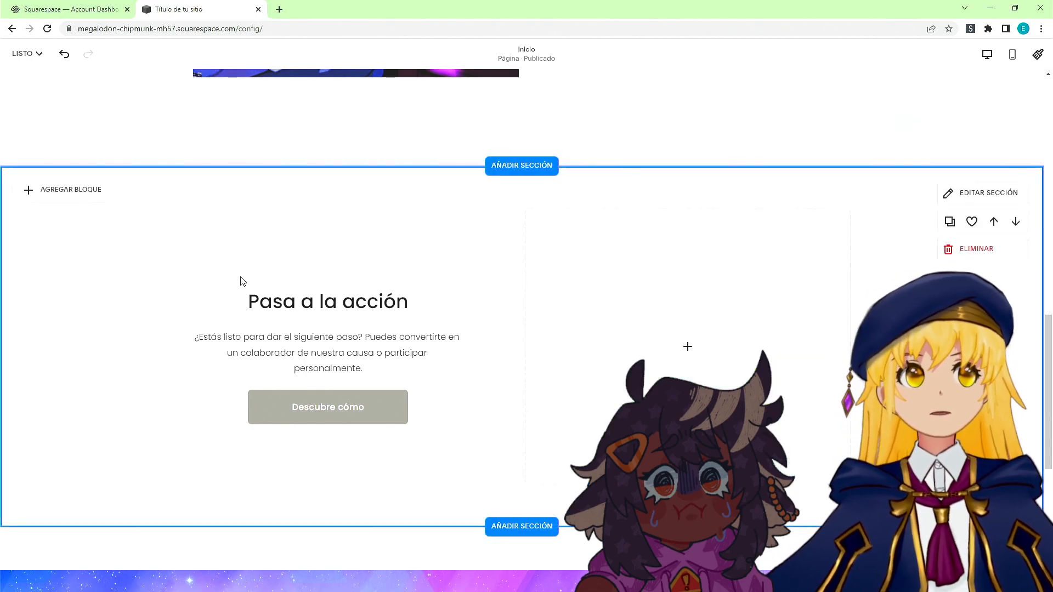
Upload the blue slime illustration into the empty image block beside 'Pasa a la acción'.
{"action": "left_click", "coordinate": [698, 352]}
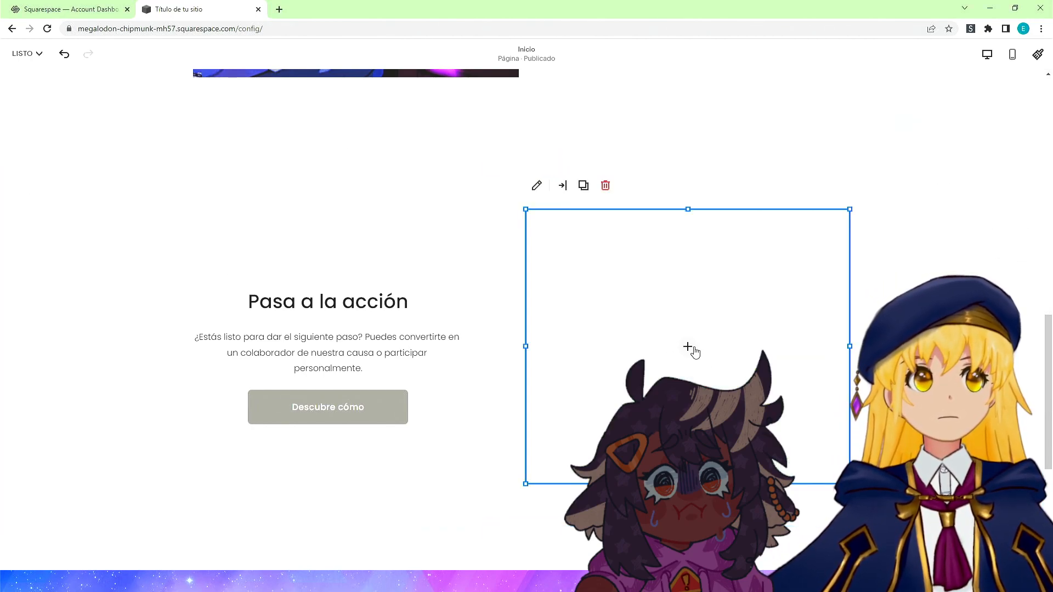
{"action": "left_click", "coordinate": [688, 349]}
{"action": "left_click", "coordinate": [675, 343]}
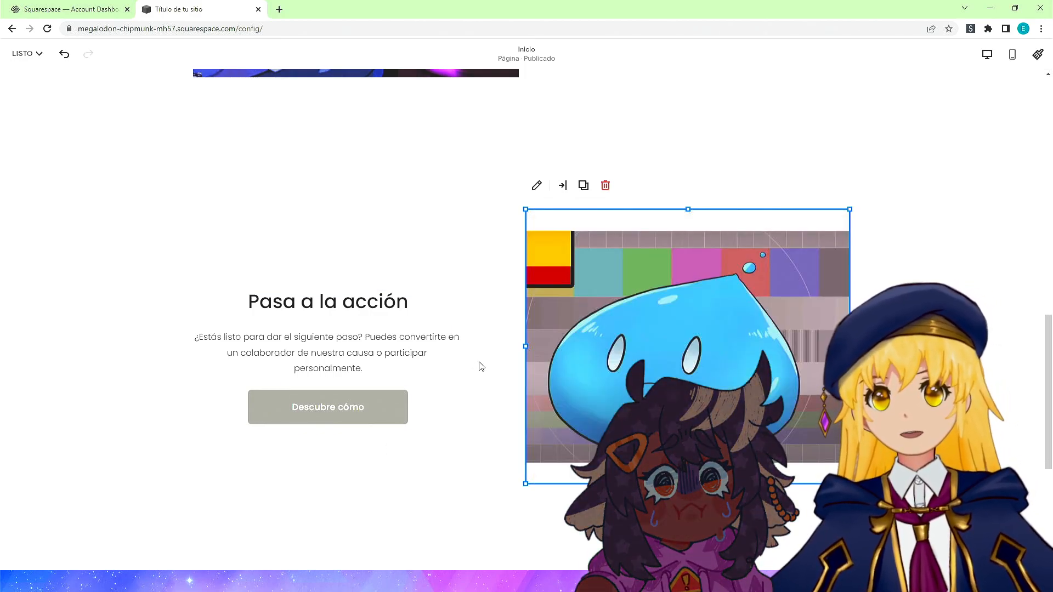
Open the site style colours and apply a preset palette from the palette editor's predefined options.
{"action": "scroll", "coordinate": [481, 366], "scroll_direction": "down", "scroll_amount": 3}
{"action": "scroll", "coordinate": [477, 351], "scroll_direction": "up", "scroll_amount": 2}
{"action": "left_click", "coordinate": [16, 53]}
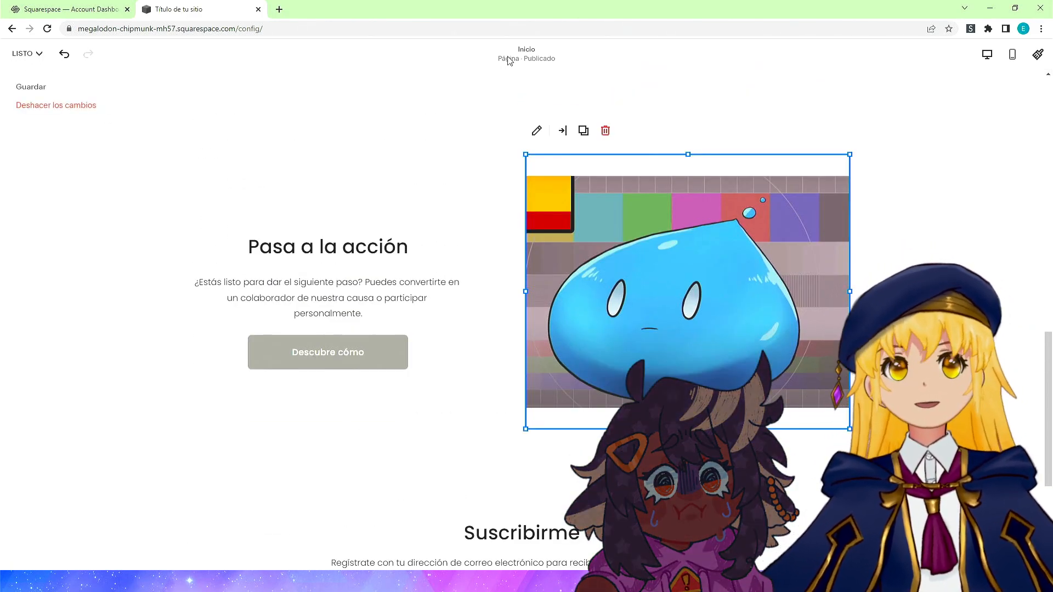
{"action": "left_click", "coordinate": [1038, 54]}
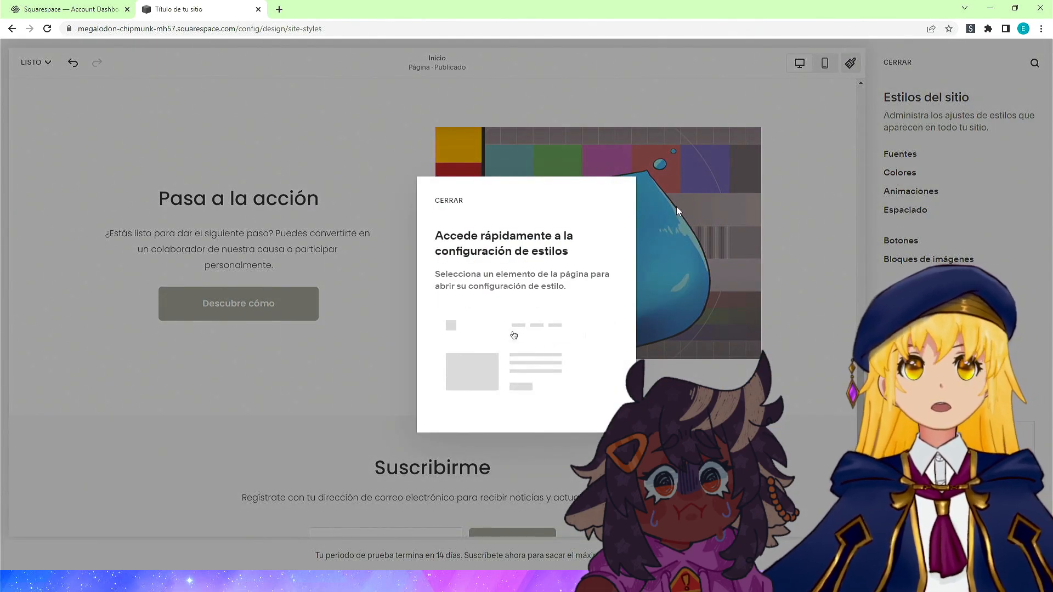
{"action": "left_click", "coordinate": [449, 201]}
{"action": "left_click", "coordinate": [900, 172]}
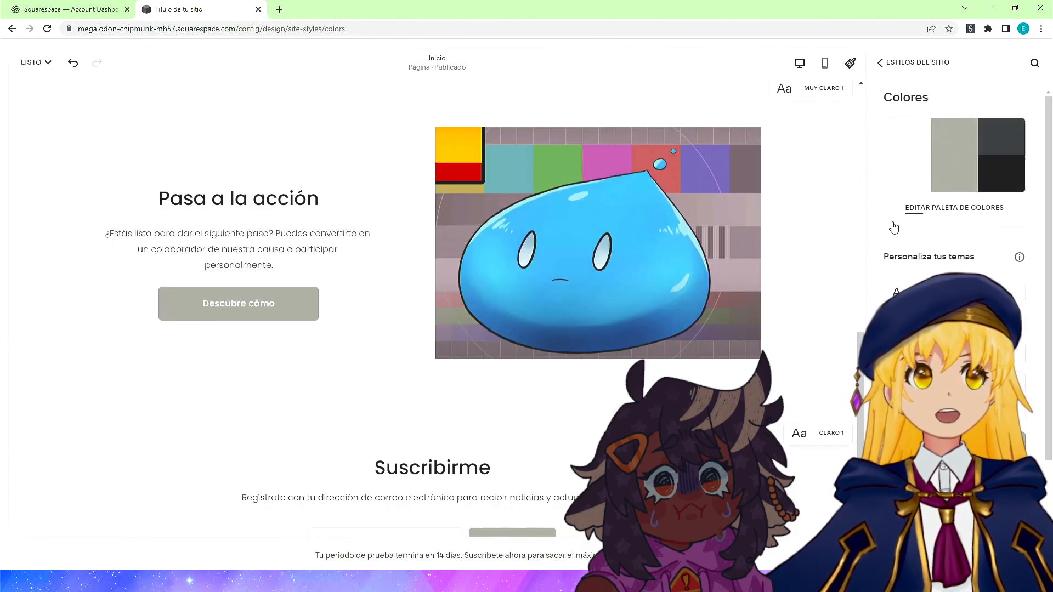
{"action": "left_click", "coordinate": [960, 214]}
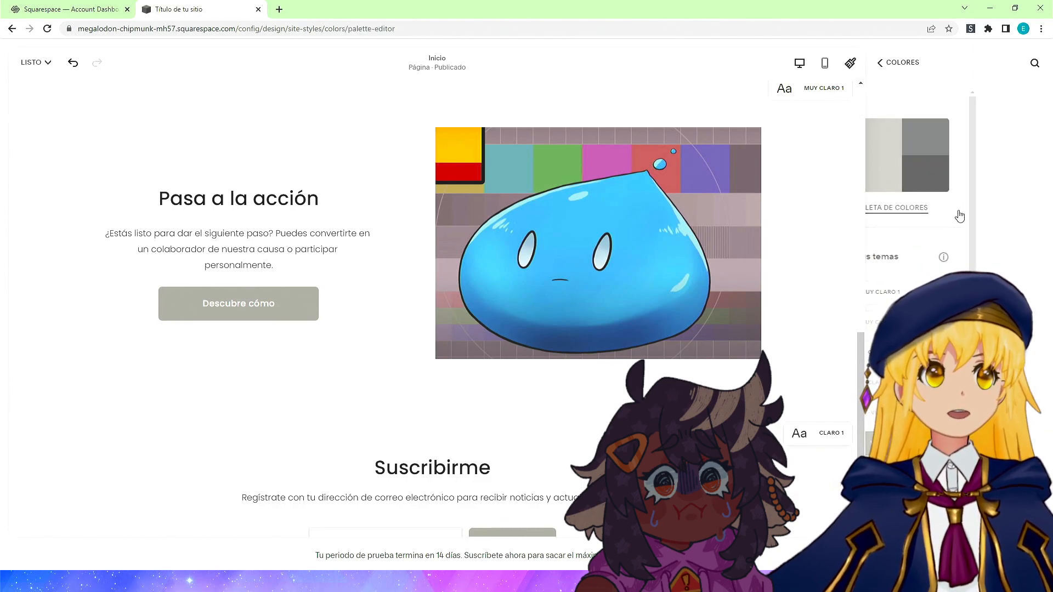
{"action": "scroll", "coordinate": [955, 307], "scroll_direction": "down", "scroll_amount": 3}
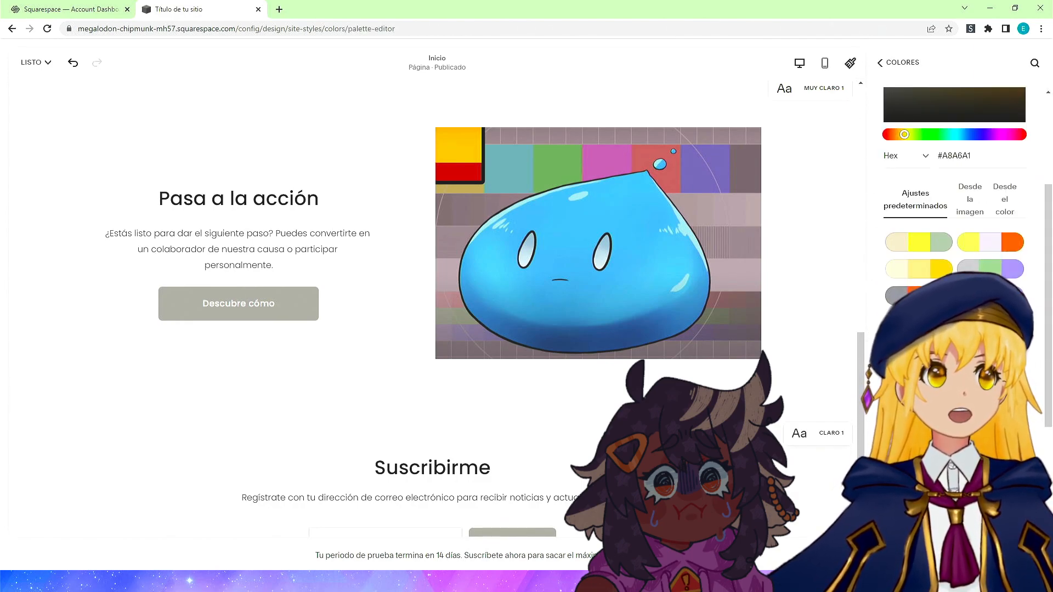
{"action": "scroll", "coordinate": [955, 307], "scroll_direction": "down", "scroll_amount": 5}
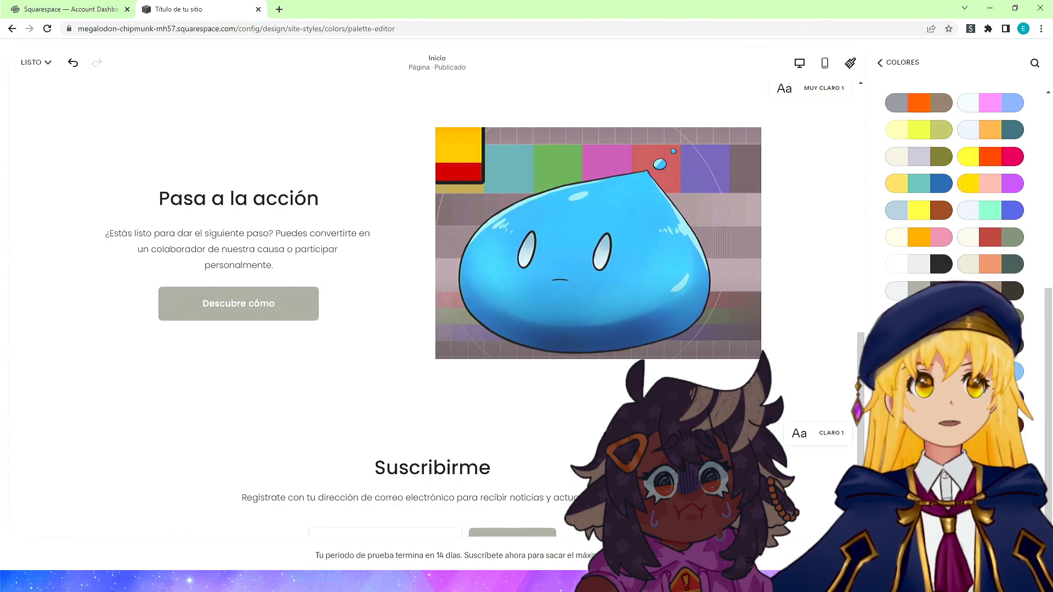
{"action": "left_click", "coordinate": [919, 318]}
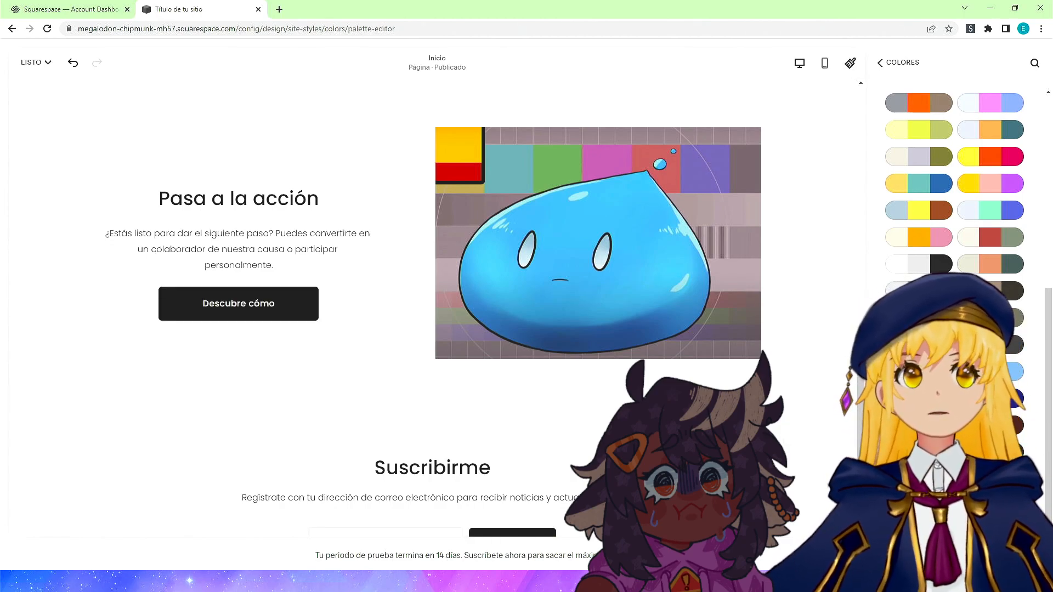
{"action": "left_click", "coordinate": [990, 212]}
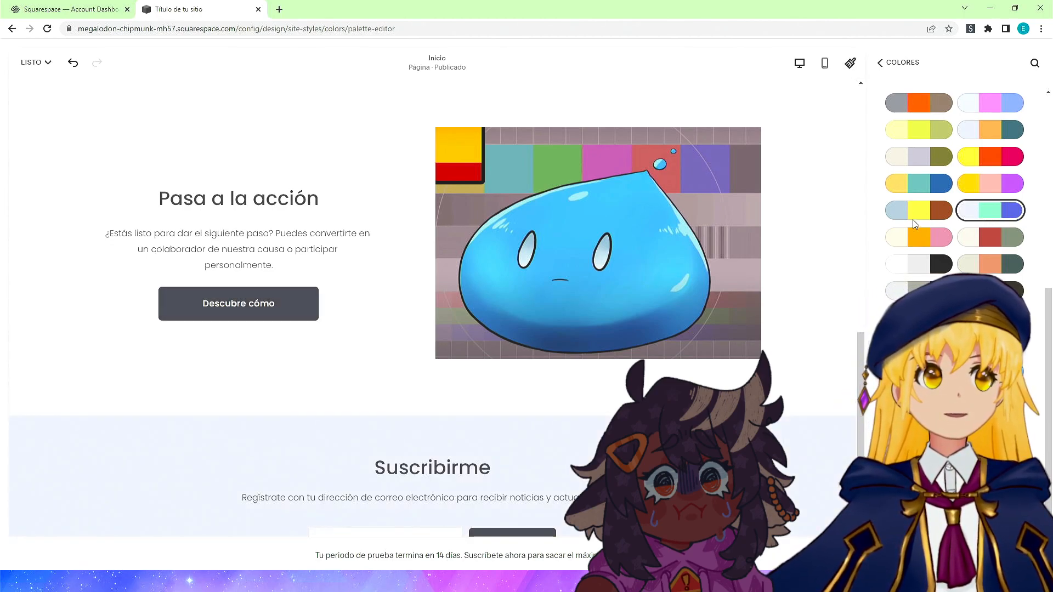
{"action": "left_click", "coordinate": [905, 214]}
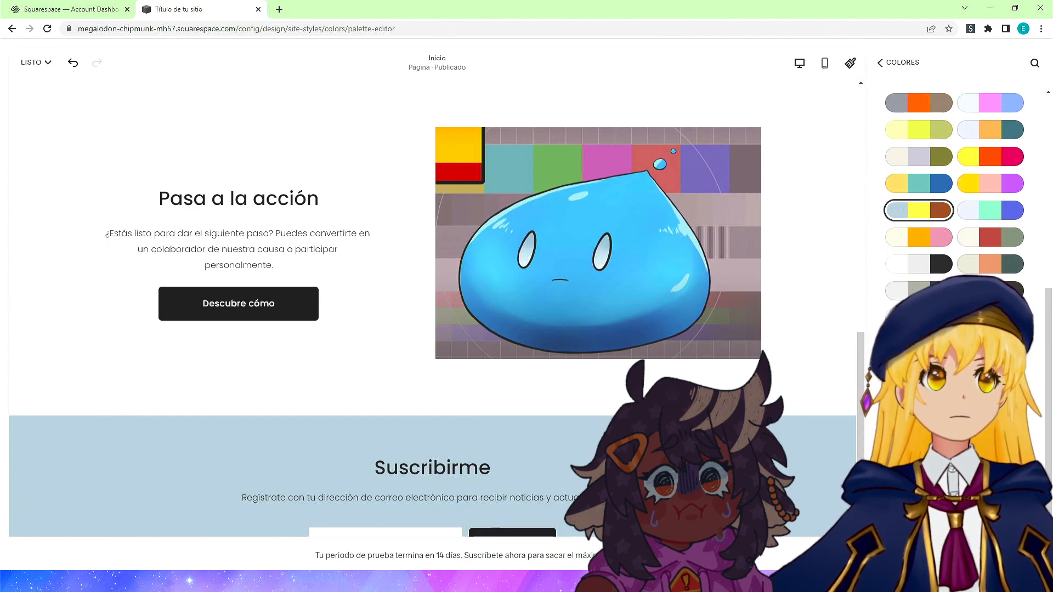
{"action": "left_click", "coordinate": [919, 318]}
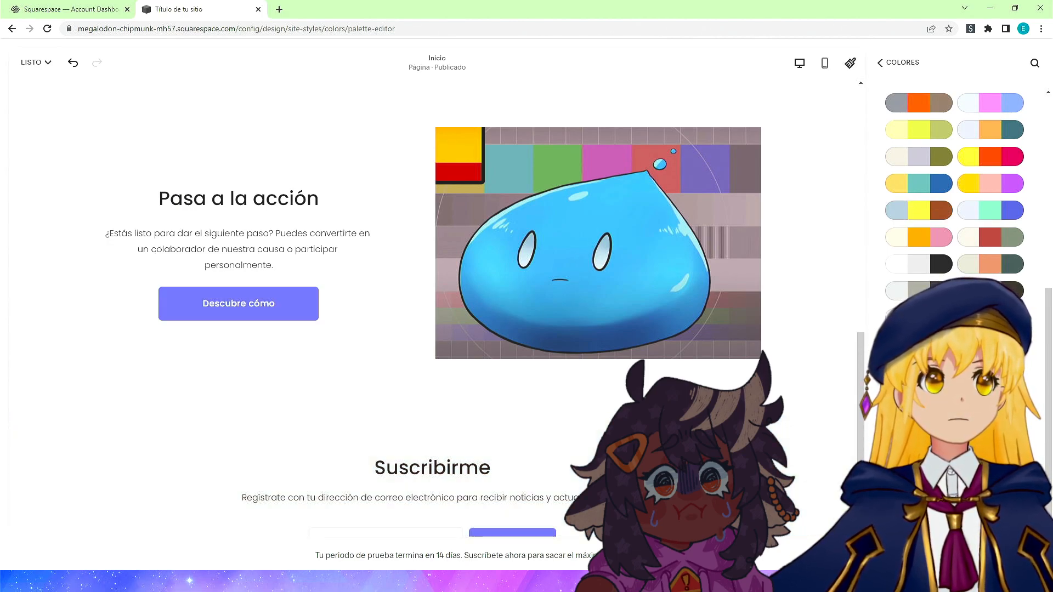
Change the palette's first colour to a saturated blue-violet using the colour picker.
{"action": "scroll", "coordinate": [920, 318], "scroll_direction": "up", "scroll_amount": 6}
{"action": "left_click", "coordinate": [900, 136]}
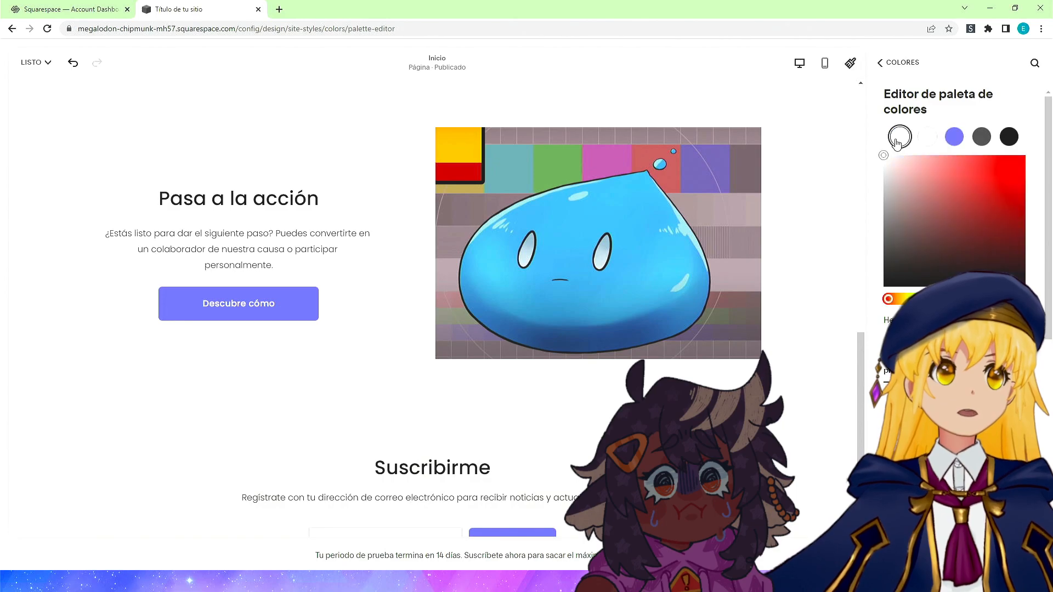
{"action": "left_click", "coordinate": [979, 228]}
{"action": "left_click", "coordinate": [997, 207]}
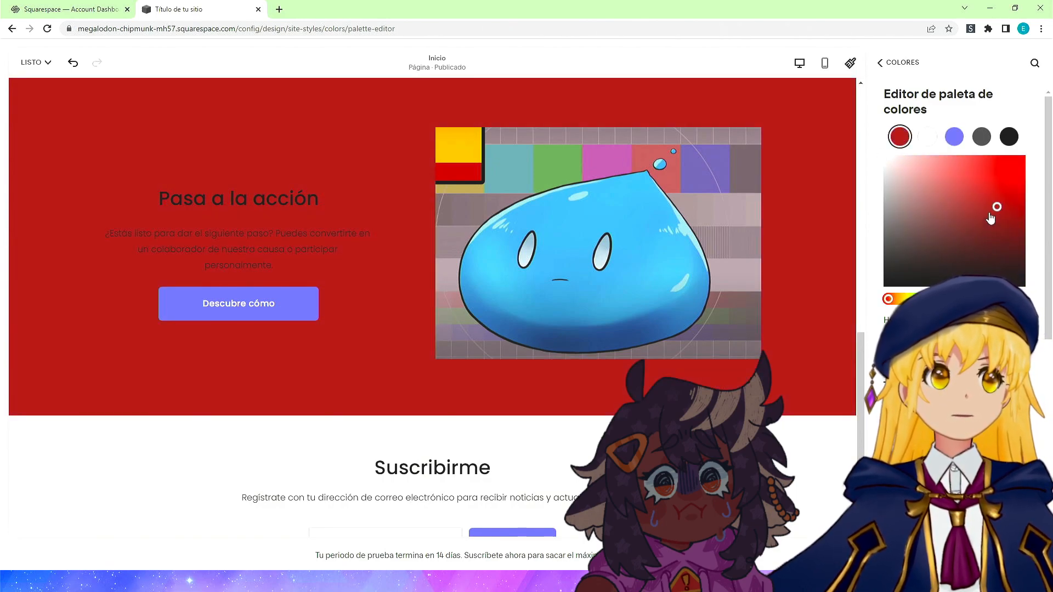
{"action": "left_click", "coordinate": [983, 299]}
{"action": "left_click", "coordinate": [1009, 217]}
{"action": "left_click", "coordinate": [1023, 159]}
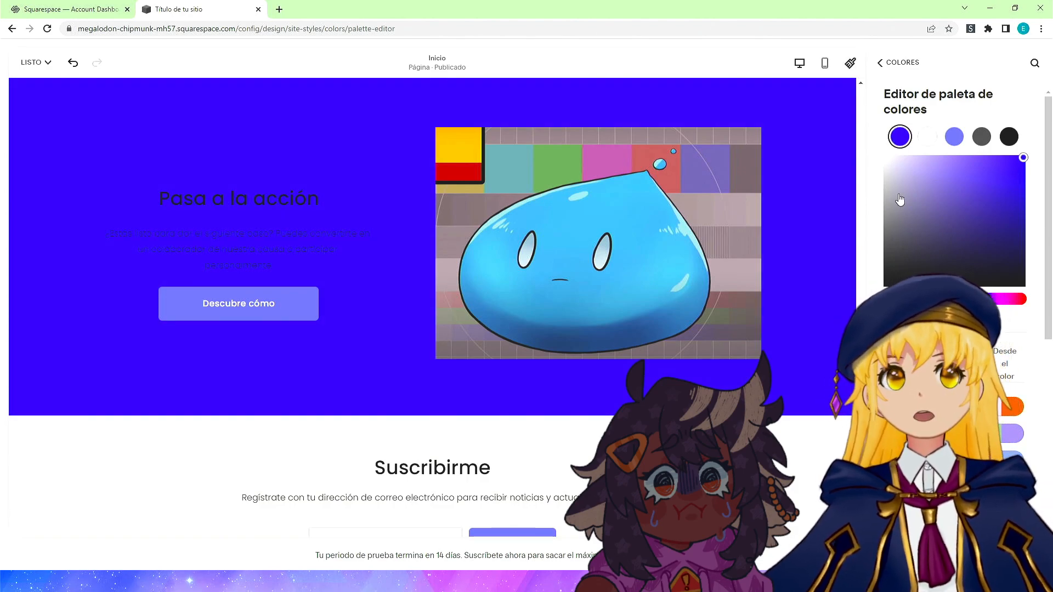
Set the palette's second colour to bright yellow.
{"action": "scroll", "coordinate": [771, 381], "scroll_direction": "down", "scroll_amount": 4}
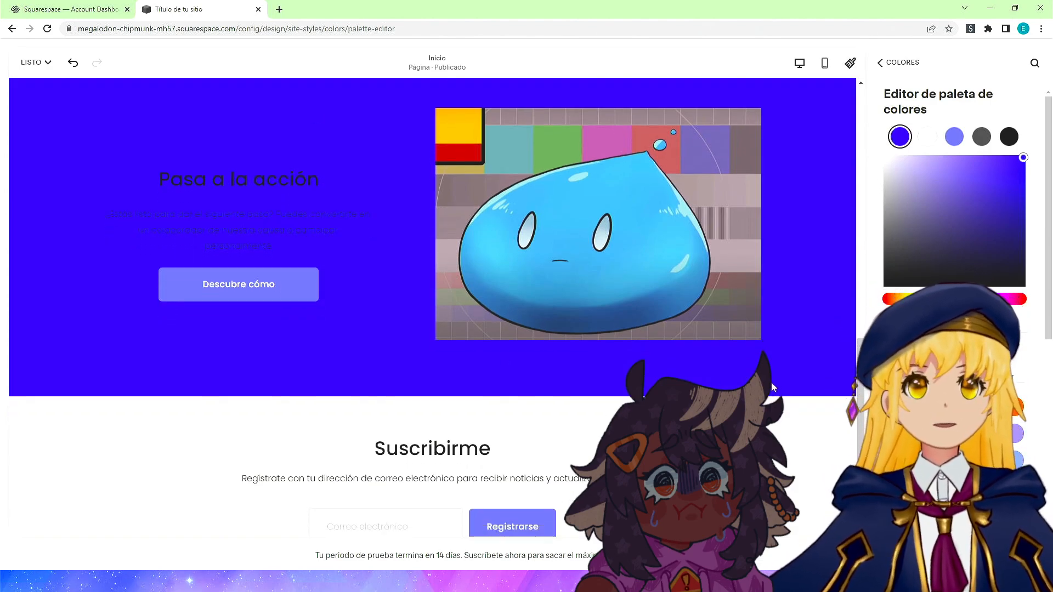
{"action": "scroll", "coordinate": [797, 395], "scroll_direction": "up", "scroll_amount": 3}
{"action": "scroll", "coordinate": [797, 395], "scroll_direction": "down", "scroll_amount": 3}
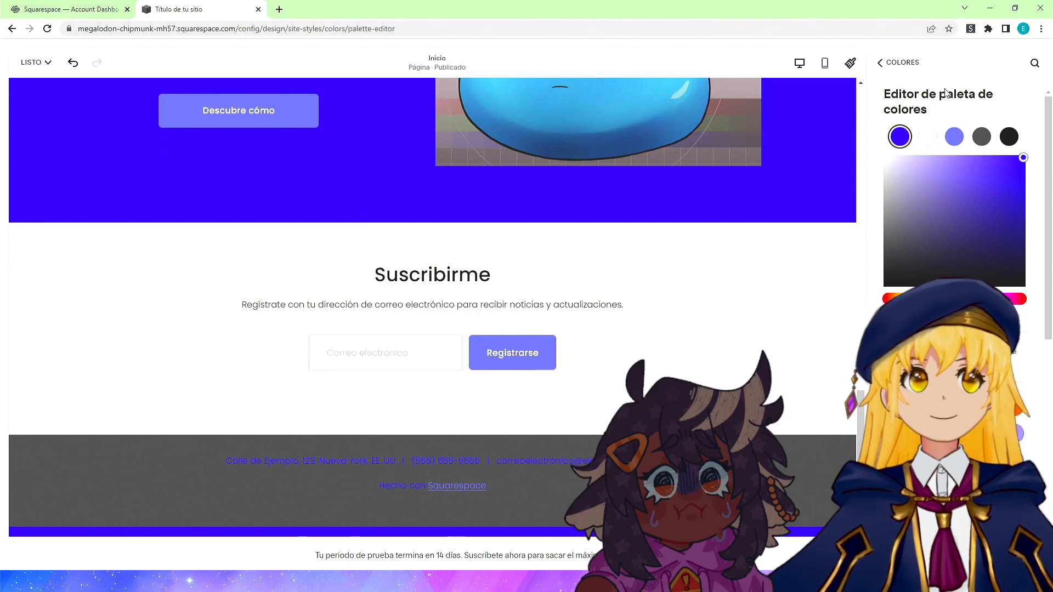
{"action": "left_click", "coordinate": [934, 136]}
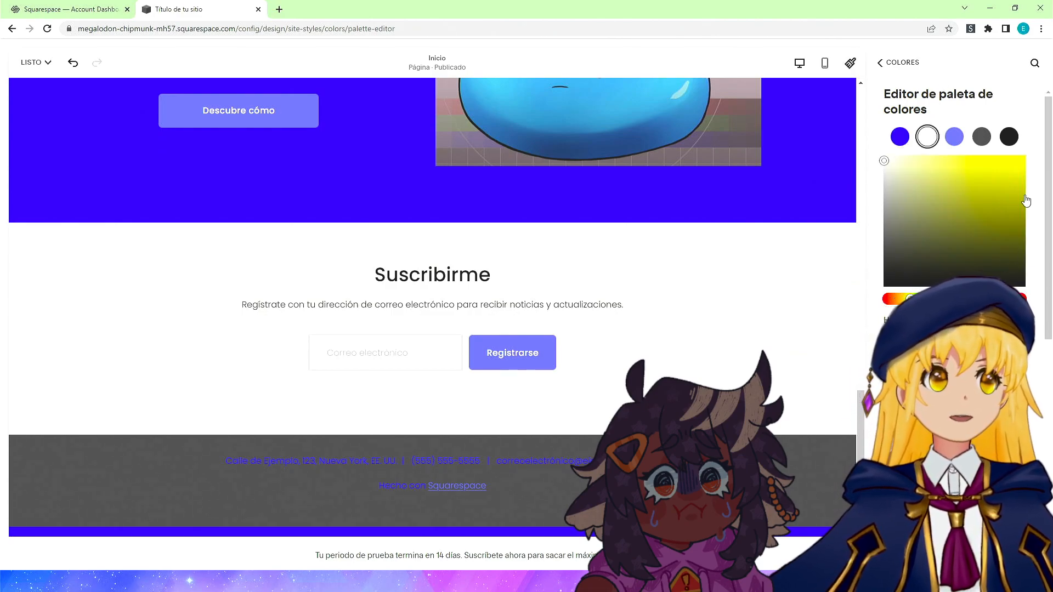
{"action": "left_click", "coordinate": [1025, 155]}
{"action": "scroll", "coordinate": [742, 347], "scroll_direction": "up", "scroll_amount": 10}
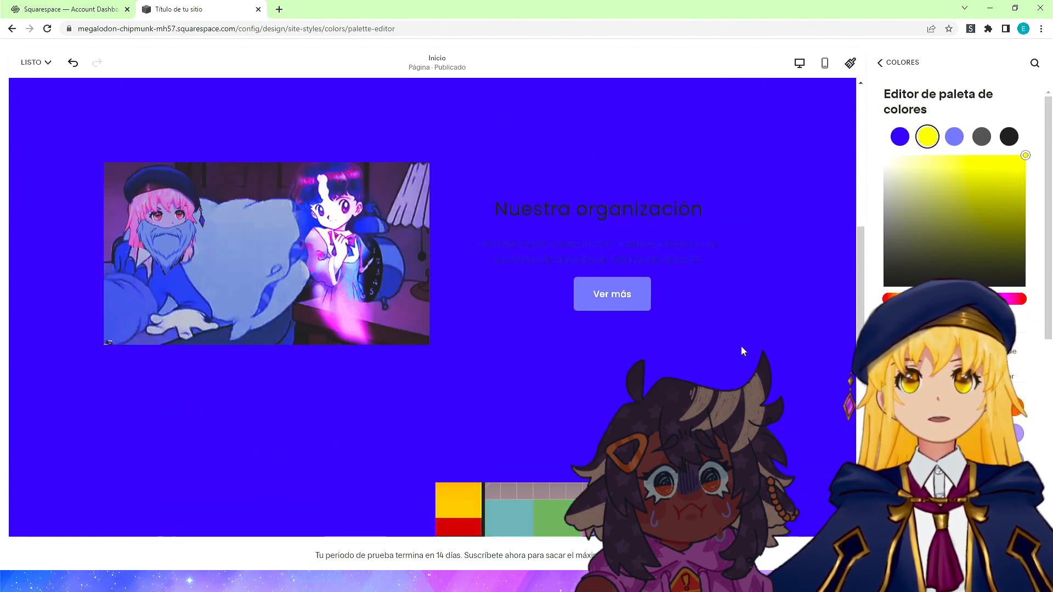
{"action": "scroll", "coordinate": [746, 348], "scroll_direction": "down", "scroll_amount": 10}
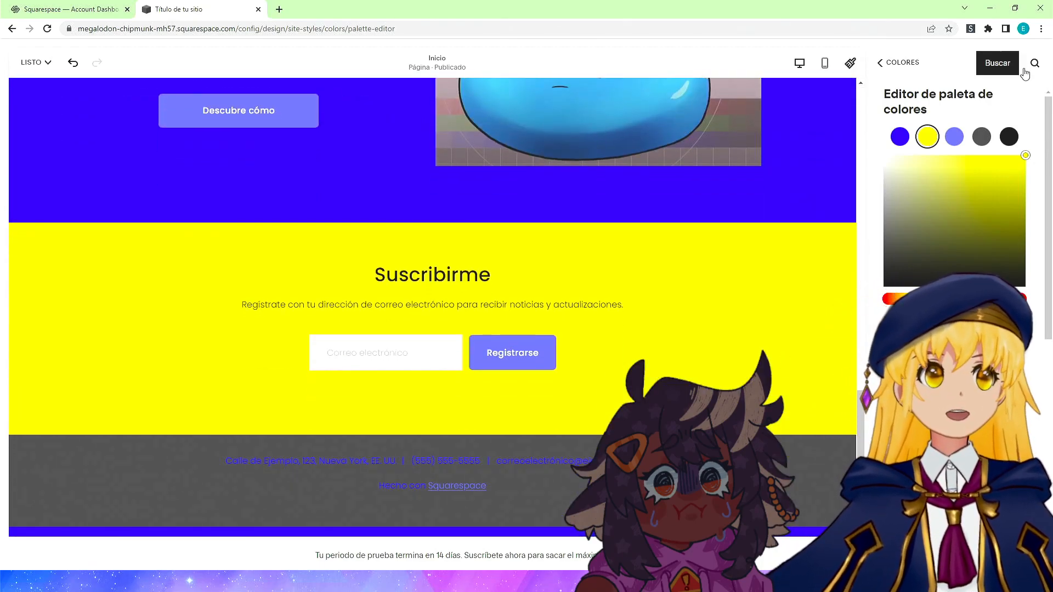
Leave the site style panels and save the page edits.
{"action": "left_click", "coordinate": [879, 62]}
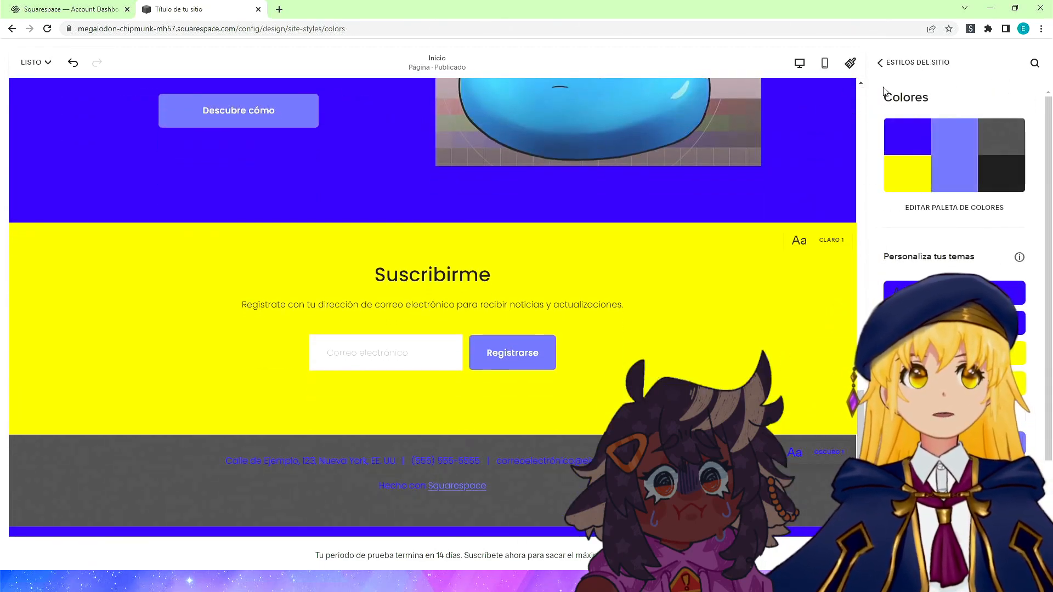
{"action": "left_click", "coordinate": [879, 62]}
{"action": "left_click", "coordinate": [879, 63]}
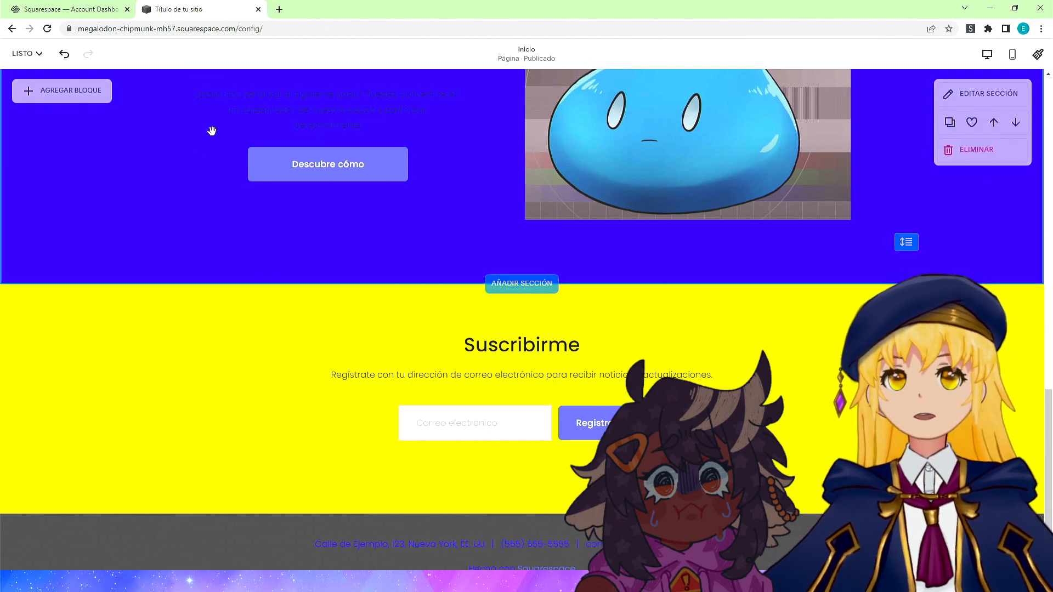
{"action": "left_click", "coordinate": [30, 55]}
{"action": "left_click", "coordinate": [29, 87]}
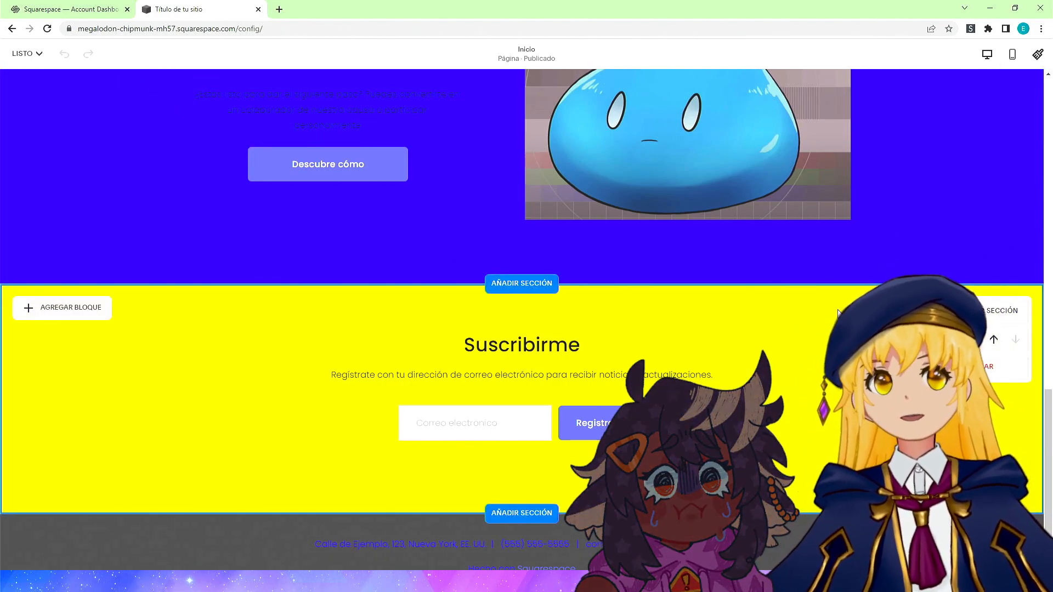
{"action": "left_click", "coordinate": [24, 53]}
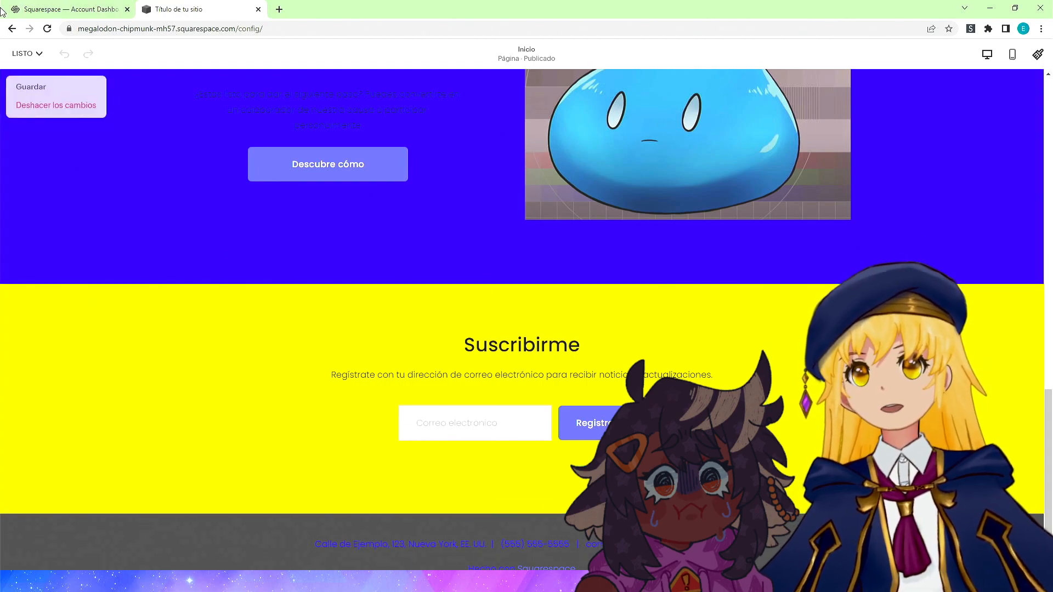
{"action": "left_click", "coordinate": [29, 85]}
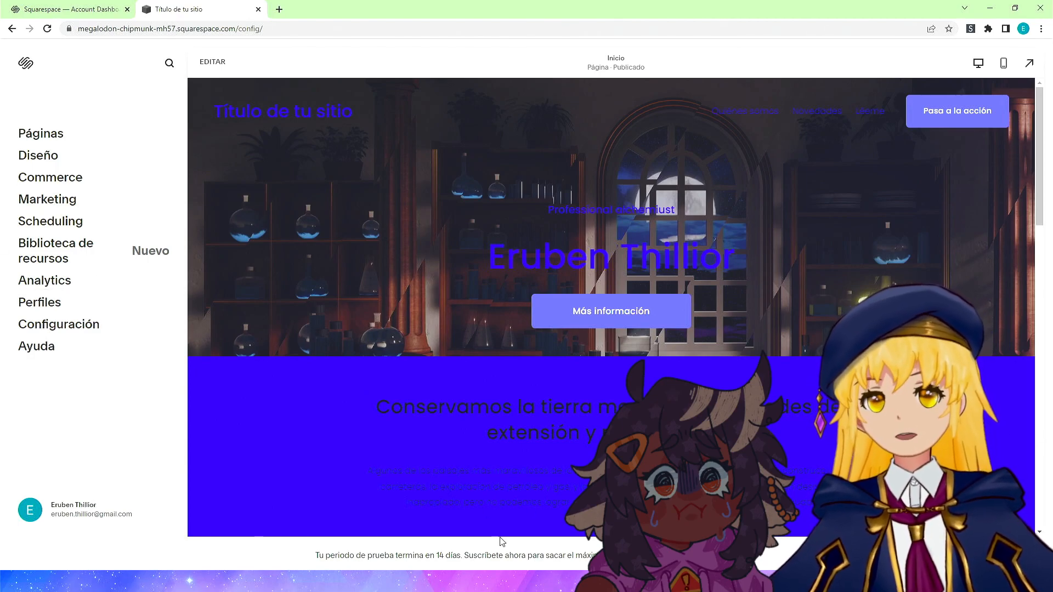
Highlight and zoom in on the free-trial notice below the site preview.
{"action": "left_click_drag", "start_coordinate": [331, 556], "coordinate": [436, 556]}
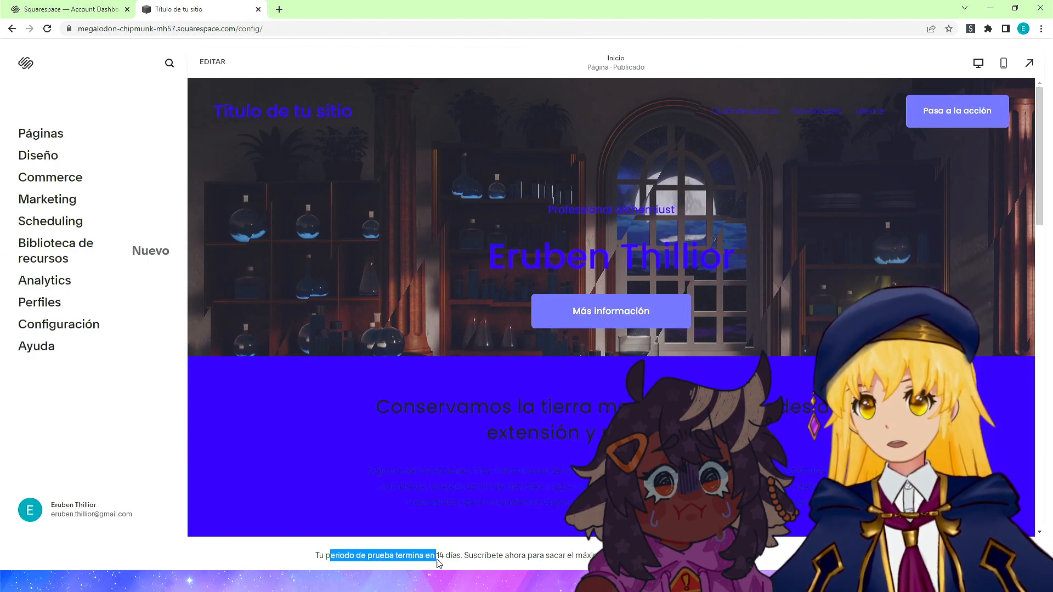
{"action": "key", "text": "ctrl+plus"}
{"action": "key", "text": "ctrl+plus"}
{"action": "key", "text": "ctrl+plus"}
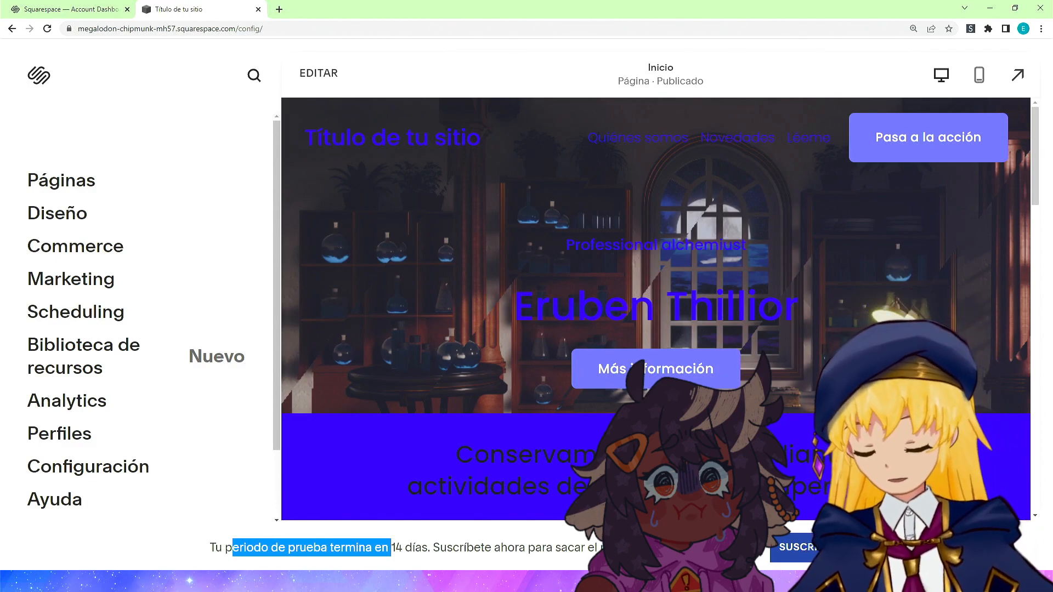
{"action": "key", "text": "ctrl+0"}
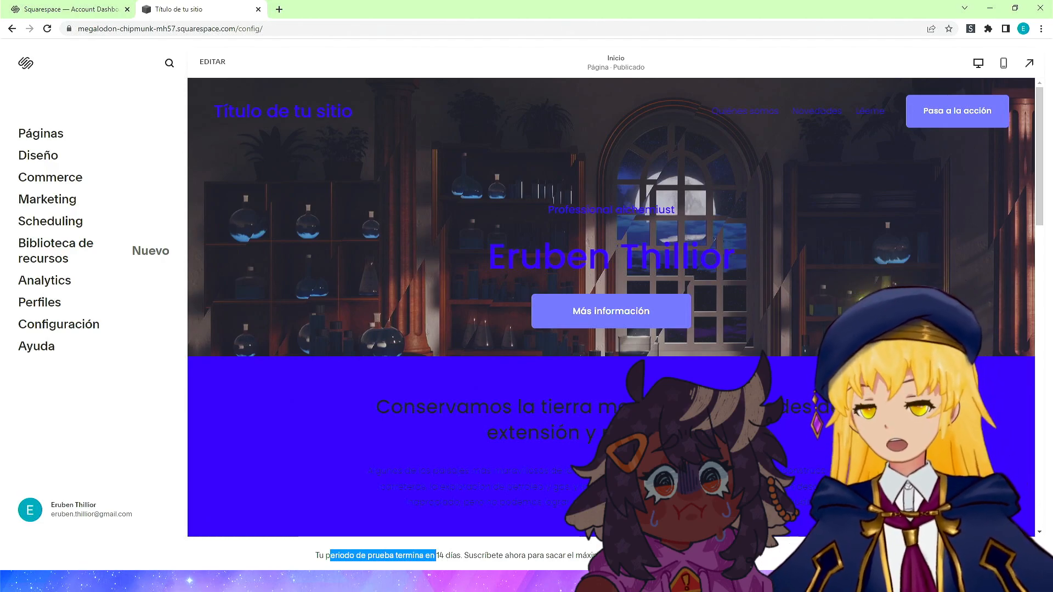
{"action": "key", "text": "alt+Tab"}
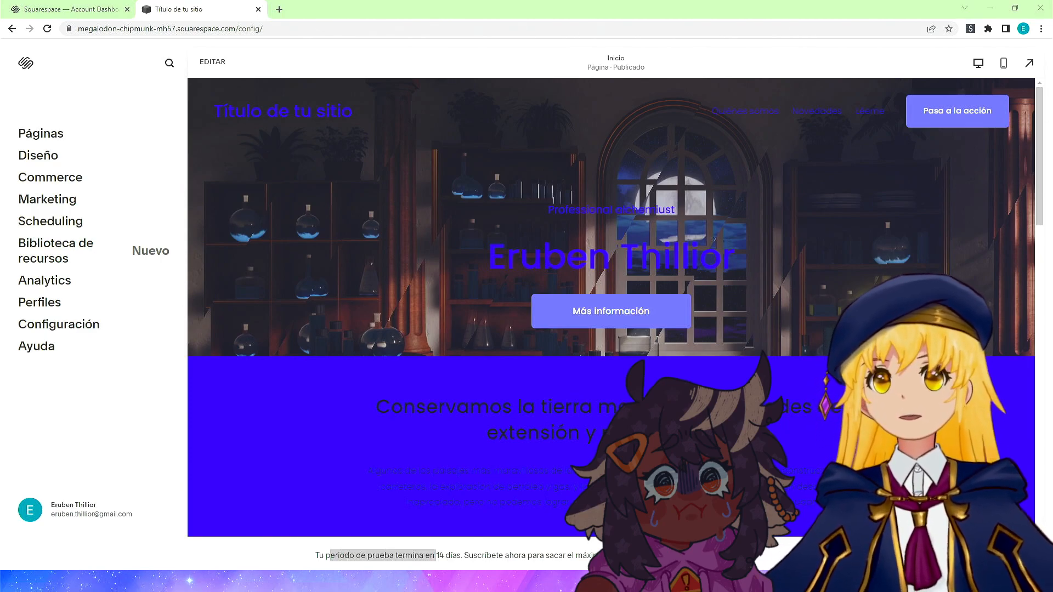
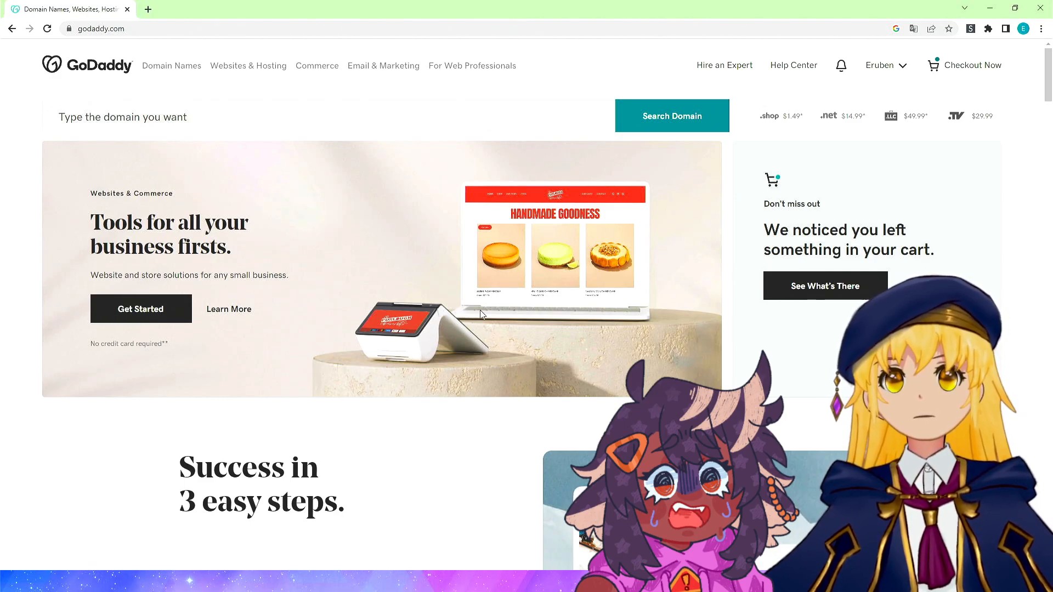
Switch to GoDaddy and browse the homepage's website, commerce and payment sections.
{"action": "scroll", "coordinate": [480, 314], "scroll_direction": "down", "scroll_amount": 10}
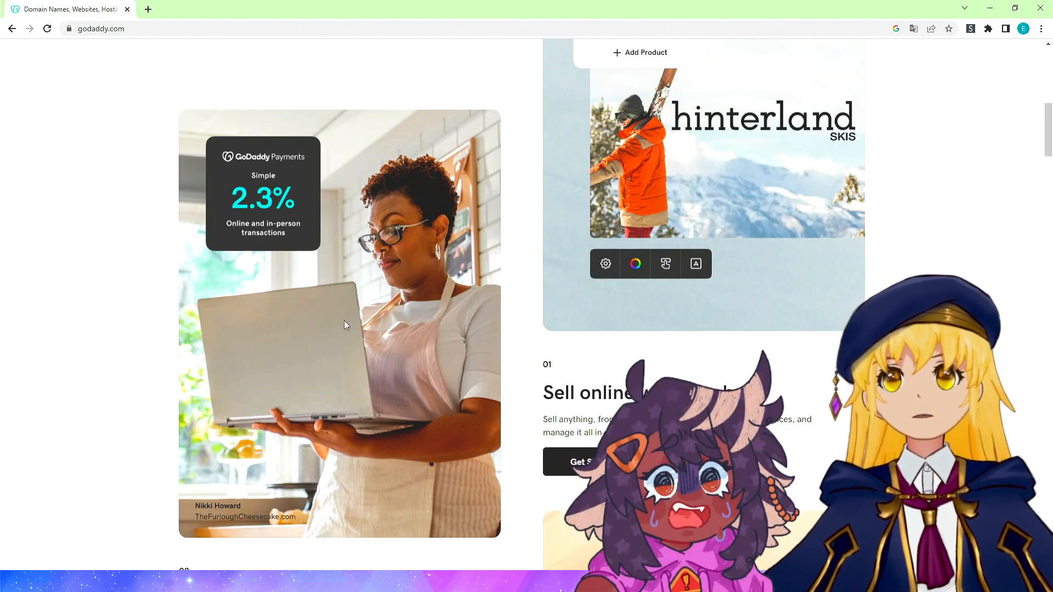
{"action": "scroll", "coordinate": [344, 317], "scroll_direction": "down", "scroll_amount": 4}
{"action": "scroll", "coordinate": [346, 321], "scroll_direction": "down", "scroll_amount": 10}
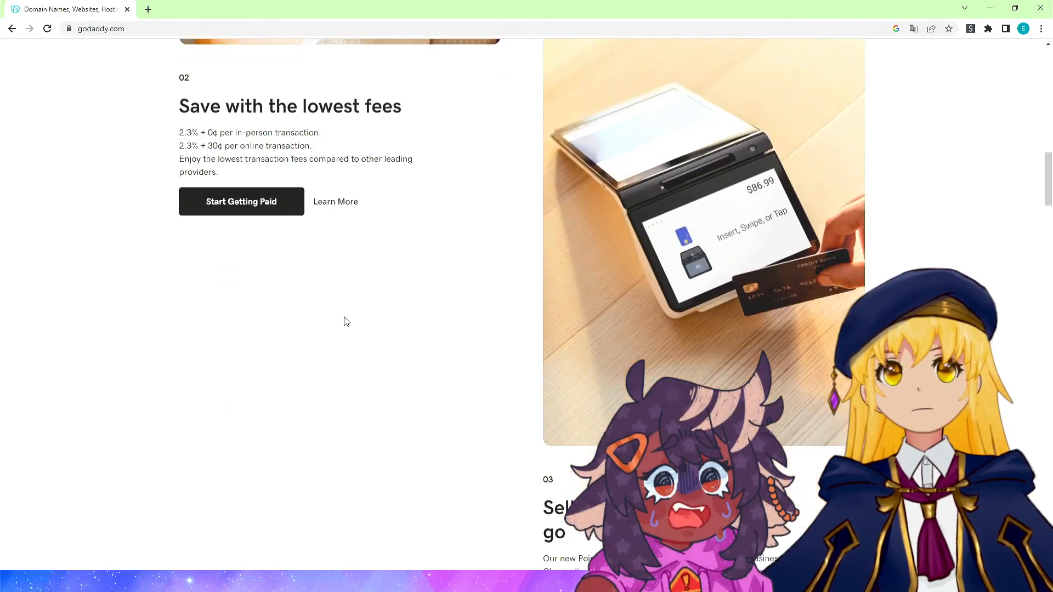
{"action": "scroll", "coordinate": [345, 317], "scroll_direction": "up", "scroll_amount": 9}
{"action": "scroll", "coordinate": [345, 316], "scroll_direction": "up", "scroll_amount": 13}
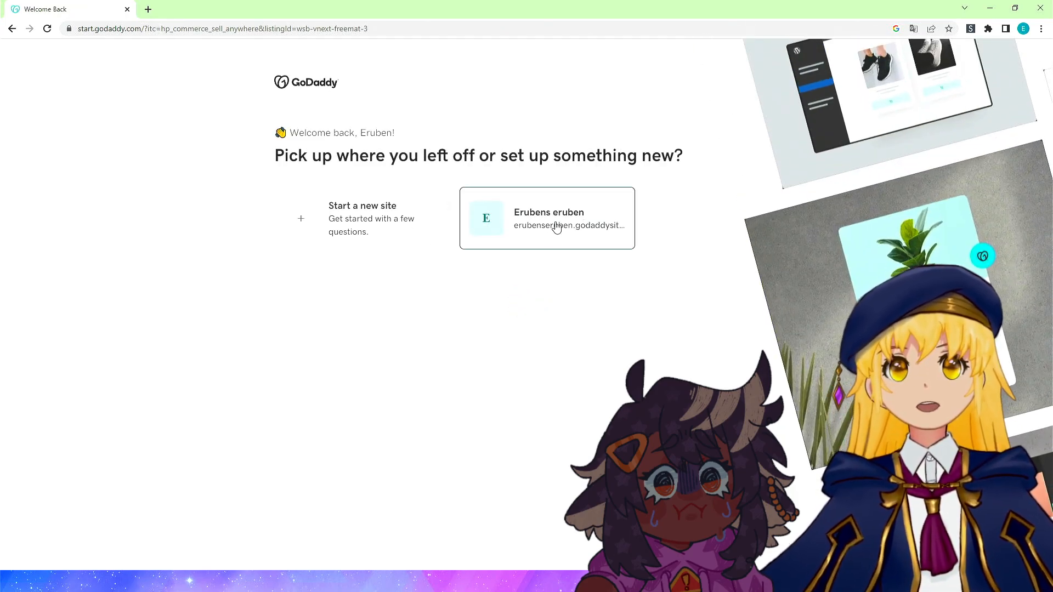
Start a new site and set Promote myself as the only main goal.
{"action": "left_click", "coordinate": [316, 237]}
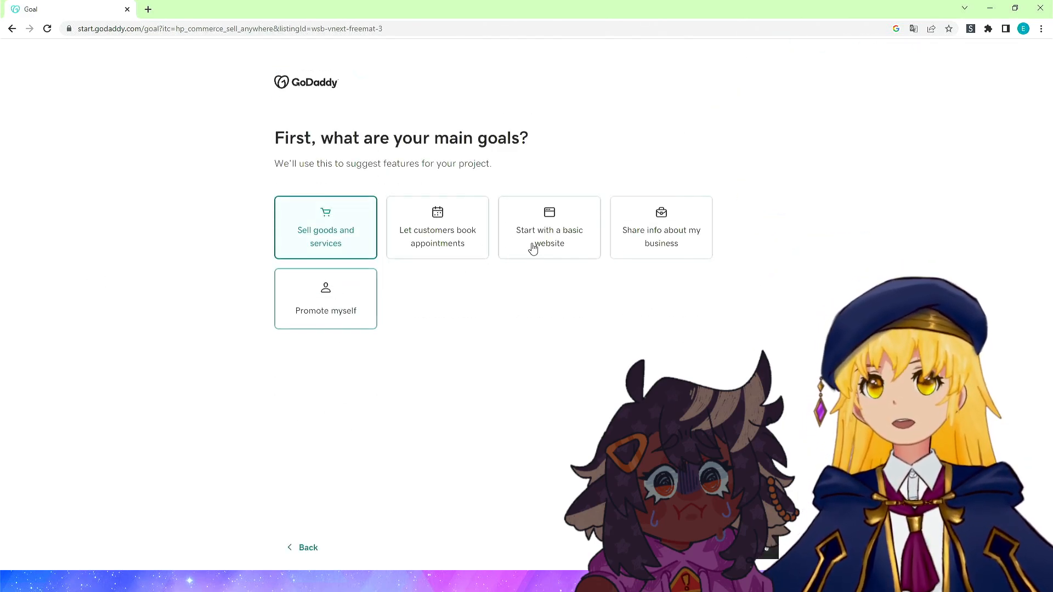
{"action": "left_click", "coordinate": [578, 240]}
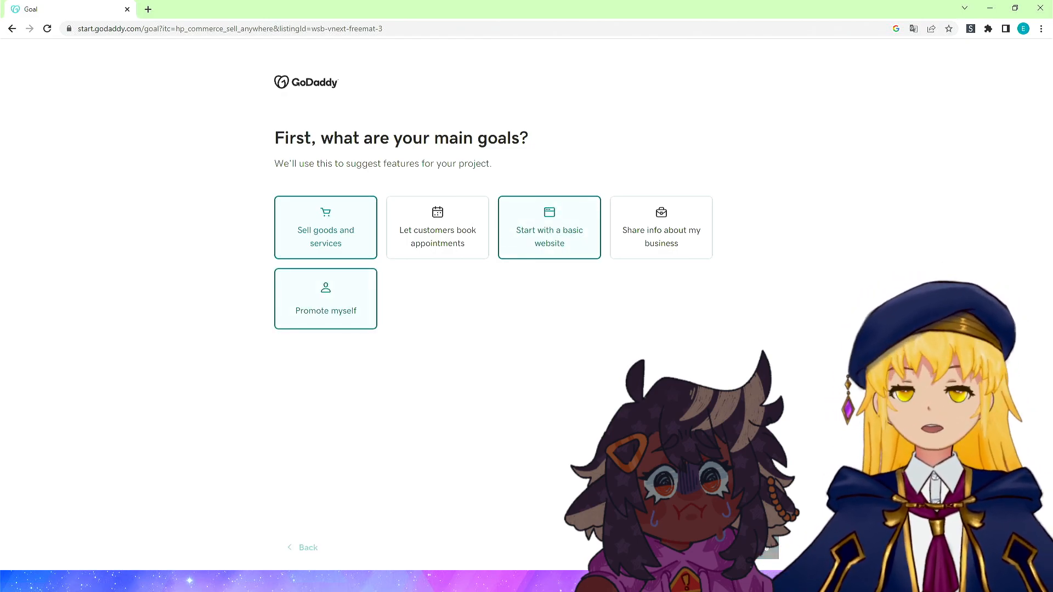
{"action": "left_click", "coordinate": [744, 548]}
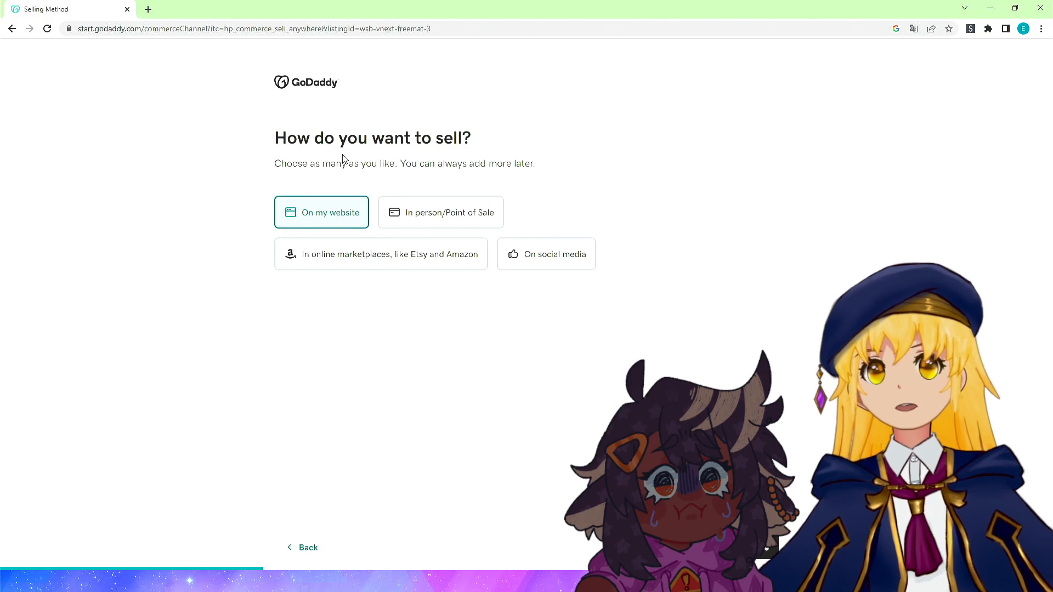
{"action": "left_click", "coordinate": [312, 553]}
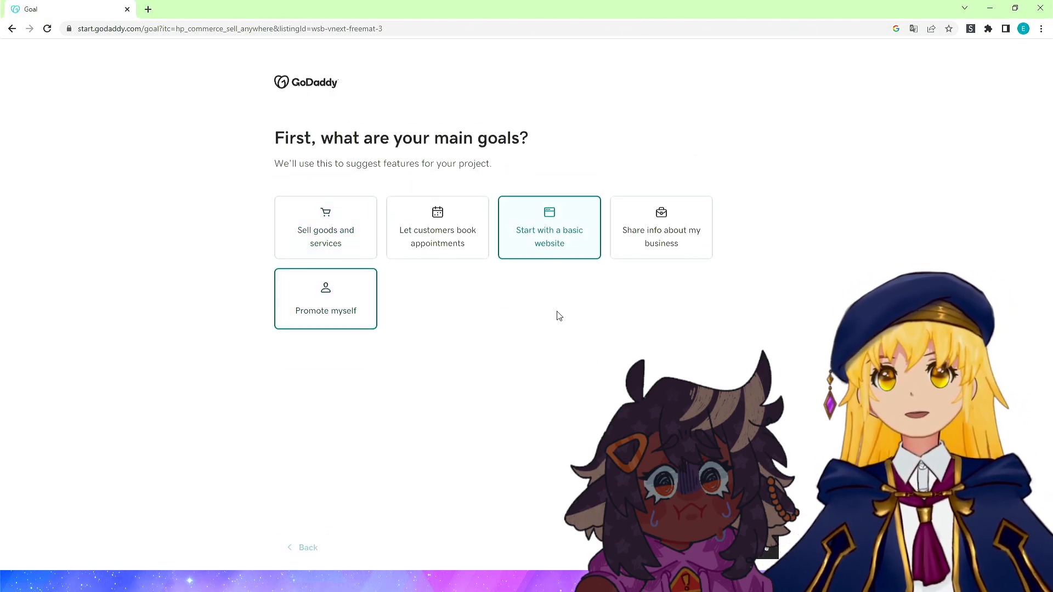
{"action": "left_click", "coordinate": [528, 251]}
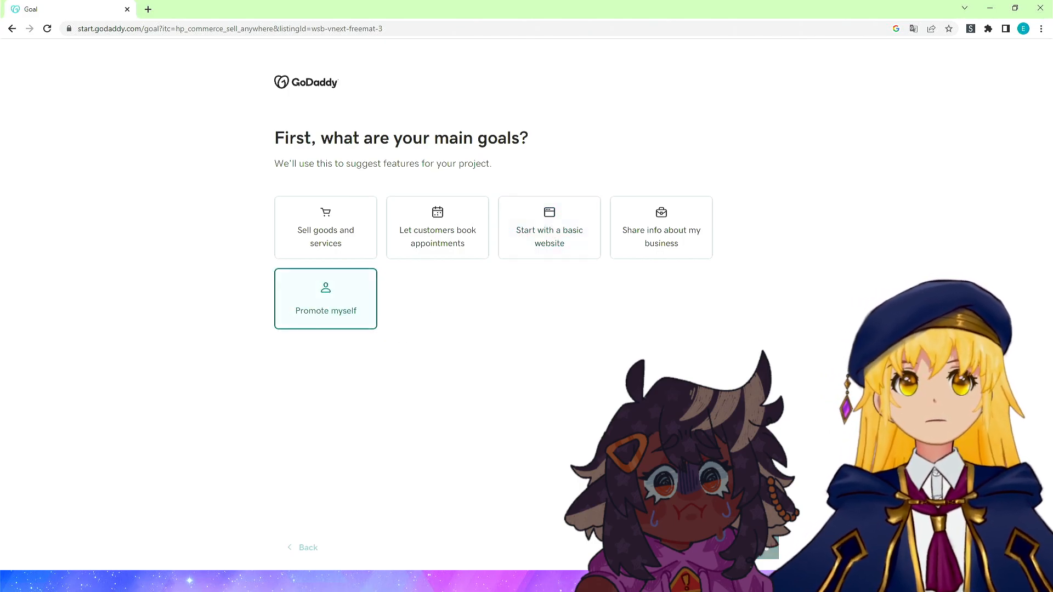
{"action": "left_click", "coordinate": [325, 300]}
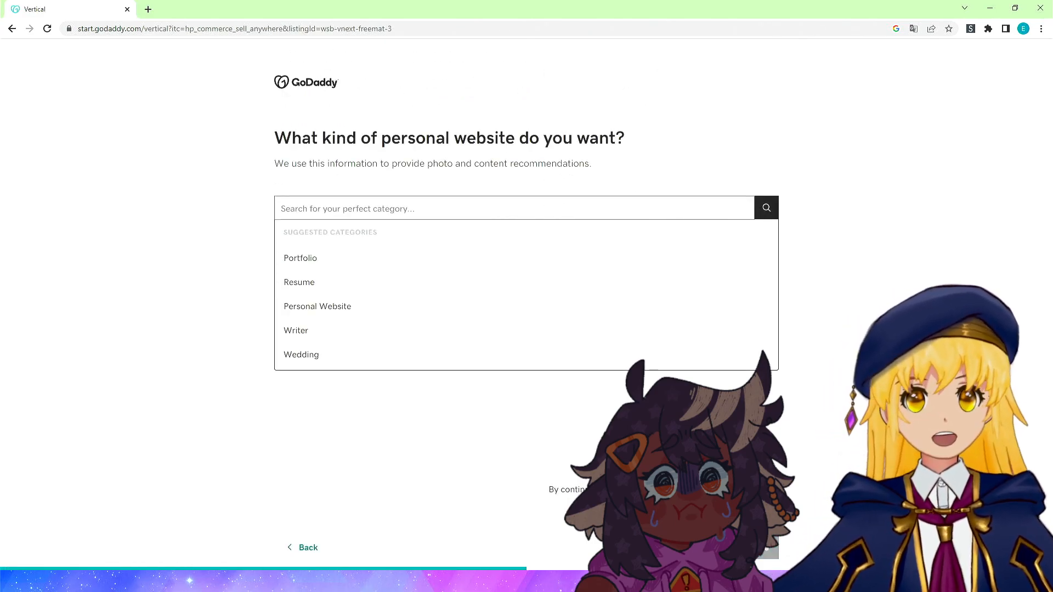
Choose the Portfolio category and enter a name for the website.
{"action": "left_click", "coordinate": [323, 264]}
{"action": "left_click", "coordinate": [747, 548]}
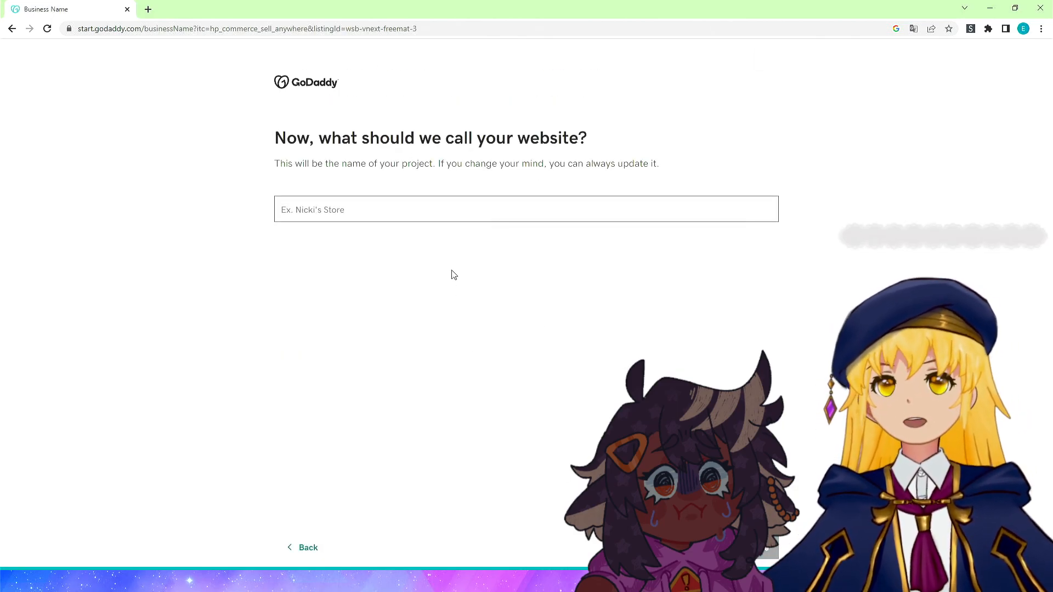
{"action": "left_click", "coordinate": [519, 212]}
{"action": "type", "text": "Eruben's stuff"}
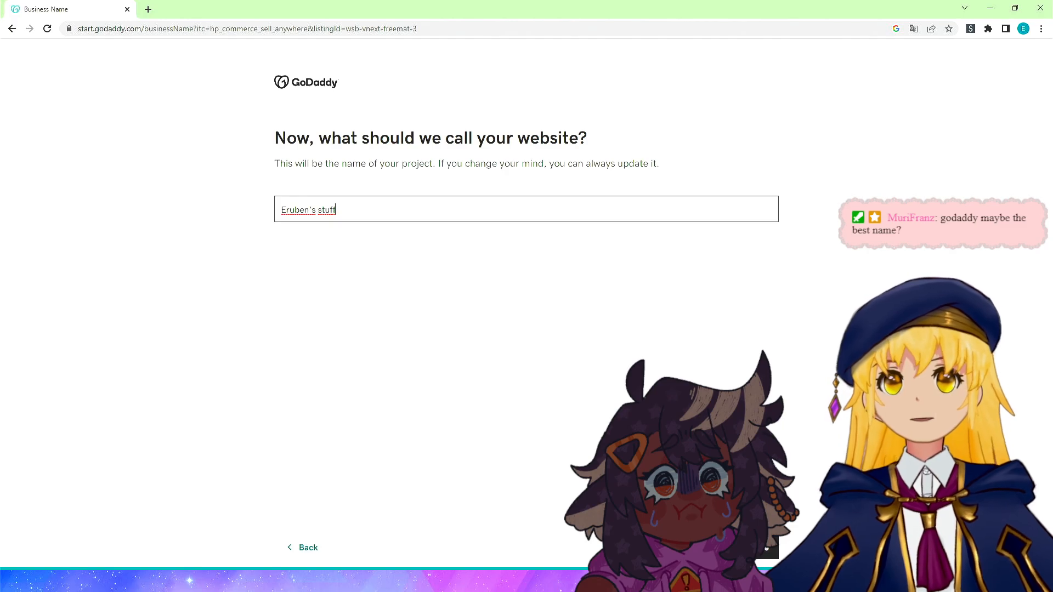
{"action": "left_click", "coordinate": [746, 547]}
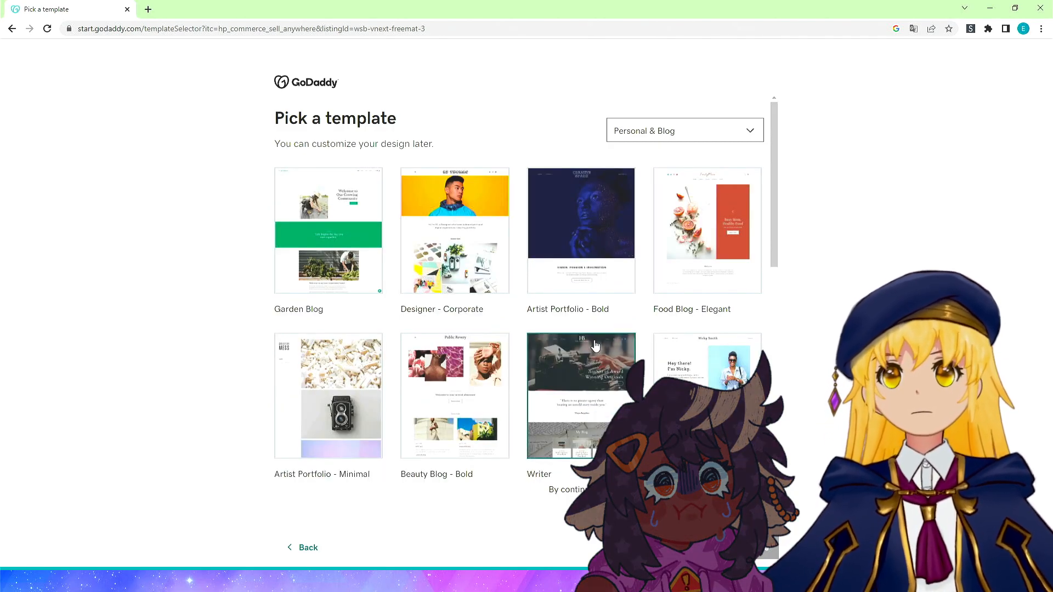
Pick the Spirituality template from the Personal & Blog templates.
{"action": "scroll", "coordinate": [735, 285], "scroll_direction": "down", "scroll_amount": 9}
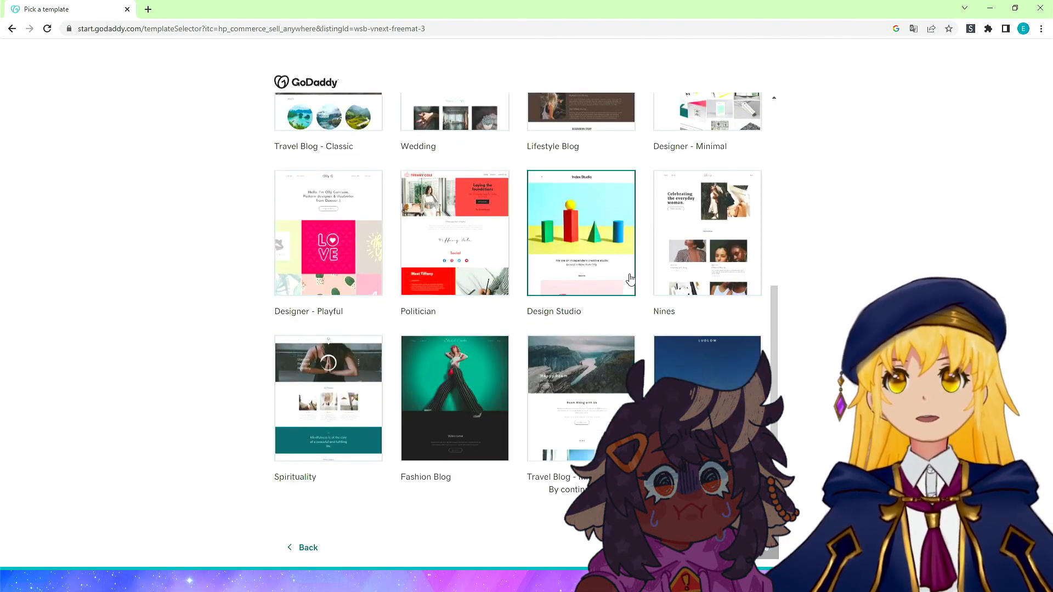
{"action": "scroll", "coordinate": [631, 274], "scroll_direction": "down", "scroll_amount": 3}
{"action": "scroll", "coordinate": [623, 235], "scroll_direction": "up", "scroll_amount": 3}
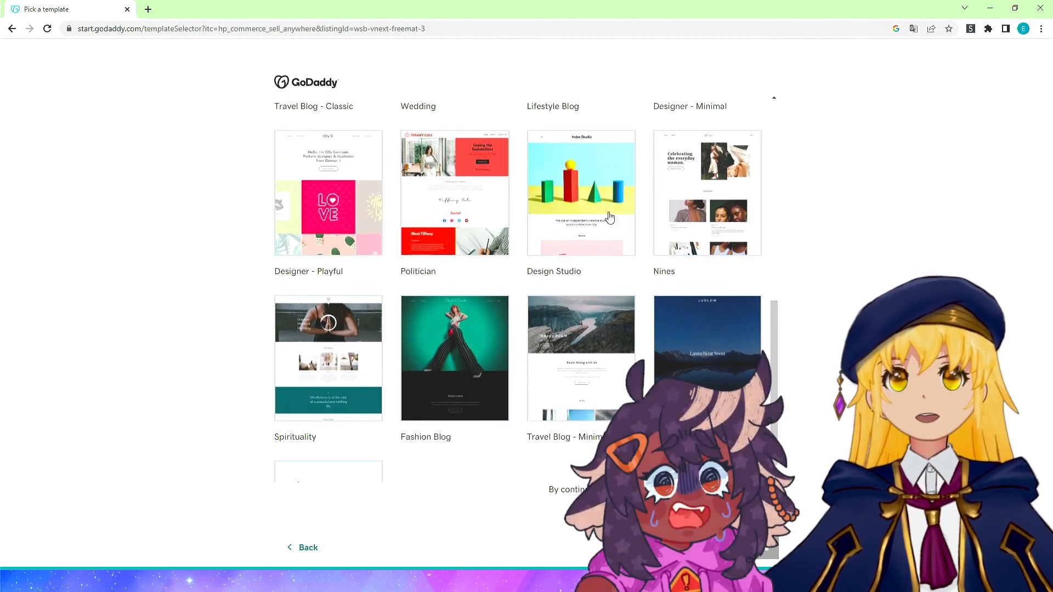
{"action": "left_click", "coordinate": [296, 332]}
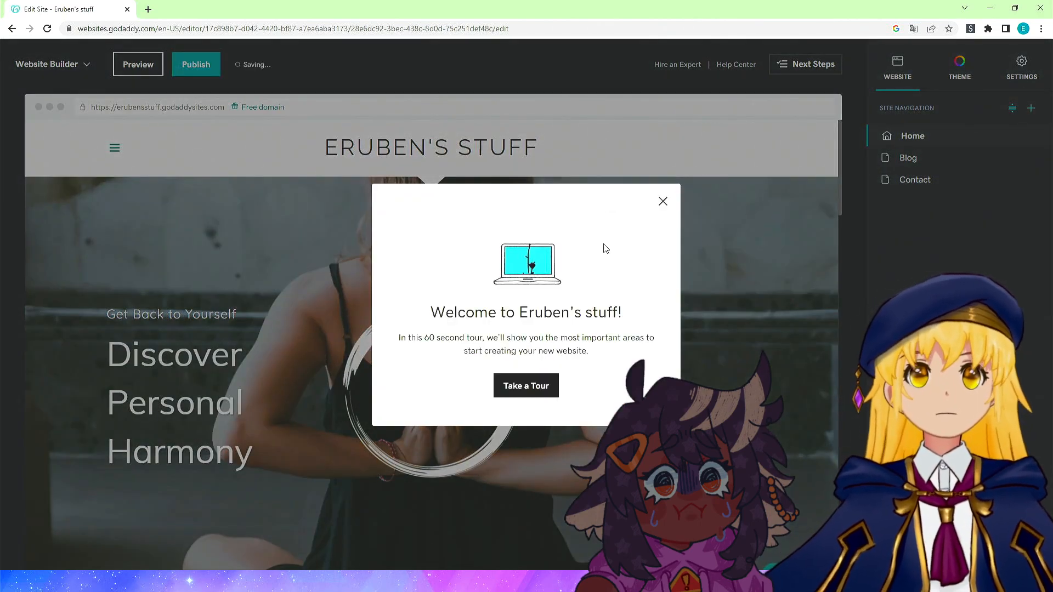
Dismiss the welcome tour and replace the header cover media with the uploaded anime illustration.
{"action": "left_click", "coordinate": [663, 202]}
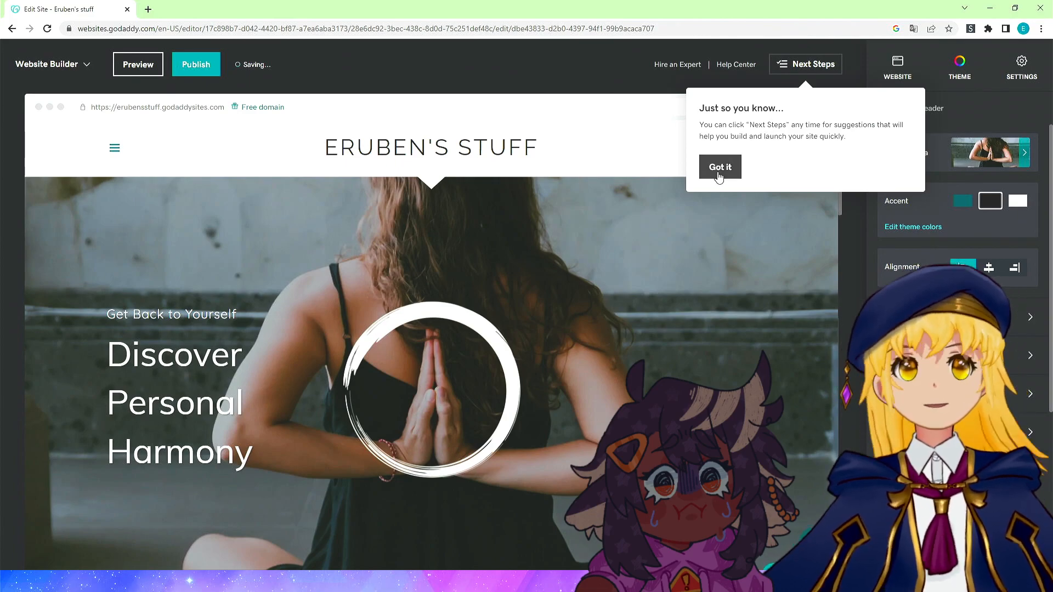
{"action": "left_click", "coordinate": [718, 174]}
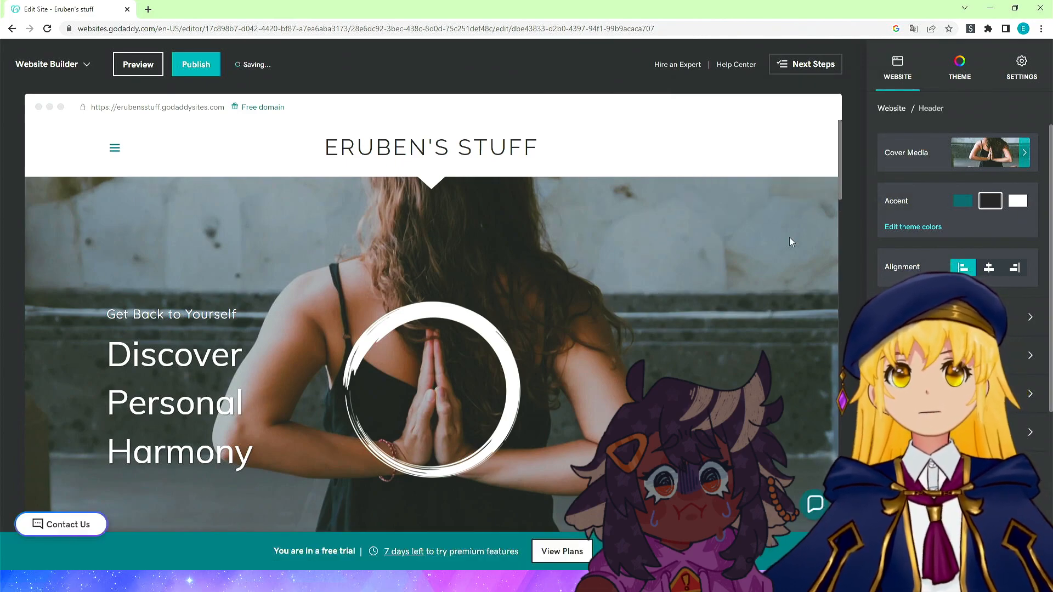
{"action": "left_click", "coordinate": [1015, 158]}
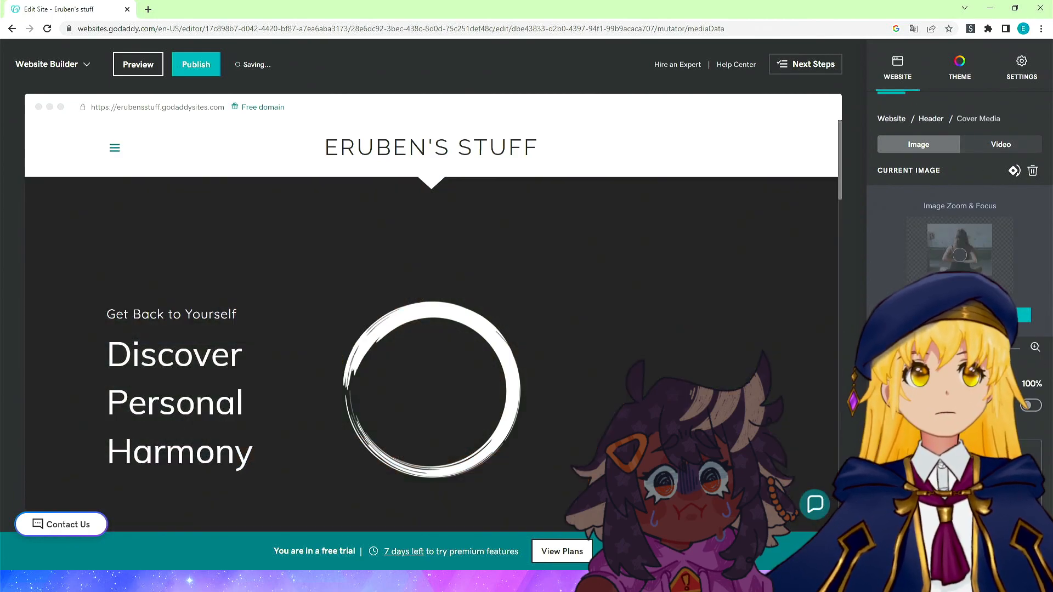
{"action": "left_click", "coordinate": [931, 234]}
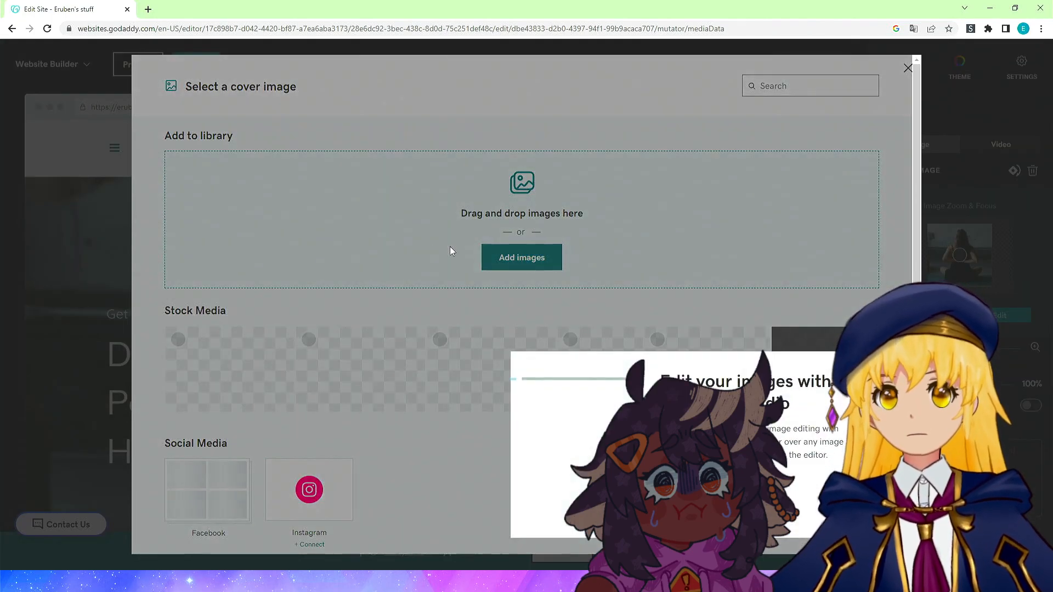
{"action": "left_click", "coordinate": [426, 199]}
{"action": "left_click", "coordinate": [520, 259]}
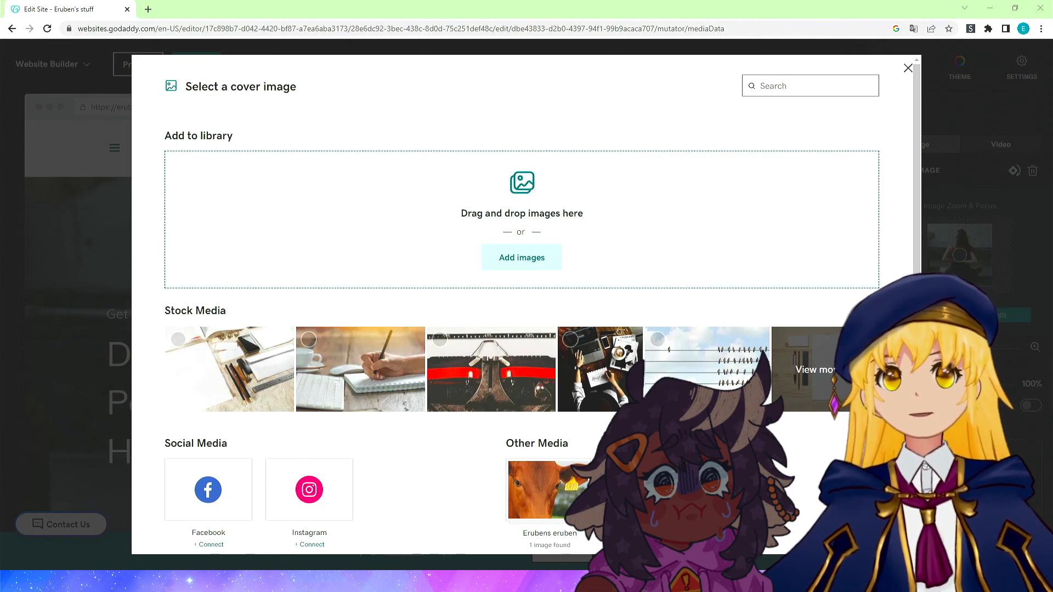
{"action": "double_click", "coordinate": [553, 161]}
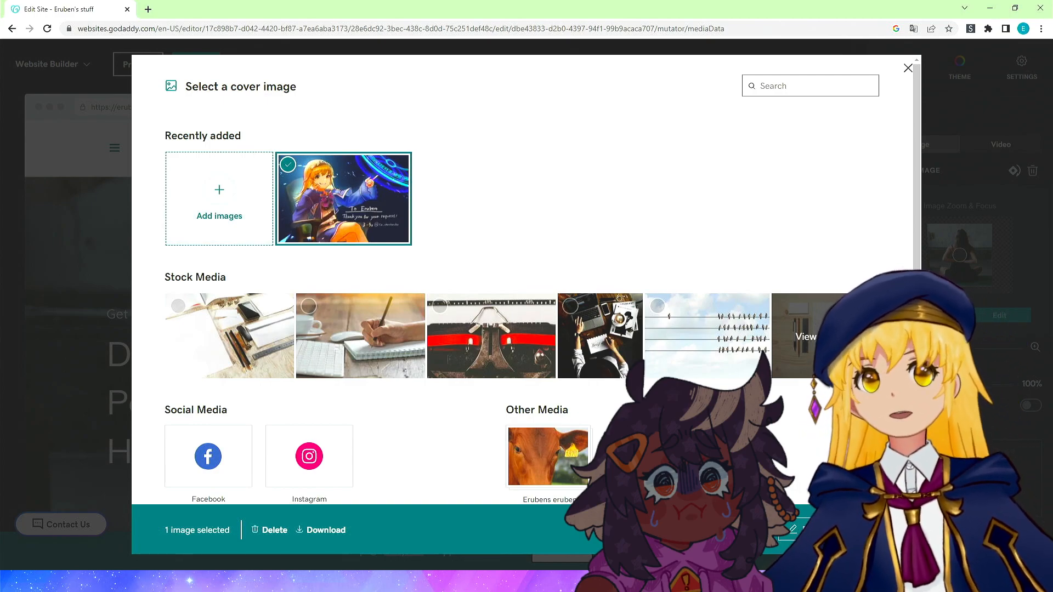
{"action": "left_click", "coordinate": [856, 530]}
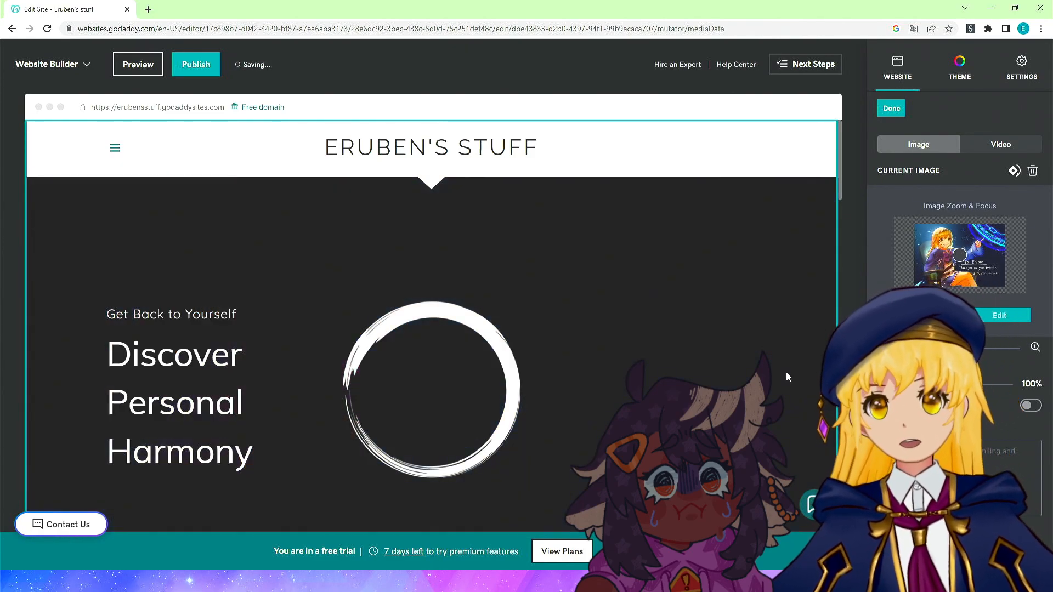
Move the cover image's focus point lower in the picture.
{"action": "scroll", "coordinate": [618, 329], "scroll_direction": "down", "scroll_amount": 3}
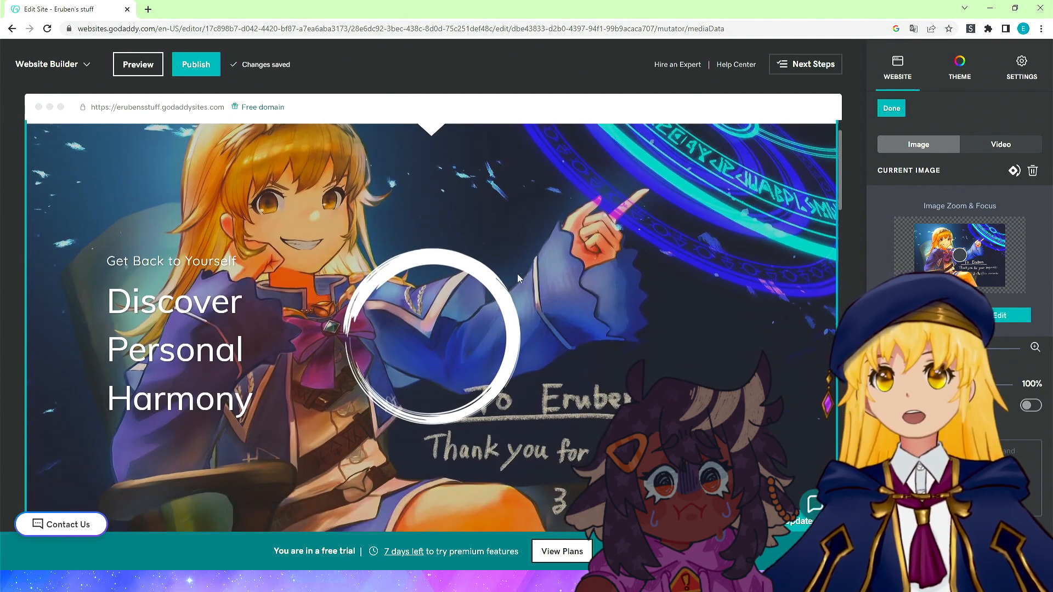
{"action": "scroll", "coordinate": [584, 321], "scroll_direction": "up", "scroll_amount": 2}
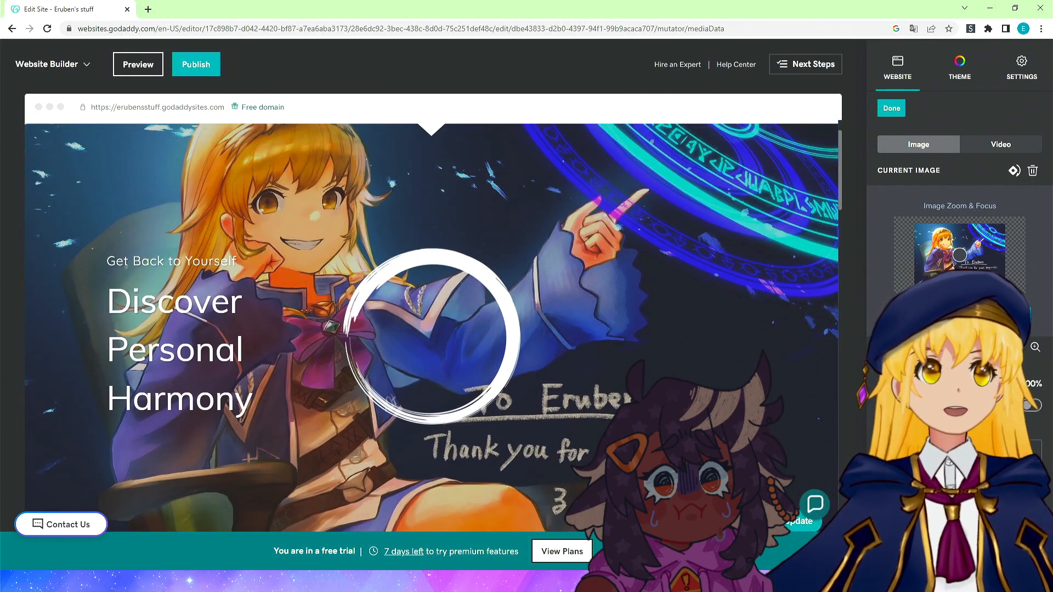
{"action": "left_click", "coordinate": [945, 348]}
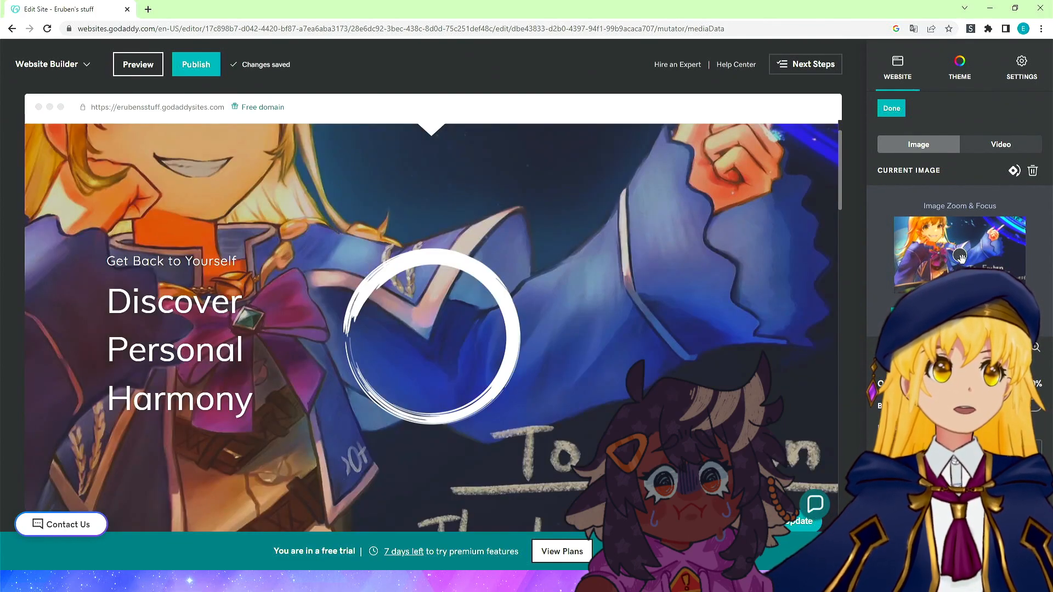
{"action": "left_click_drag", "start_coordinate": [961, 257], "coordinate": [964, 280]}
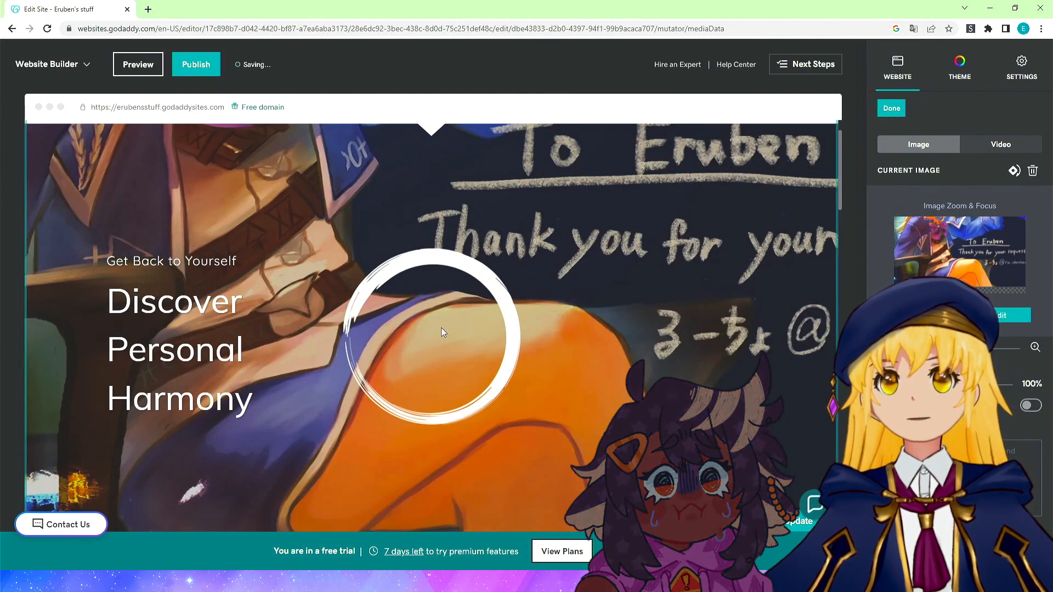
Replace the first My Practice card image with the uploaded silver-haired character image.
{"action": "scroll", "coordinate": [584, 275], "scroll_direction": "down", "scroll_amount": 6}
{"action": "scroll", "coordinate": [574, 283], "scroll_direction": "up", "scroll_amount": 2}
{"action": "scroll", "coordinate": [571, 285], "scroll_direction": "down", "scroll_amount": 1}
{"action": "scroll", "coordinate": [561, 327], "scroll_direction": "down", "scroll_amount": 3}
{"action": "scroll", "coordinate": [396, 281], "scroll_direction": "up", "scroll_amount": 4}
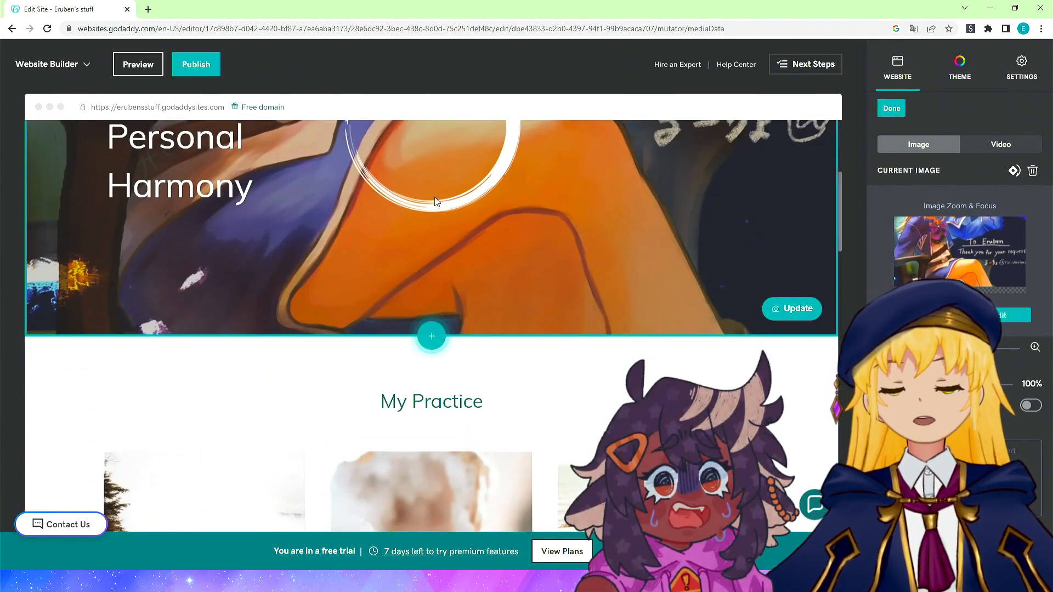
{"action": "scroll", "coordinate": [153, 307], "scroll_direction": "down", "scroll_amount": 4}
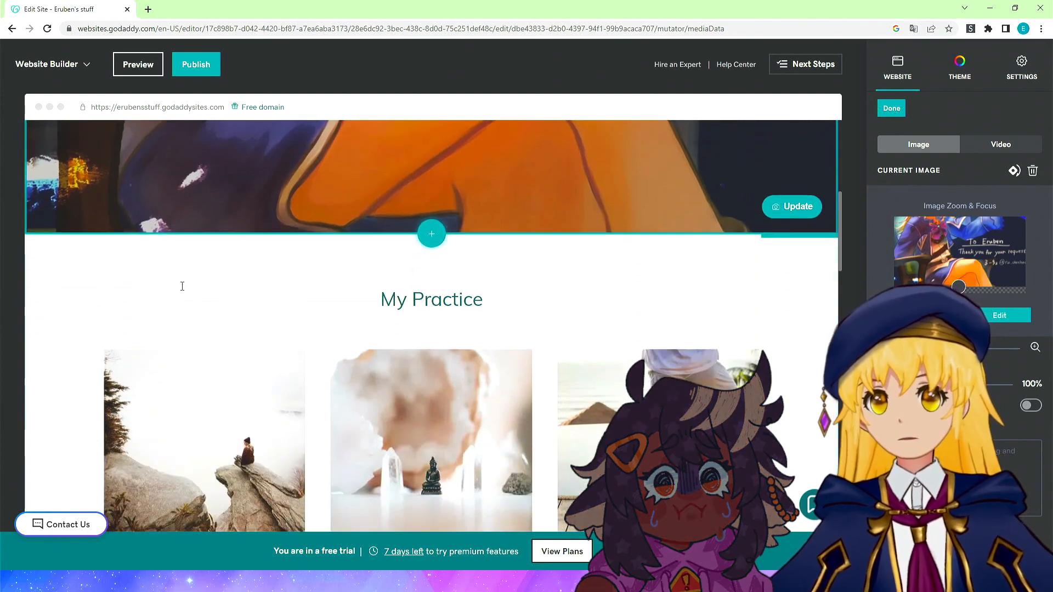
{"action": "left_click", "coordinate": [157, 329]}
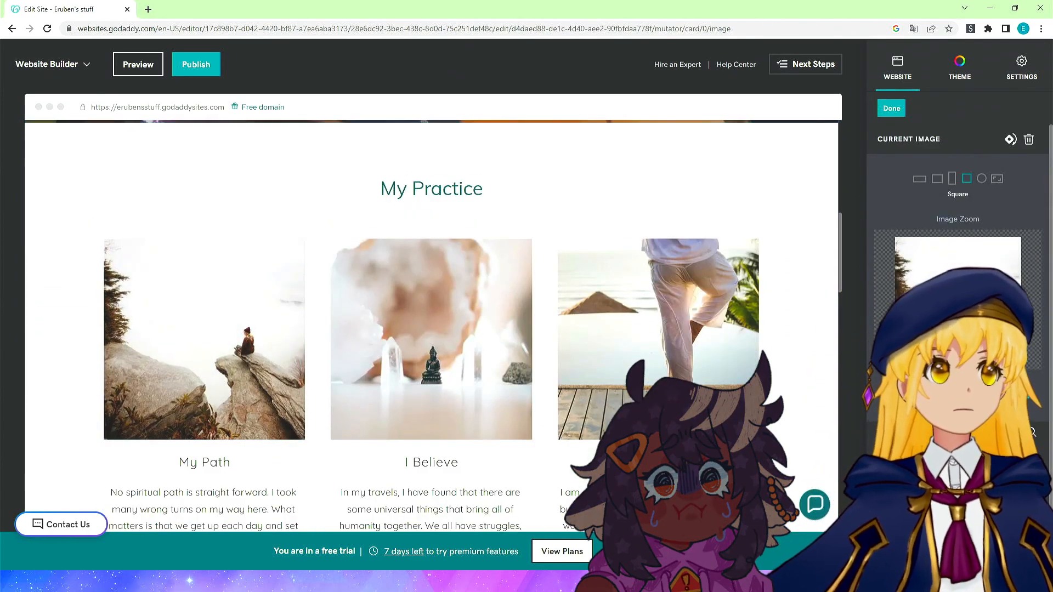
{"action": "left_click", "coordinate": [922, 392]}
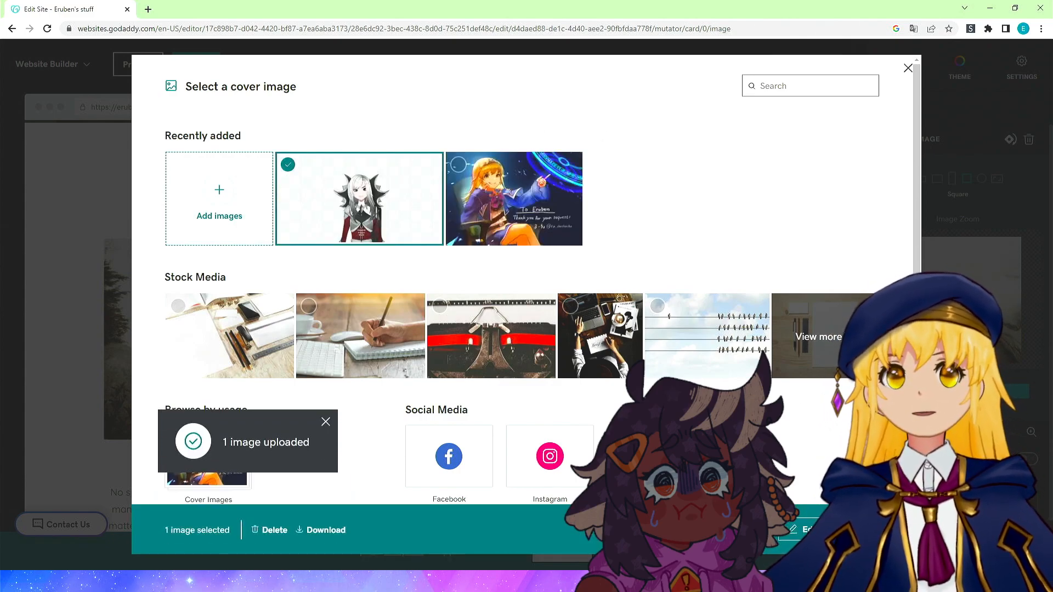
{"action": "left_click", "coordinate": [862, 530]}
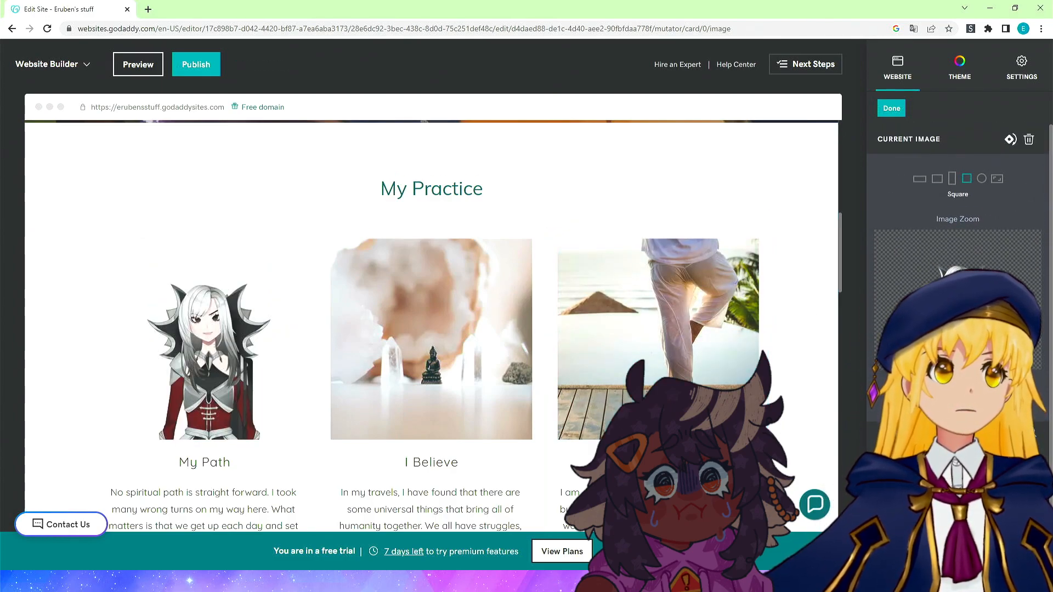
Open the My Path card image in the image editor and crop it to a 3:4 frame around the character.
{"action": "left_click", "coordinate": [957, 402]}
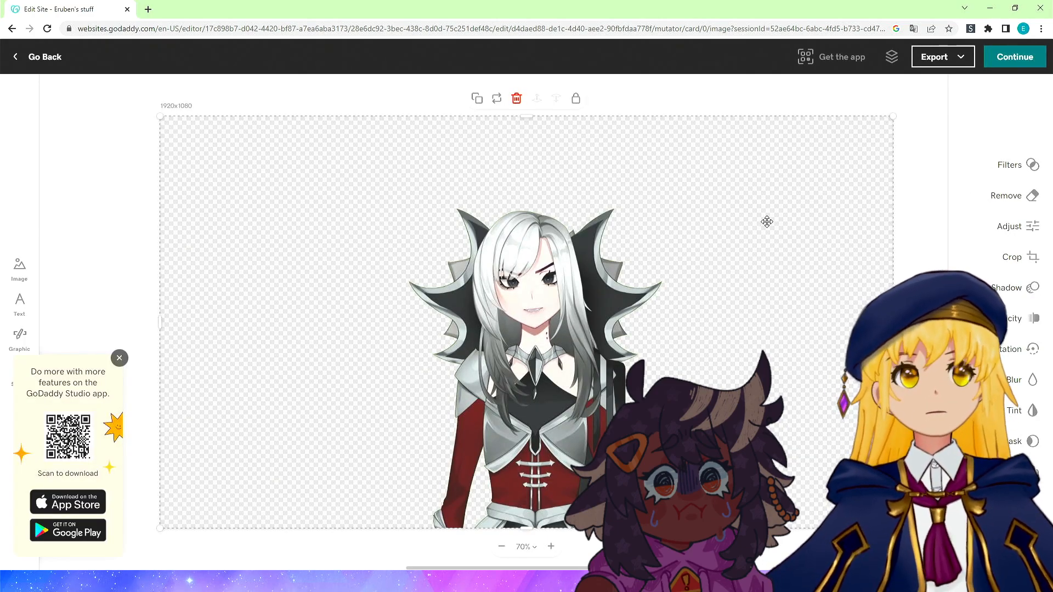
{"action": "left_click", "coordinate": [1025, 261]}
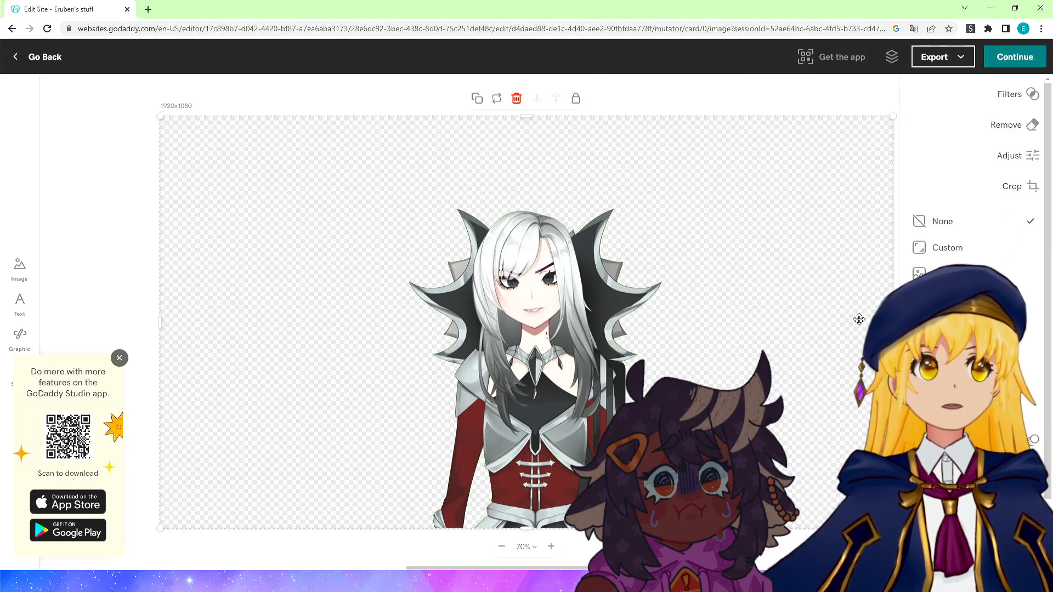
{"action": "left_click_drag", "start_coordinate": [891, 291], "coordinate": [828, 312]}
{"action": "key", "text": "ctrl+z"}
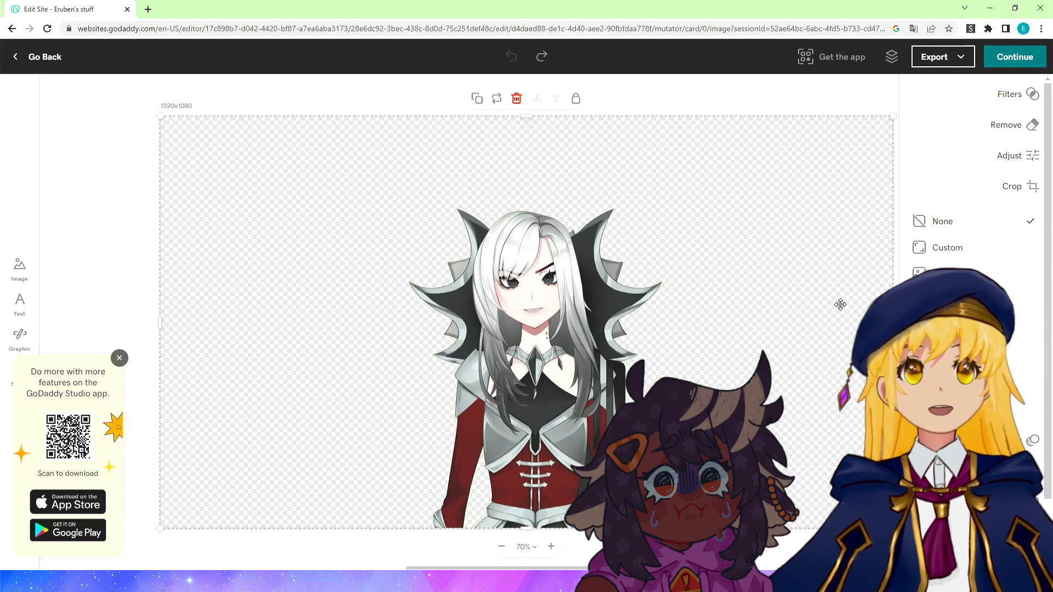
{"action": "left_click", "coordinate": [1027, 191]}
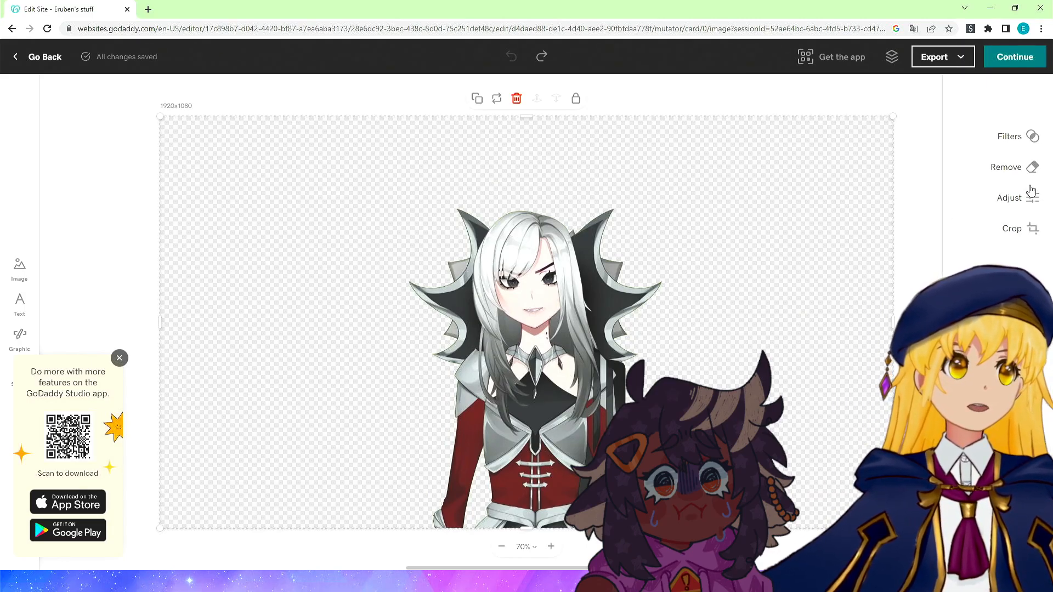
{"action": "left_click", "coordinate": [1033, 260]}
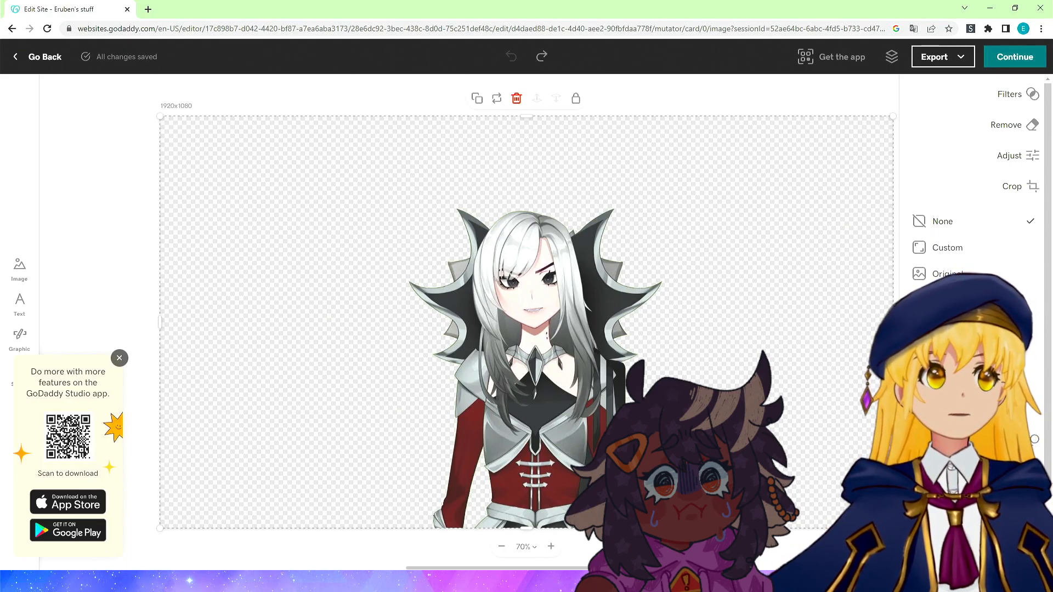
{"action": "left_click", "coordinate": [949, 353]}
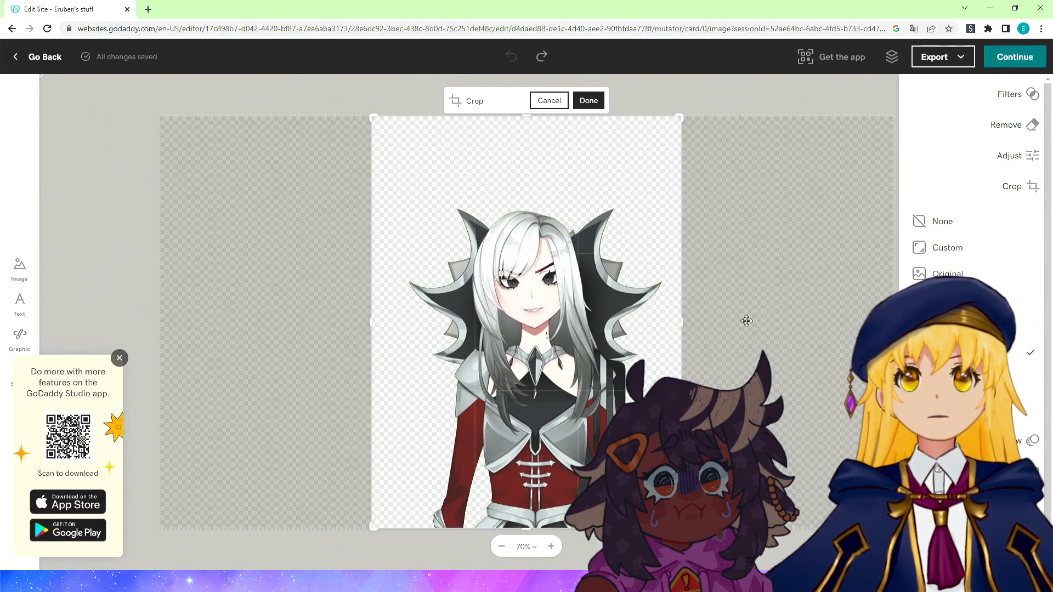
{"action": "left_click_drag", "start_coordinate": [682, 322], "coordinate": [691, 322]}
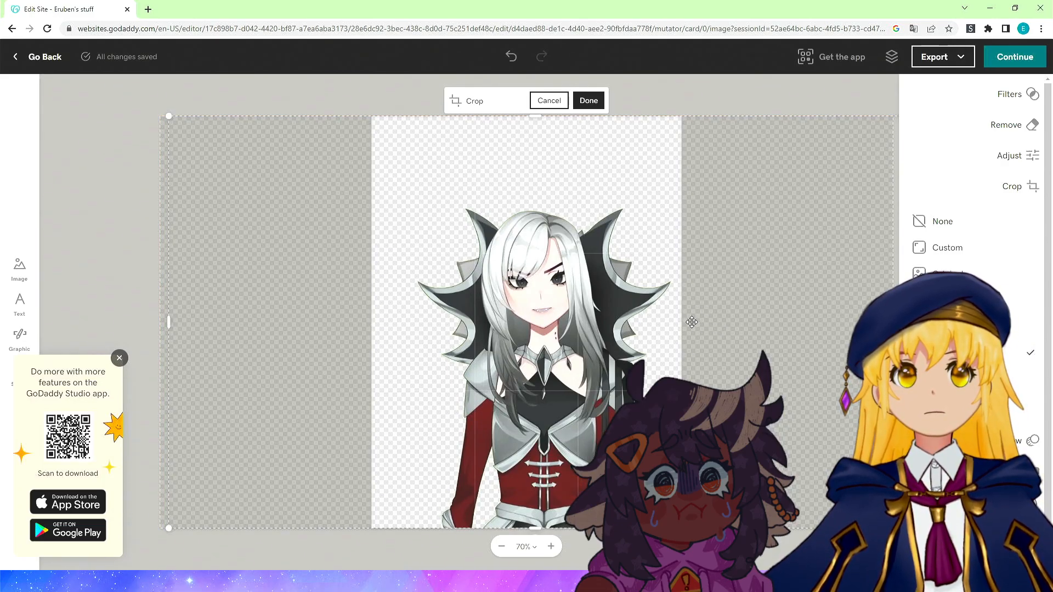
{"action": "key", "text": "ctrl+z"}
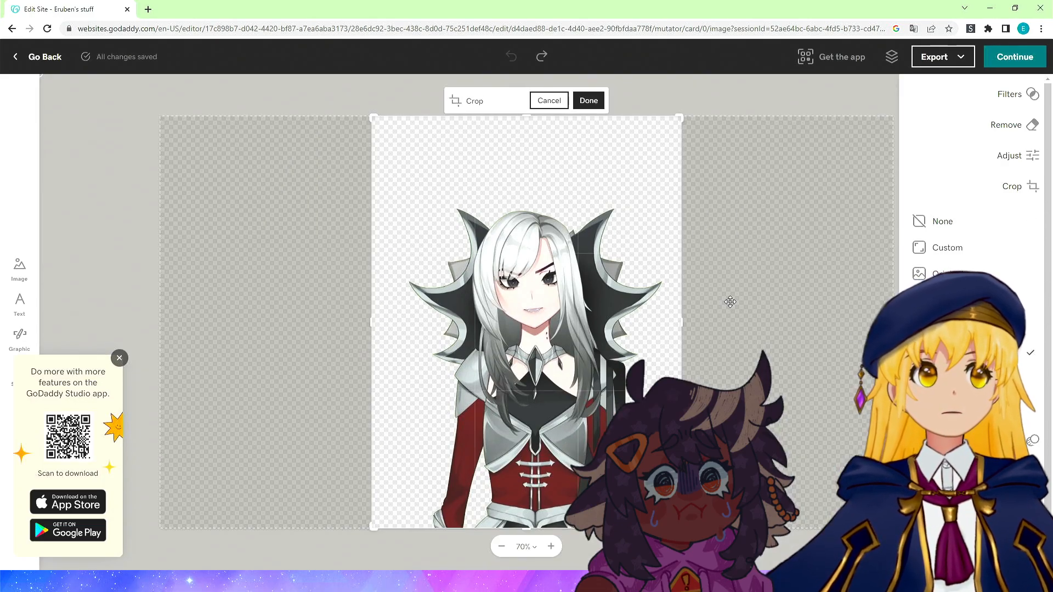
{"action": "left_click", "coordinate": [949, 352]}
{"action": "left_click_drag", "start_coordinate": [681, 322], "coordinate": [645, 328]}
{"action": "left_click_drag", "start_coordinate": [539, 333], "coordinate": [557, 370]}
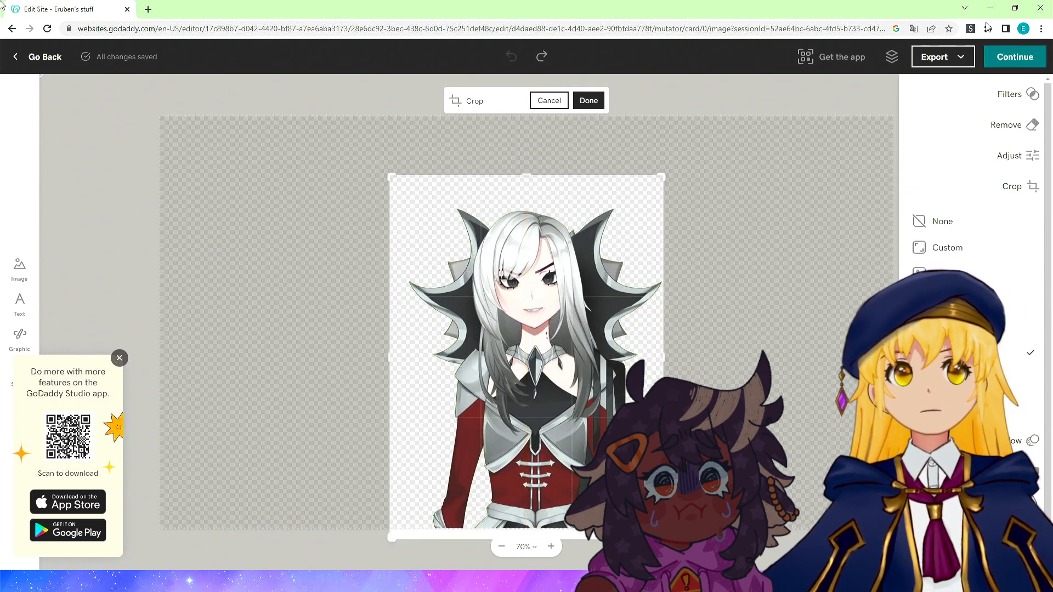
{"action": "left_click", "coordinate": [589, 101]}
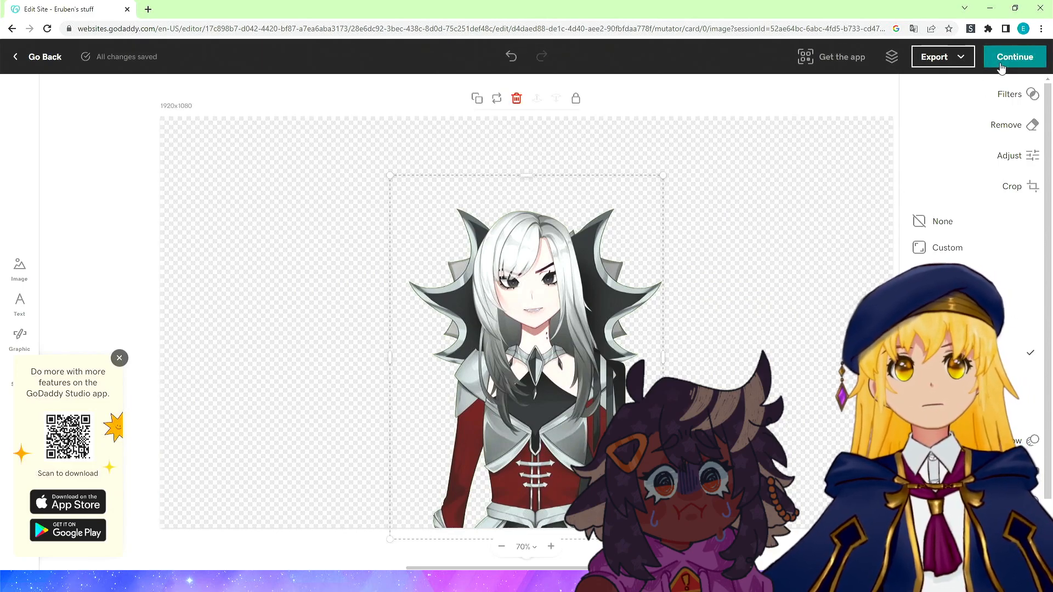
Close the app promotion and apply the cropped image back to the card.
{"action": "scroll", "coordinate": [1011, 230], "scroll_direction": "down", "scroll_amount": 2}
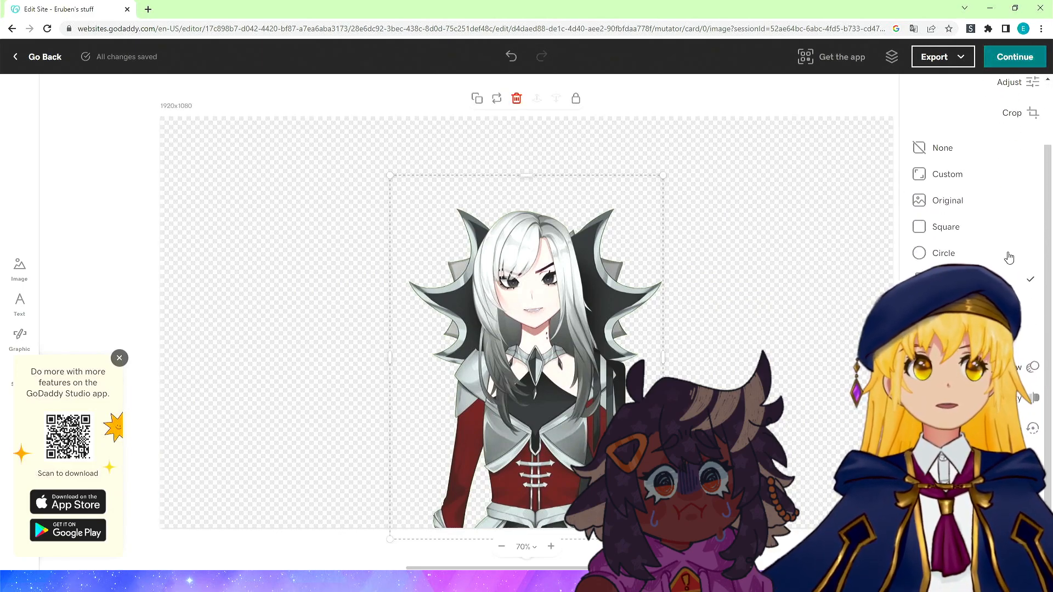
{"action": "left_click", "coordinate": [120, 359]}
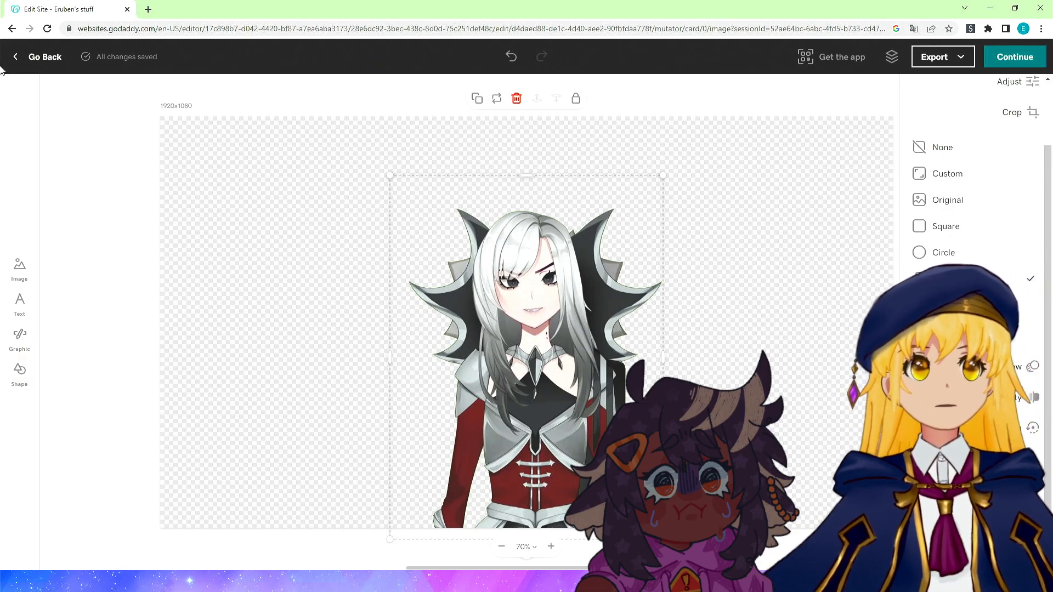
{"action": "left_click", "coordinate": [1022, 60]}
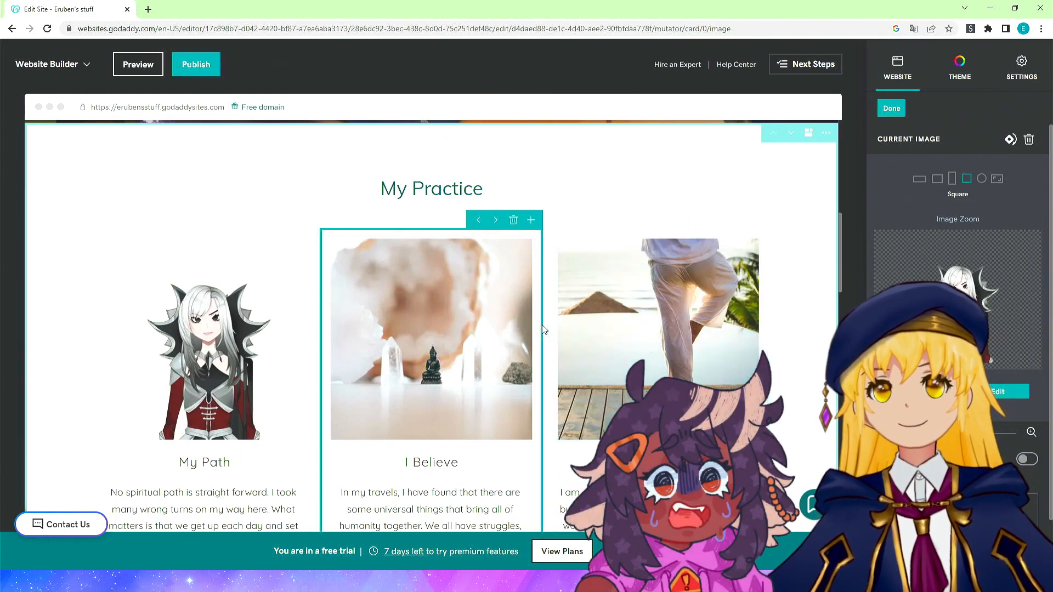
Upload the Gundam Evolution image and set it as the I Believe card image.
{"action": "scroll", "coordinate": [257, 266], "scroll_direction": "down", "scroll_amount": 1}
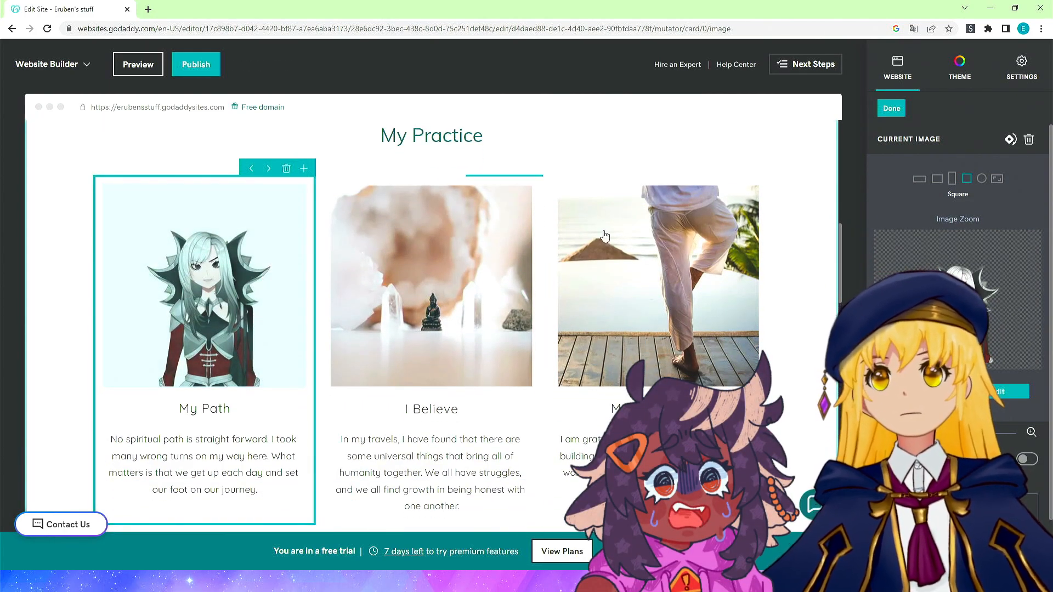
{"action": "left_click", "coordinate": [425, 291]}
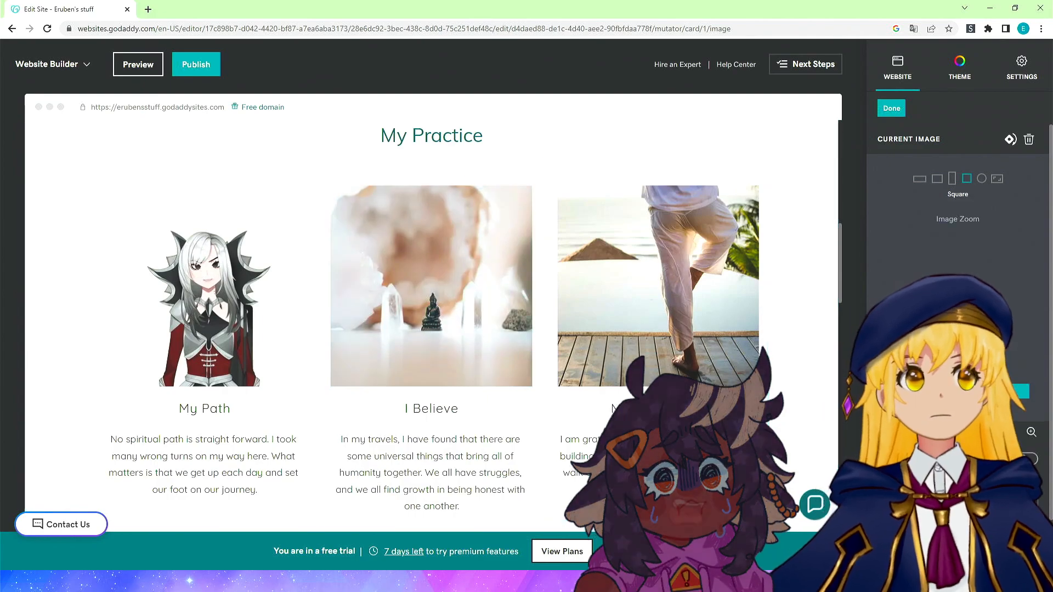
{"action": "left_click", "coordinate": [926, 391]}
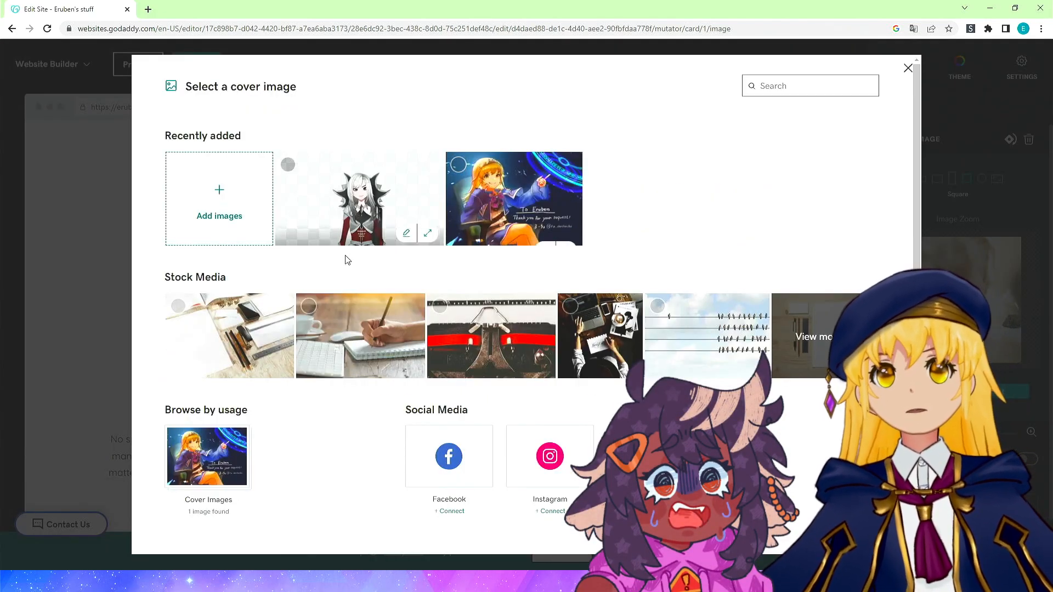
{"action": "left_click", "coordinate": [218, 201]}
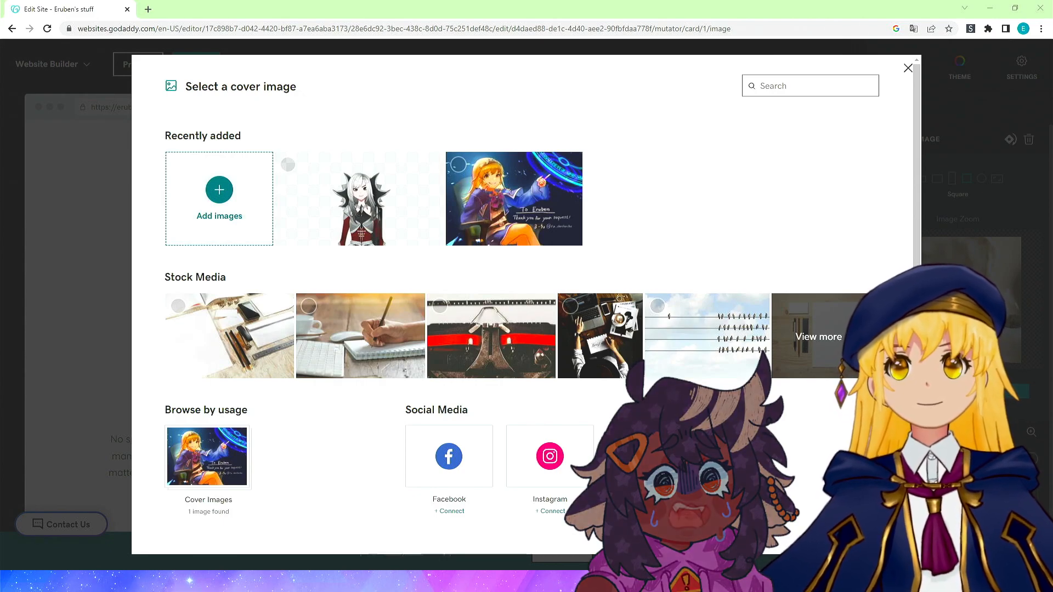
{"action": "double_click", "coordinate": [374, 236]}
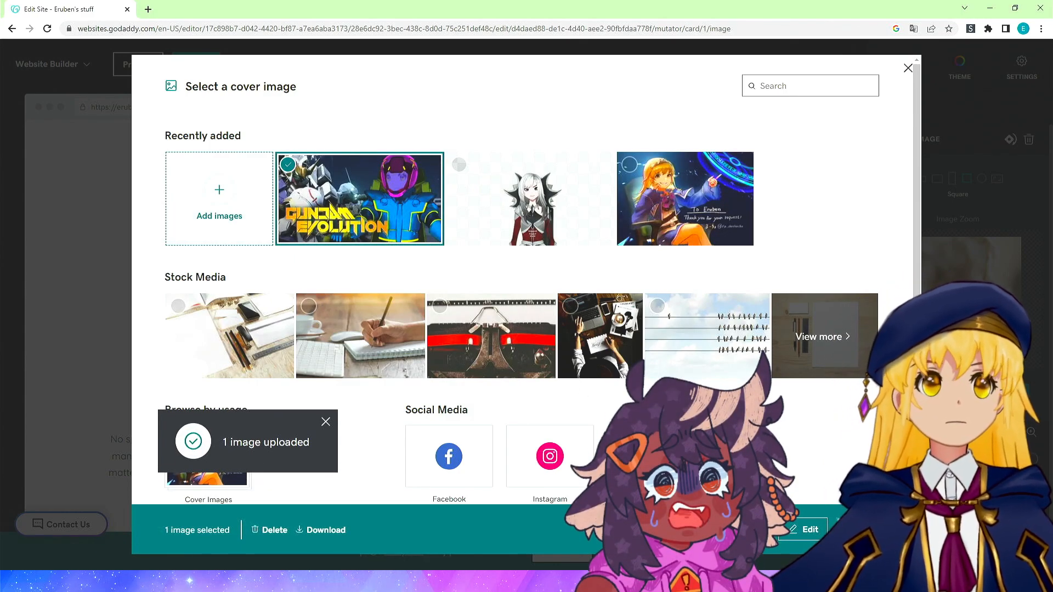
{"action": "left_click", "coordinate": [861, 530]}
Upload the hooded-figure image with the red arrow and set it as the My Community card image.
{"action": "left_click", "coordinate": [648, 286]}
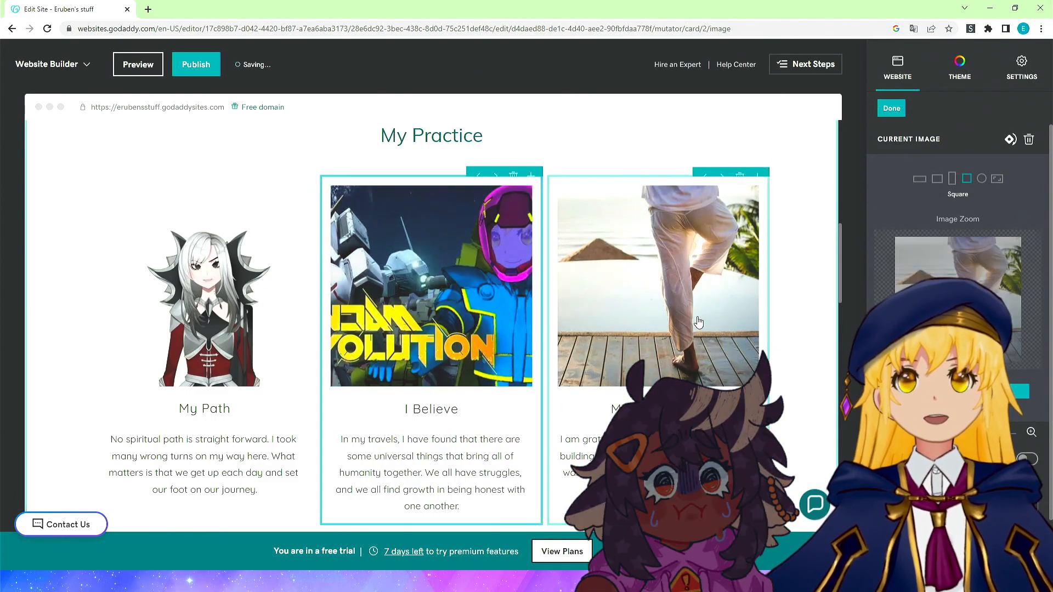
{"action": "left_click", "coordinate": [924, 391]}
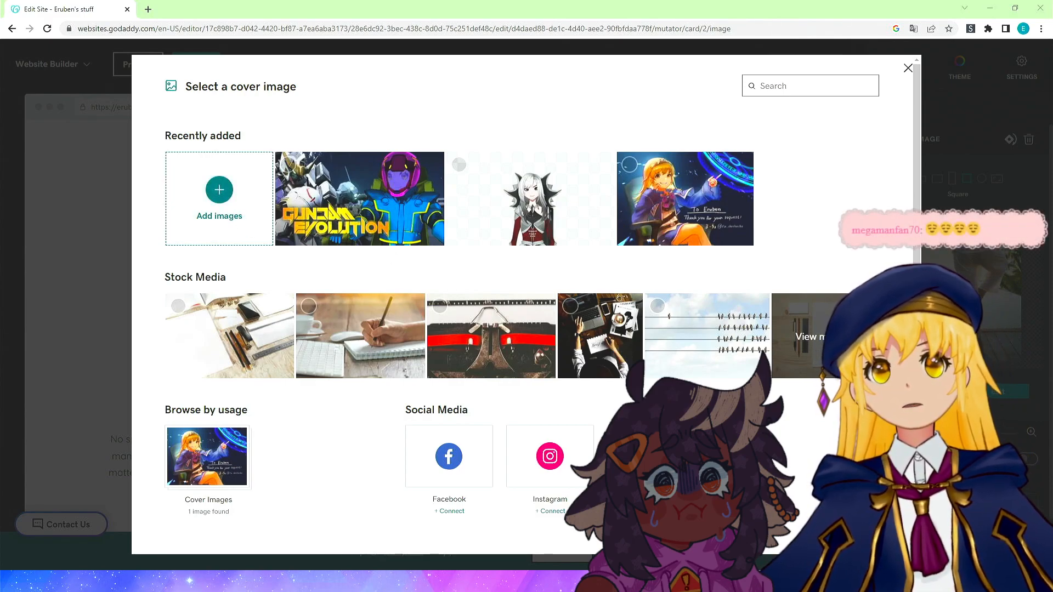
{"action": "double_click", "coordinate": [245, 217]}
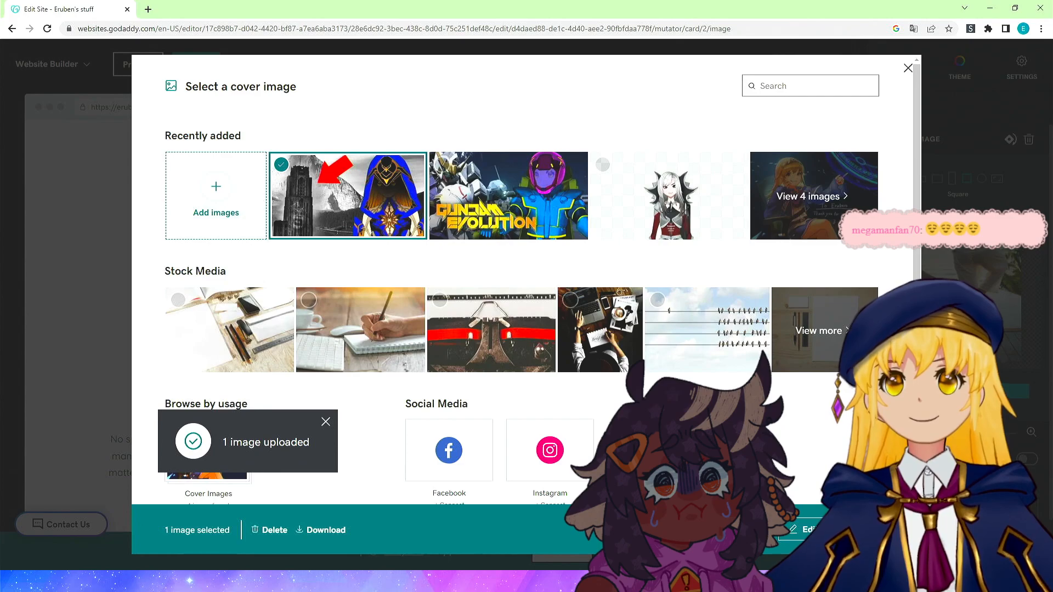
{"action": "left_click", "coordinate": [853, 530]}
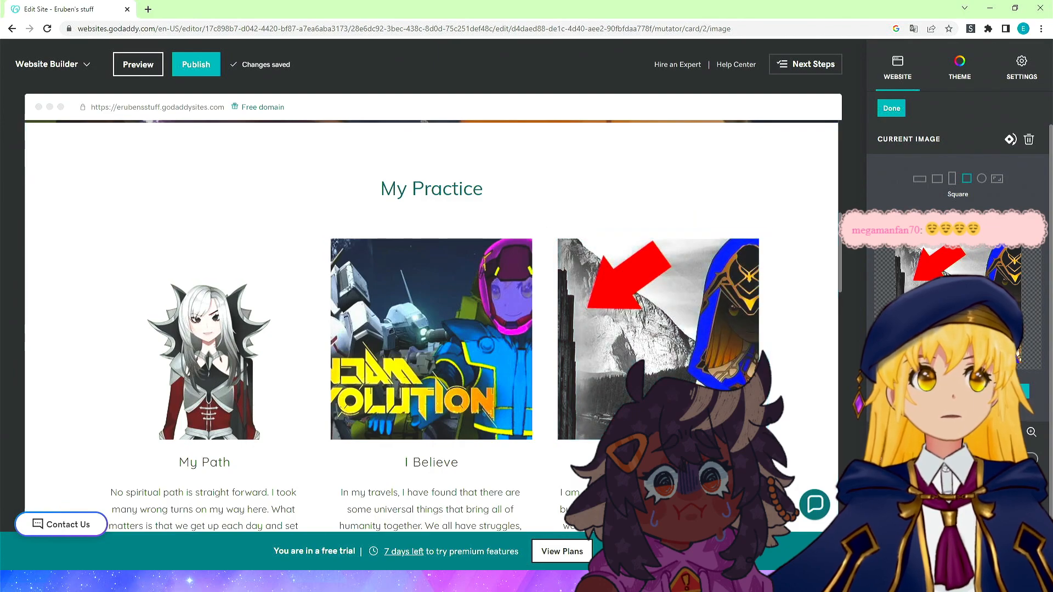
Shift the My Community image's focus onto the hooded figure and finish editing the card.
{"action": "left_click_drag", "start_coordinate": [965, 307], "coordinate": [783, 227]}
{"action": "scroll", "coordinate": [662, 283], "scroll_direction": "down", "scroll_amount": 5}
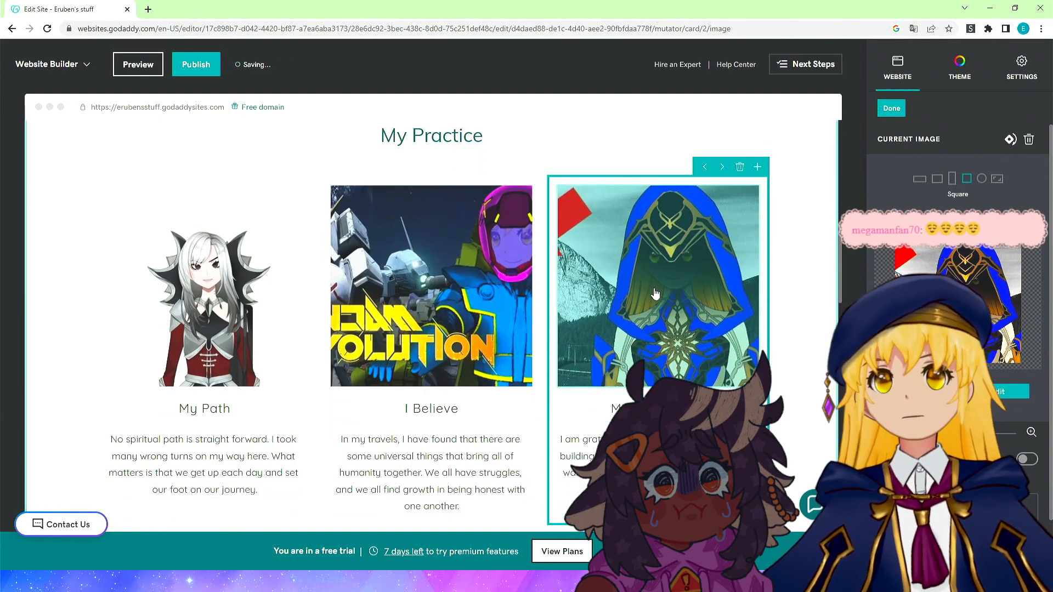
{"action": "scroll", "coordinate": [436, 290], "scroll_direction": "down", "scroll_amount": 9}
{"action": "scroll", "coordinate": [436, 290], "scroll_direction": "up", "scroll_amount": 8}
{"action": "scroll", "coordinate": [436, 290], "scroll_direction": "down", "scroll_amount": 10}
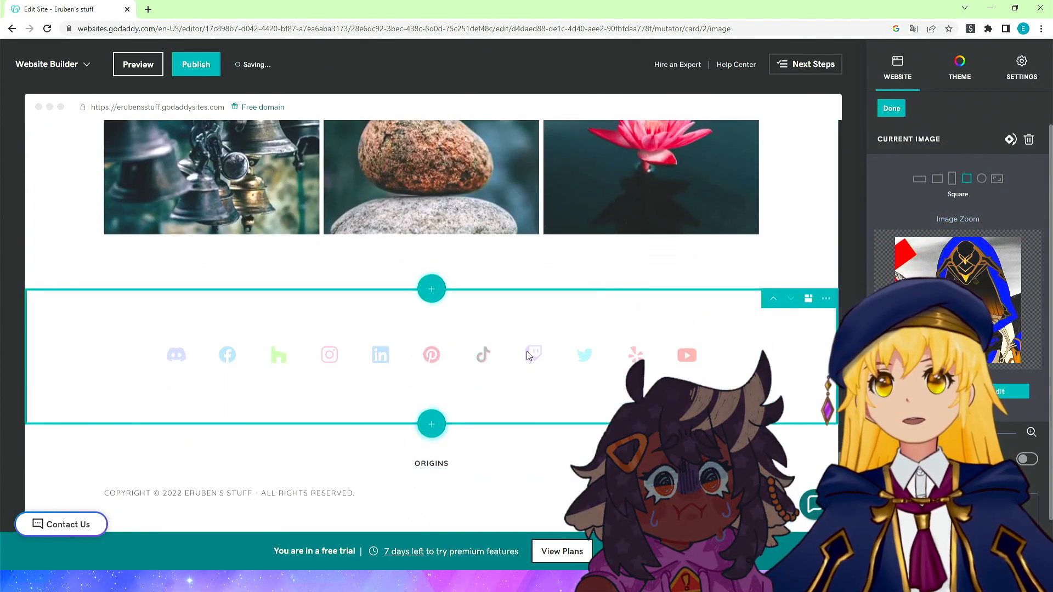
{"action": "scroll", "coordinate": [533, 354], "scroll_direction": "up", "scroll_amount": 6}
{"action": "scroll", "coordinate": [533, 354], "scroll_direction": "up", "scroll_amount": 12}
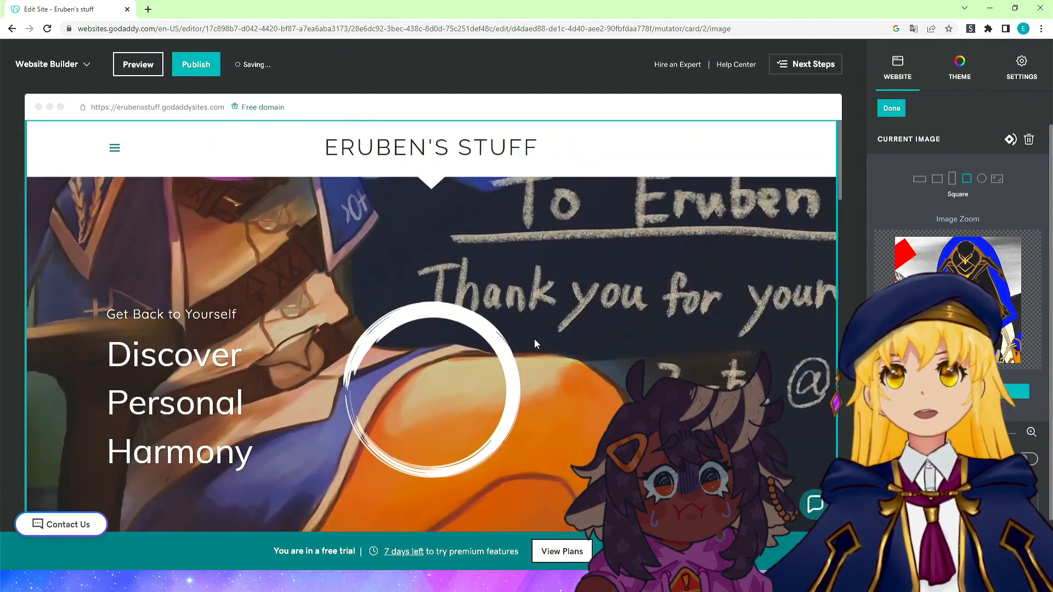
{"action": "left_click", "coordinate": [884, 109]}
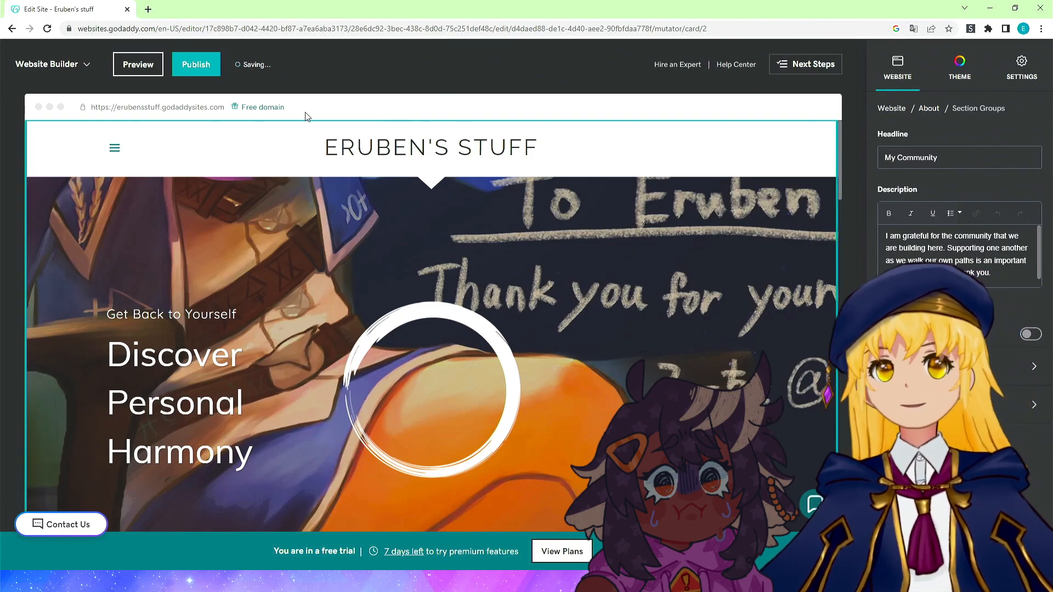
Publish the site and open the live site from the confirmation dialog.
{"action": "left_click", "coordinate": [193, 67]}
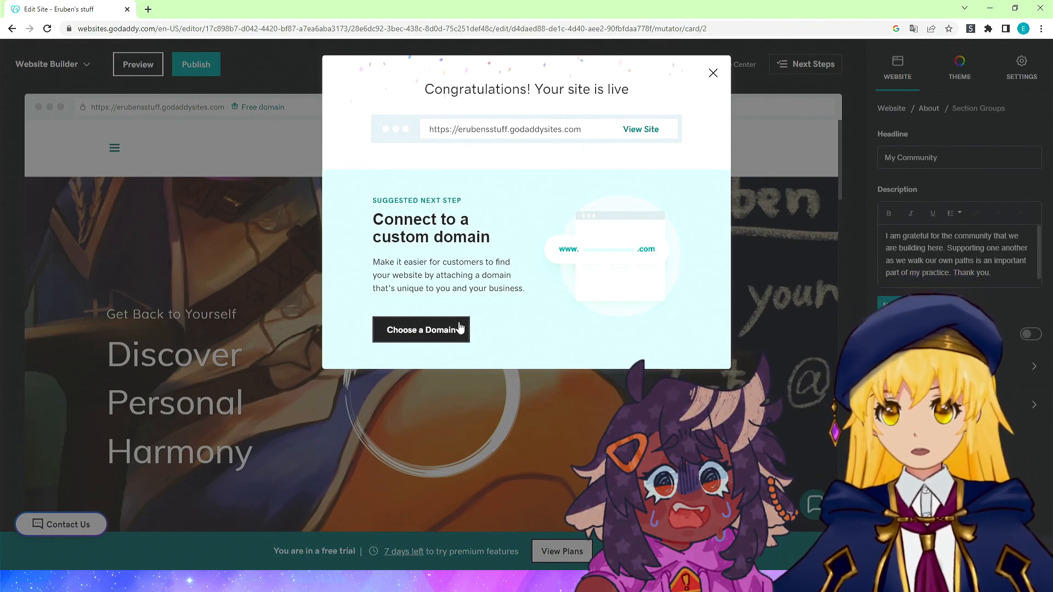
{"action": "left_click", "coordinate": [635, 132]}
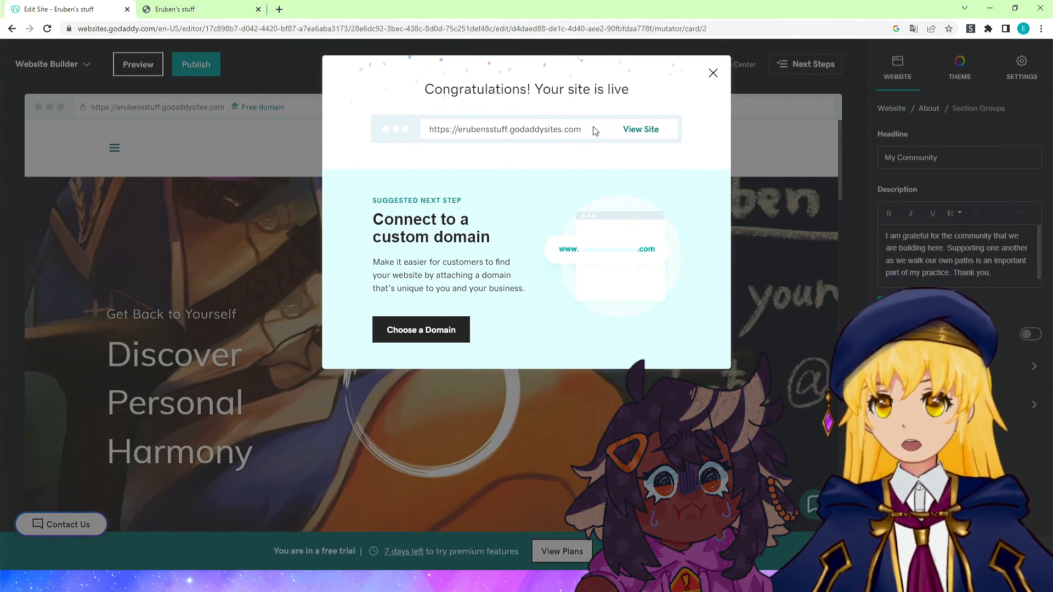
{"action": "left_click_drag", "start_coordinate": [595, 130], "coordinate": [479, 128]}
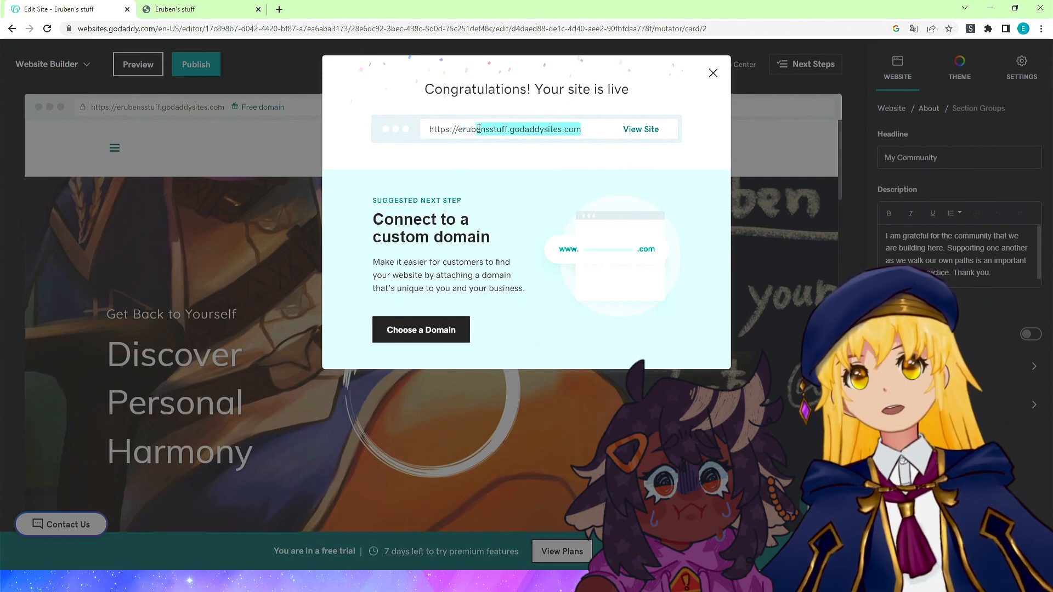
{"action": "left_click", "coordinate": [471, 131]}
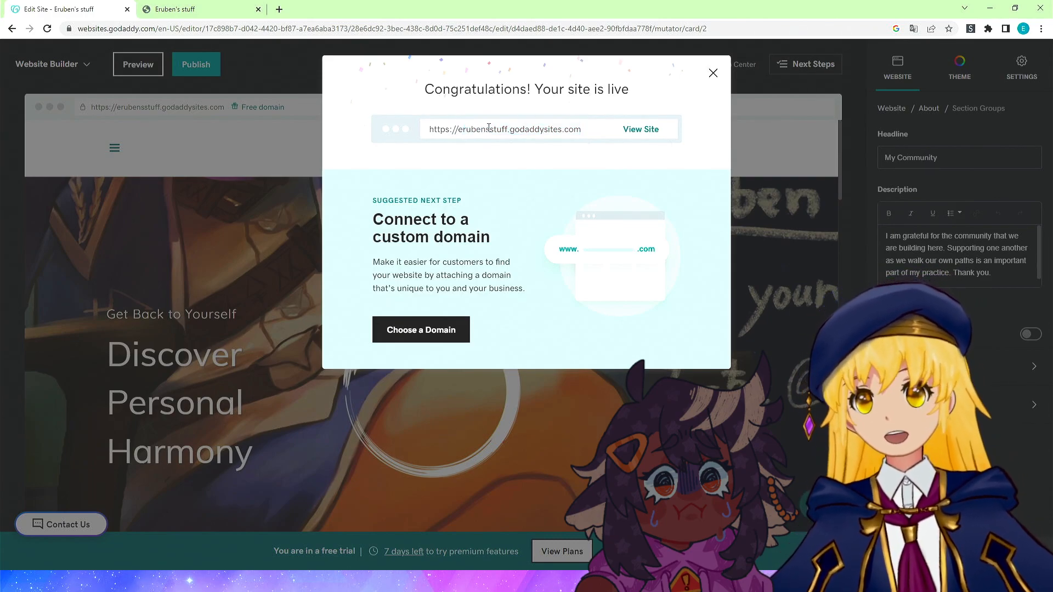
{"action": "left_click_drag", "start_coordinate": [518, 132], "coordinate": [581, 132]}
{"action": "left_click", "coordinate": [587, 134]}
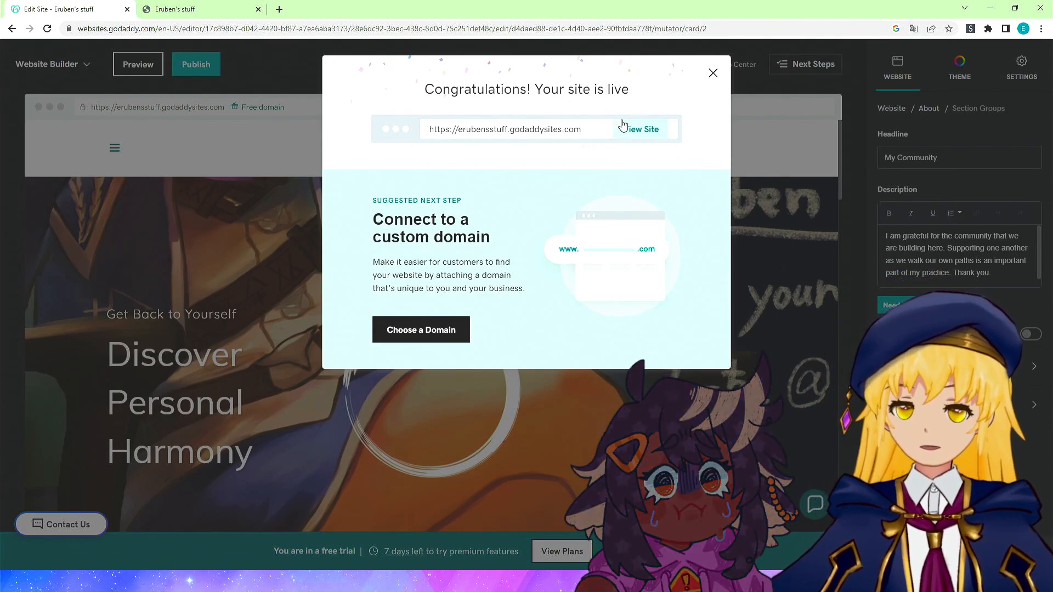
{"action": "left_click", "coordinate": [623, 125]}
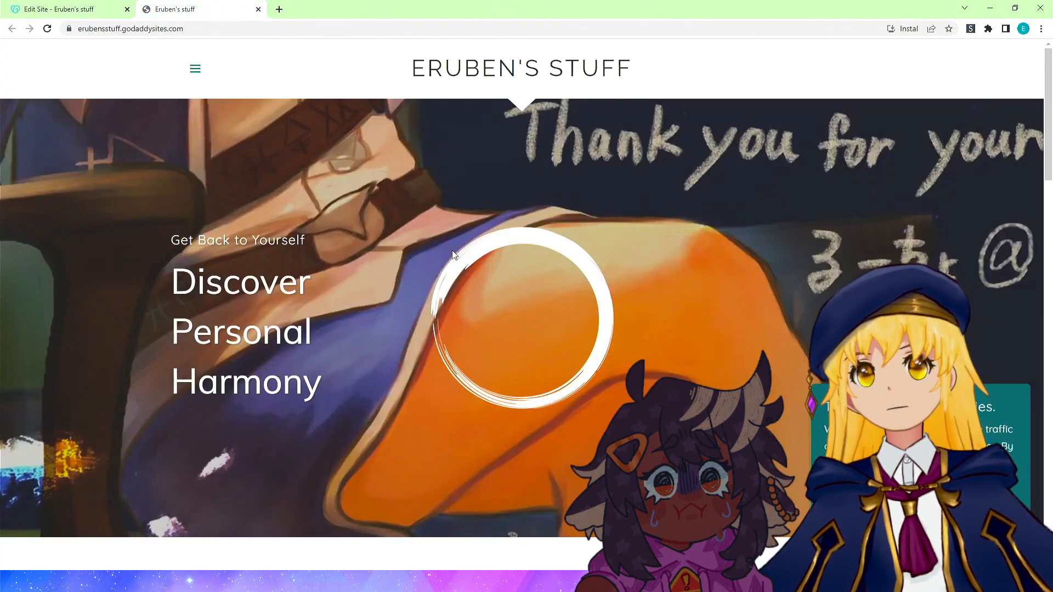
Scroll through the published site to review the cover and the My Practice cards.
{"action": "scroll", "coordinate": [413, 195], "scroll_direction": "down", "scroll_amount": 15}
{"action": "scroll", "coordinate": [357, 275], "scroll_direction": "down", "scroll_amount": 10}
{"action": "scroll", "coordinate": [356, 279], "scroll_direction": "up", "scroll_amount": 16}
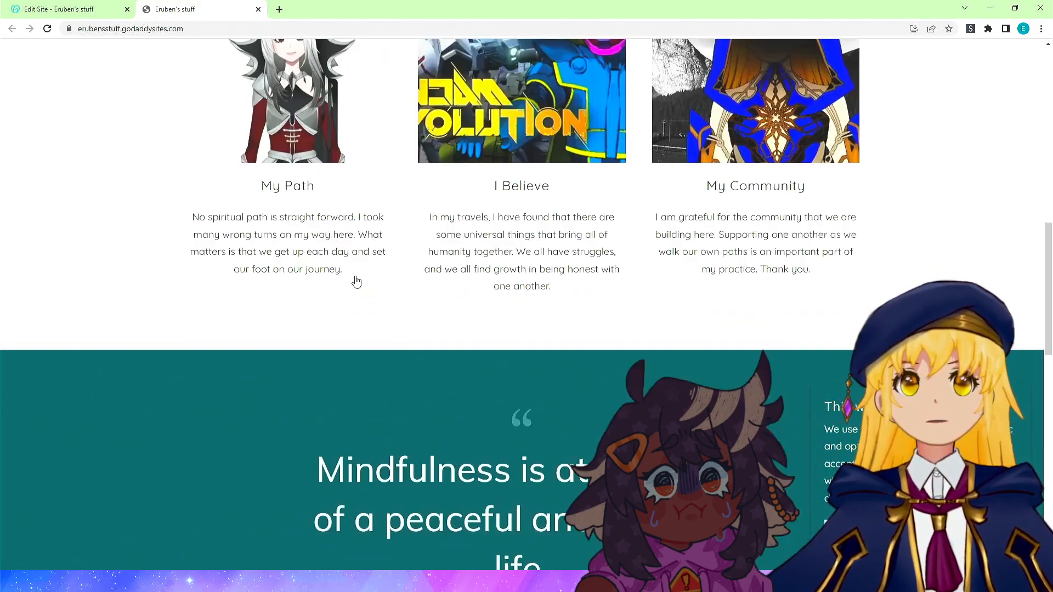
{"action": "scroll", "coordinate": [356, 280], "scroll_direction": "up", "scroll_amount": 8}
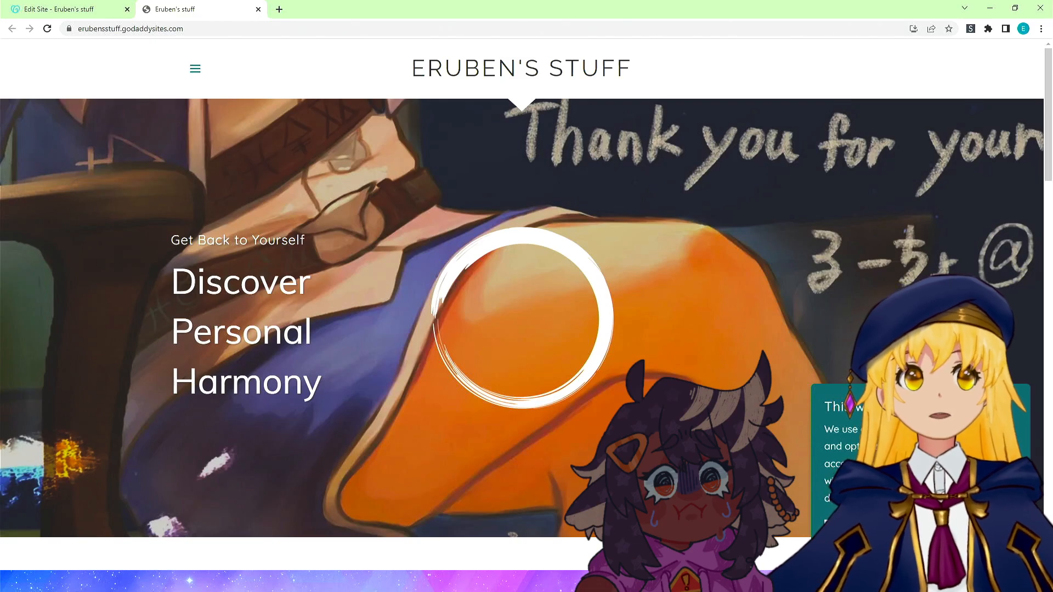
{"action": "scroll", "coordinate": [181, 263], "scroll_direction": "down", "scroll_amount": 20}
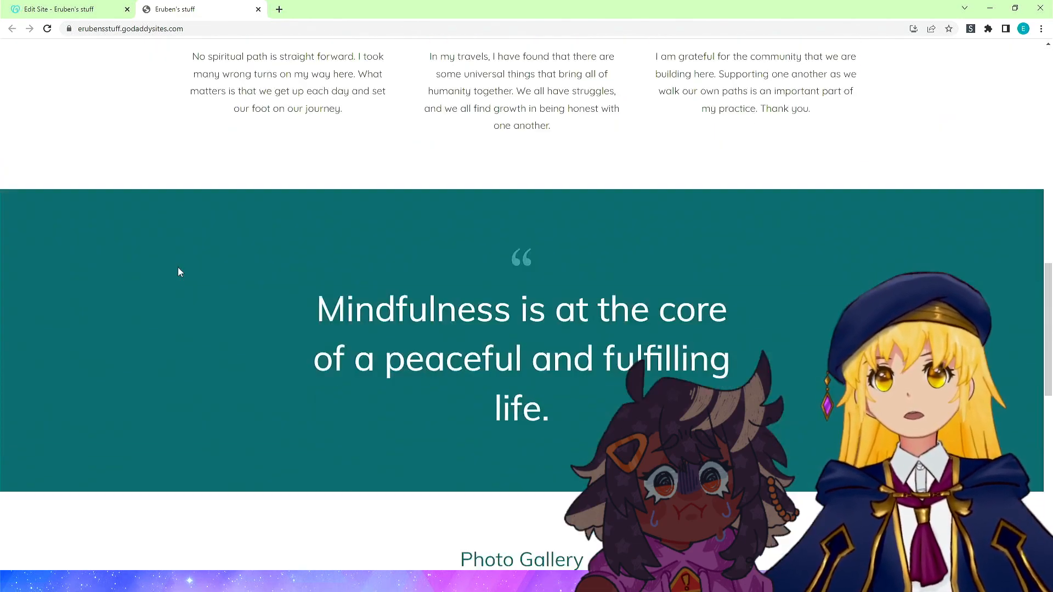
{"action": "scroll", "coordinate": [179, 271], "scroll_direction": "up", "scroll_amount": 8}
{"action": "scroll", "coordinate": [179, 260], "scroll_direction": "down", "scroll_amount": 8}
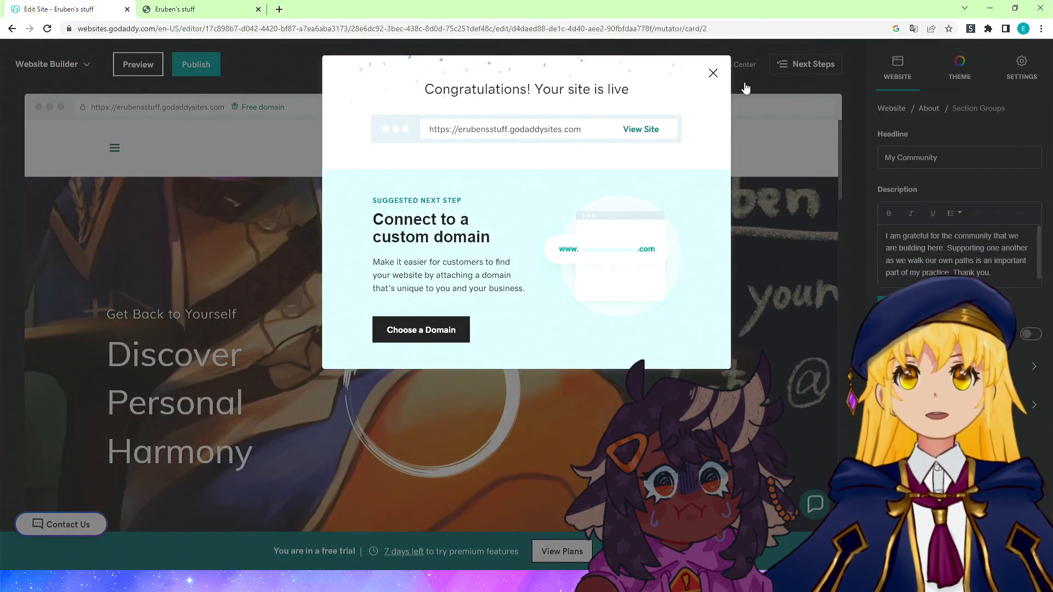
Close the publish dialog, open the footer section's settings and enter "Erubens by GoDaddy" into its text field.
{"action": "left_click", "coordinate": [714, 73]}
{"action": "scroll", "coordinate": [611, 306], "scroll_direction": "down", "scroll_amount": 10}
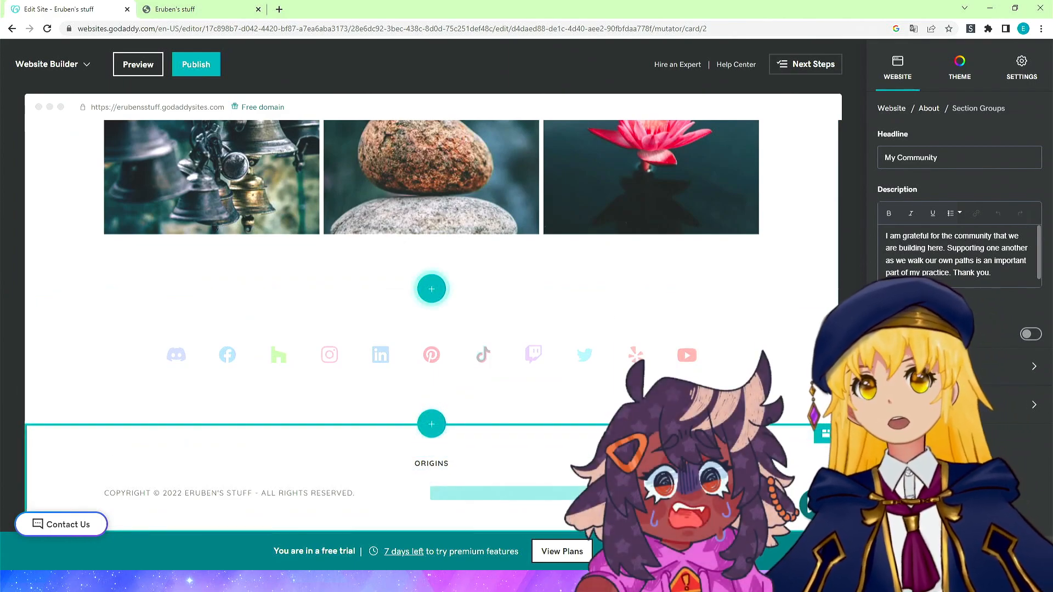
{"action": "left_click", "coordinate": [642, 493]}
{"action": "scroll", "coordinate": [921, 384], "scroll_direction": "down", "scroll_amount": 2}
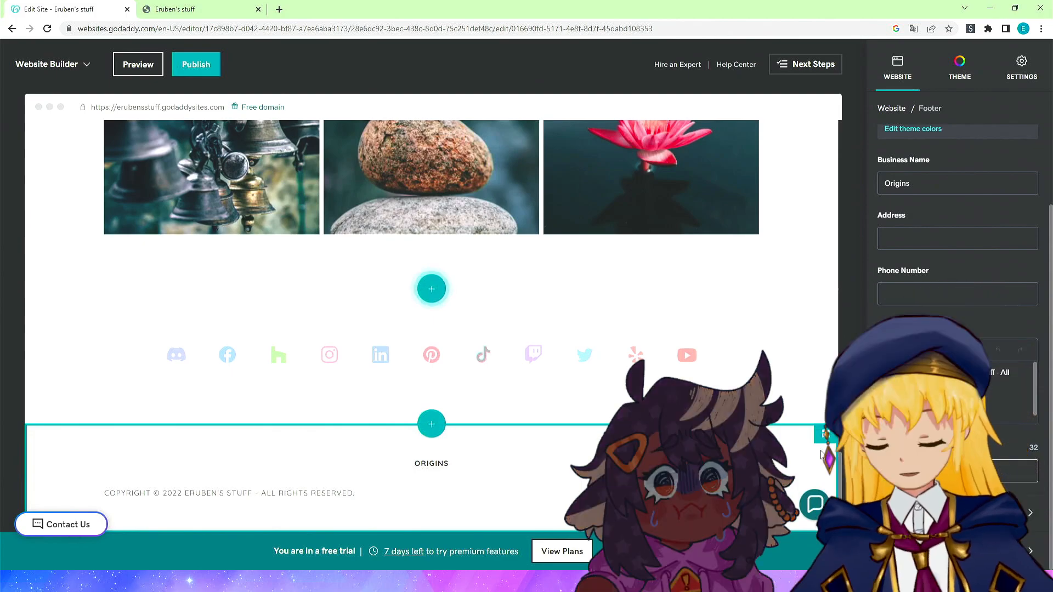
{"action": "type", "text": "Erubens"}
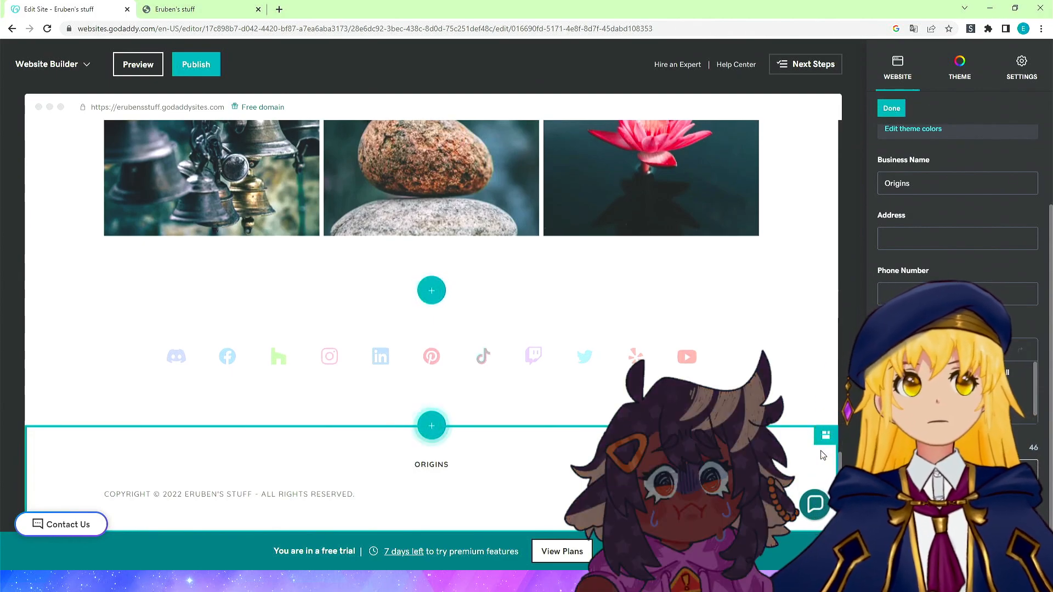
{"action": "type", "text": " by GoDaddy"}
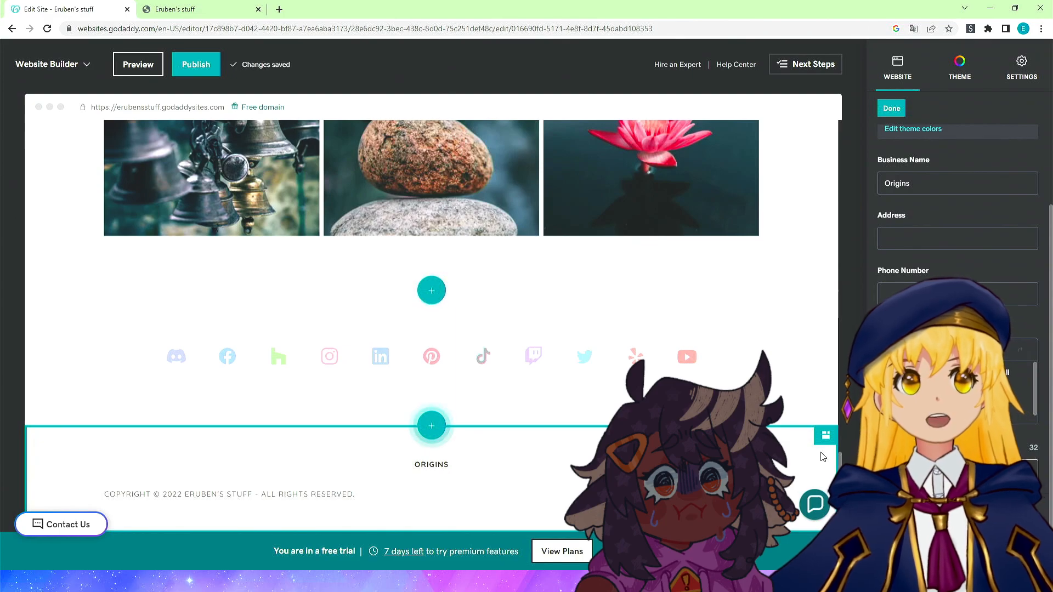
Publish the site again and switch to the live site's tab.
{"action": "left_click", "coordinate": [196, 65]}
{"action": "key", "text": "Return"}
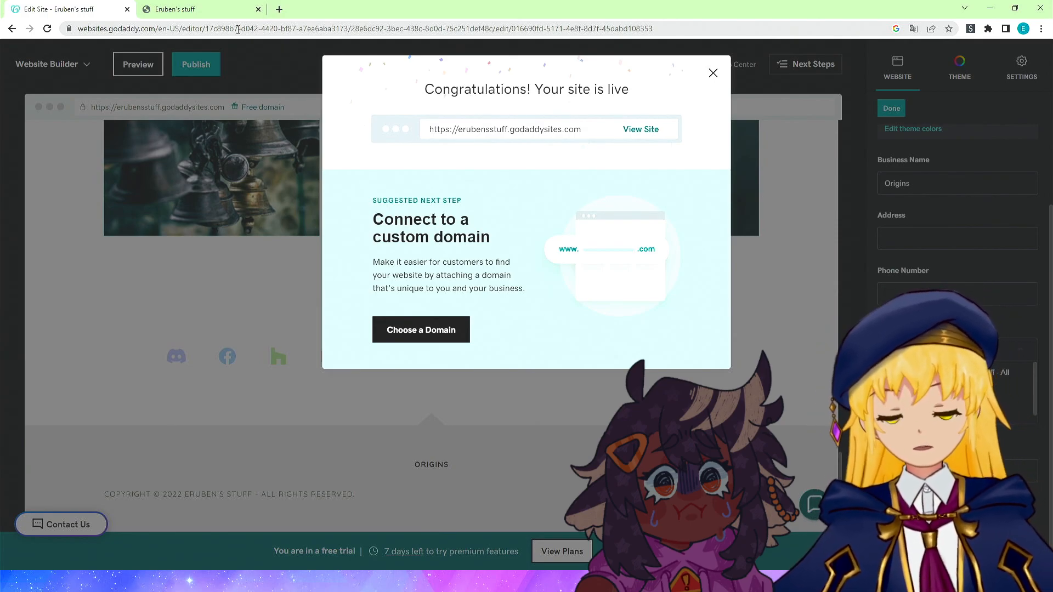
{"action": "left_click", "coordinate": [214, 8]}
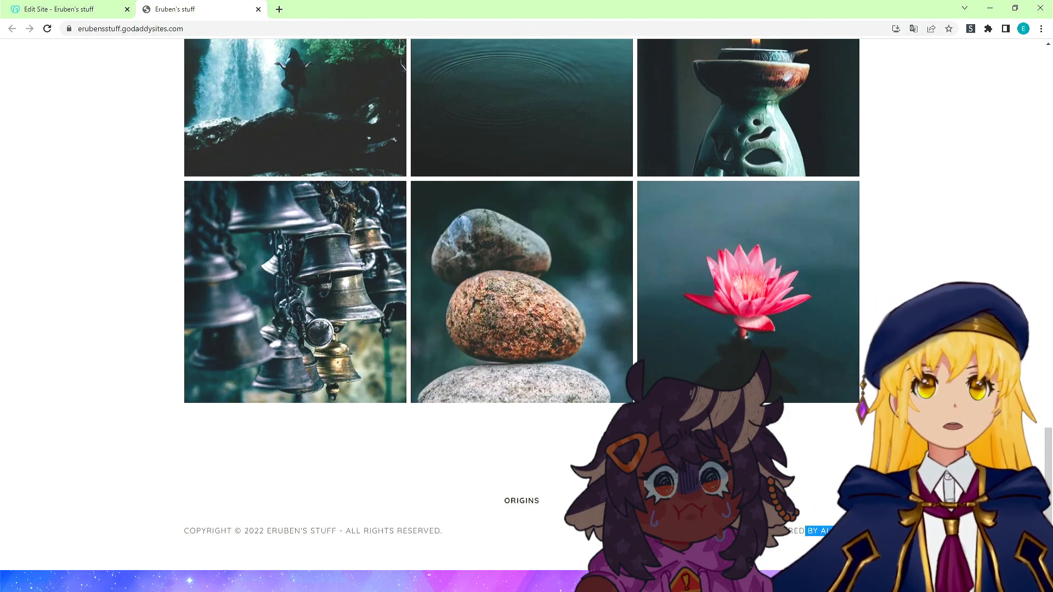
Scroll through the live site to review the cover image and the photo gallery.
{"action": "scroll", "coordinate": [523, 308], "scroll_direction": "up", "scroll_amount": 20}
{"action": "scroll", "coordinate": [523, 307], "scroll_direction": "up", "scroll_amount": 1}
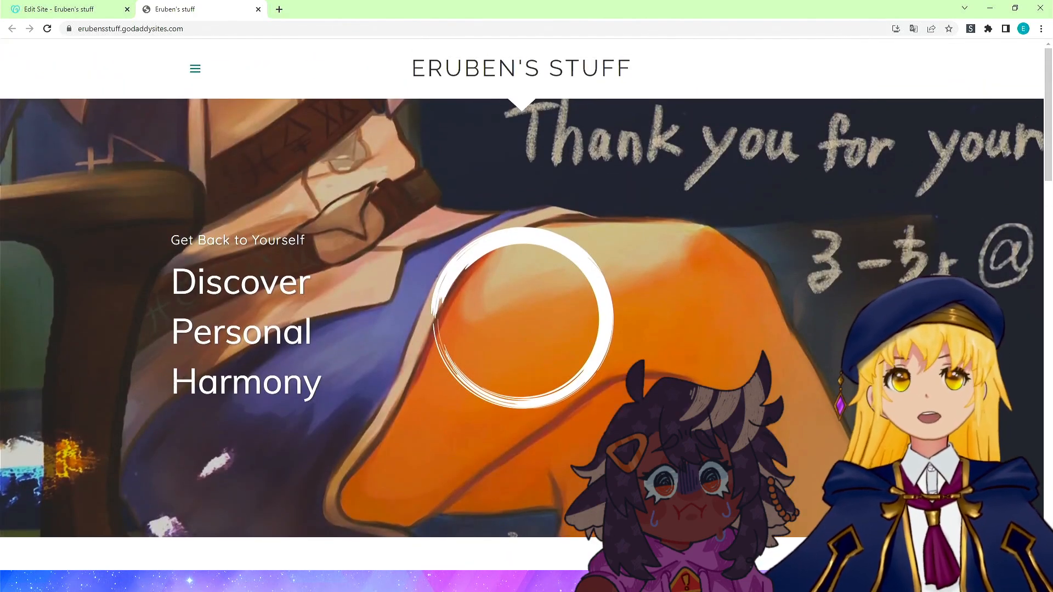
{"action": "left_click", "coordinate": [153, 33]}
{"action": "double_click", "coordinate": [153, 32]}
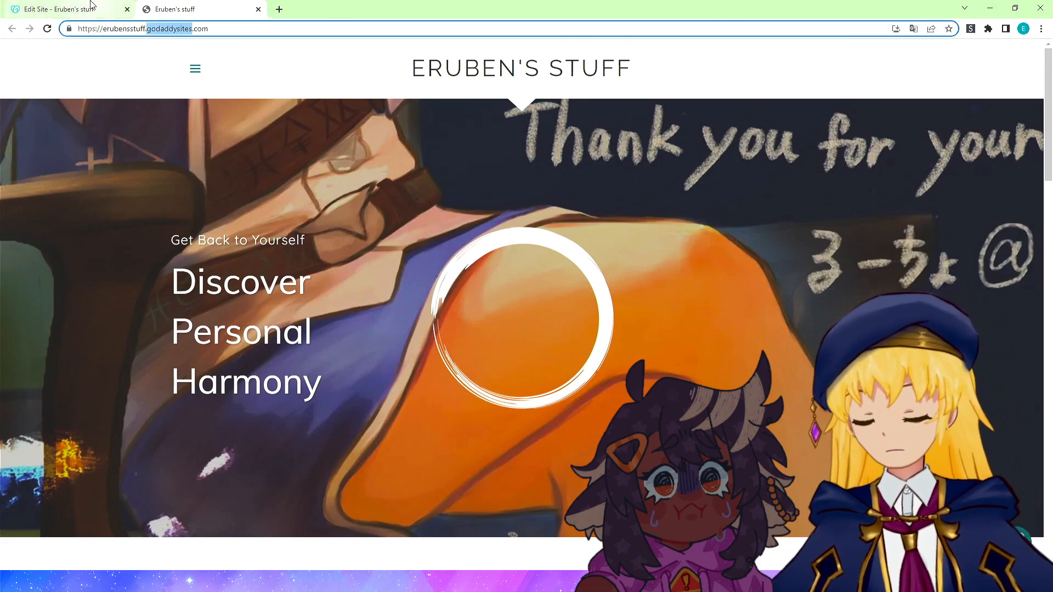
{"action": "scroll", "coordinate": [169, 144], "scroll_direction": "down", "scroll_amount": 20}
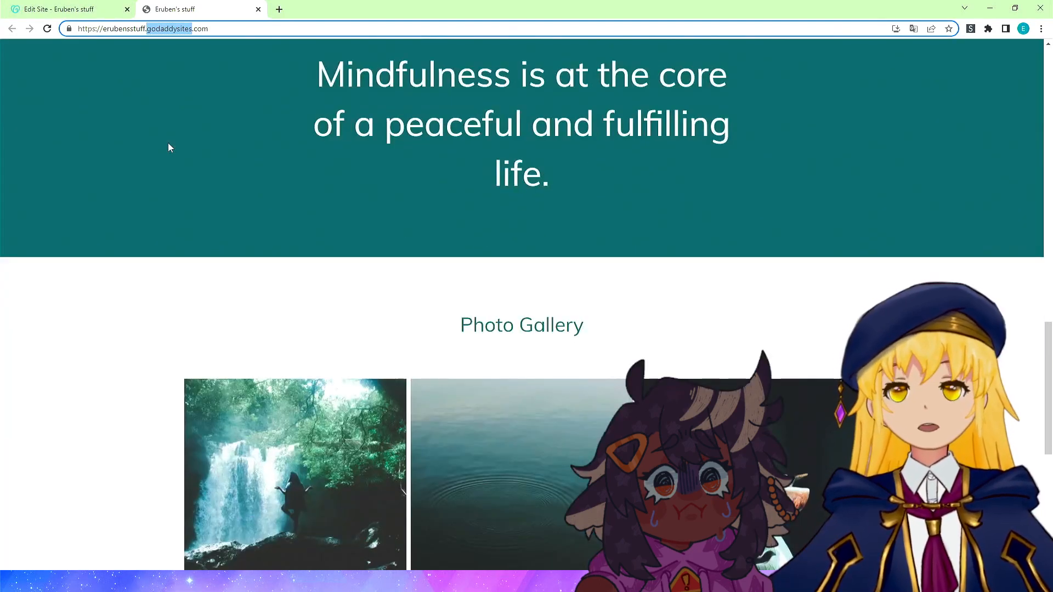
{"action": "scroll", "coordinate": [168, 143], "scroll_direction": "down", "scroll_amount": 2}
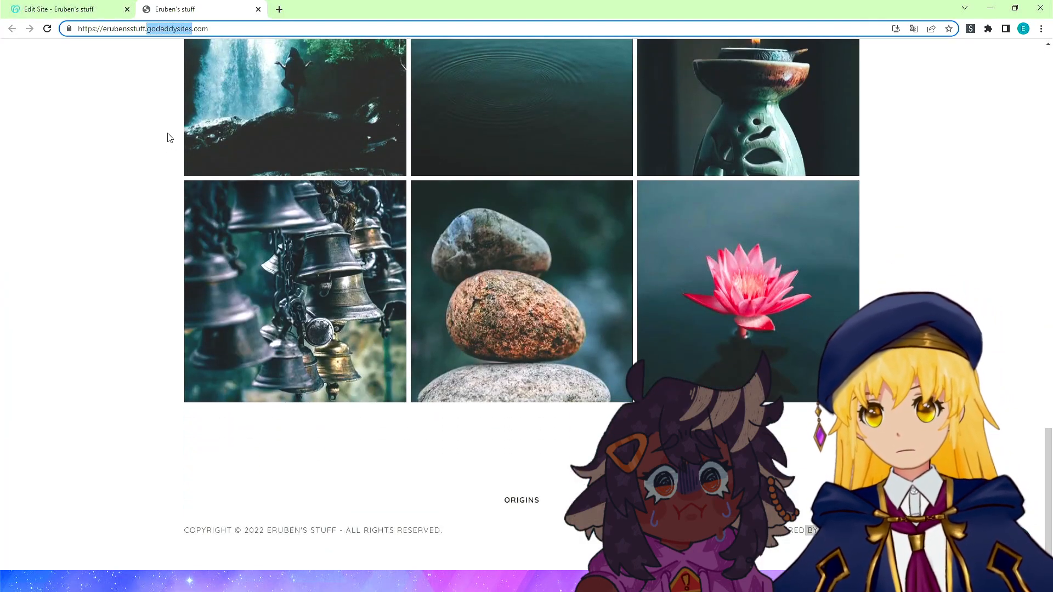
{"action": "scroll", "coordinate": [19, 348], "scroll_direction": "up", "scroll_amount": 20}
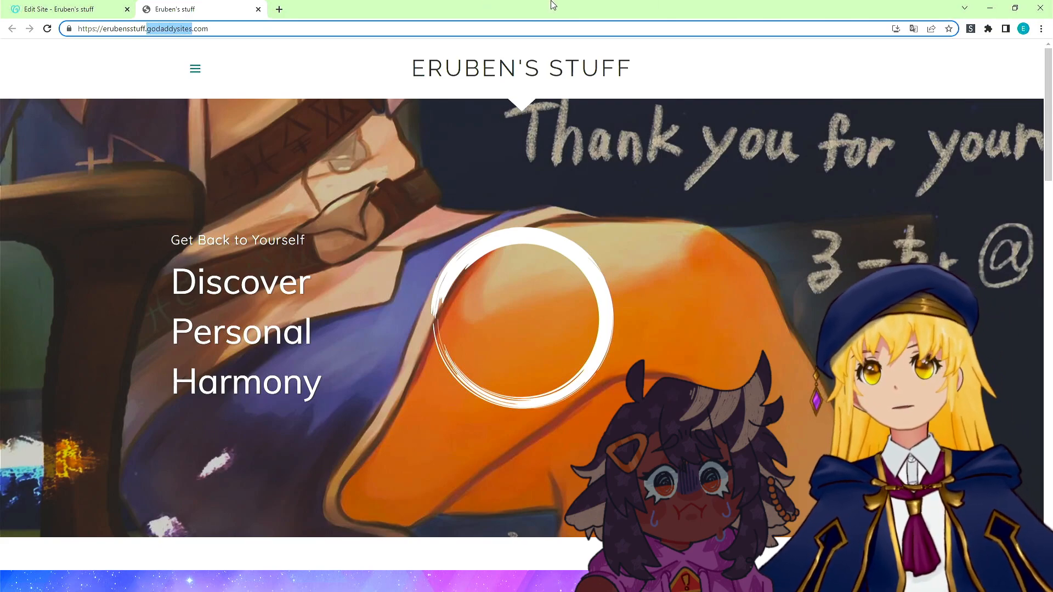
Return to the editor, dismiss the publish dialog and open the Add Section panel above the footer.
{"action": "left_click", "coordinate": [17, 5]}
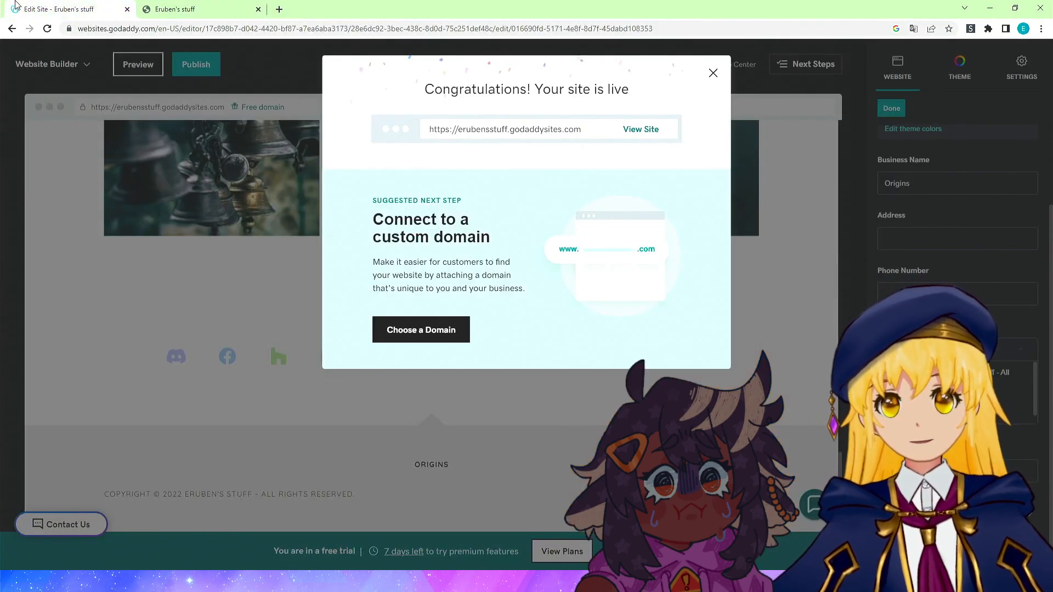
{"action": "left_click", "coordinate": [712, 74]}
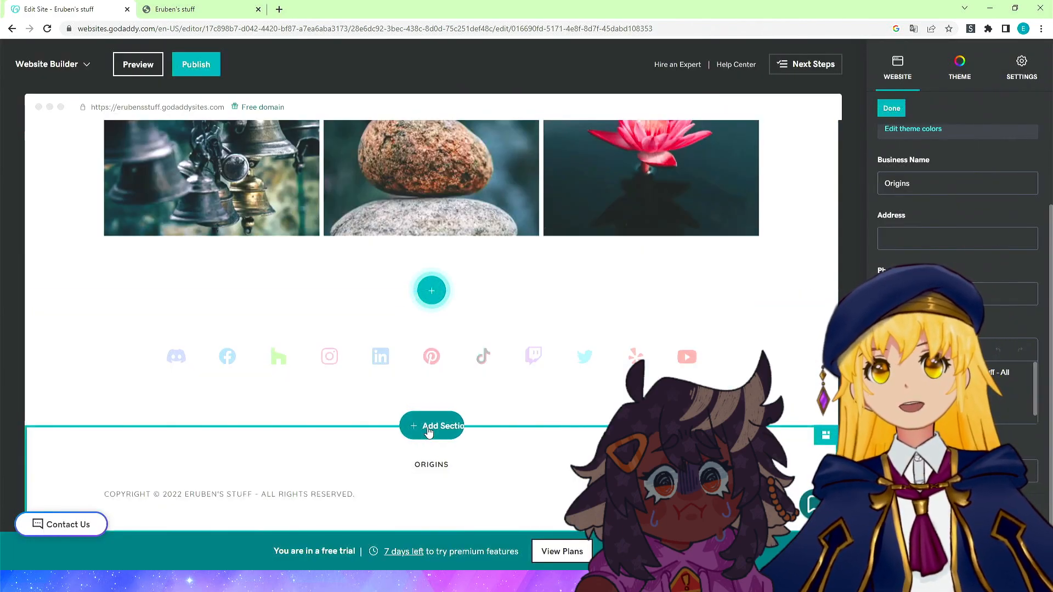
{"action": "left_click", "coordinate": [428, 433]}
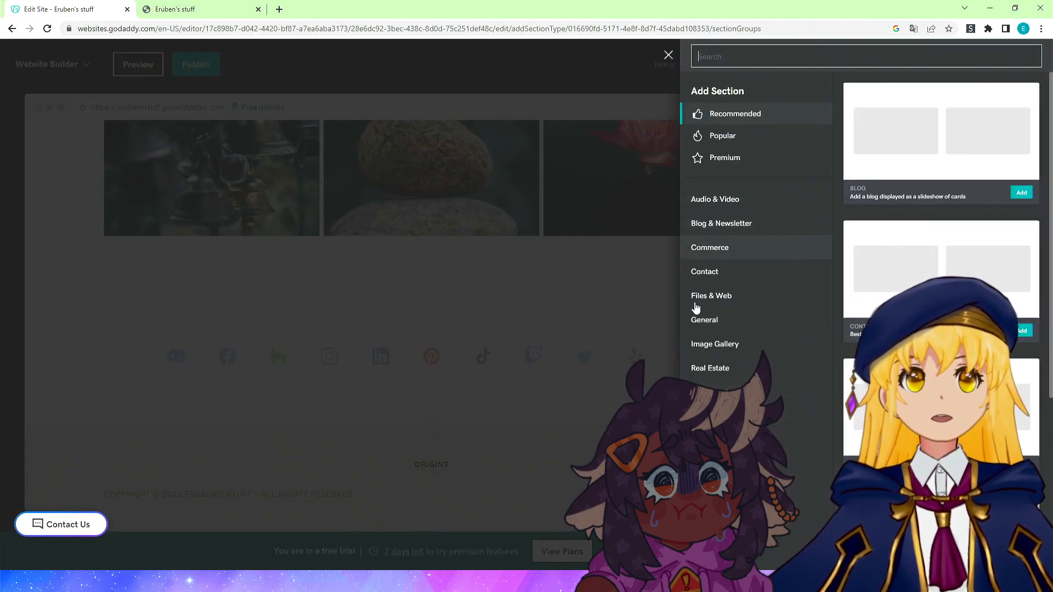
Browse the Add Section categories, such as Audio & Video, Files & Web and Real Estate.
{"action": "left_click", "coordinate": [737, 205]}
{"action": "left_click", "coordinate": [712, 390]}
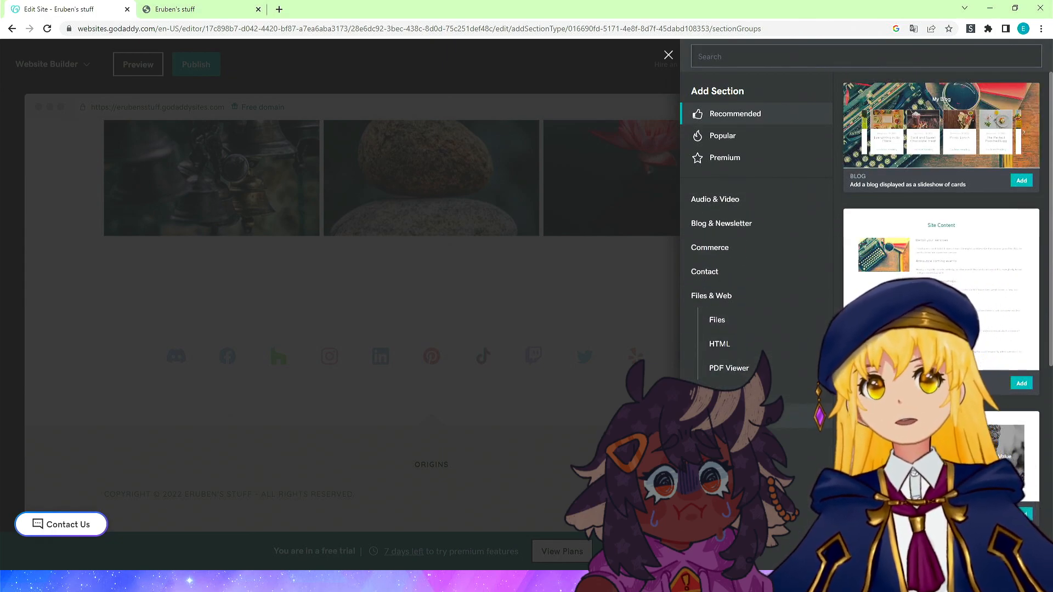
{"action": "left_click", "coordinate": [718, 296]}
{"action": "left_click", "coordinate": [731, 296]}
{"action": "left_click", "coordinate": [745, 301]}
{"action": "left_click", "coordinate": [753, 418]}
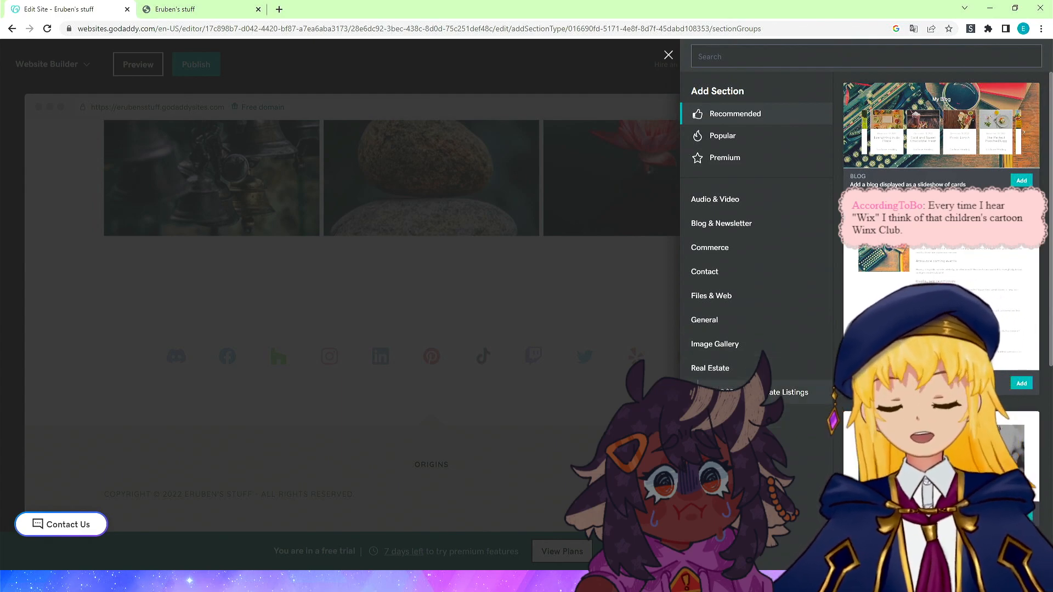
{"action": "left_click", "coordinate": [754, 443]}
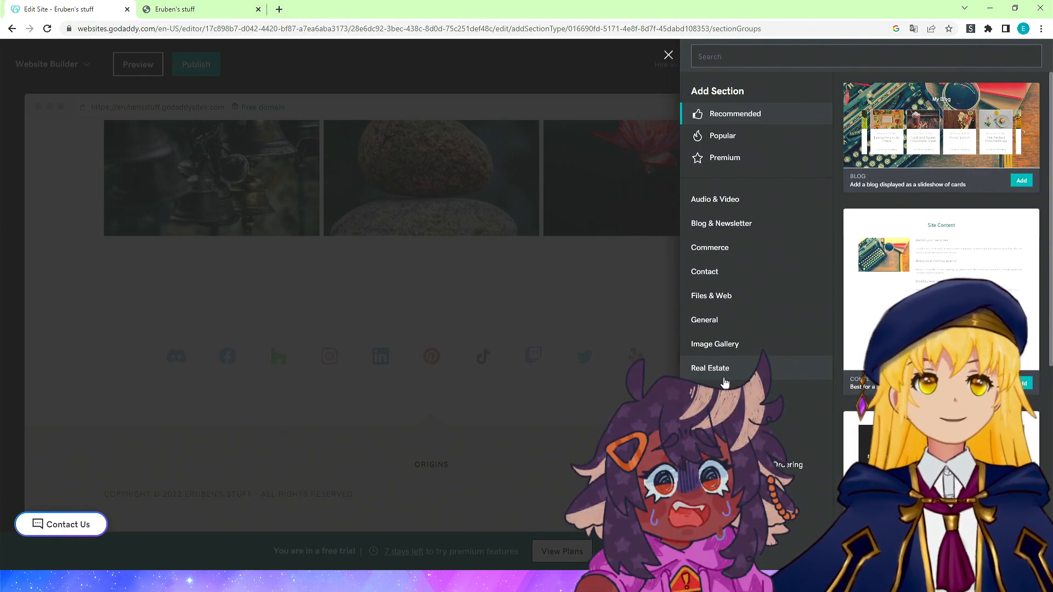
{"action": "scroll", "coordinate": [942, 329], "scroll_direction": "down", "scroll_amount": 5}
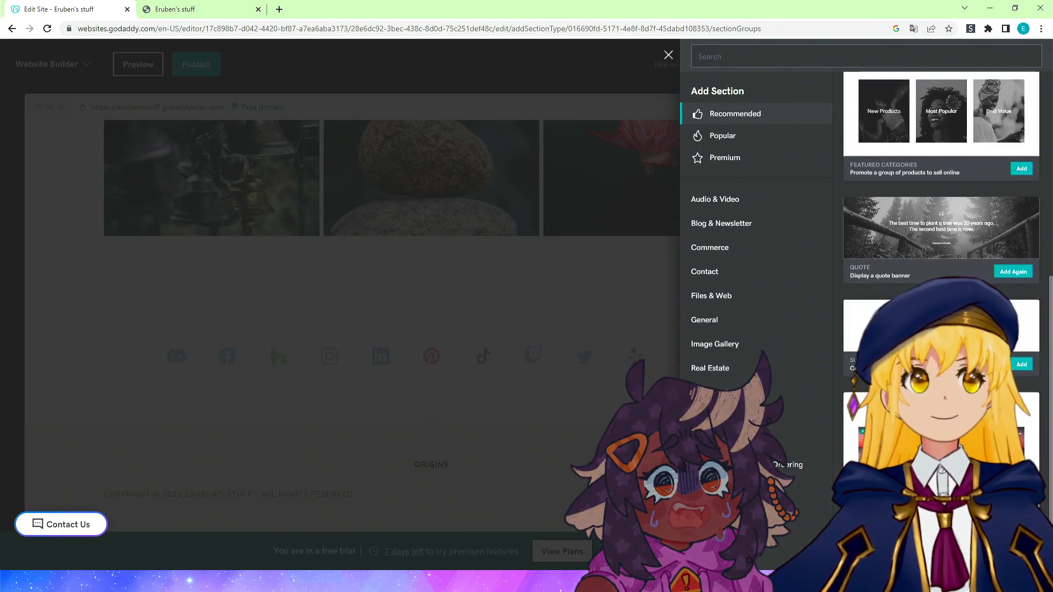
{"action": "scroll", "coordinate": [941, 329], "scroll_direction": "up", "scroll_amount": 5}
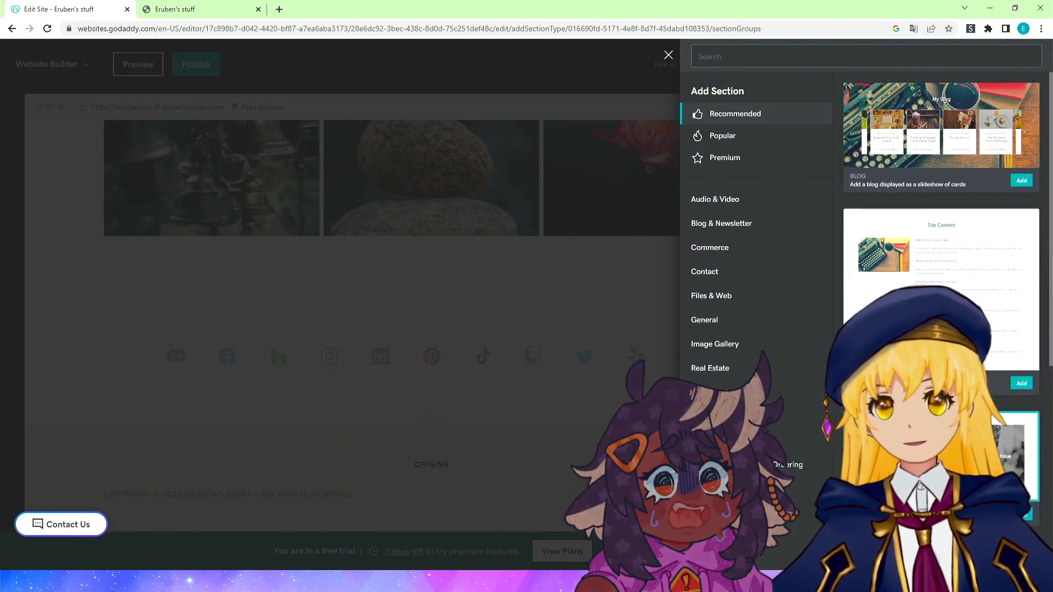